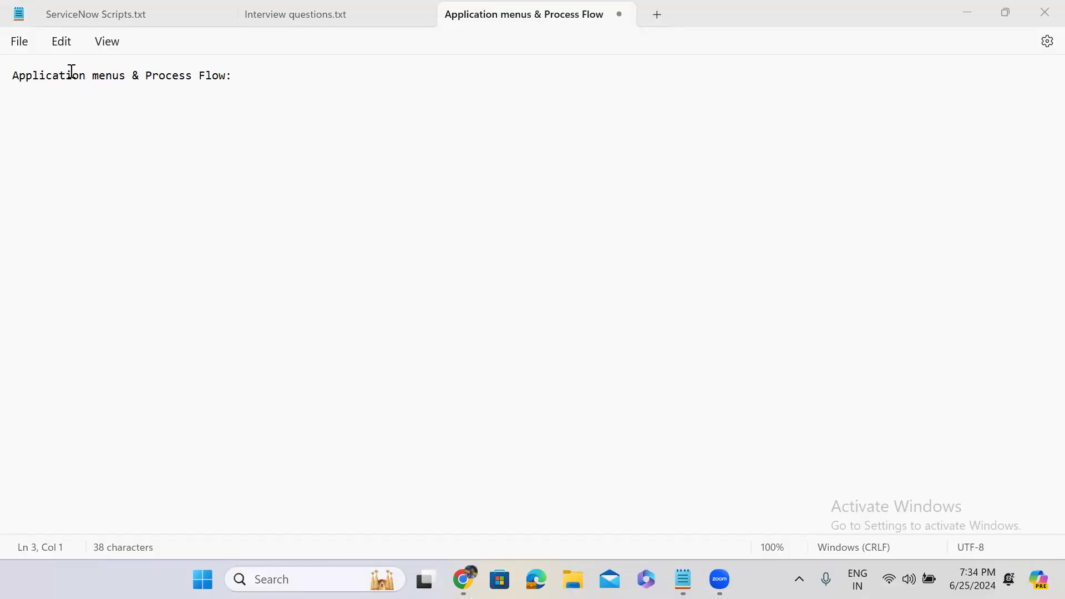
Step: Add an 'Application menus:' heading a few lines below the notes title in Notepad
drag(11, 77, 127, 79)
key(ctrl+c)
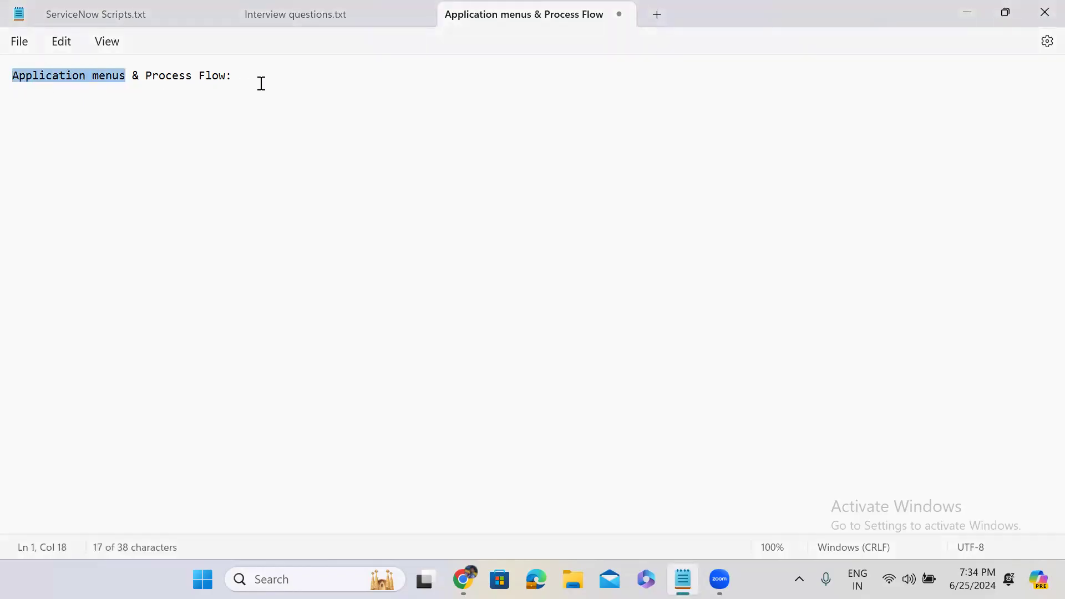
click(261, 84)
key(Return)
key(Return)
key(Return)
key(ctrl+v)
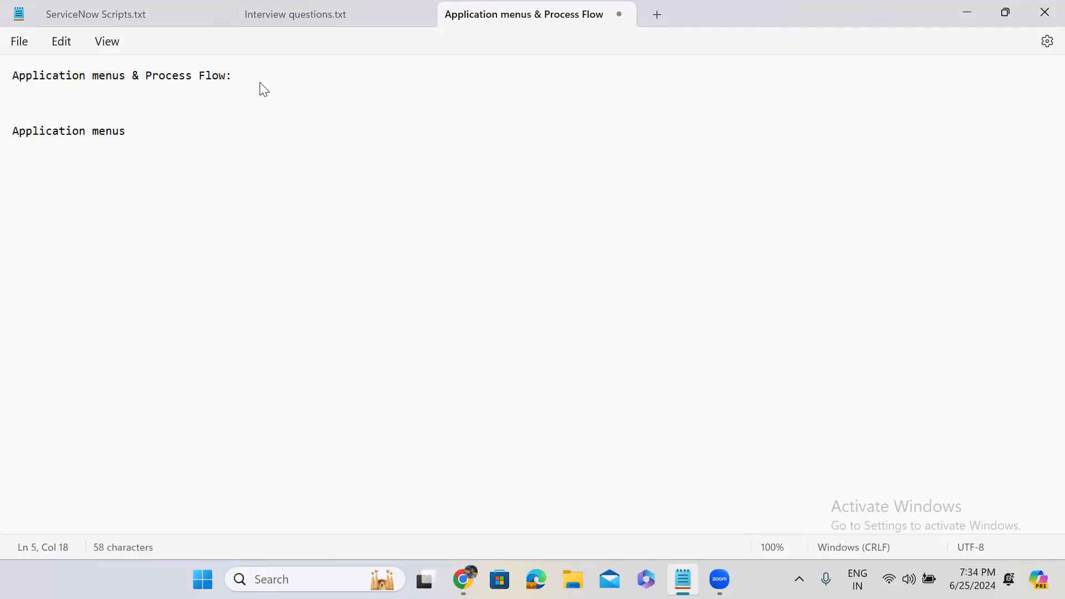
text(:)
key(Return)
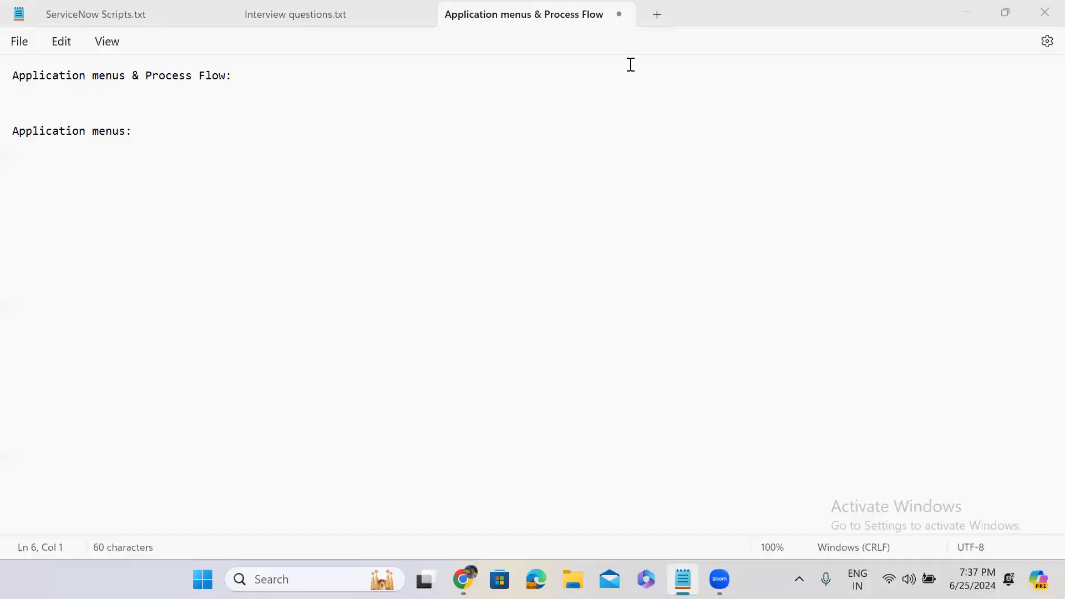
Step: Bring up ServiceNow's All navigator and clear the old tables filter
click(958, 13)
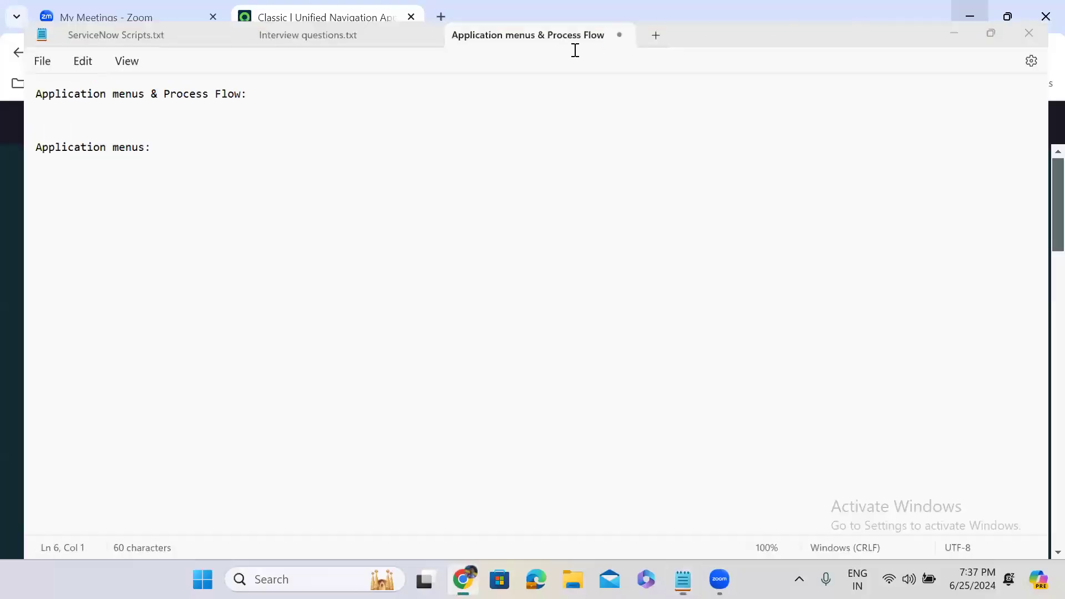
click(99, 131)
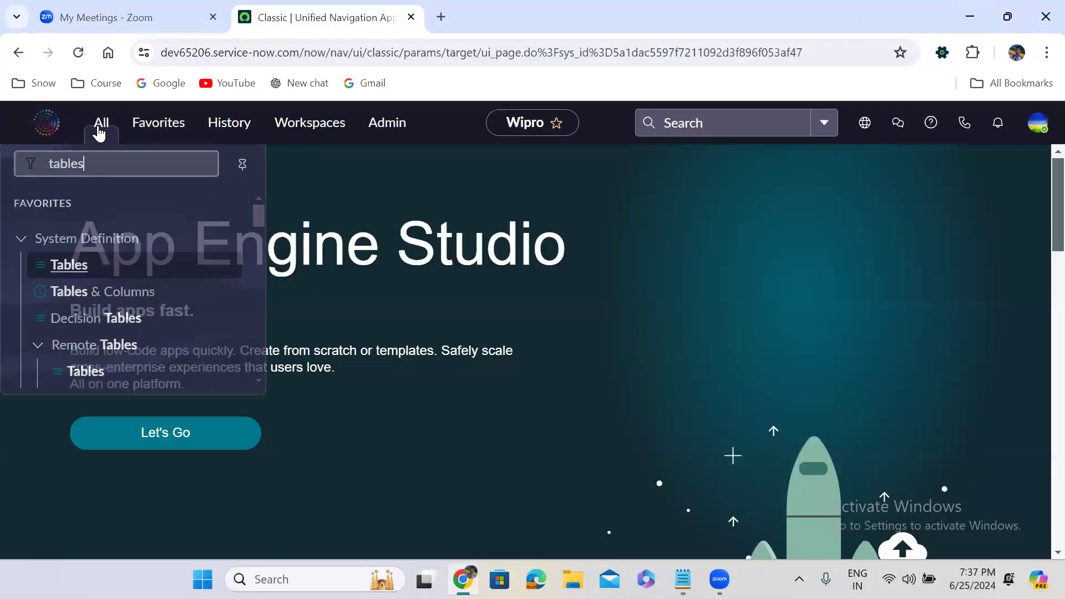
click(22, 232)
click(192, 164)
key(ctrl+a)
key(BackSpace)
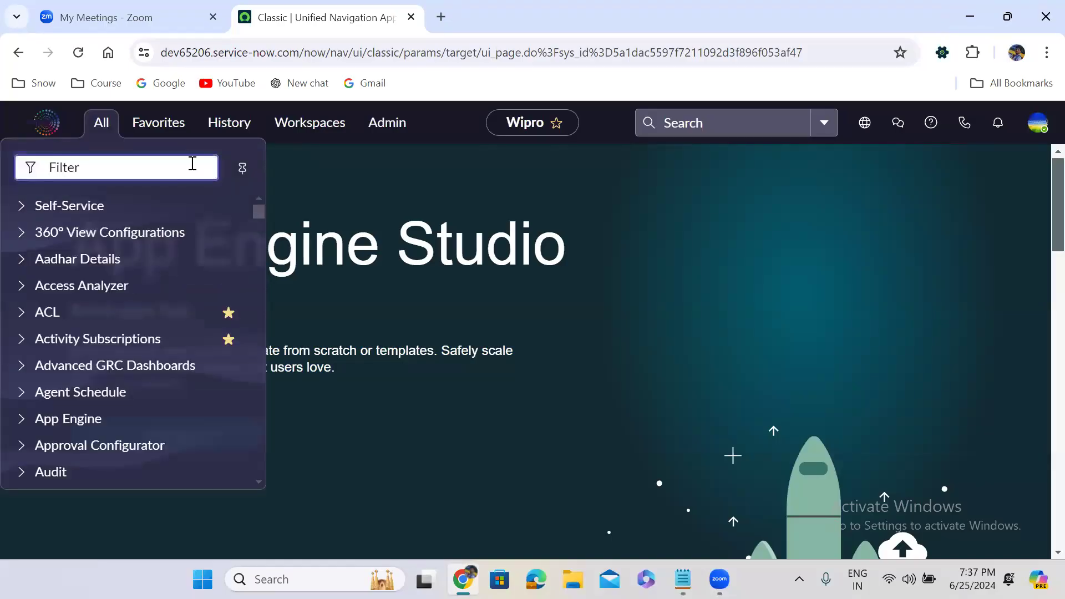
click(261, 214)
scroll(261, 222, down, 15)
mouse_move(257, 234)
mouse_down()
mouse_move(256, 259)
mouse_move(262, 196)
mouse_up()
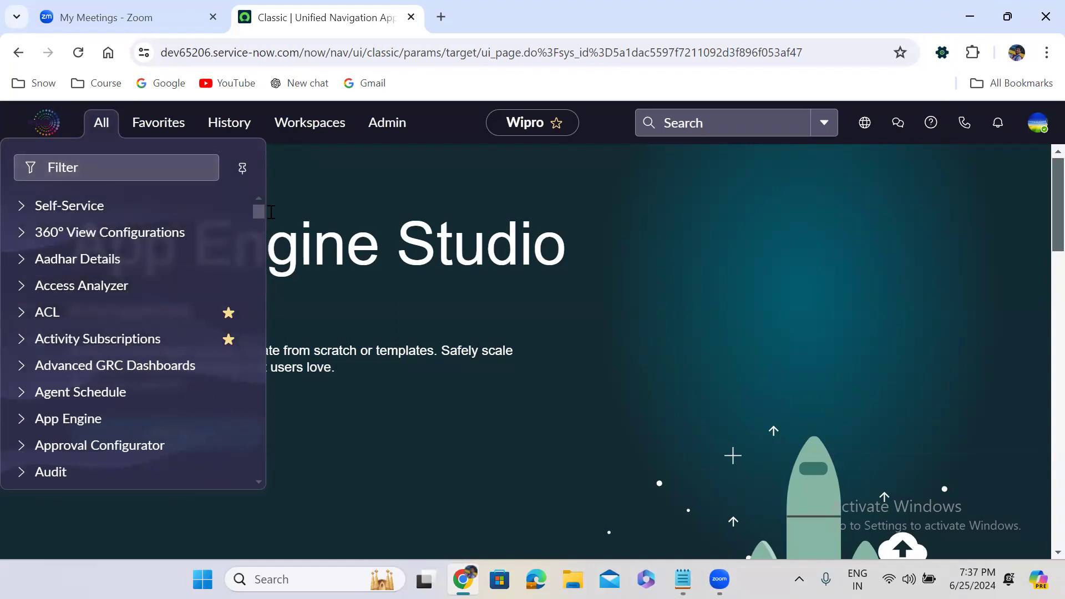
drag(258, 215, 263, 256)
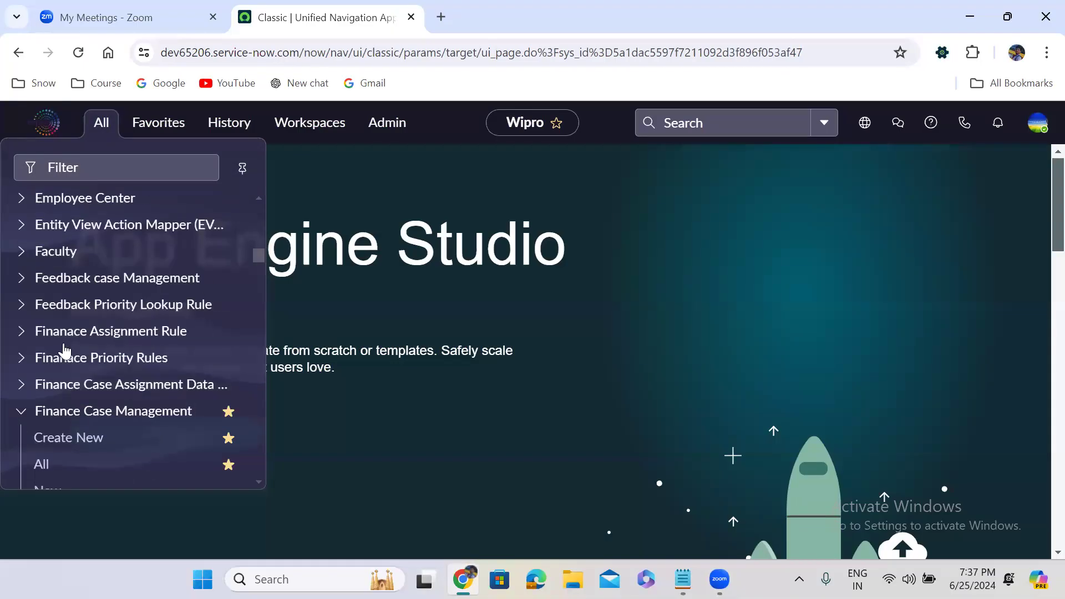
click(18, 430)
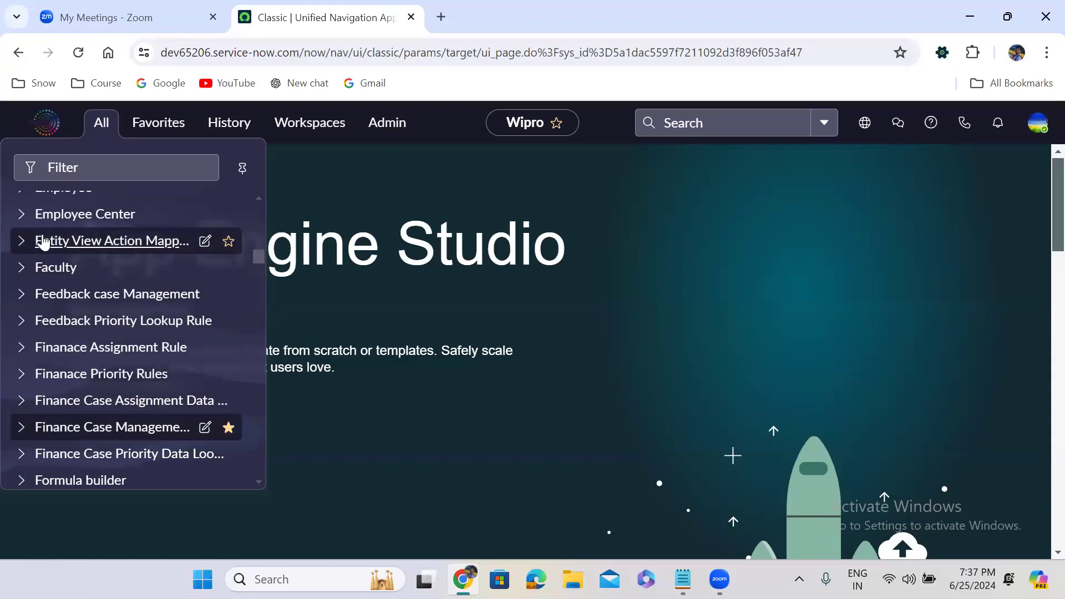
drag(256, 253, 281, 155)
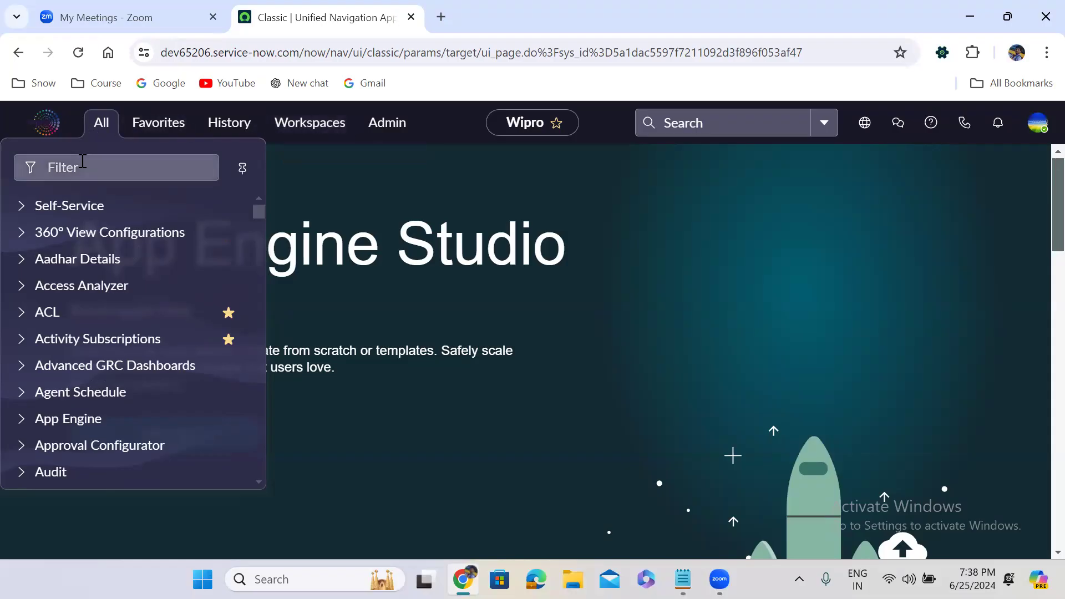
Step: Filter the navigator for 'application menus' and open Application Menus in a new tab
click(66, 167)
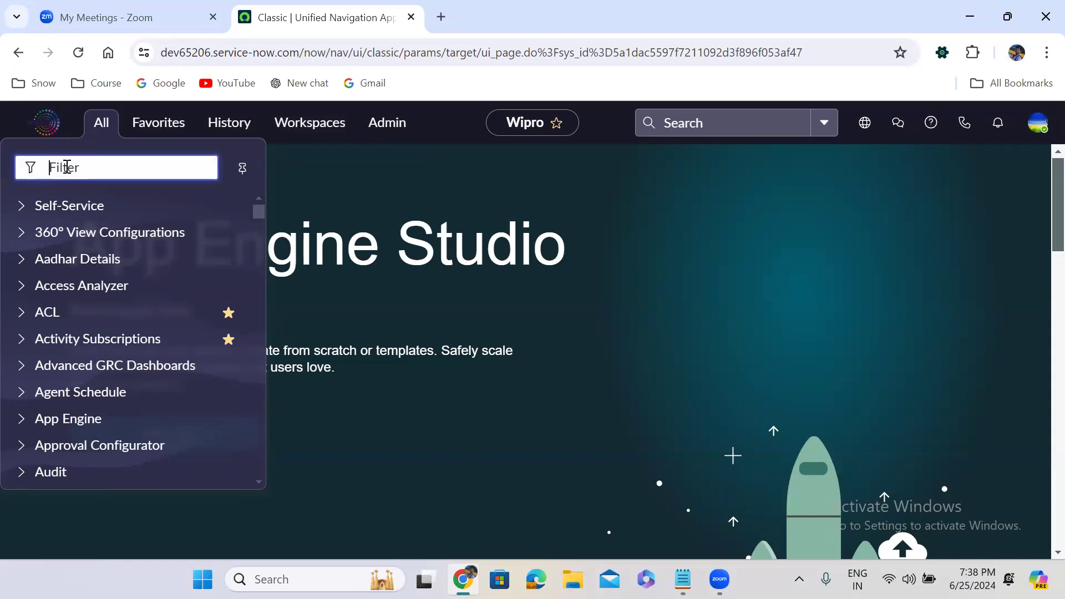
text(app)
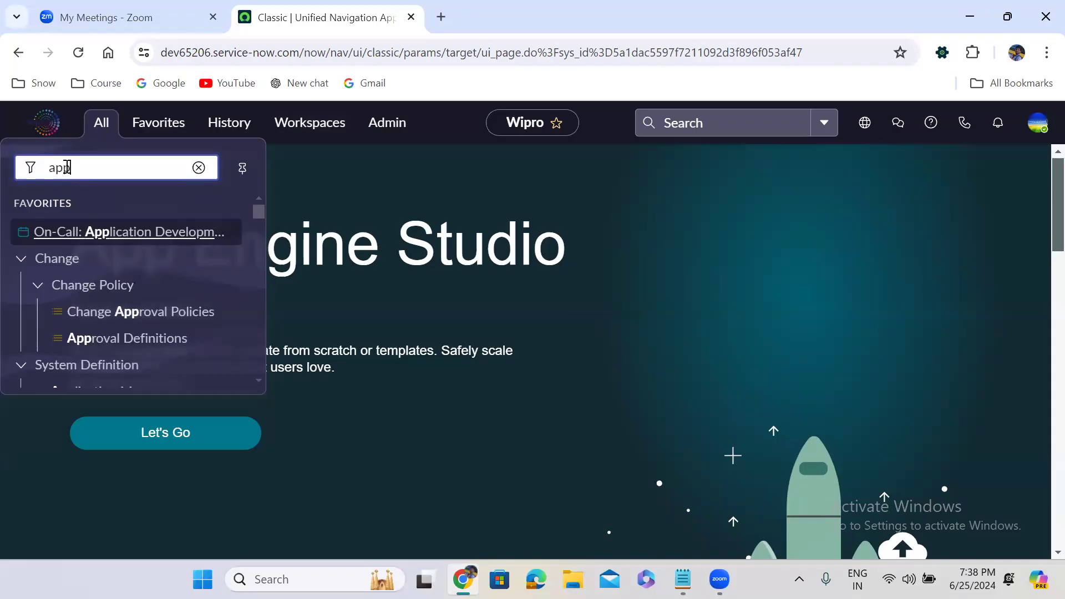
text(lication menus)
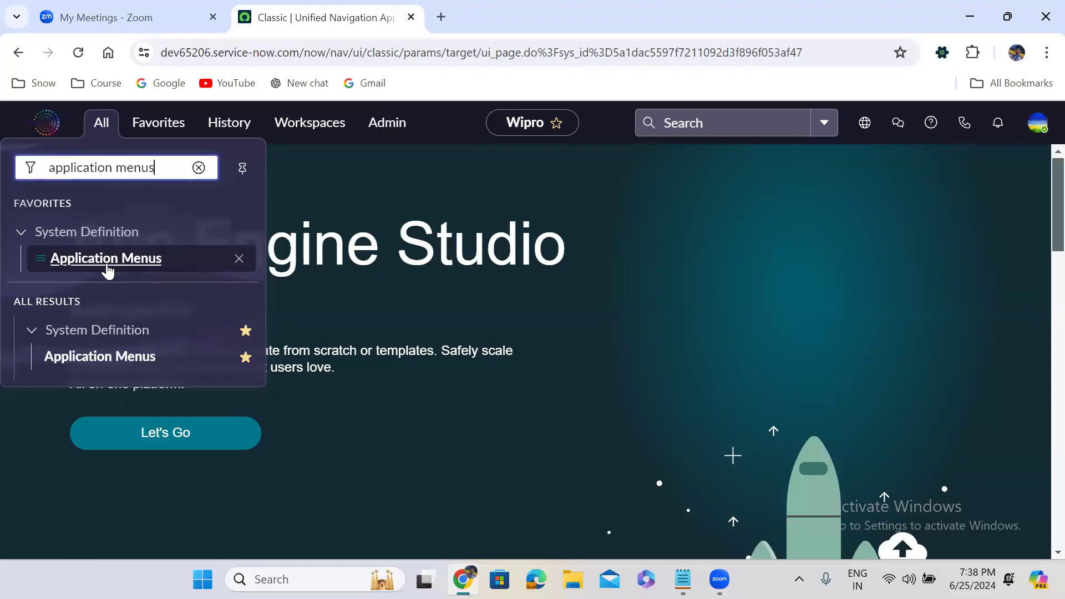
right_click(102, 363)
click(253, 137)
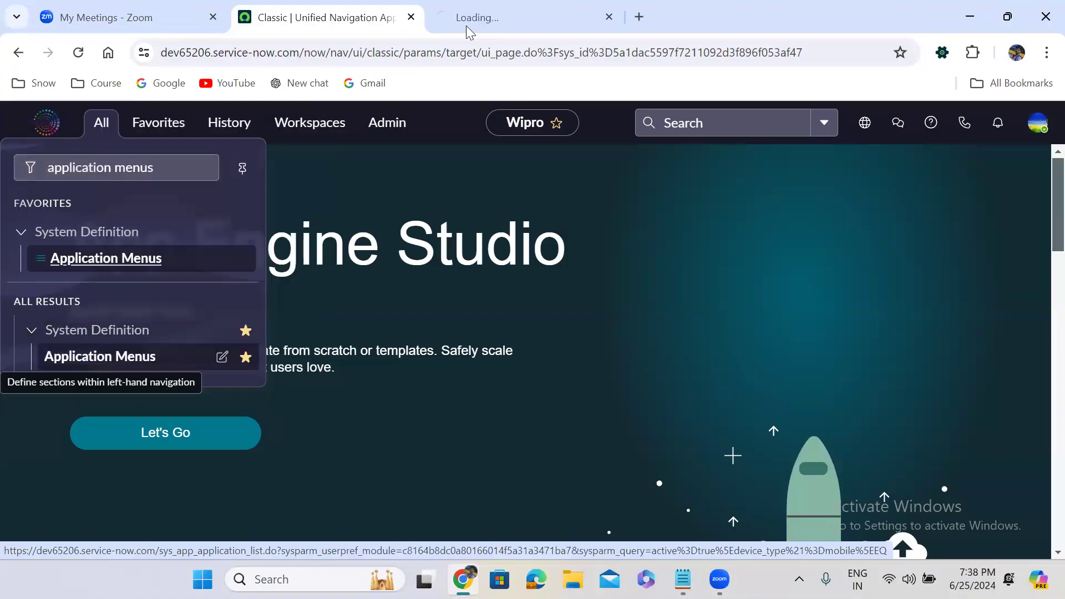
click(542, 8)
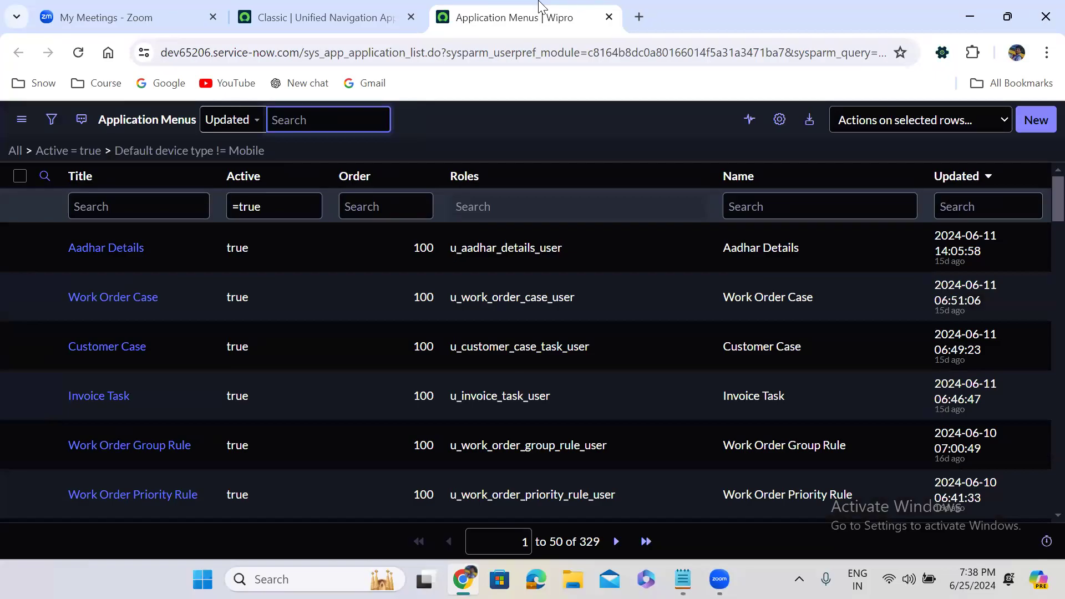
click(336, 9)
click(93, 133)
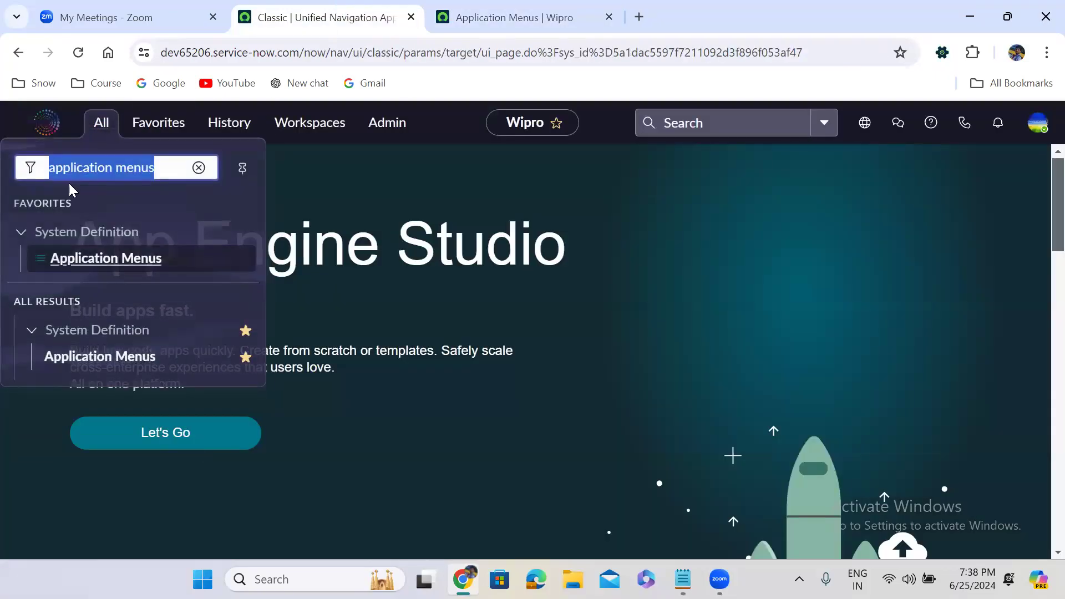
click(198, 167)
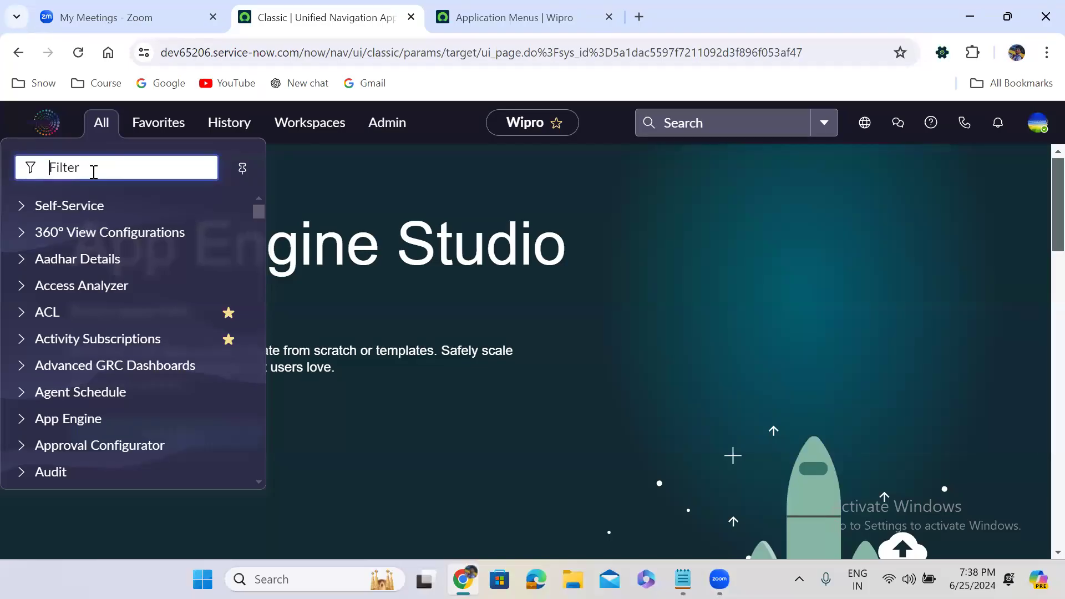
click(22, 208)
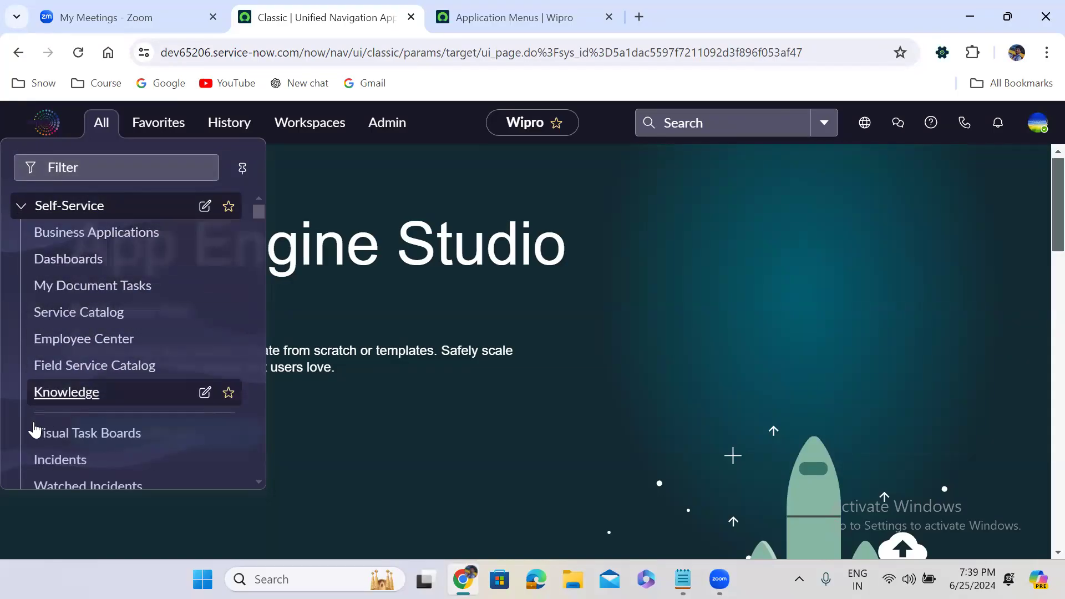
click(22, 207)
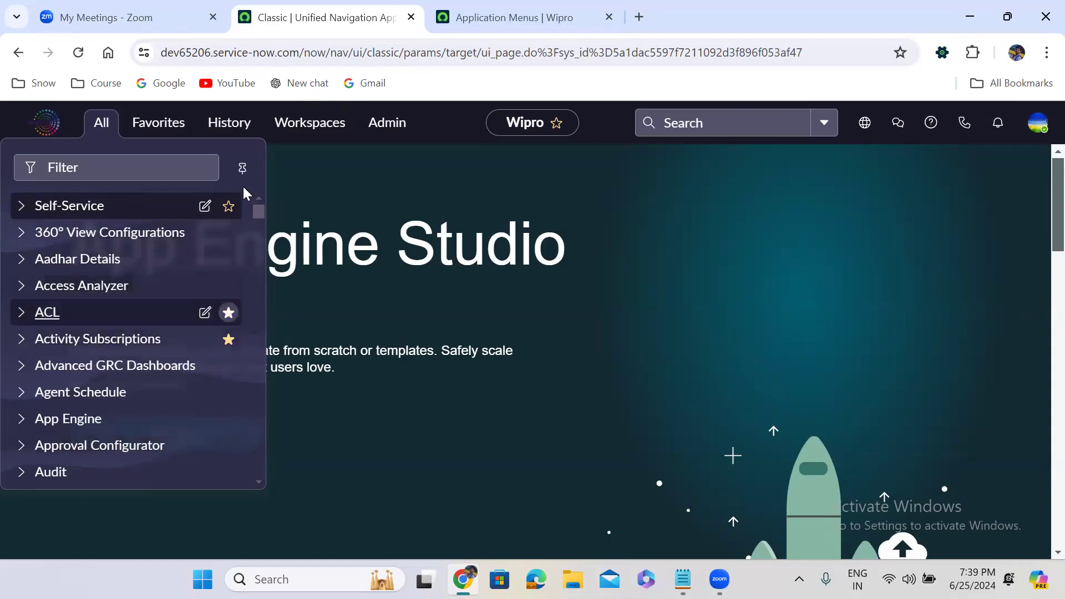
click(552, 3)
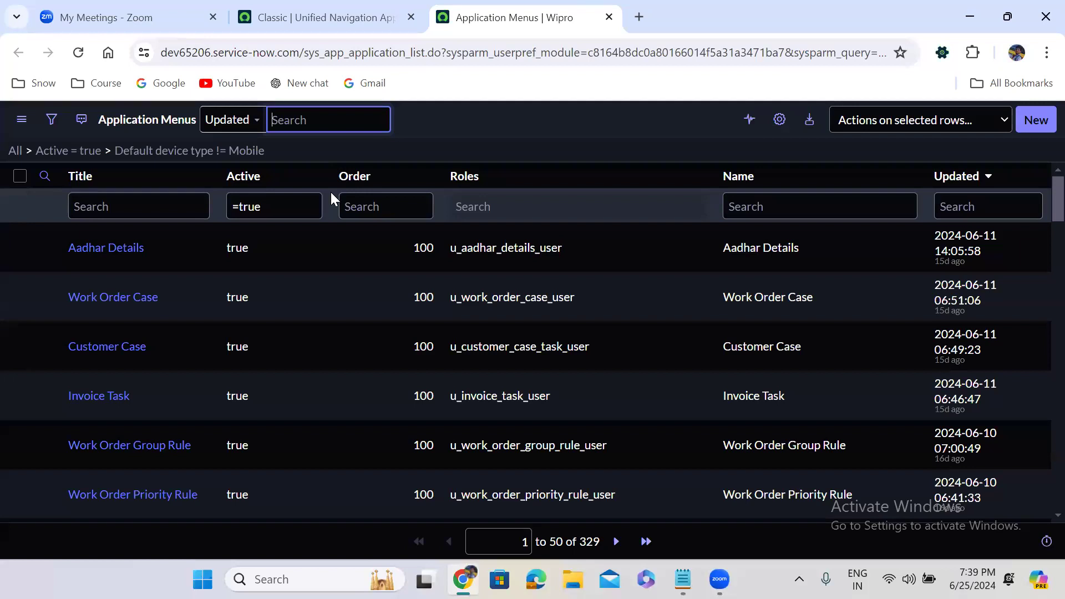
click(388, 4)
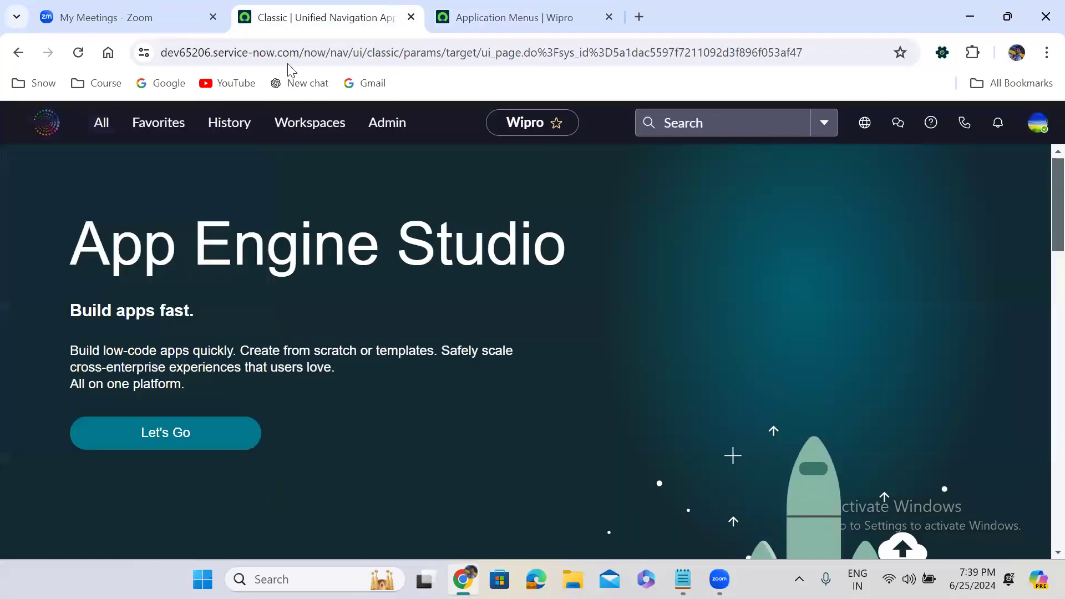
click(101, 125)
text(applicati)
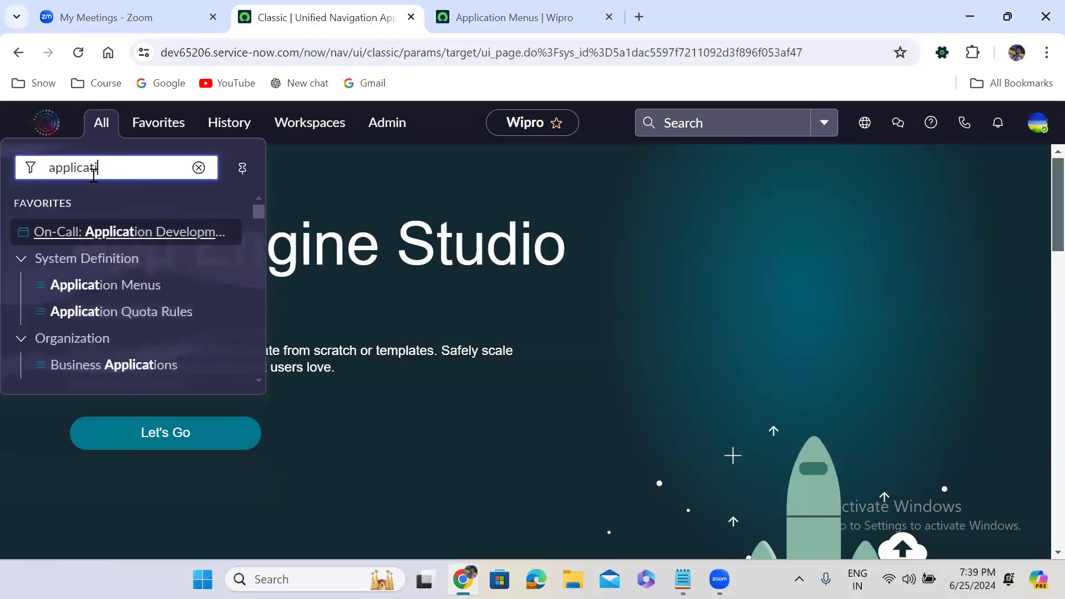
text(on me)
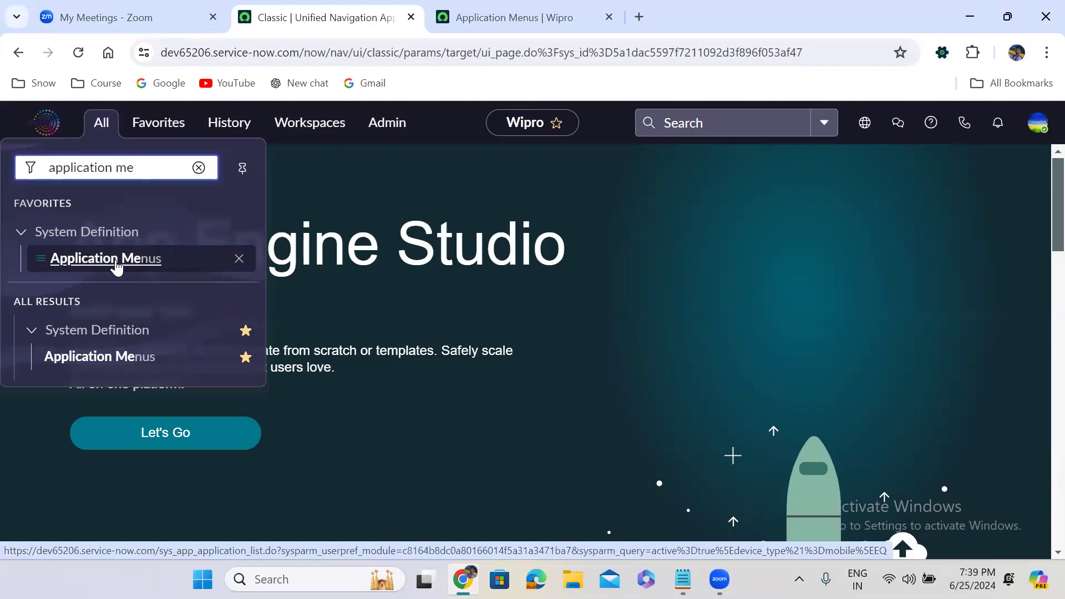
click(509, 3)
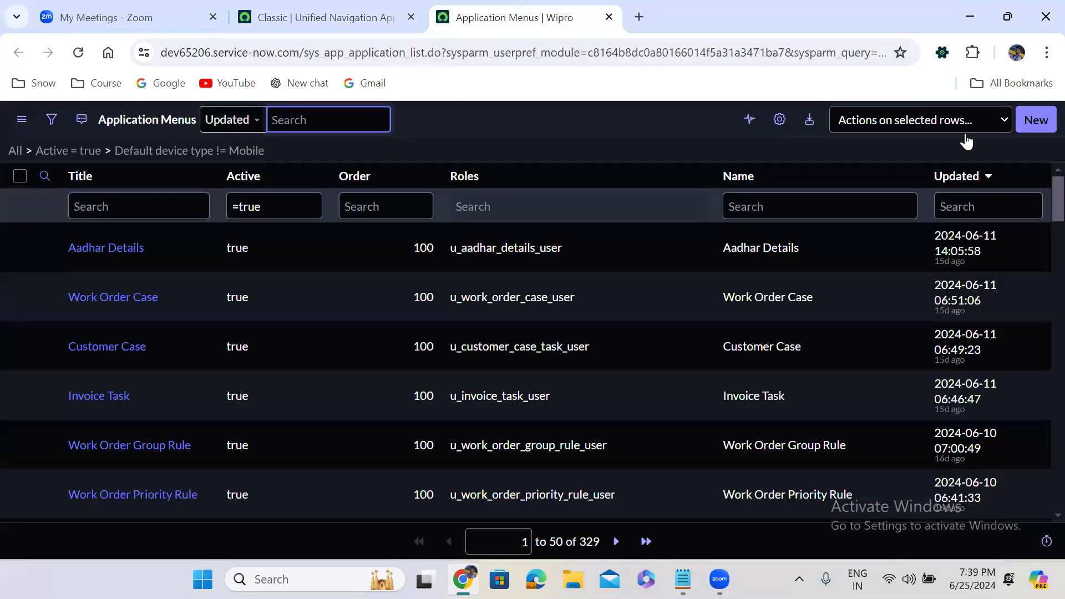
Step: Create a new application menu titled 'Custom Incident Management'
click(1038, 119)
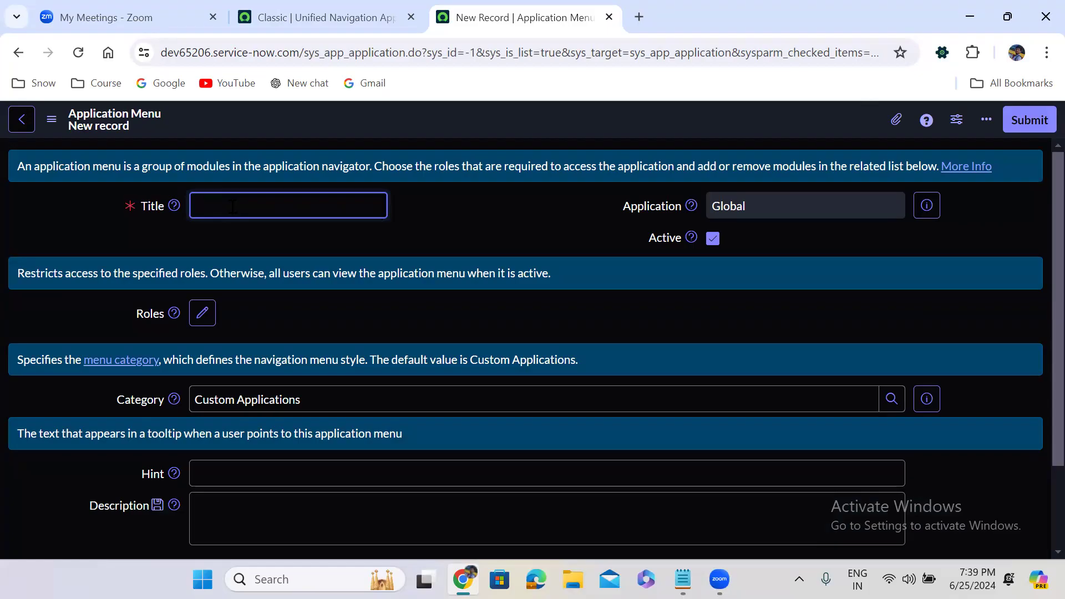
text(Custom Incident Managemnet)
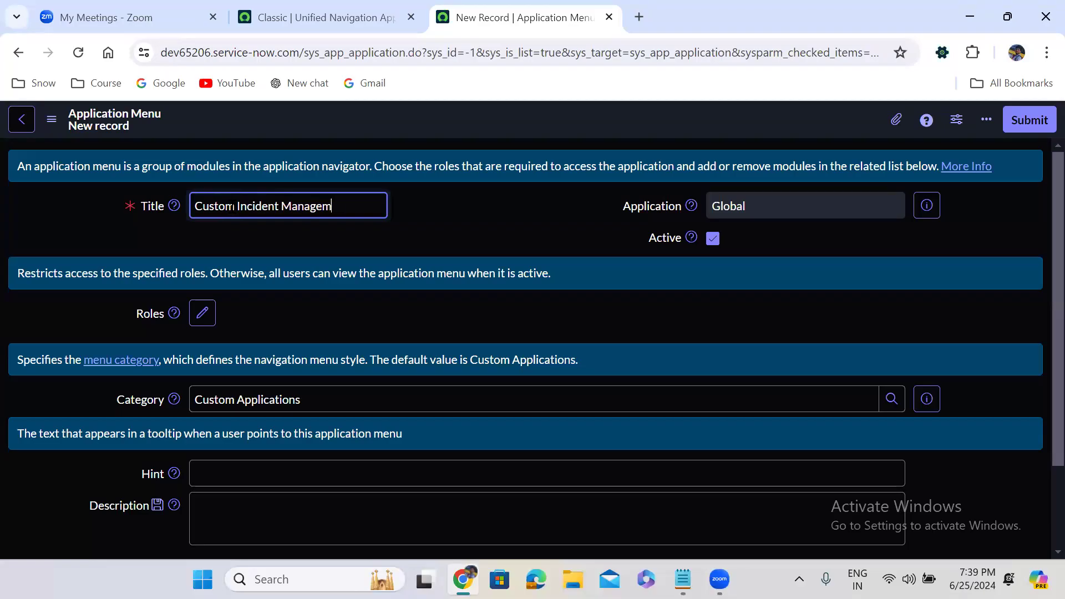
double_click(340, 204)
text(Management)
click(465, 236)
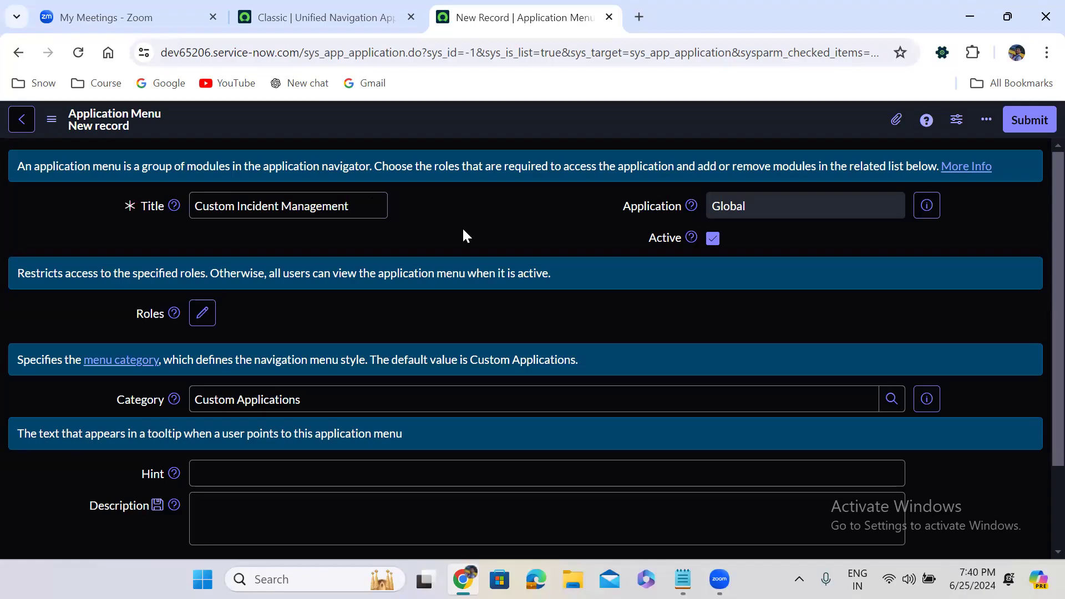
Step: Set the menu hint to 'Employee can use the menu to access the Custom Incidents'
scroll(462, 228, down, 2)
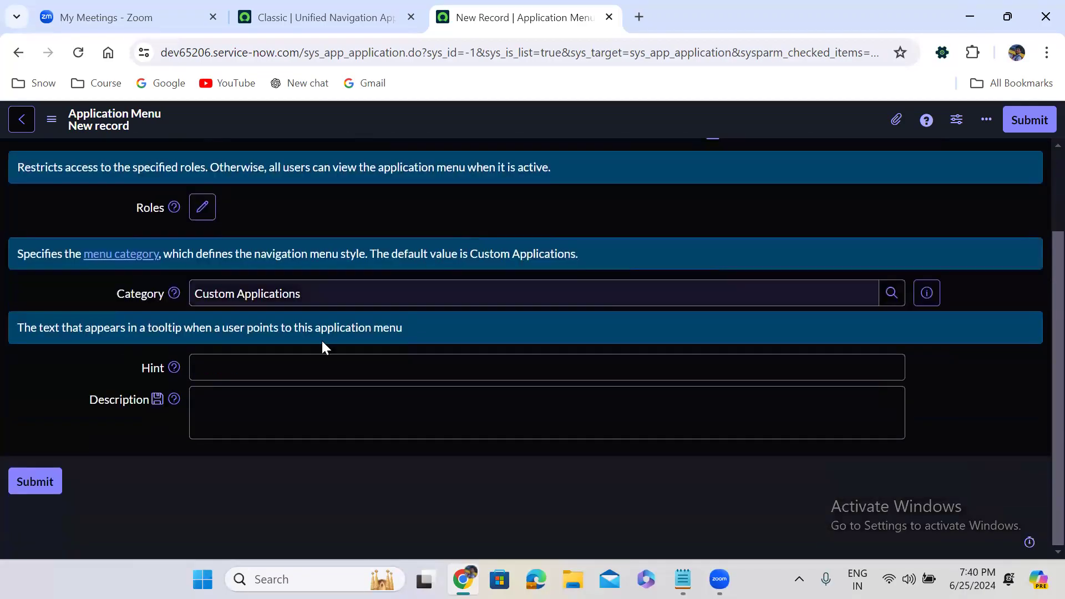
click(215, 366)
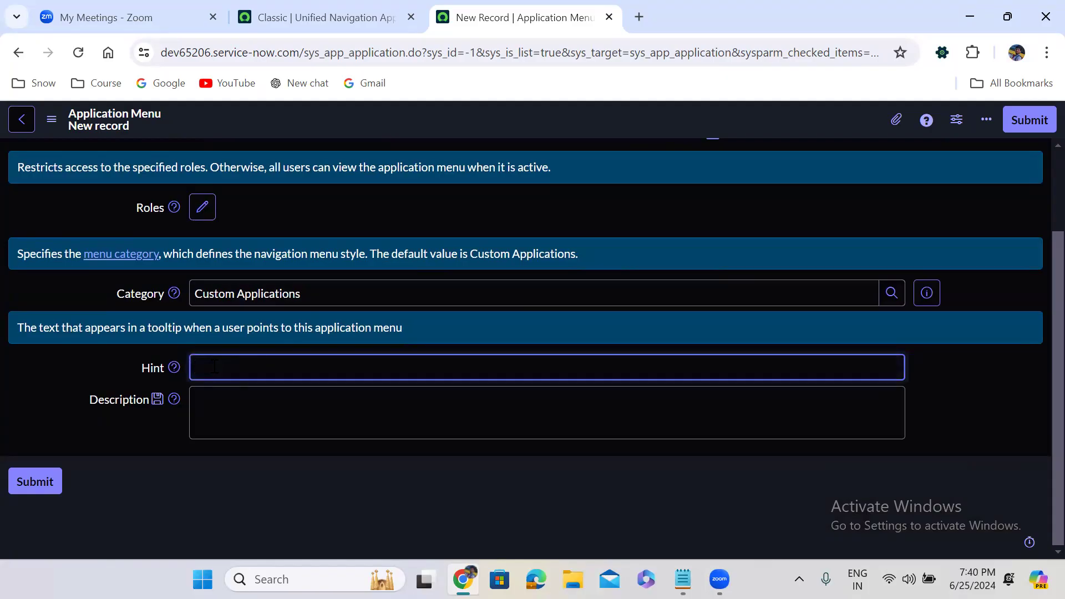
text(Employees)
key(BackSpace)
key(BackSpace)
text(can use the men)
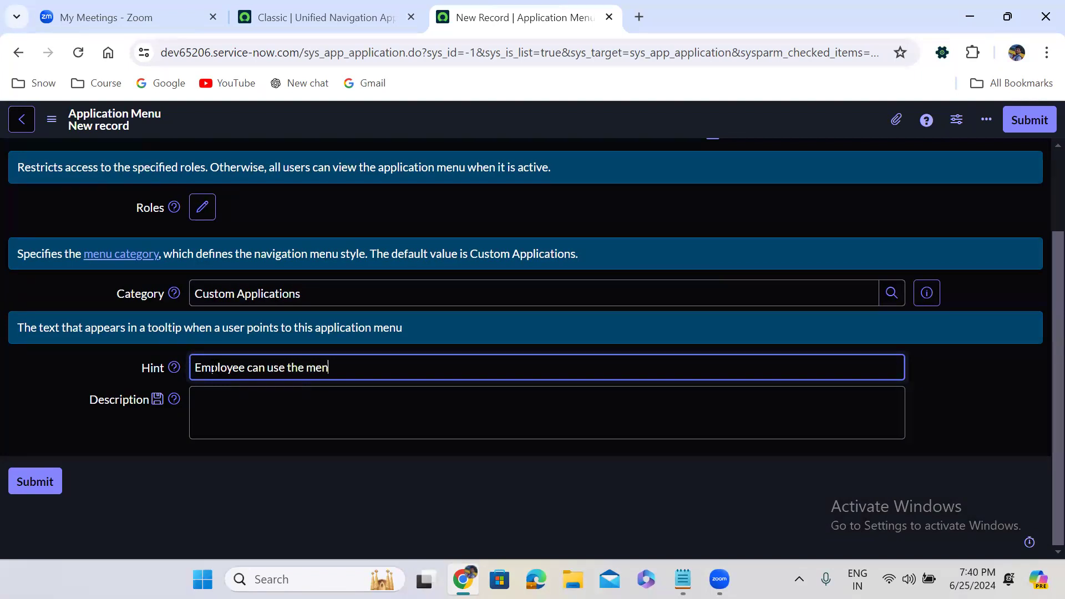
text(u to access the Custom Incidents)
click(245, 469)
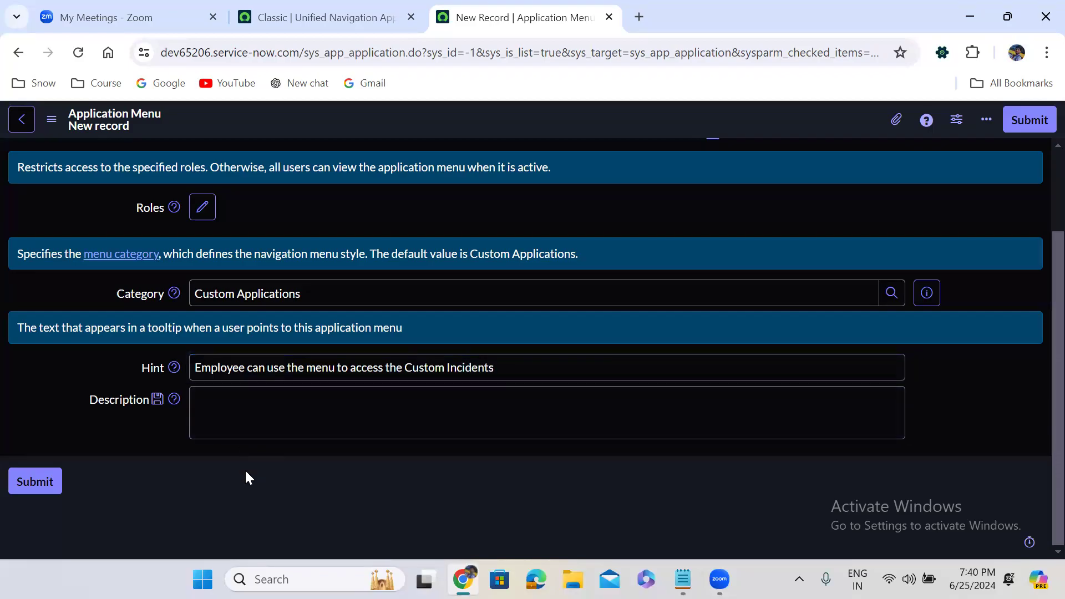
scroll(1038, 161, up, 2)
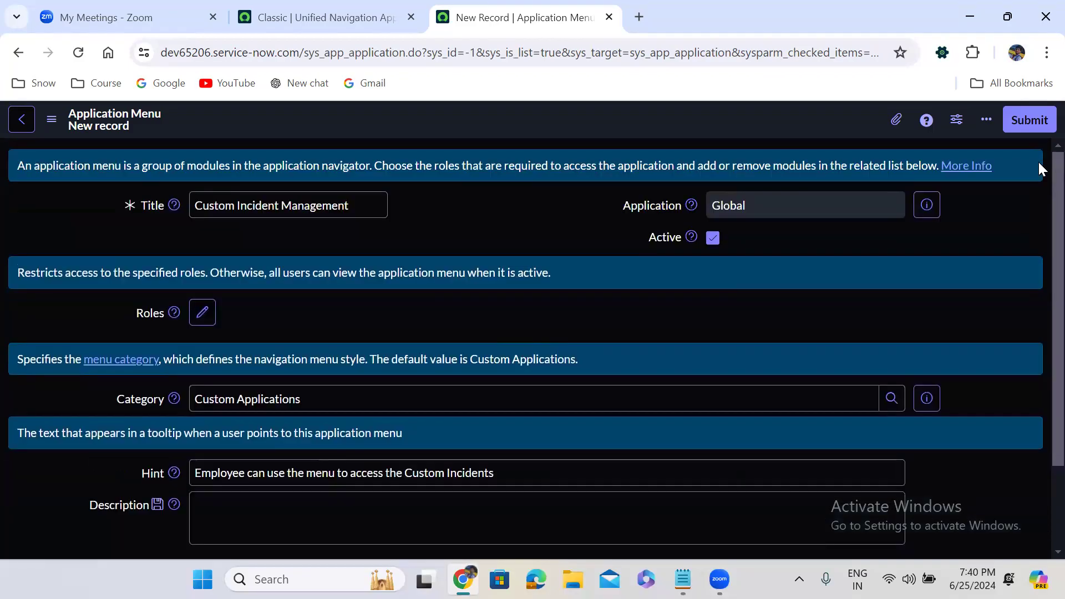
Step: Save the Custom Incident Management menu and start a new module from its Modules list
right_click(465, 115)
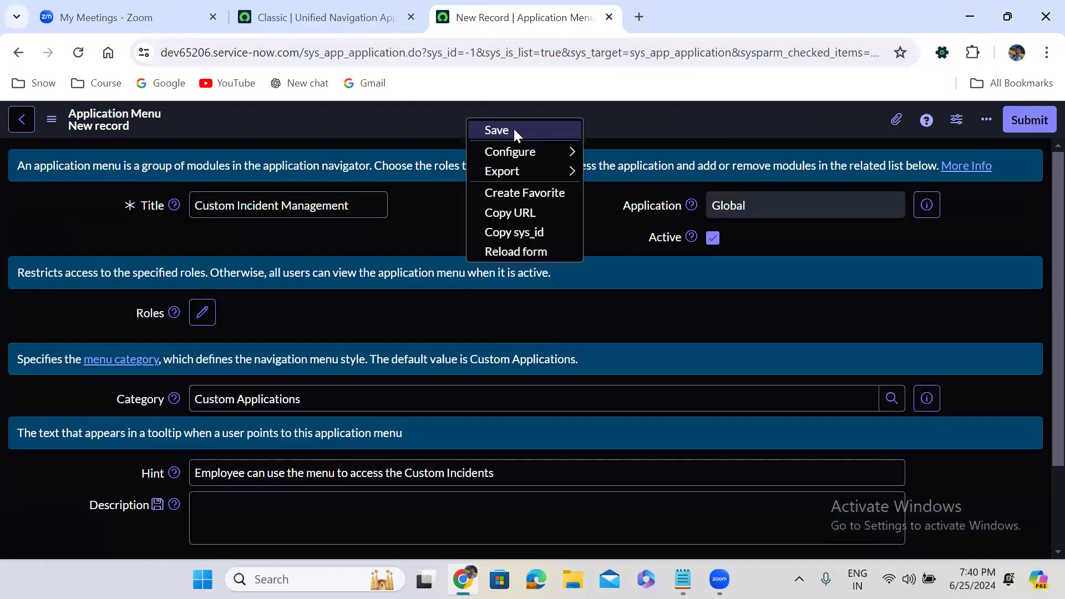
click(514, 129)
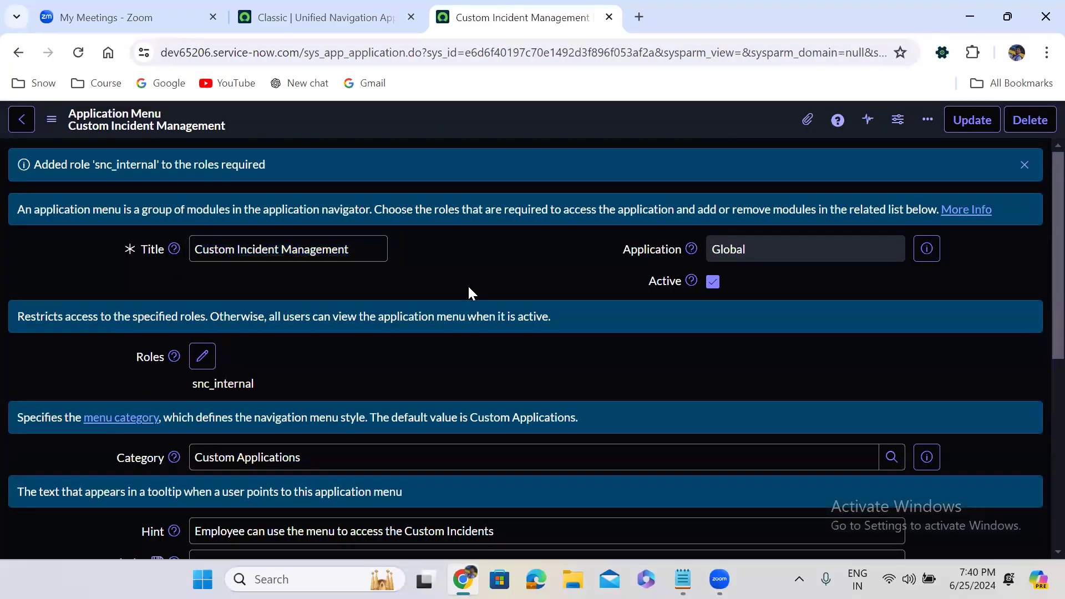
scroll(468, 285, down, 6)
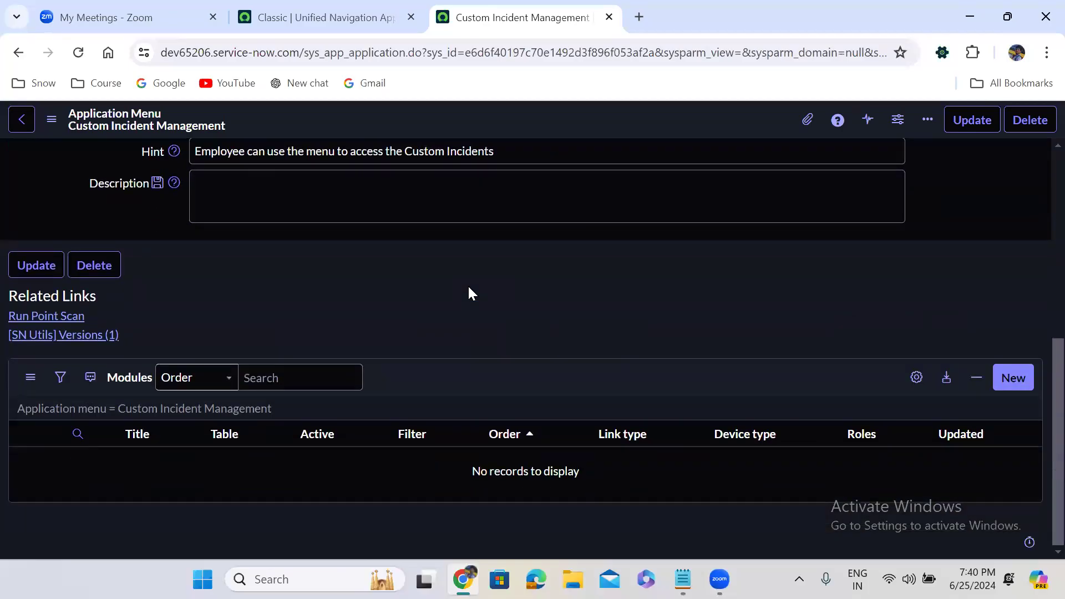
scroll(468, 285, up, 6)
scroll(469, 288, down, 6)
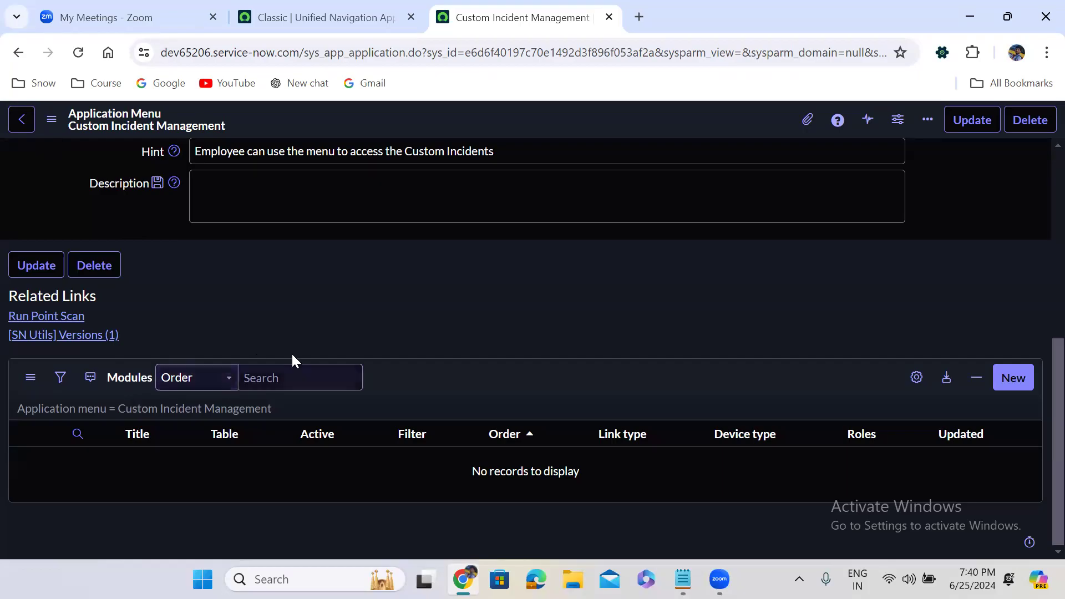
click(1013, 378)
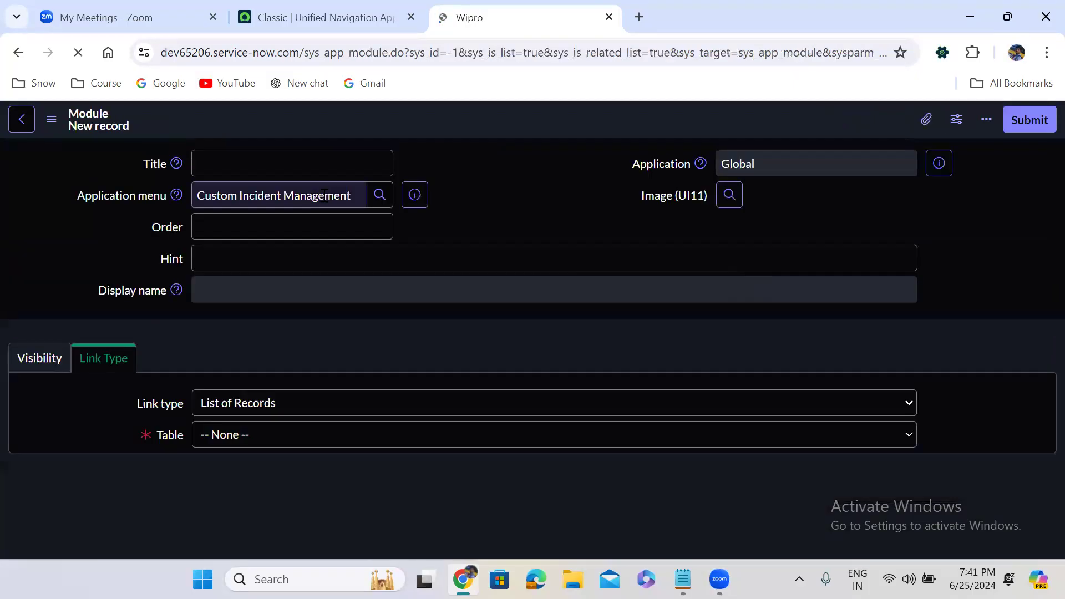
Step: Title the new module 'Create New' and give it order 100
click(261, 167)
text(Cretai)
key(BackSpace)
key(BackSpace)
key(BackSpace)
text(ate New)
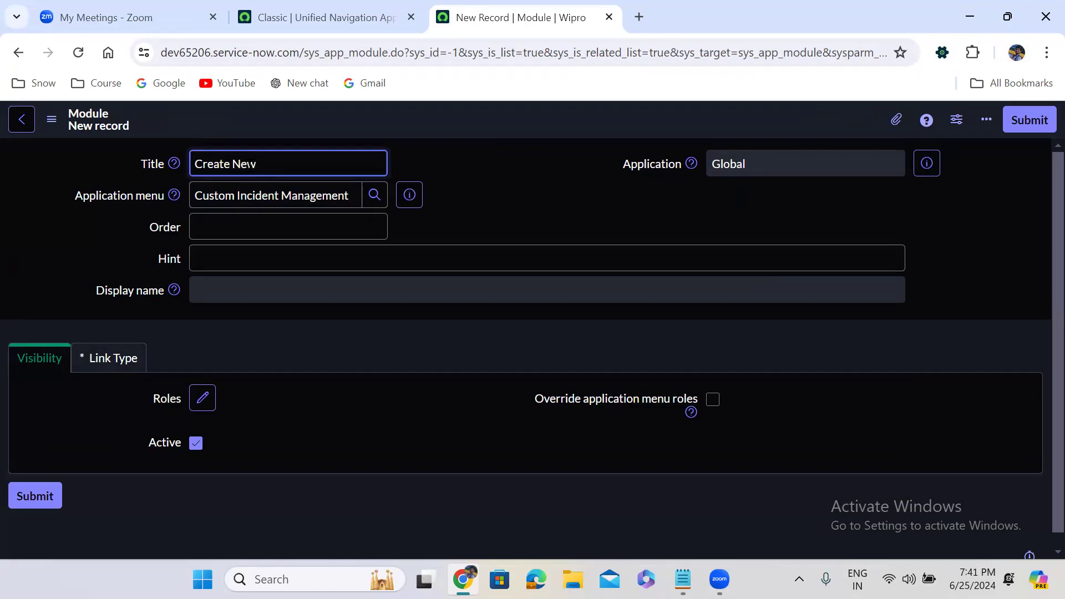
click(249, 229)
text(1)
click(195, 265)
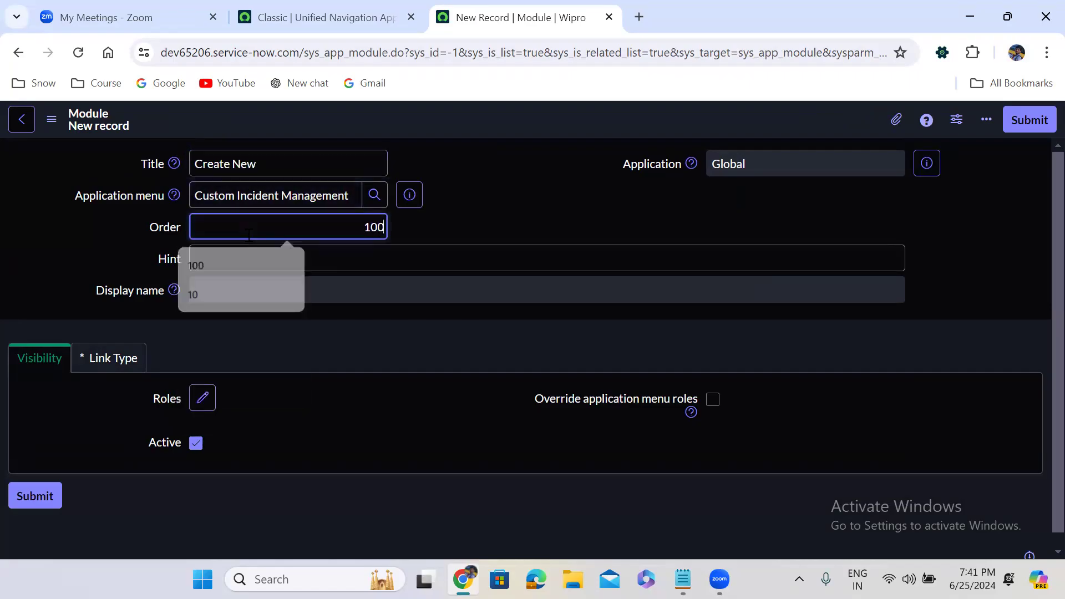
click(463, 208)
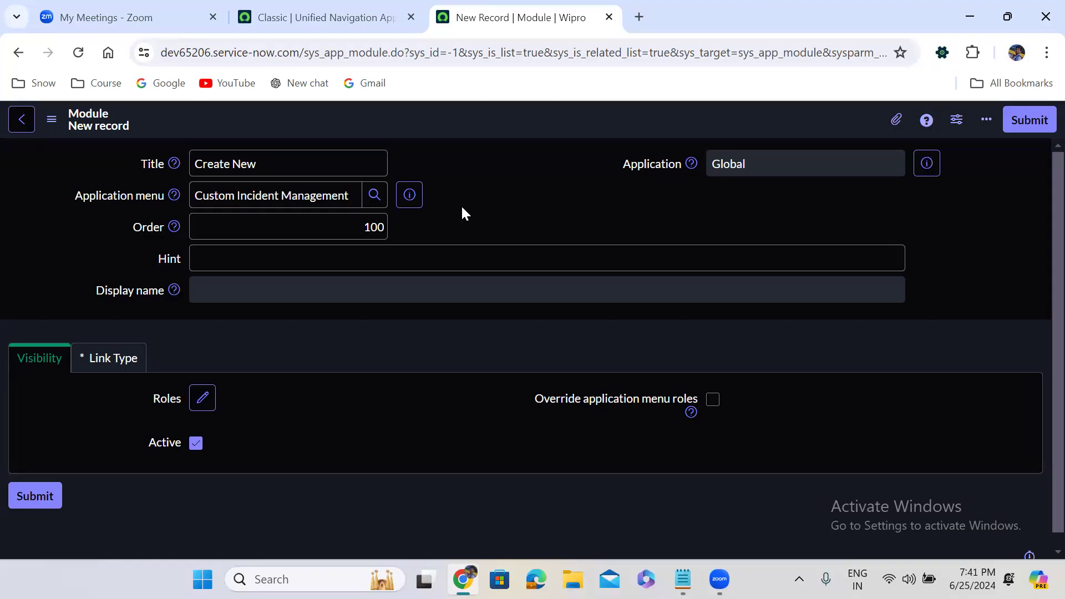
Step: In the Classic tab, clear the navigator filter and expand the Self-Service section
click(325, 32)
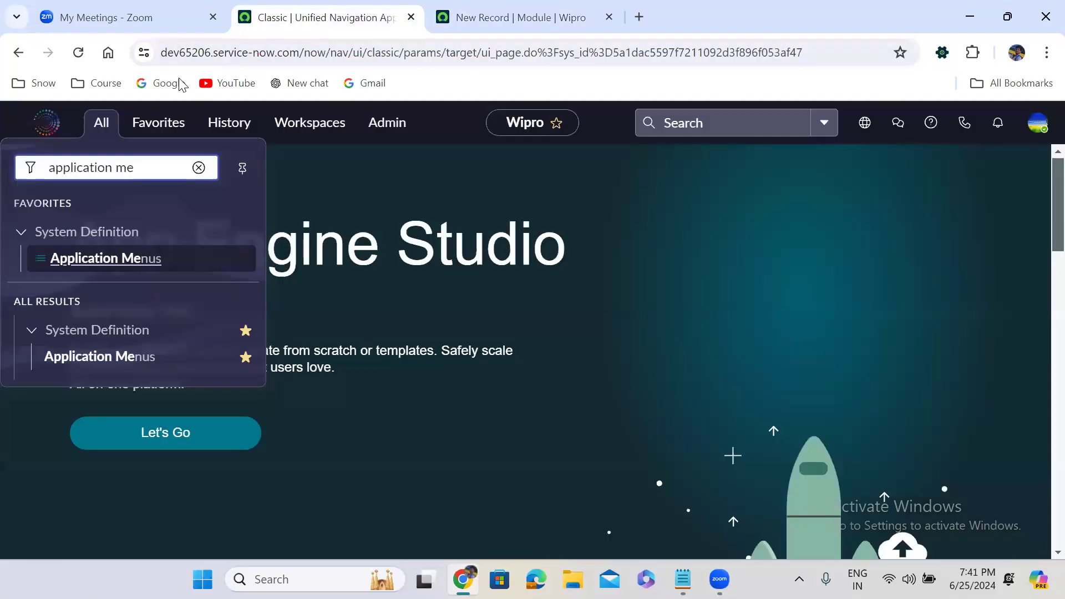
click(98, 130)
click(100, 130)
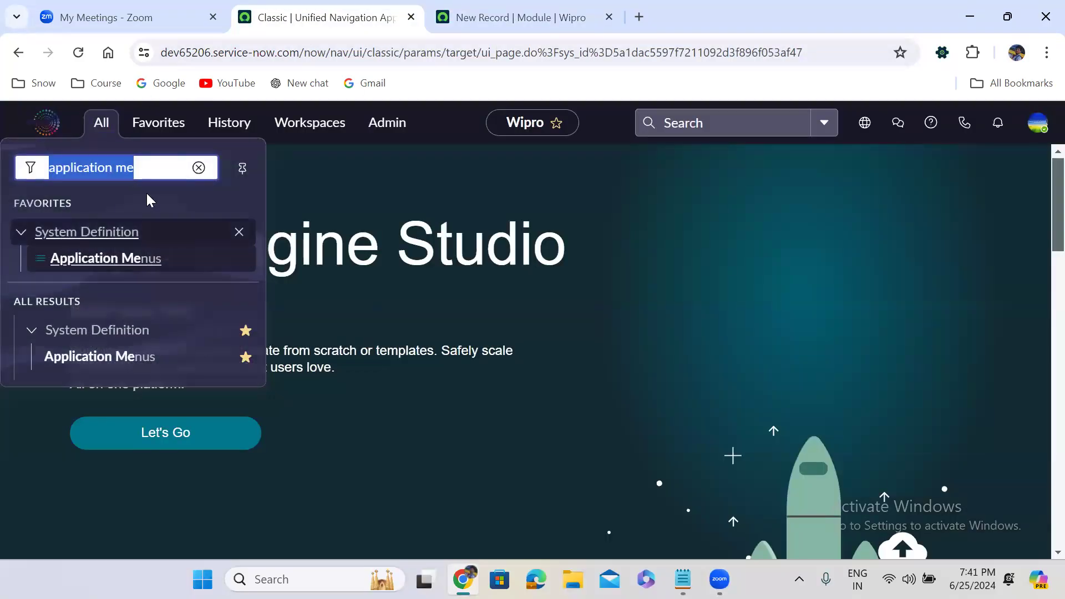
click(199, 167)
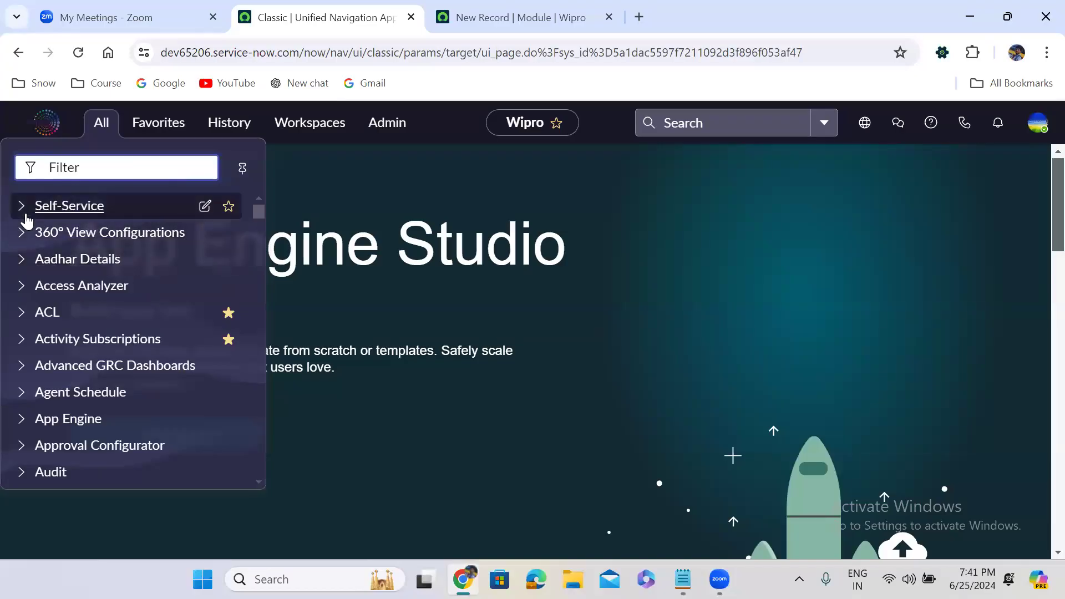
click(25, 213)
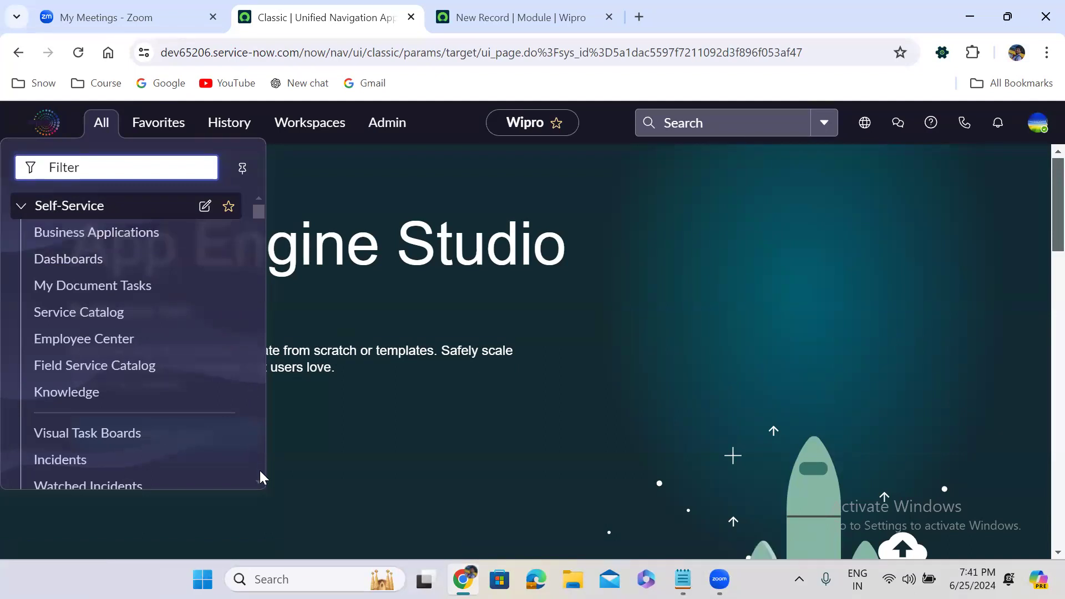
scroll(262, 483, down, 8)
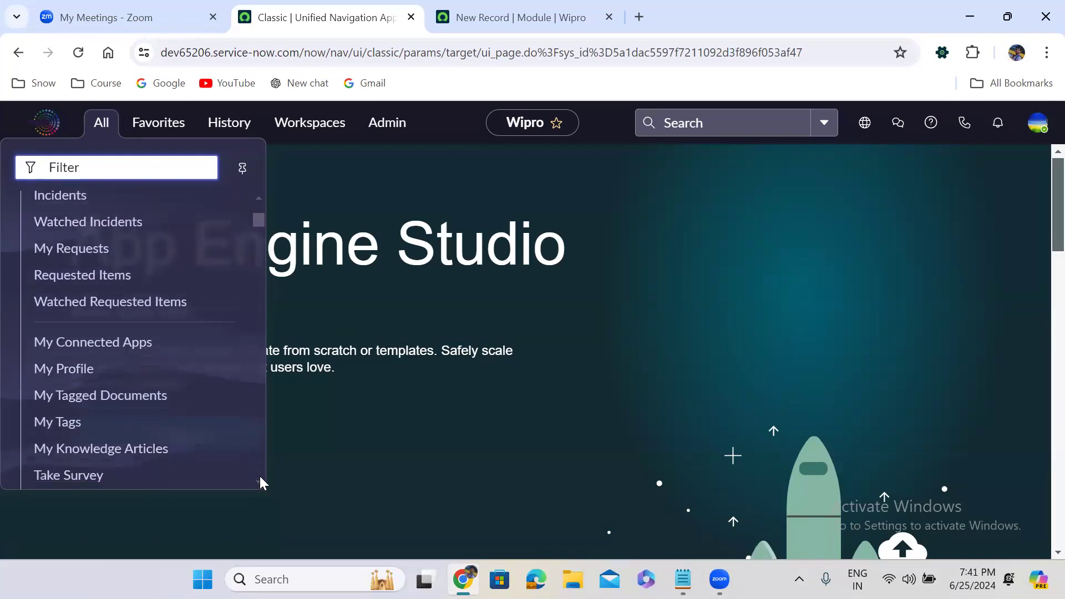
scroll(262, 483, down, 3)
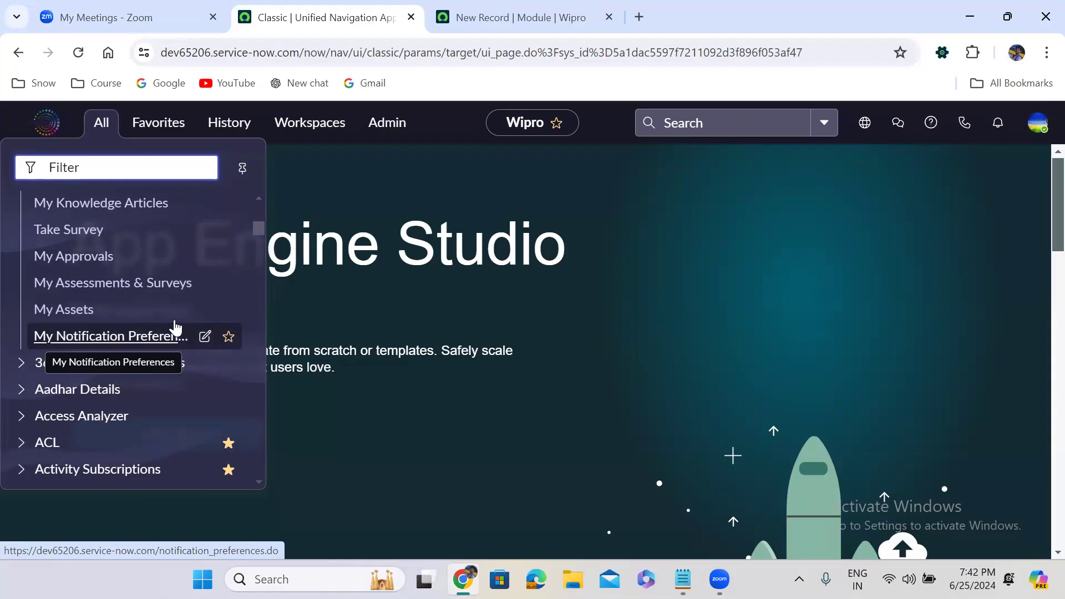
drag(261, 228, 256, 194)
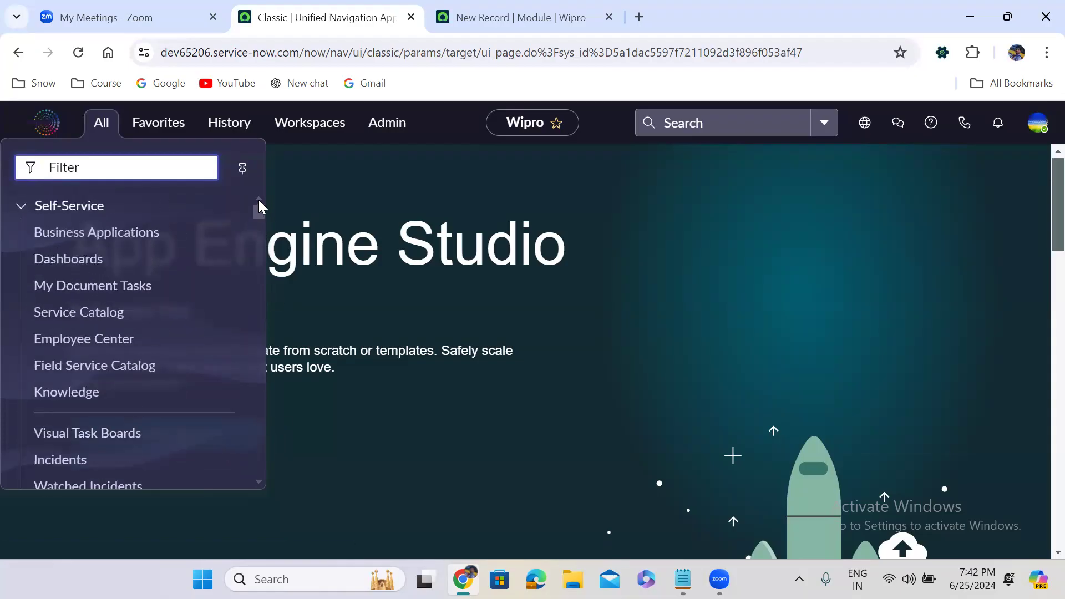
click(516, 17)
Step: Give the Create New module the hint 'Create Custom Incident'
click(282, 229)
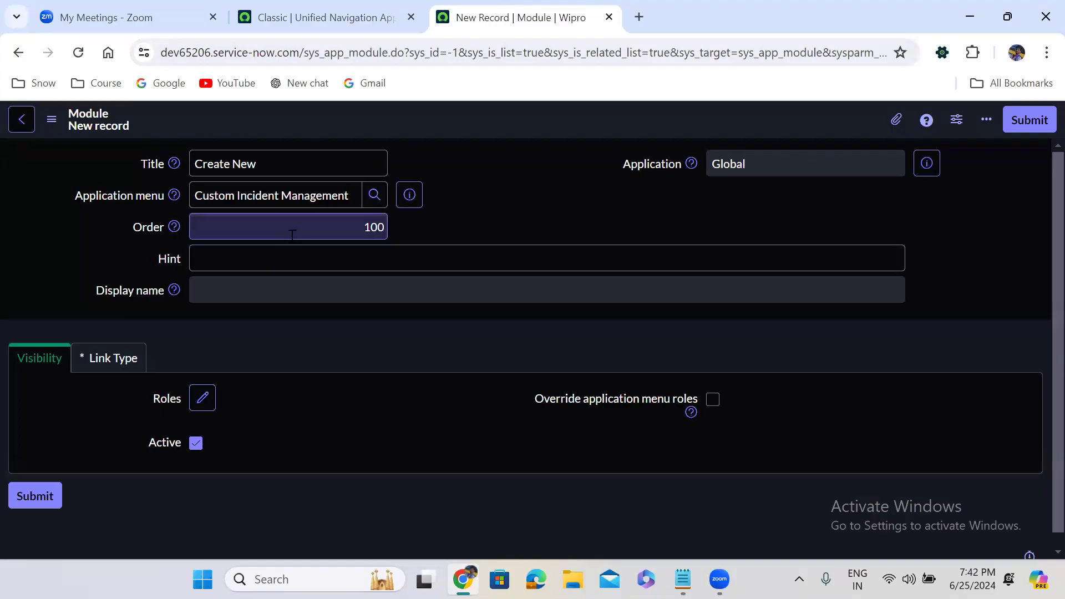
click(325, 234)
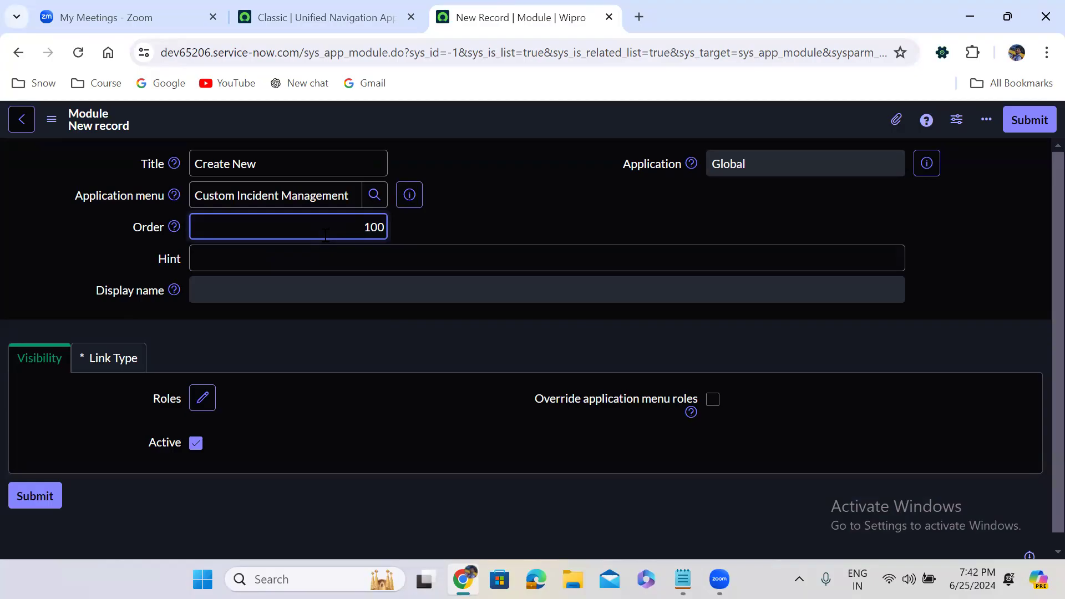
click(259, 266)
text(Create C)
key(BackSpace)
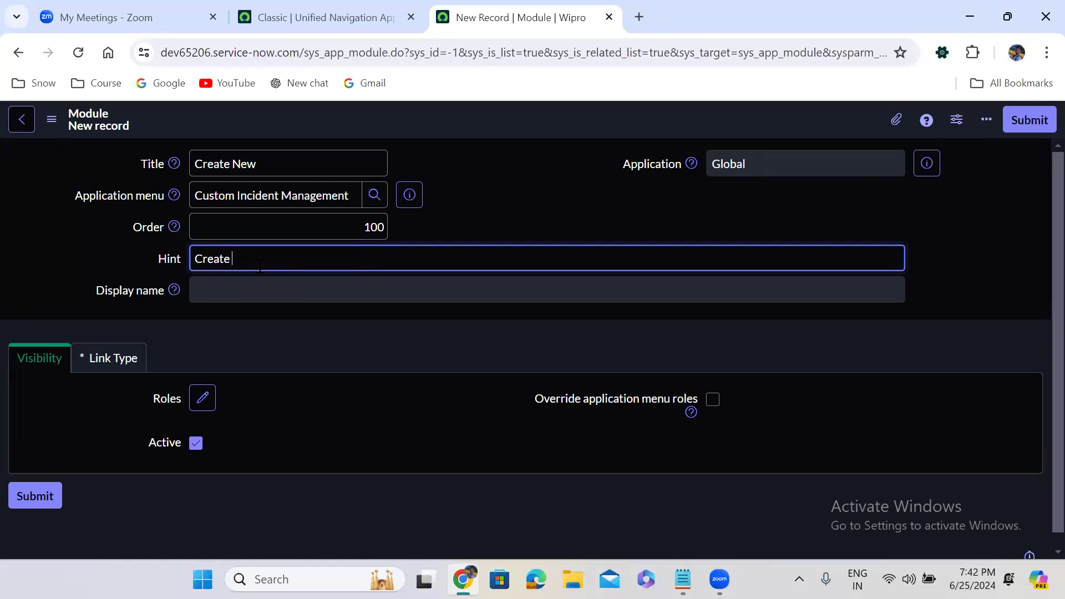
text(Custom Incident)
Step: Link the module to a New Record on the Incident [u_incident] table and submit it
click(126, 358)
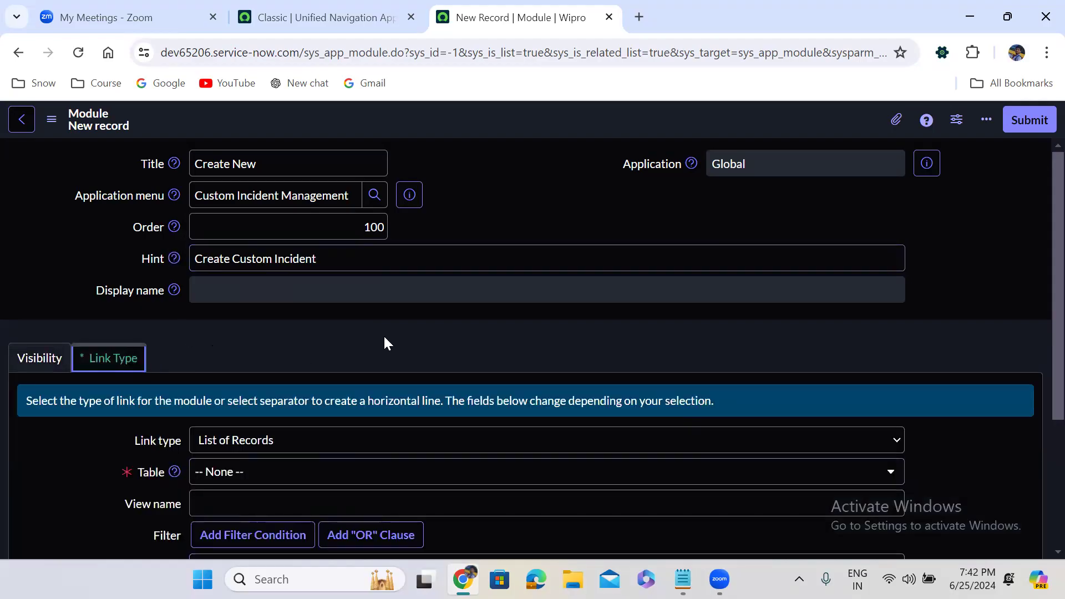
scroll(387, 343, down, 2)
scroll(387, 343, down, 3)
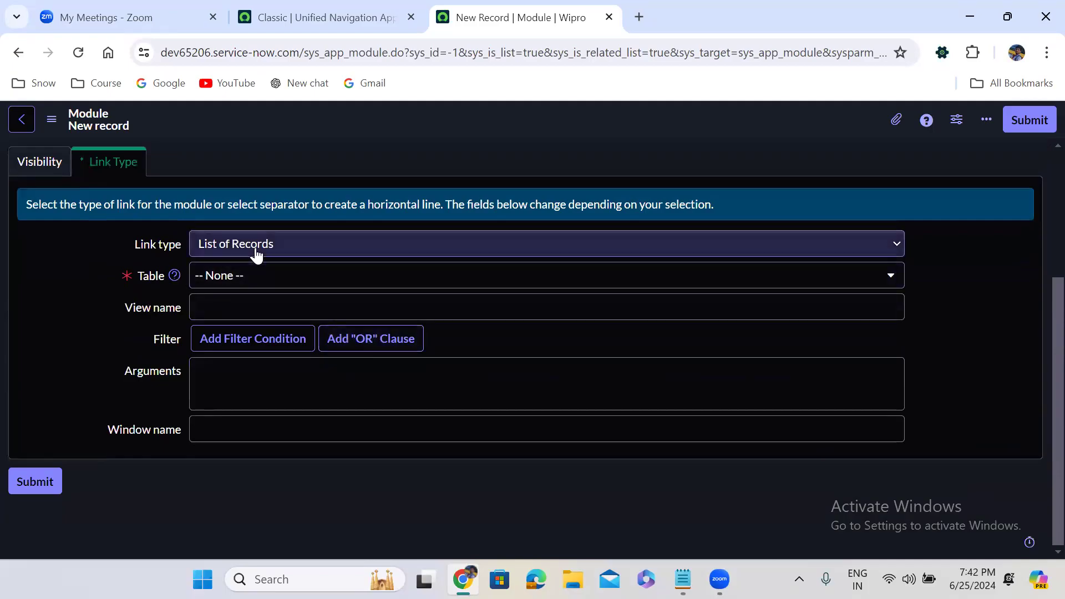
click(256, 249)
click(257, 381)
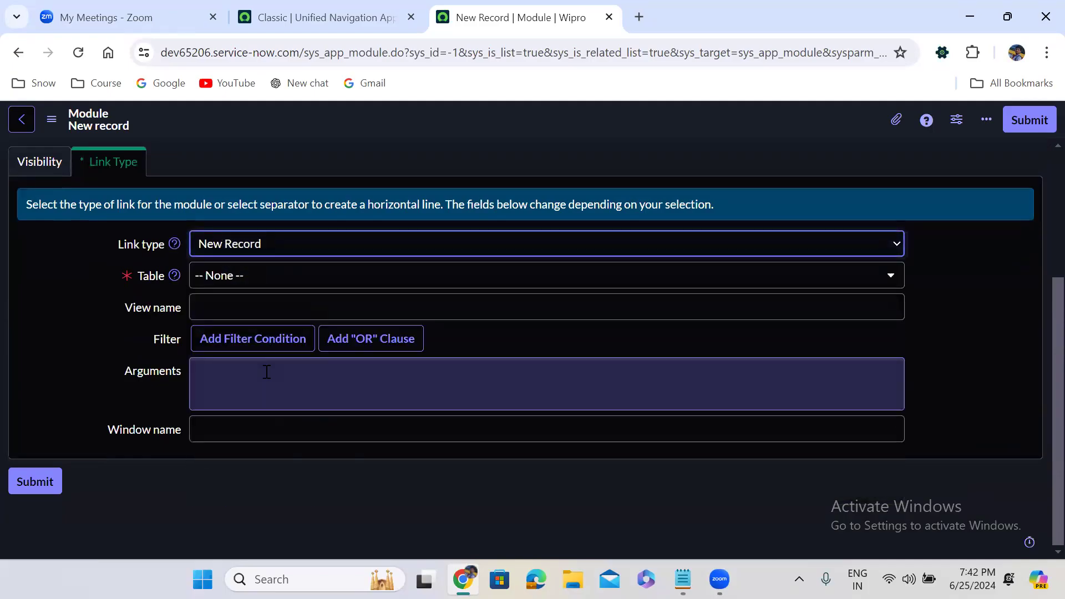
click(260, 277)
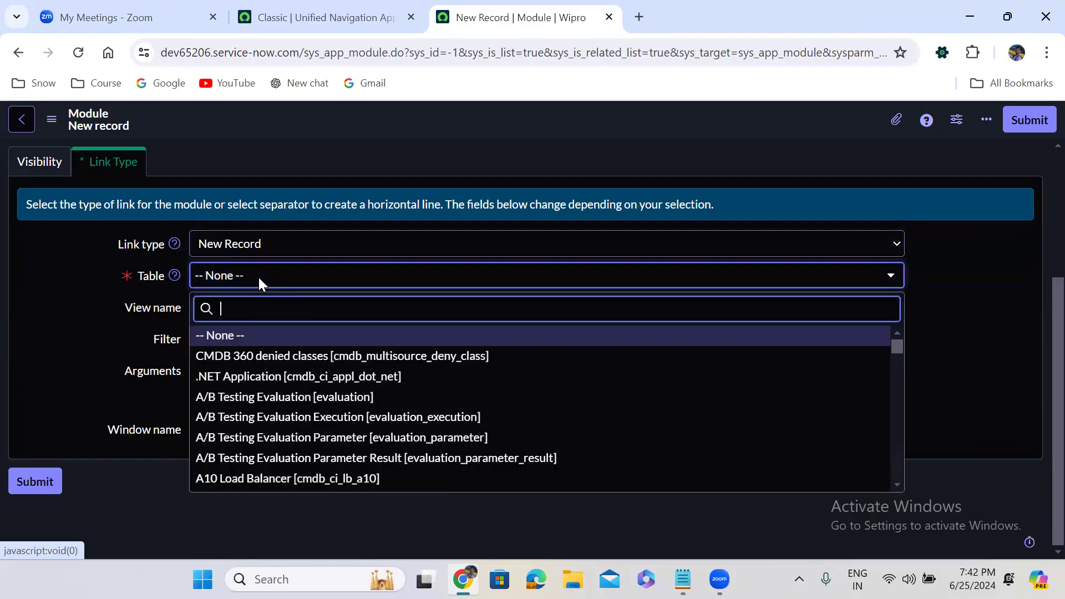
text(incident)
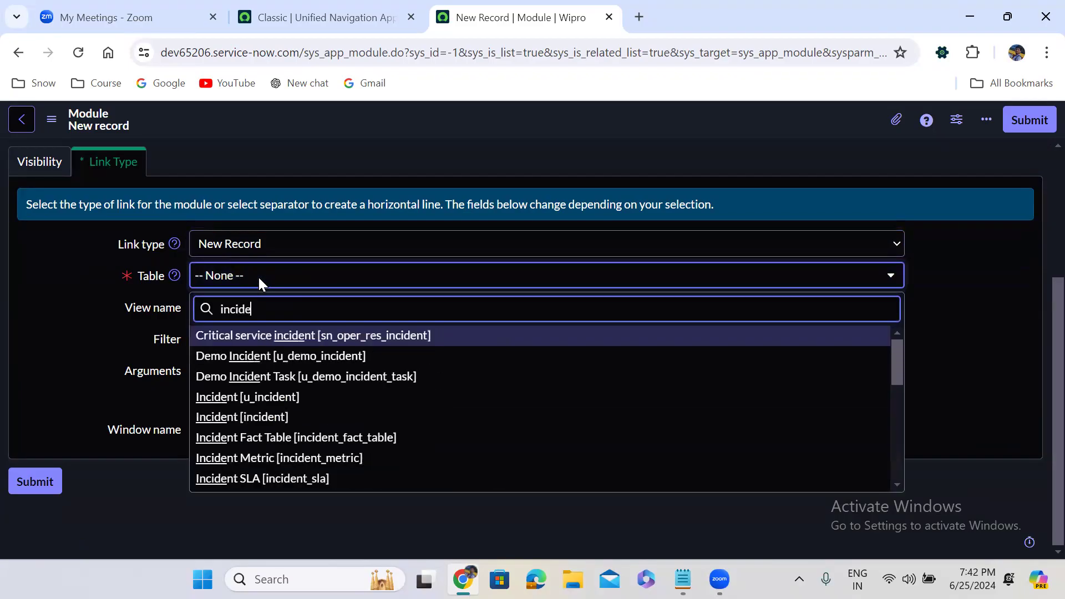
key(Down)
key(Down)
key(Down)
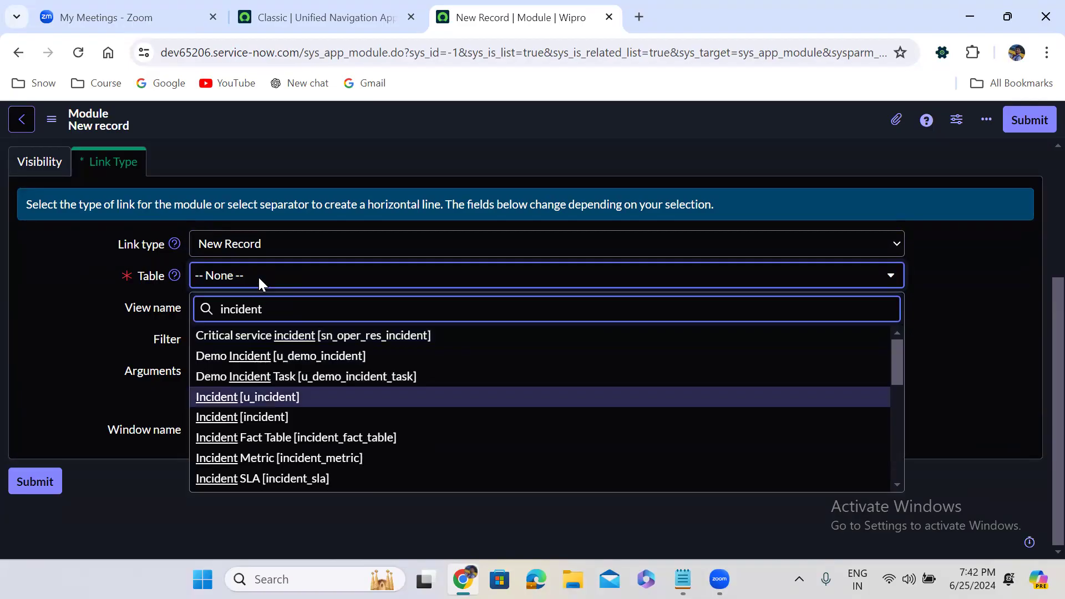
click(259, 399)
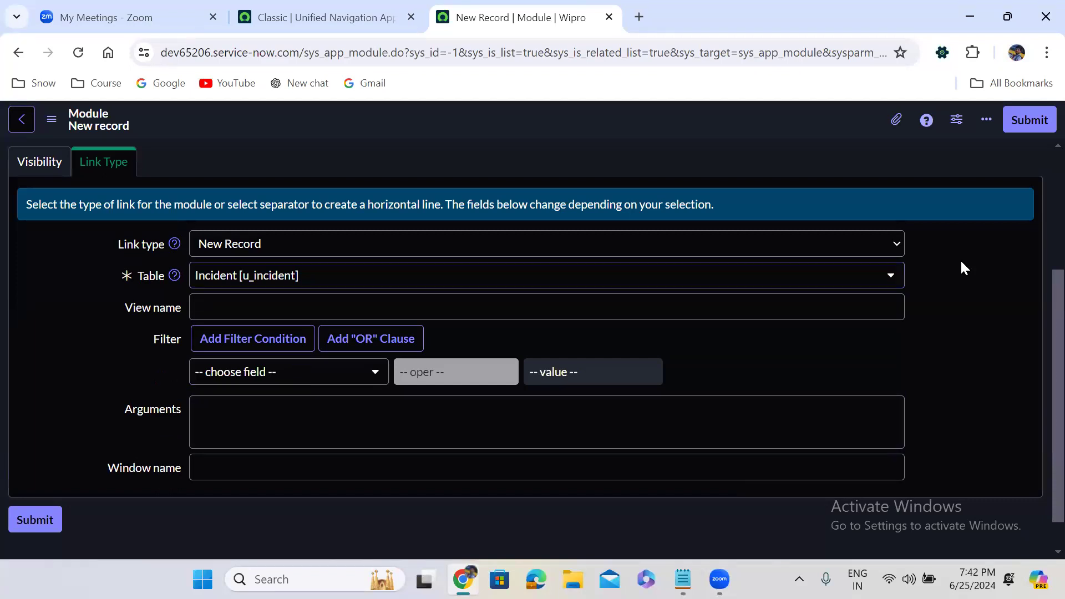
click(1030, 119)
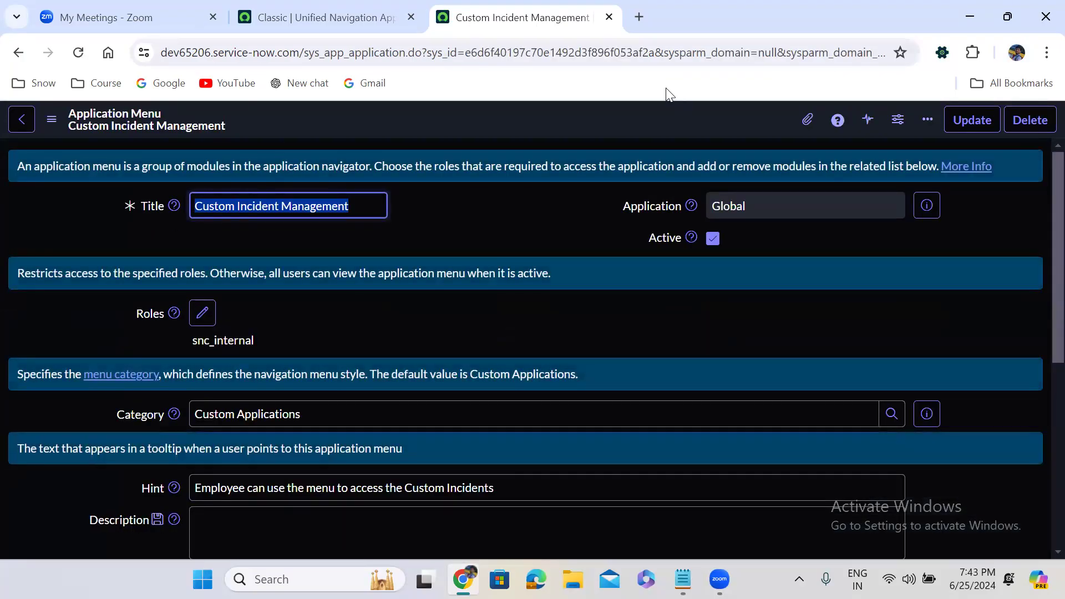
Step: Start a second new module from the Custom Incident Management menu's Modules list
click(498, 288)
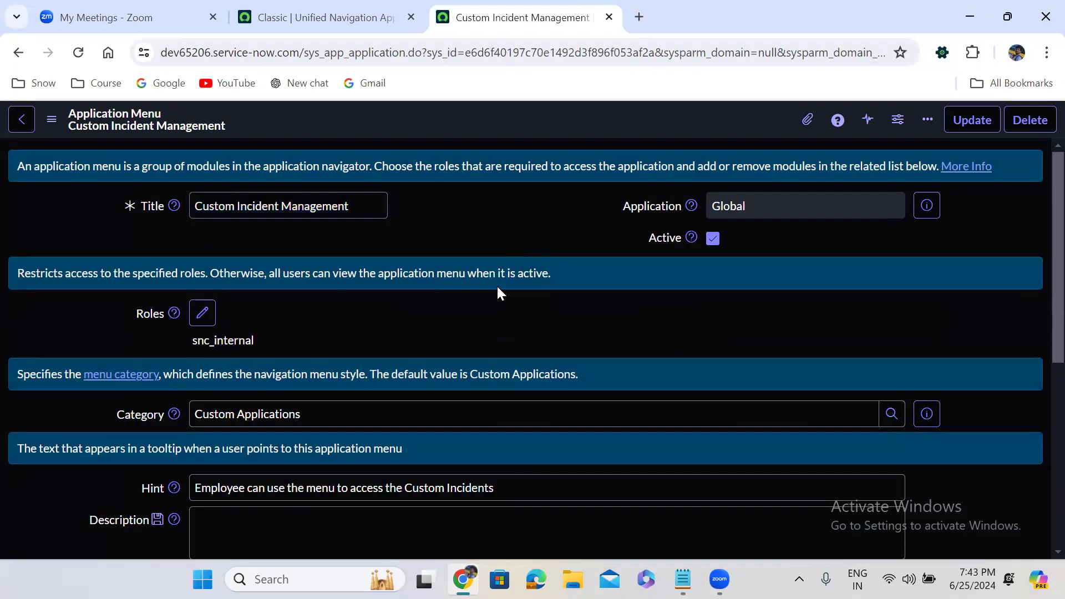
scroll(497, 285, down, 6)
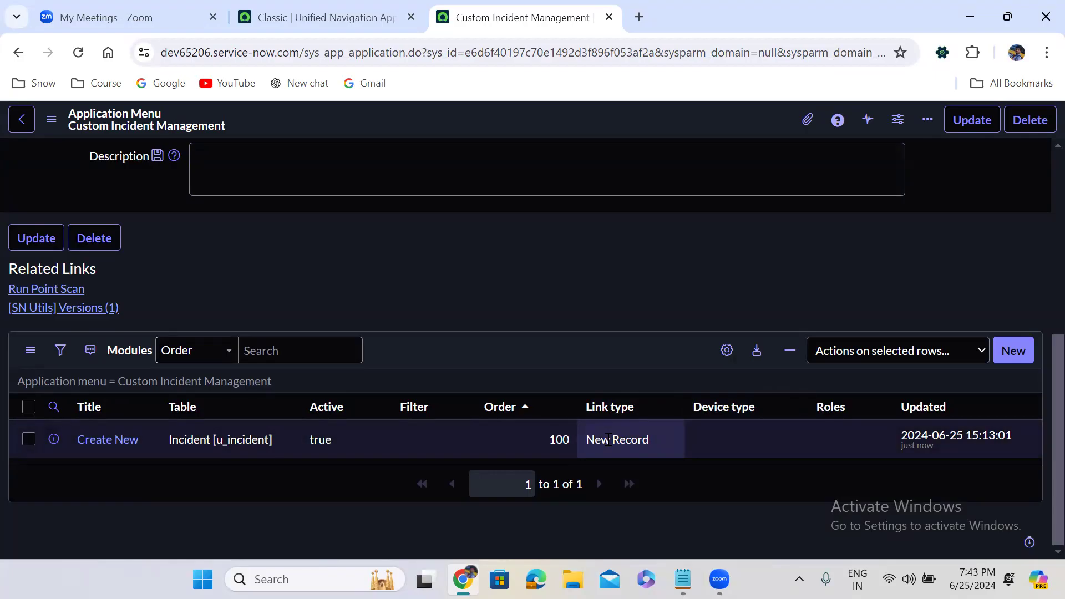
click(1016, 351)
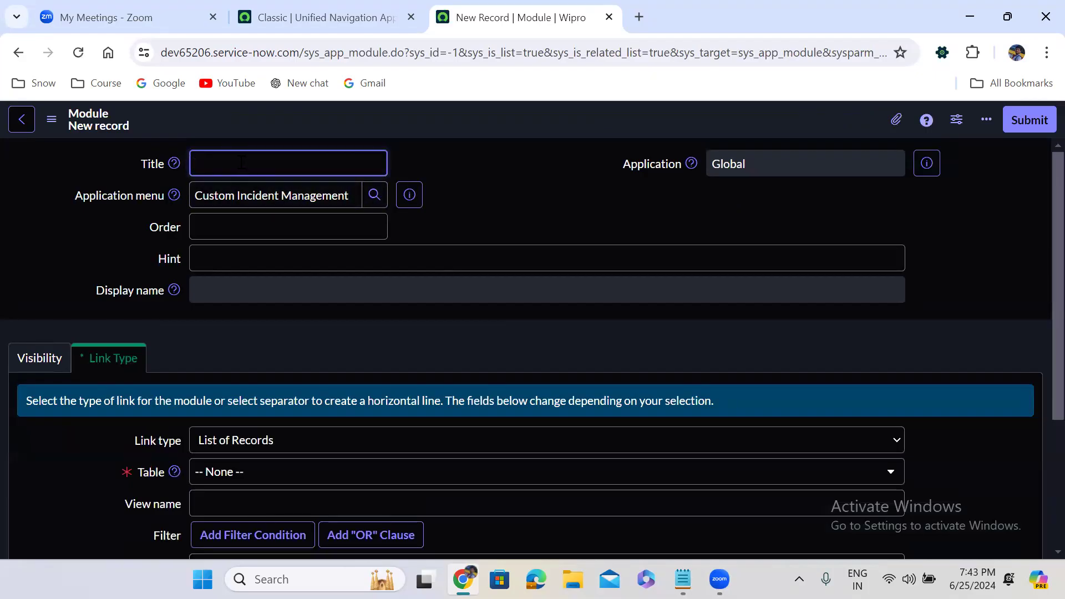
Step: Title the second module 'New' with order 200
text(New)
click(317, 225)
text(200)
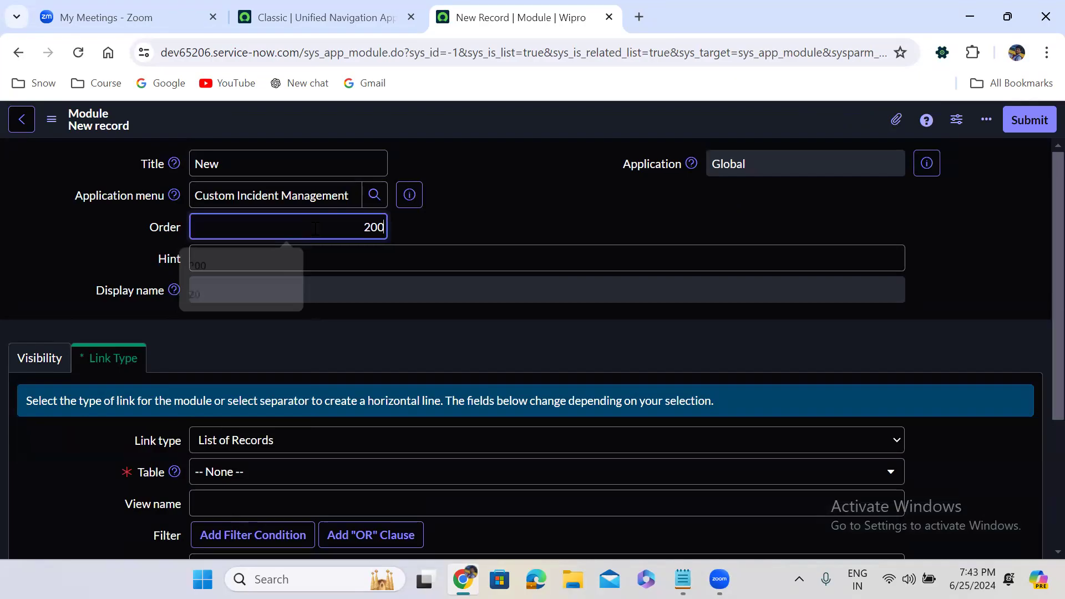
click(487, 202)
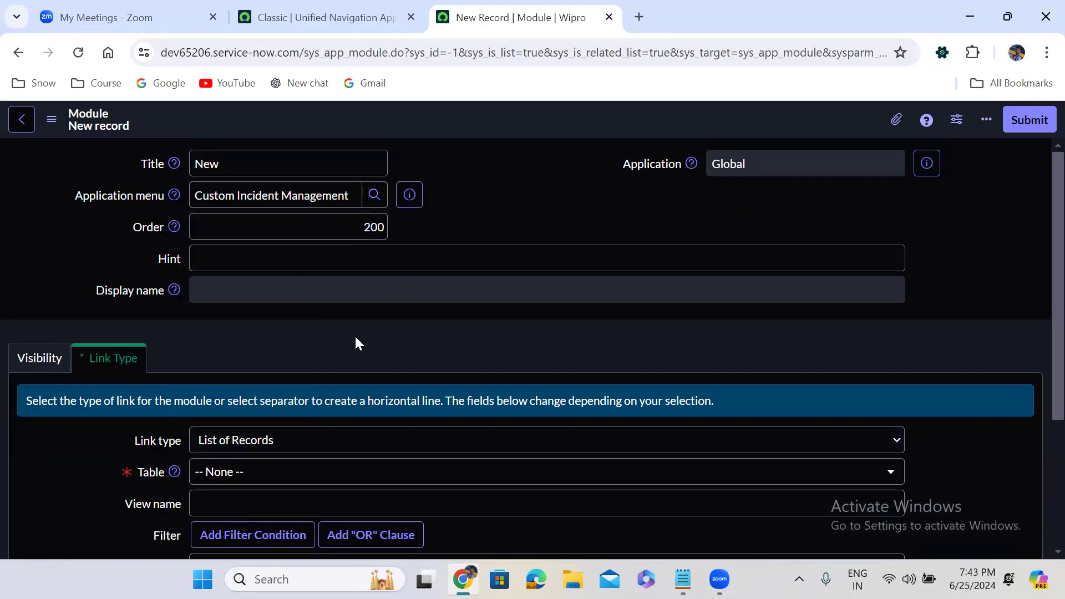
Step: Set the module to list records from the Incident [u_incident] table
scroll(355, 335, down, 2)
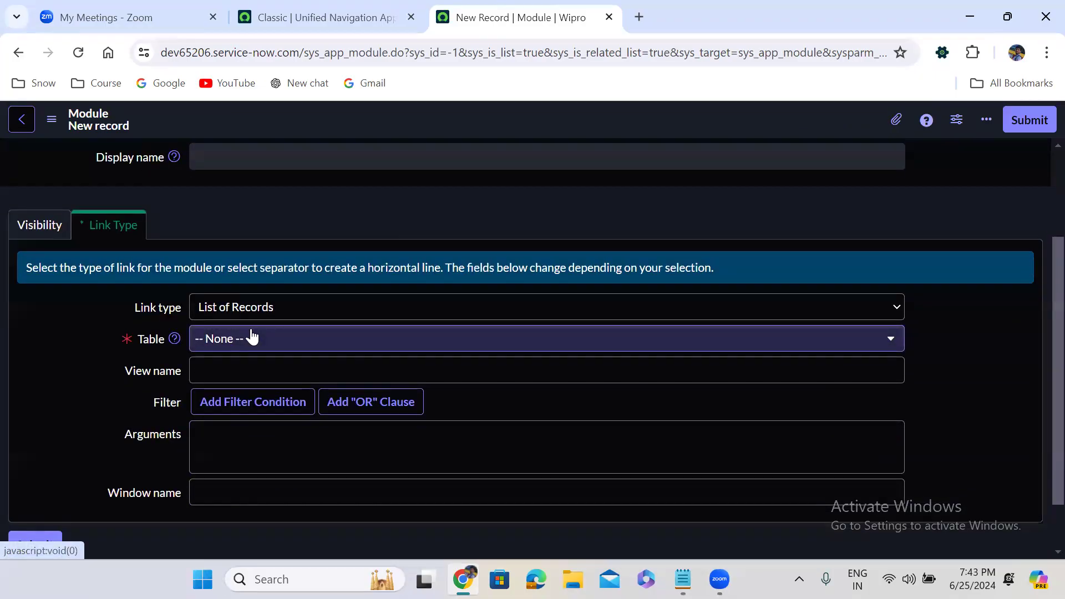
click(251, 337)
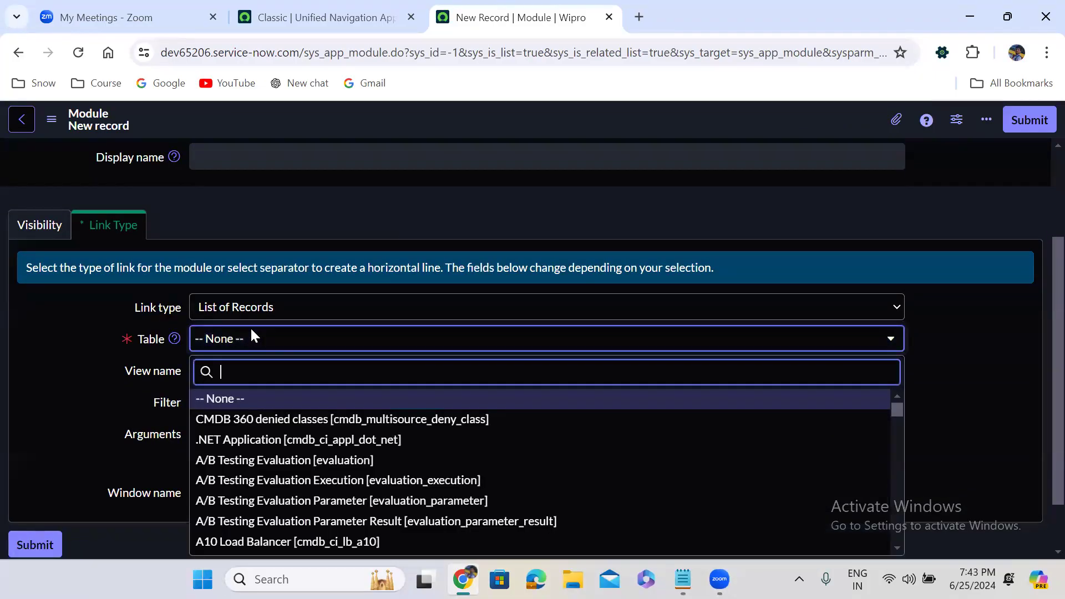
text(u_)
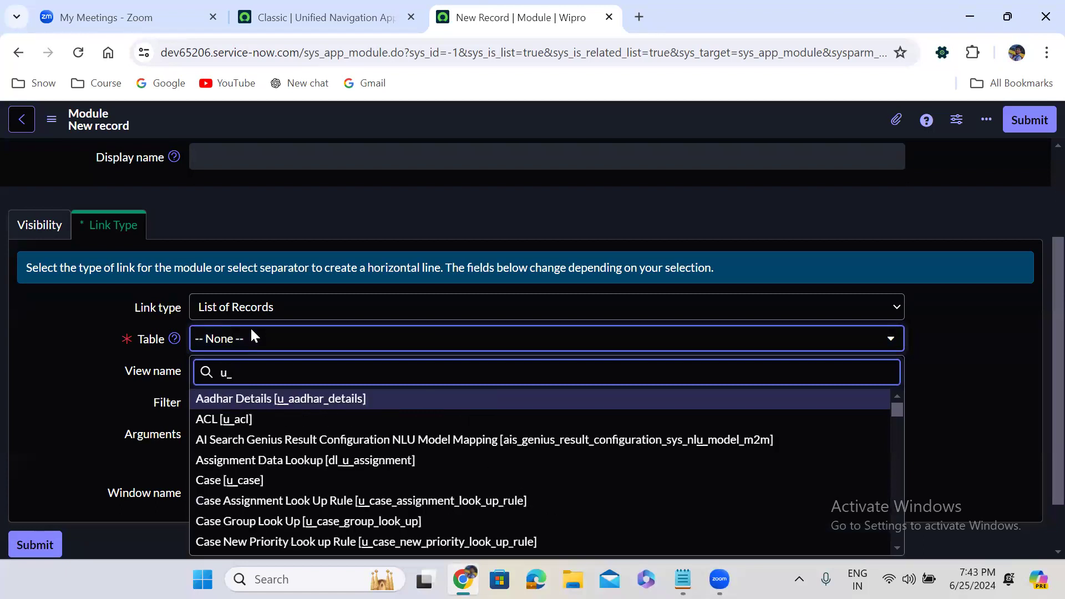
text(incident)
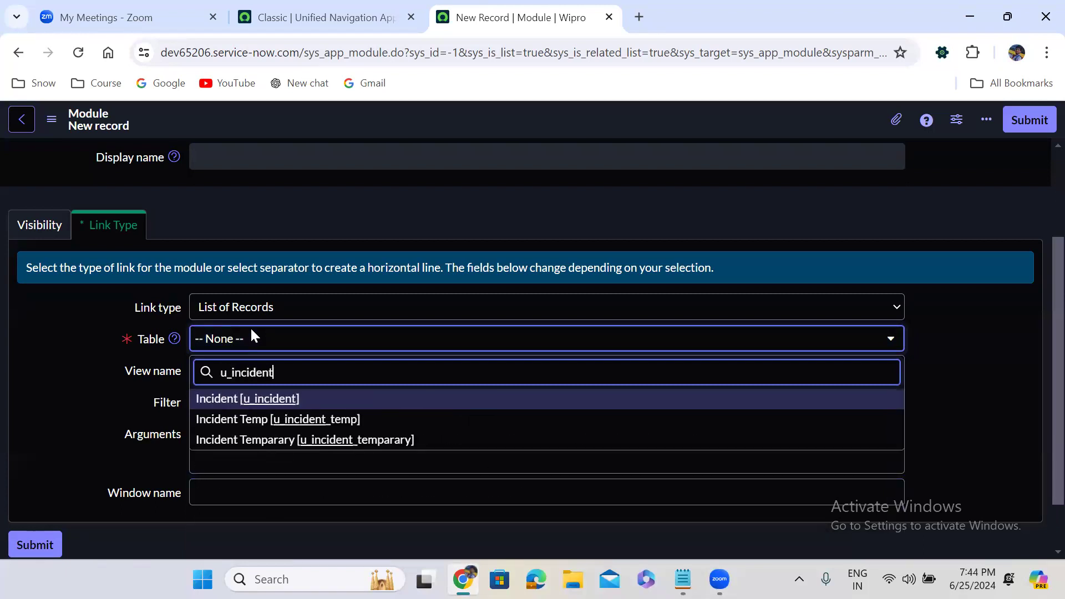
key(Down)
key(Up)
key(Return)
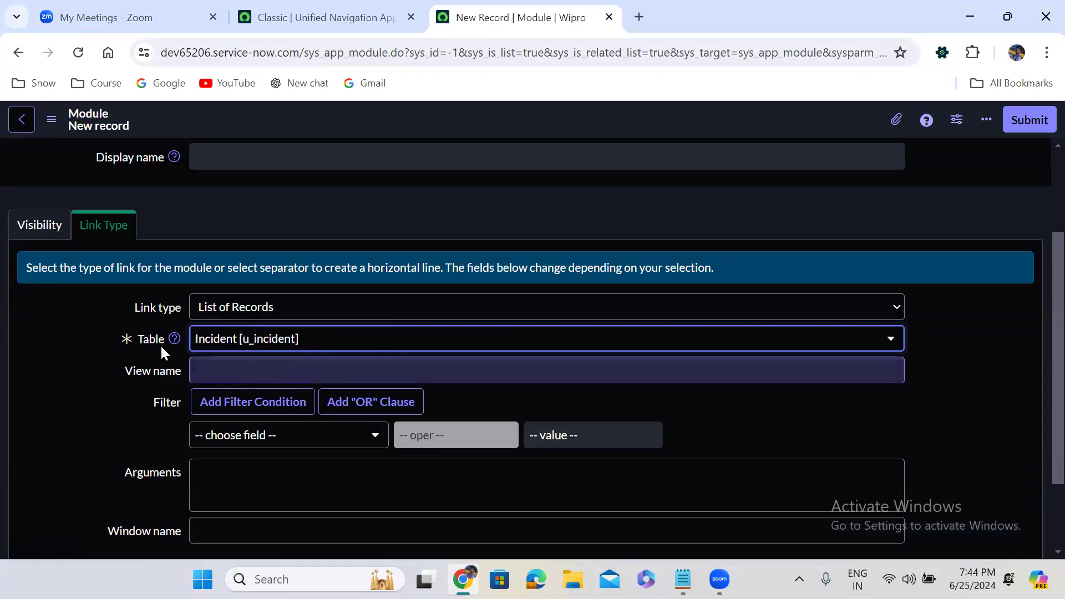
click(39, 235)
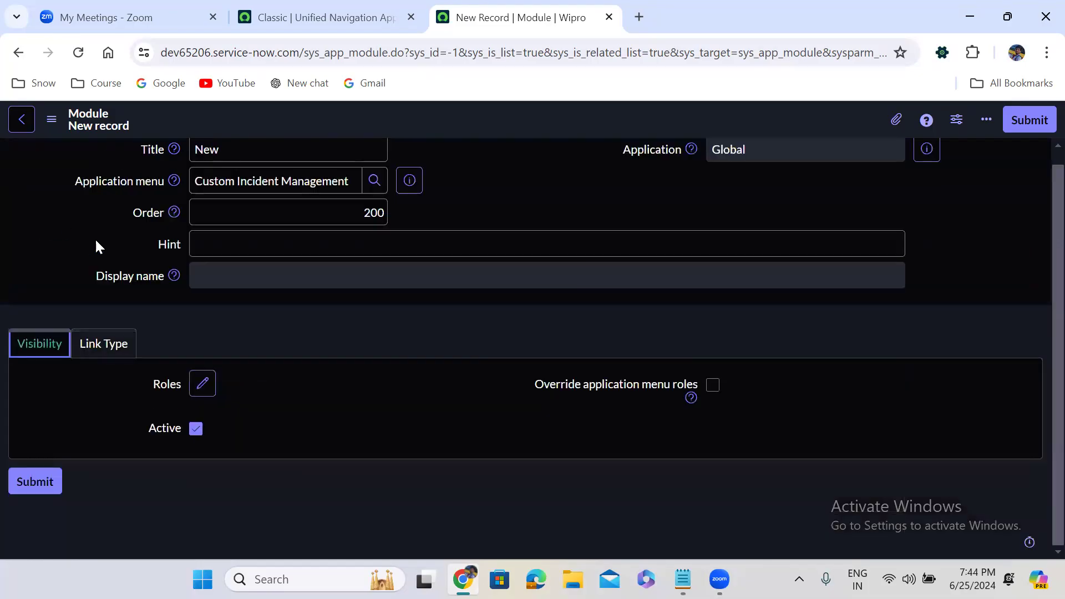
click(97, 358)
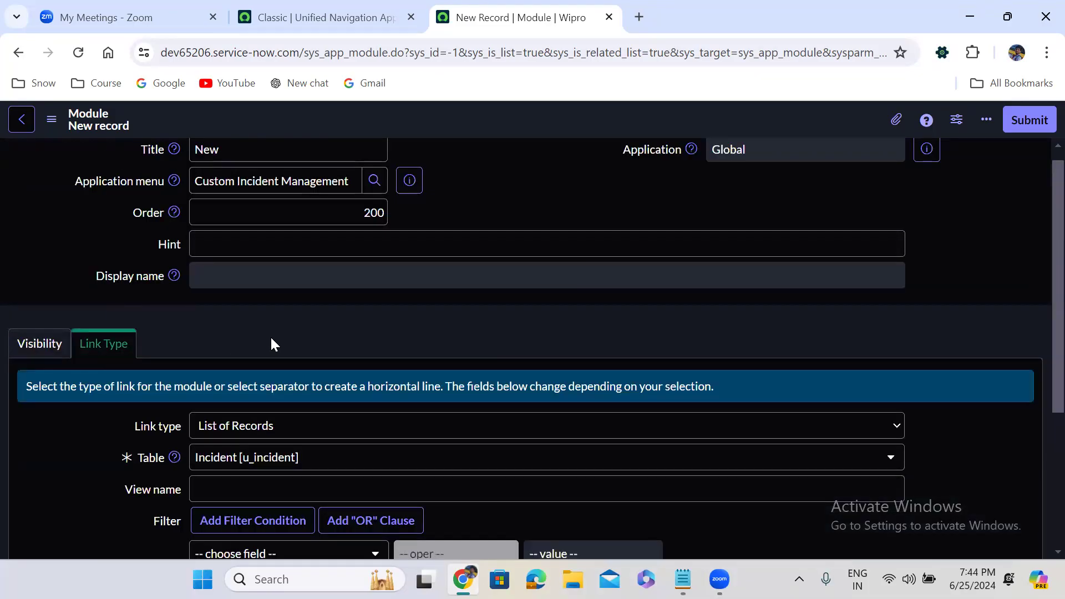
scroll(271, 338, down, 2)
scroll(271, 341, down, 2)
scroll(271, 341, up, 4)
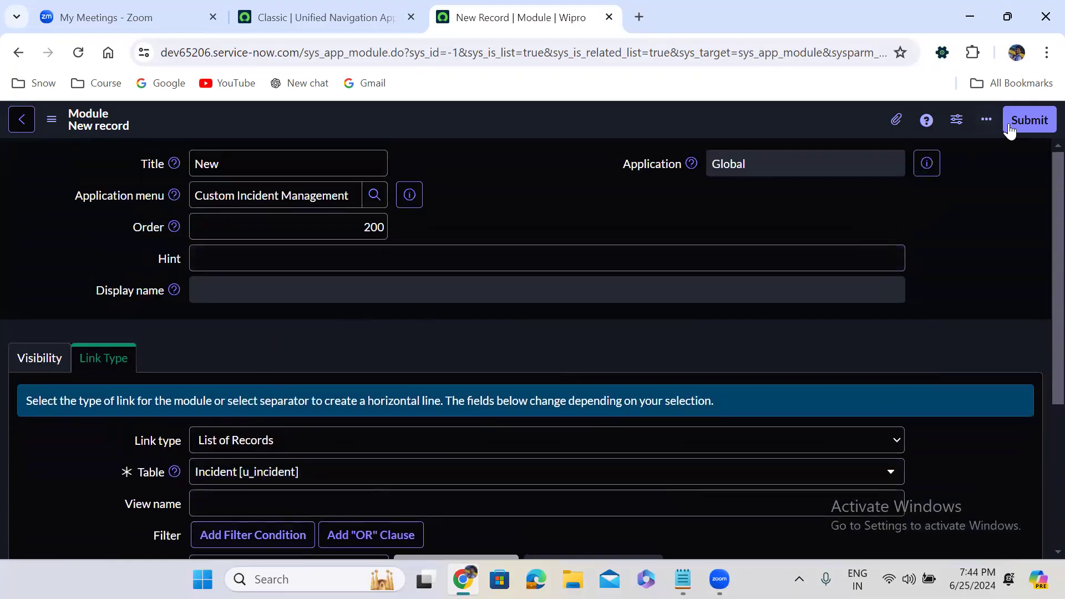
Step: Submit the New module, then start a third module from the menu's Modules list
click(1031, 118)
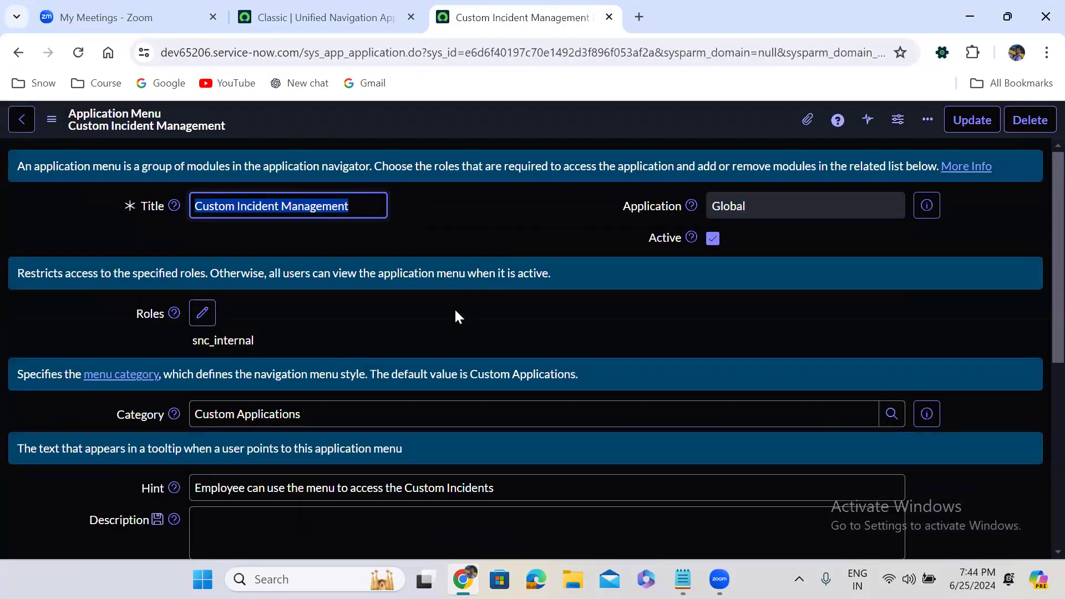
click(415, 302)
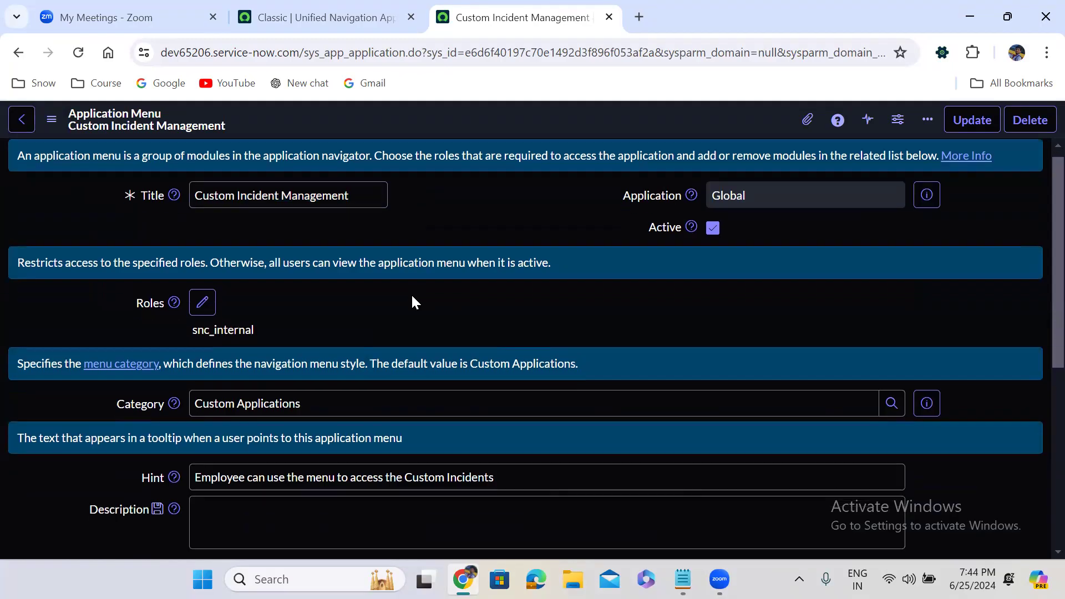
scroll(415, 302, down, 7)
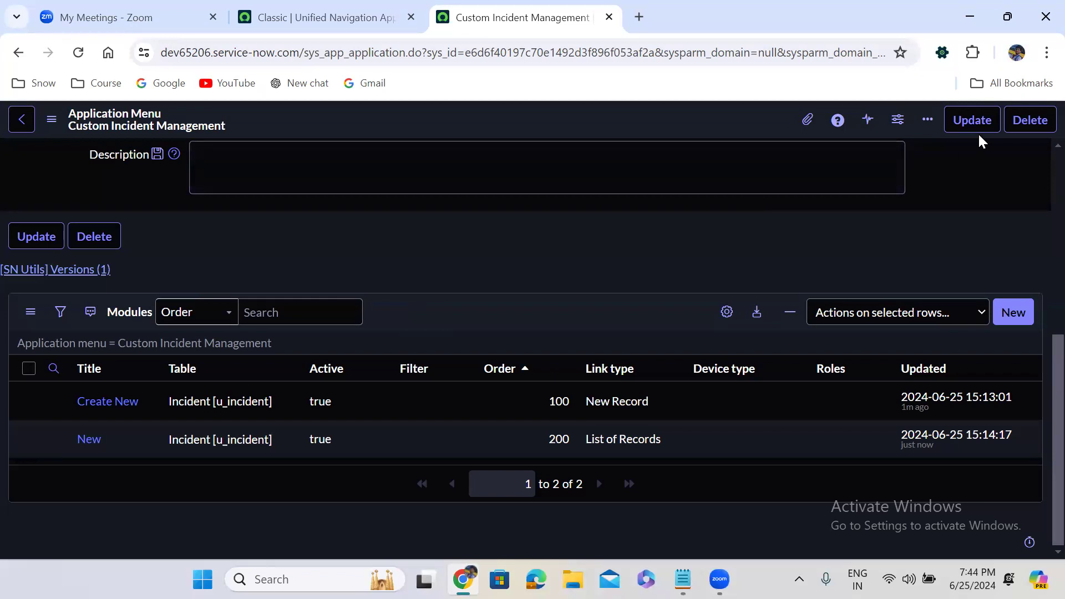
click(1012, 312)
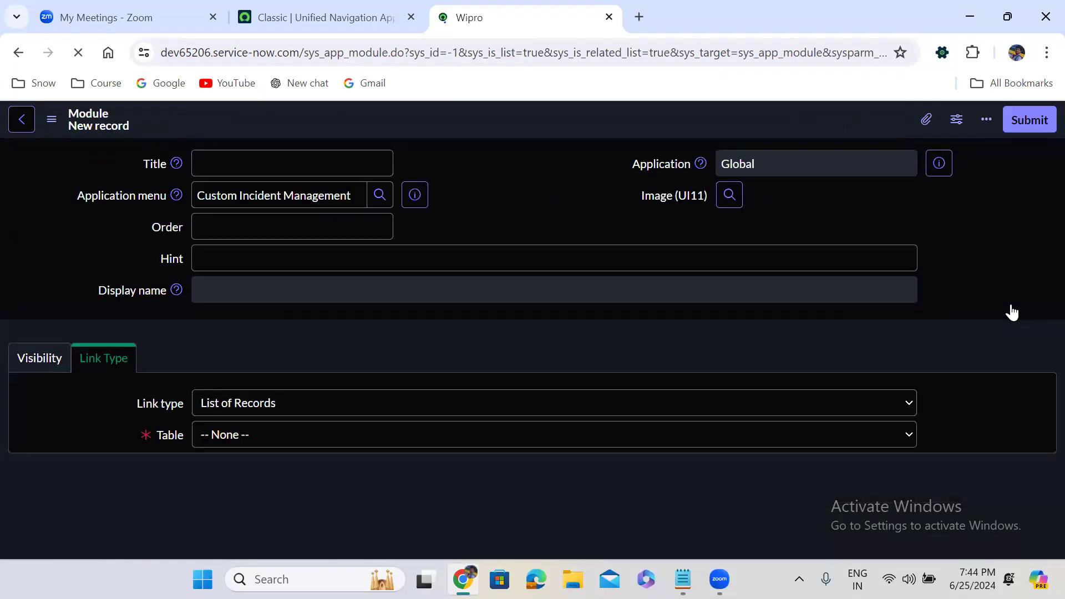
Step: Create the In Progress module with order 300 on the Incident [u_incident] table
text(In Progress)
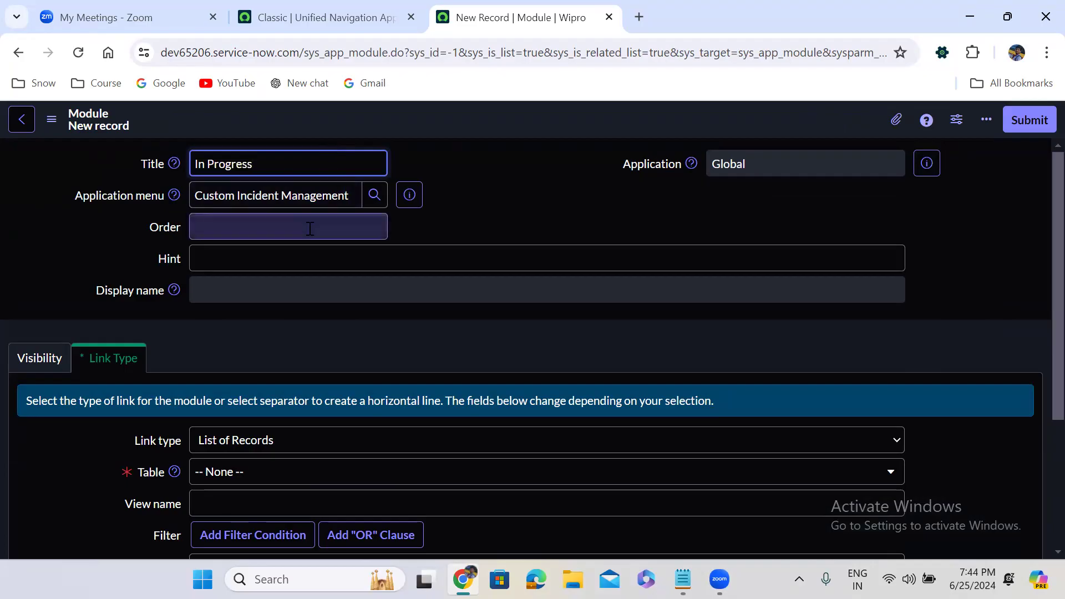
click(310, 228)
text(2)
key(BackSpace)
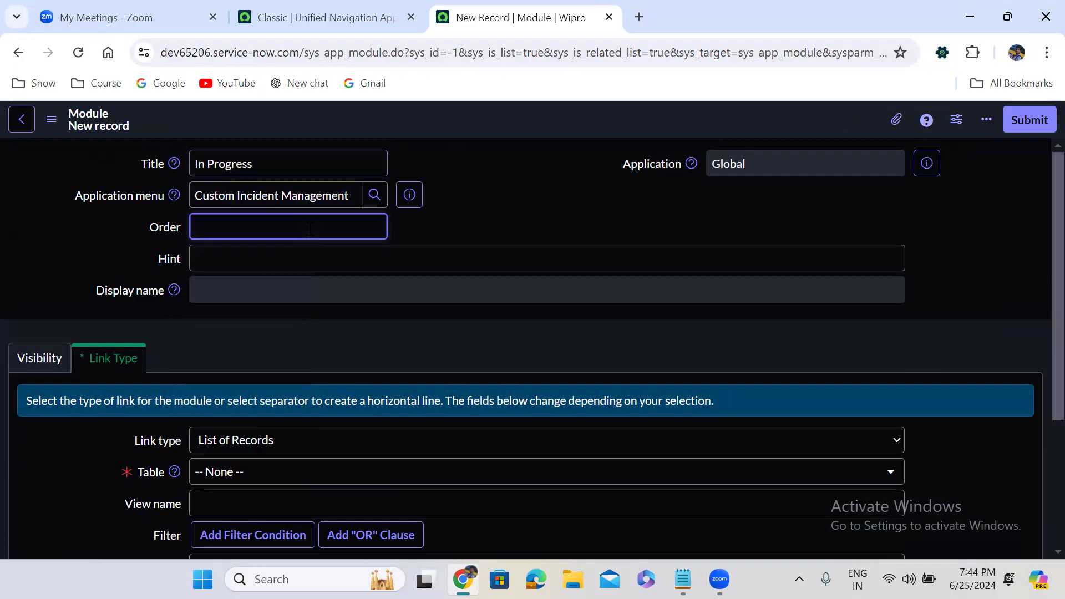
text(300)
click(294, 263)
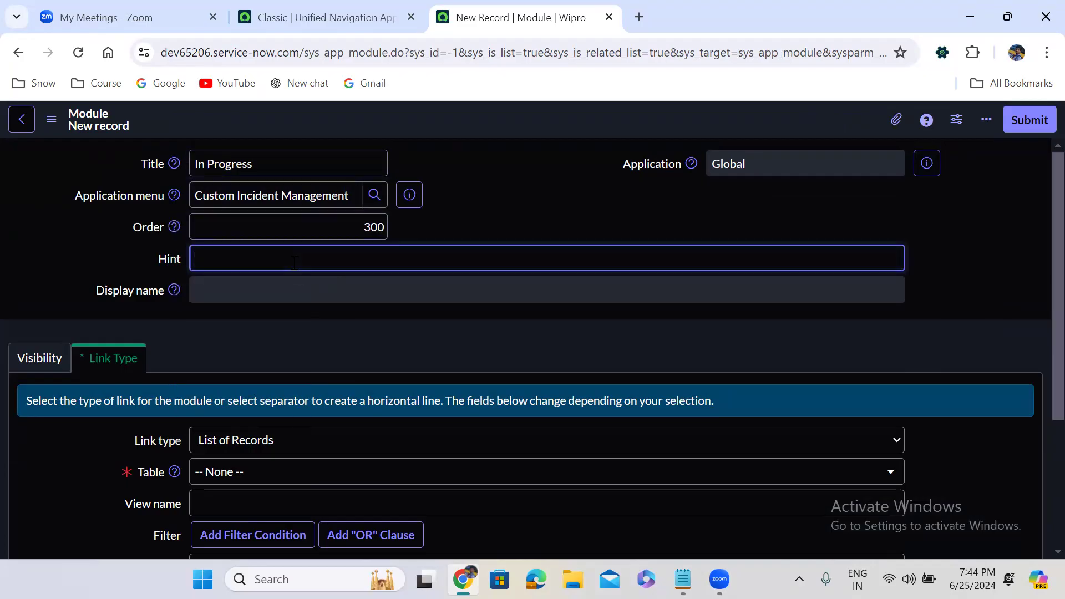
click(264, 474)
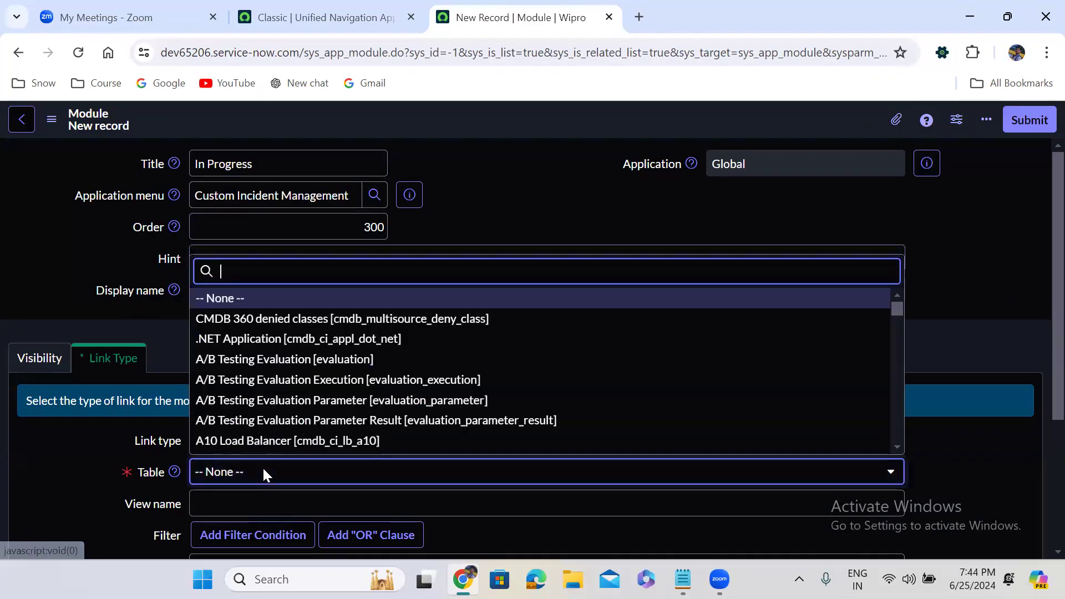
text(inc)
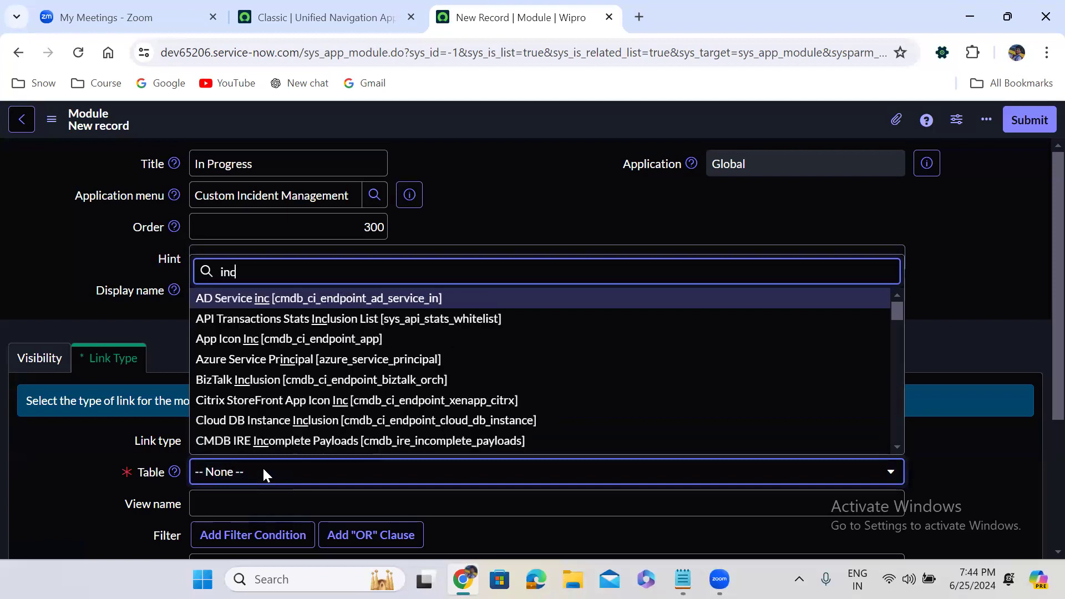
text(ident)
key(Down)
key(Down)
key(Down)
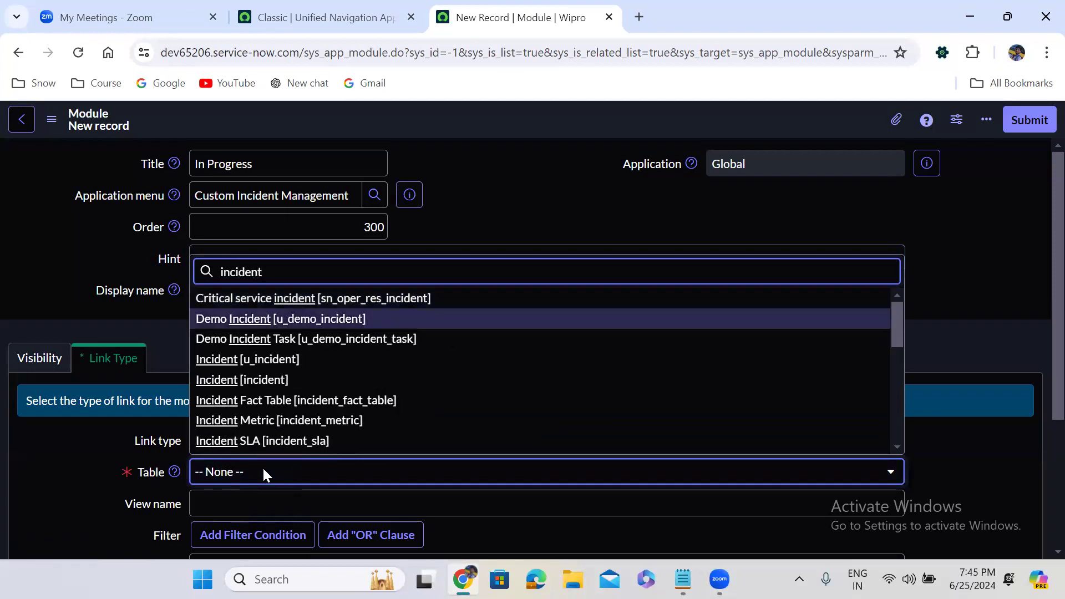
key(Return)
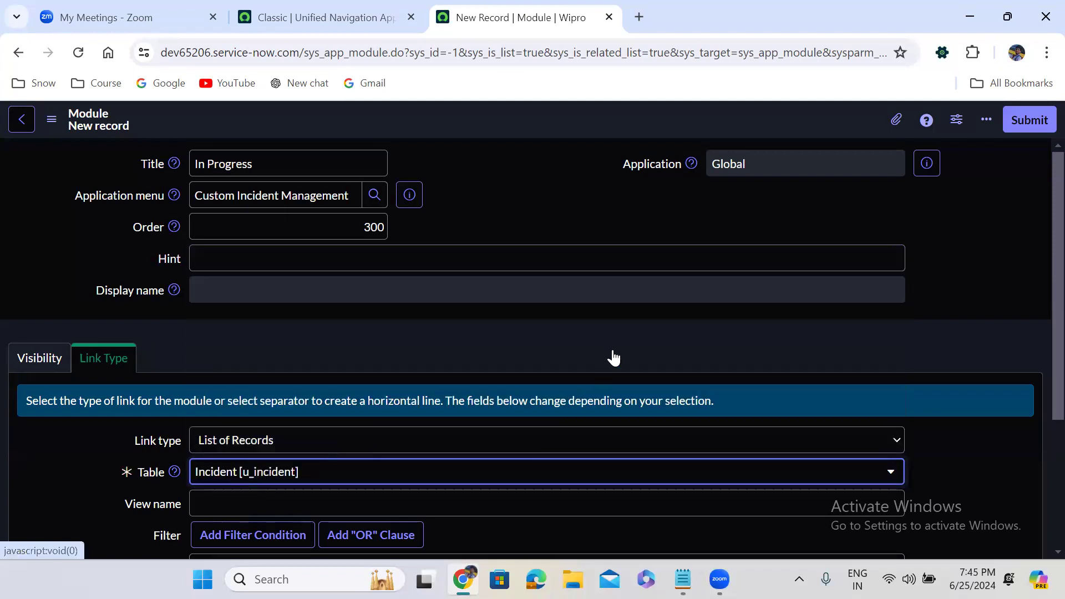
Step: Filter the module to State is In Progress and submit it
scroll(613, 350, down, 3)
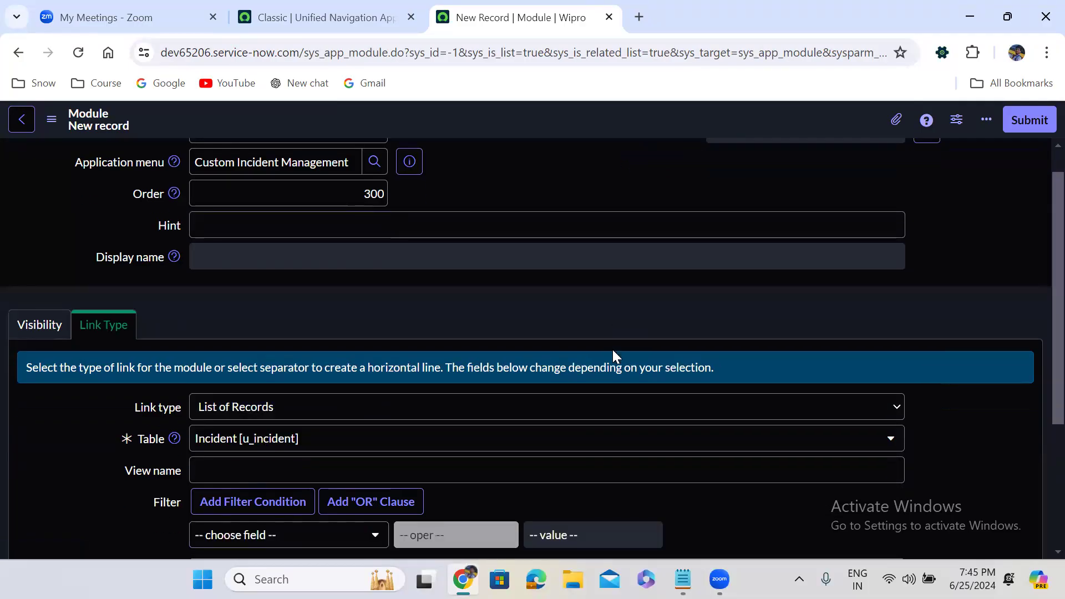
click(265, 409)
text(sta)
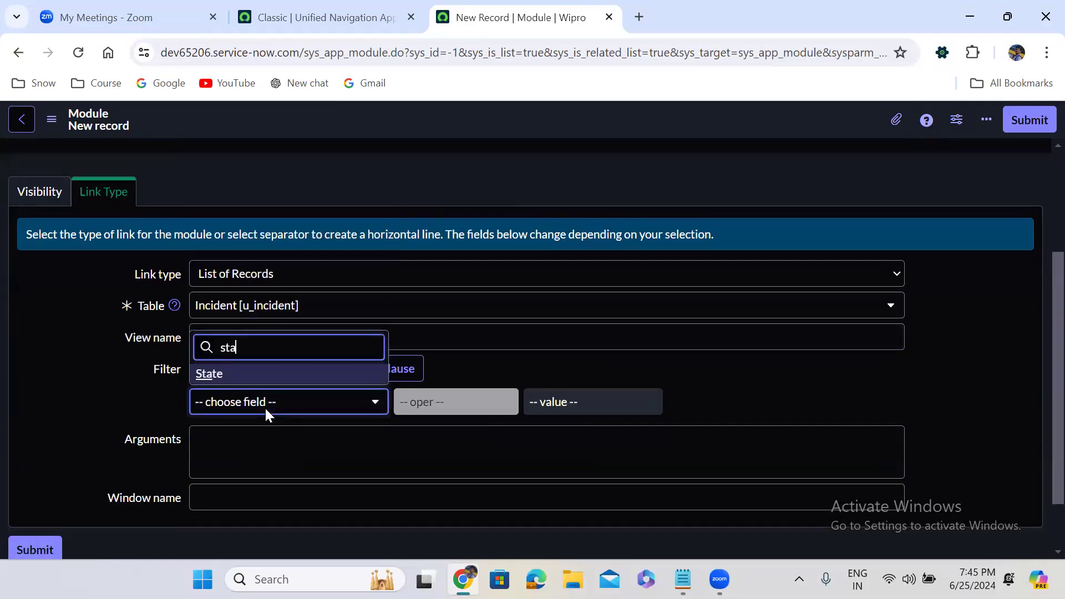
click(242, 381)
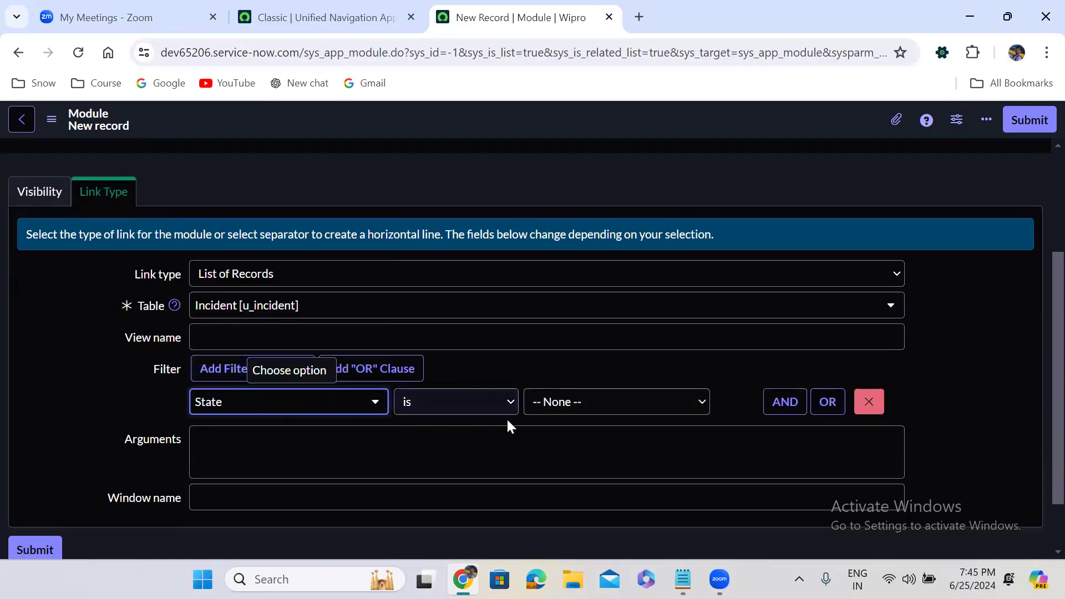
click(591, 407)
click(577, 453)
click(1035, 121)
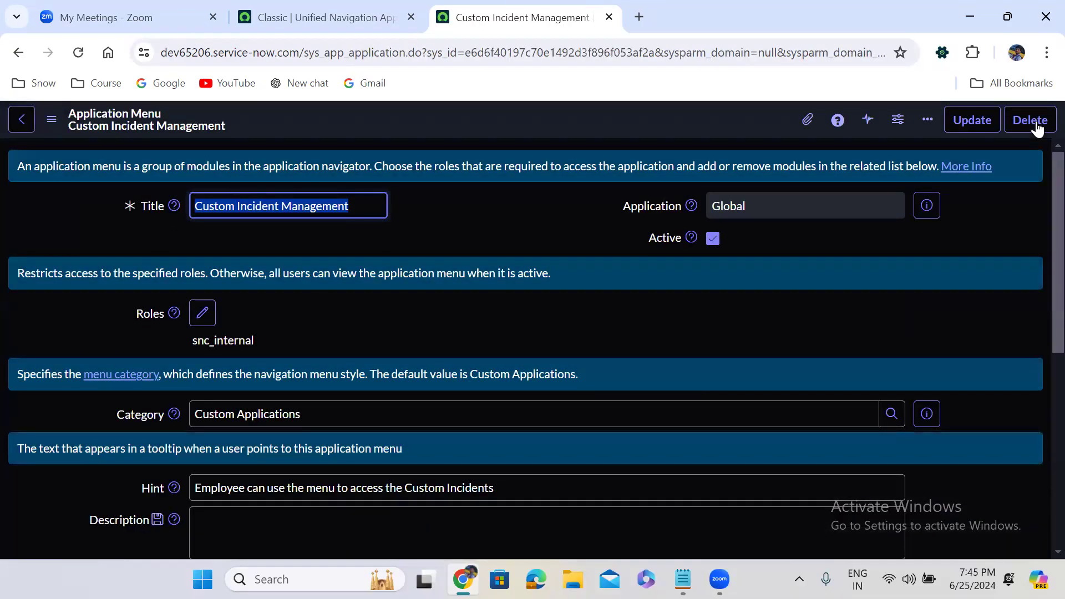
Step: Bring up the link options for the New module in the Modules list
click(575, 303)
scroll(576, 303, down, 1)
scroll(574, 304, down, 6)
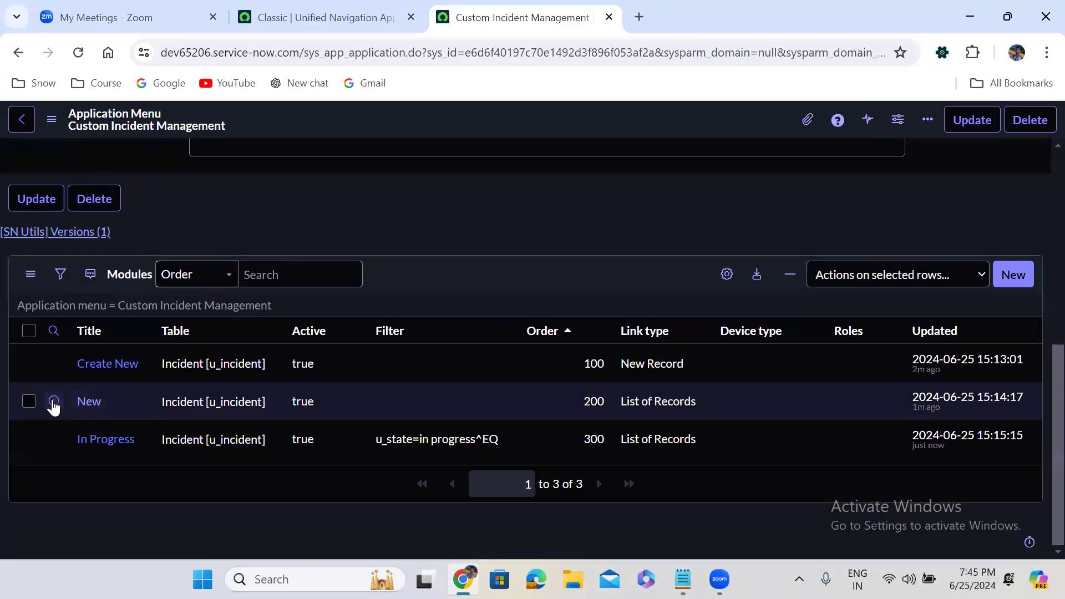
right_click(53, 401)
Step: Open the New module record in its own browser tab
click(148, 178)
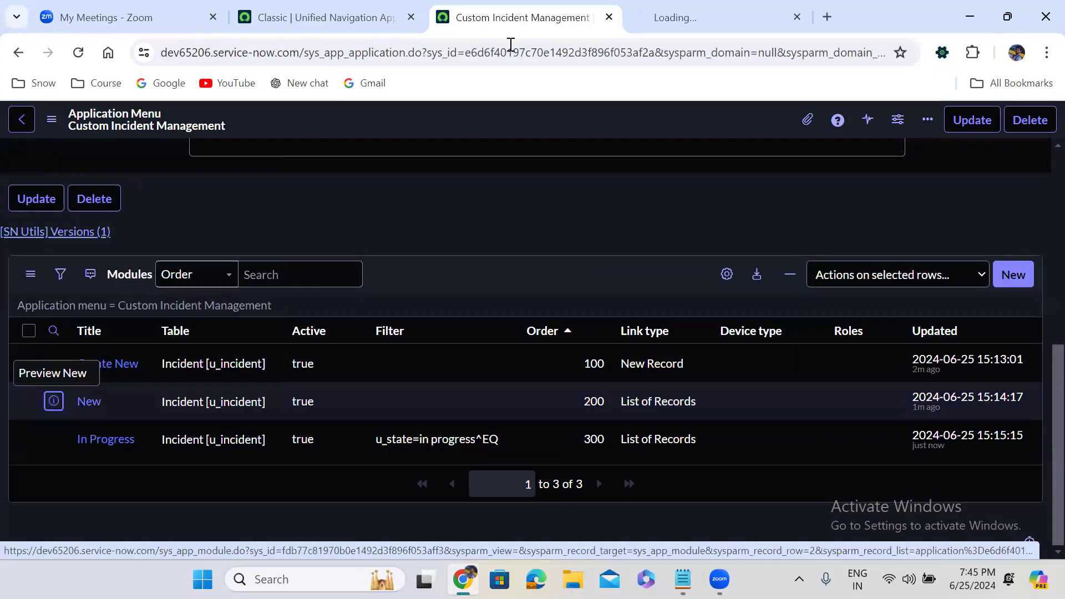
click(666, 7)
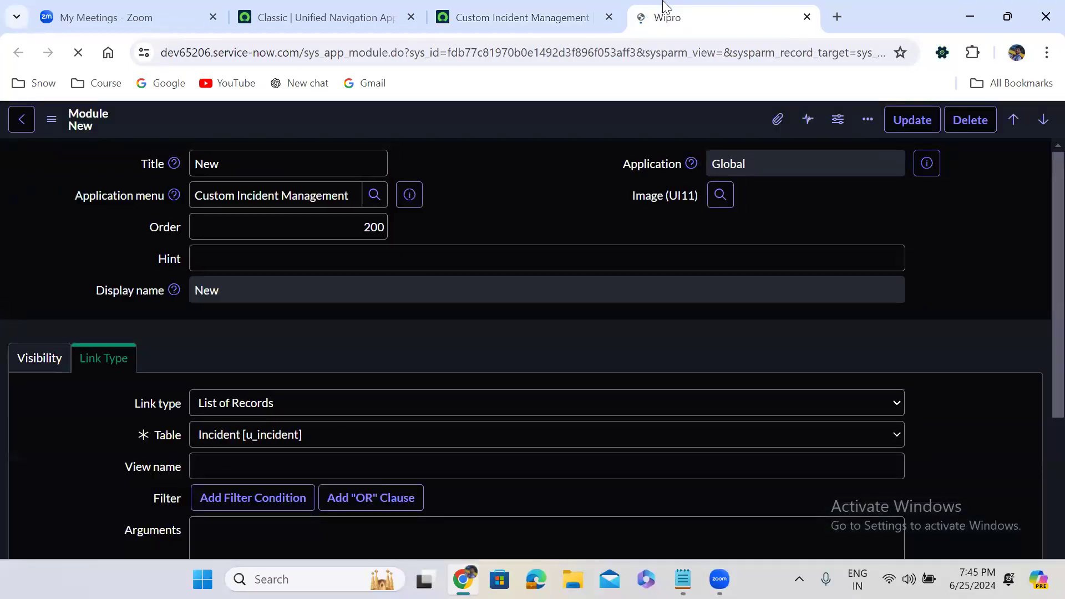
click(462, 319)
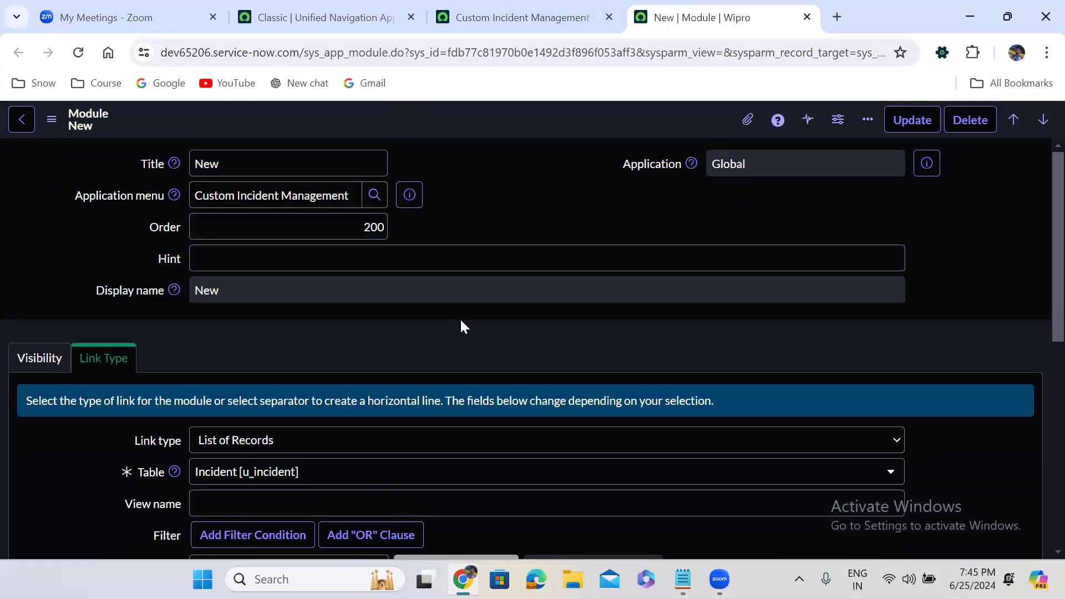
scroll(462, 319, down, 3)
scroll(460, 327, down, 2)
Step: Add a filter condition State is New to the New module
click(294, 303)
text(stat)
click(291, 366)
click(291, 363)
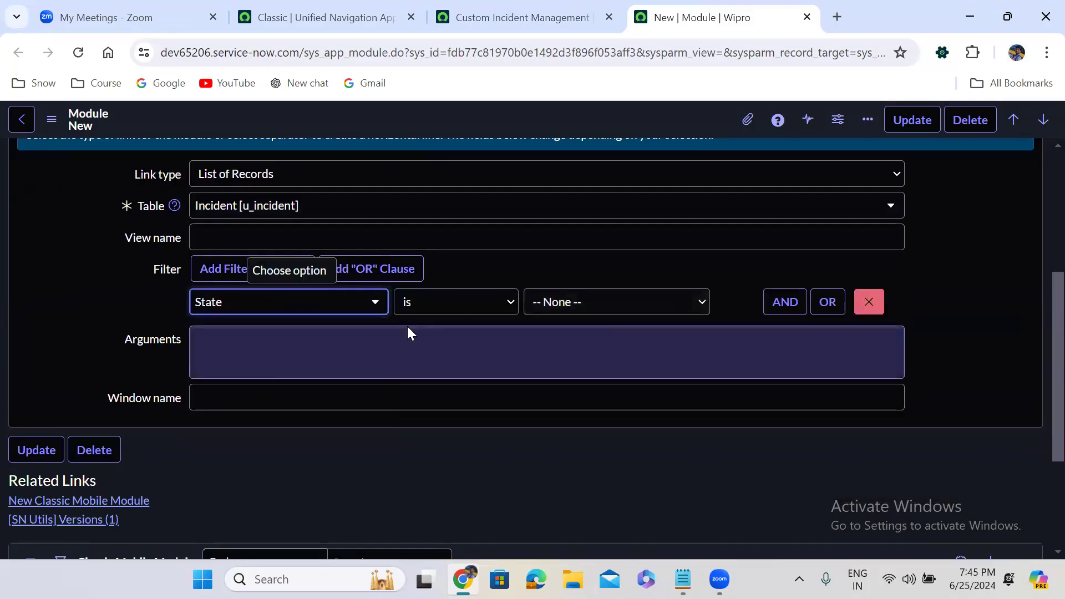
click(592, 306)
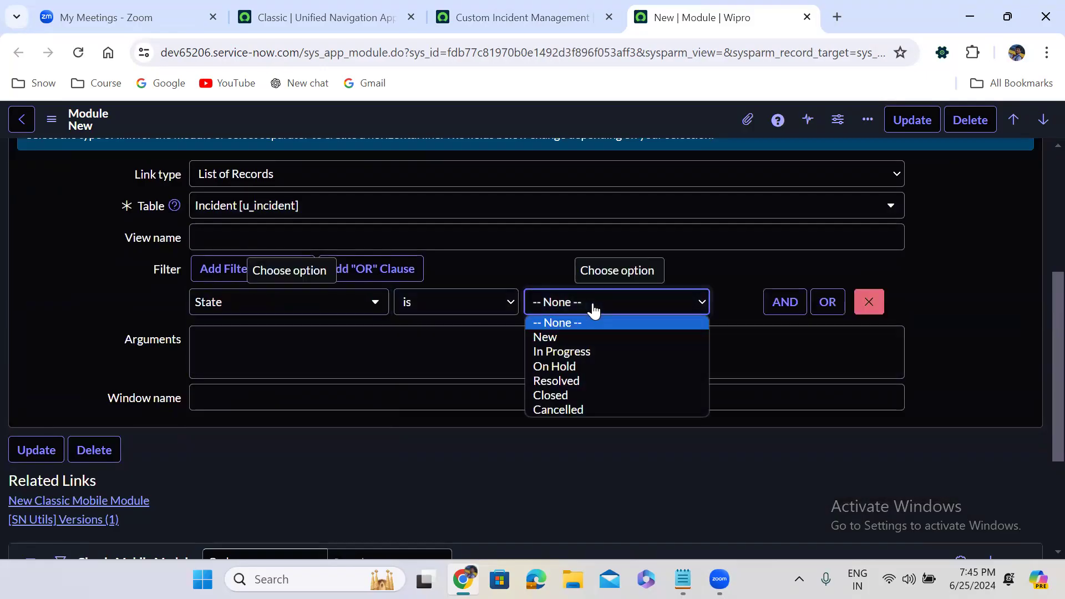
click(575, 338)
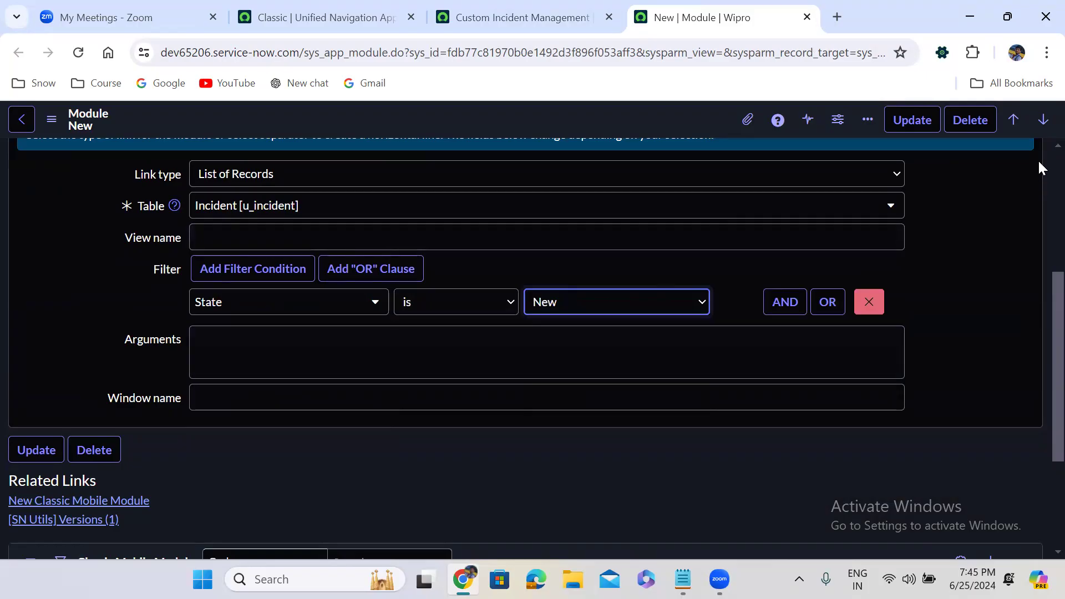
Step: Save the New module from the header menu and return to App Engine Studio
scroll(1037, 160, up, 5)
click(50, 362)
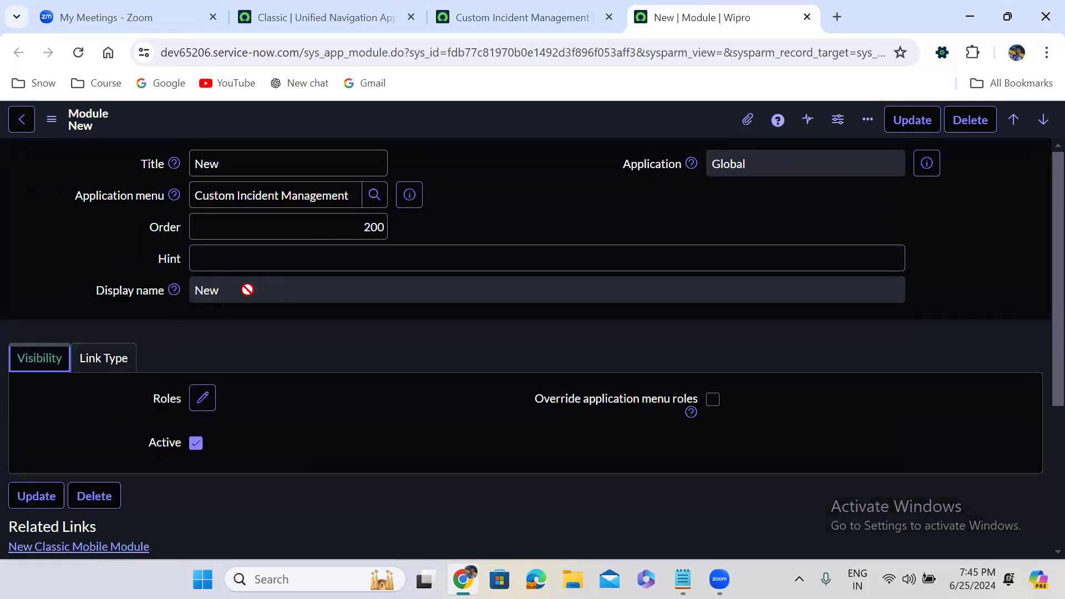
right_click(483, 121)
click(519, 135)
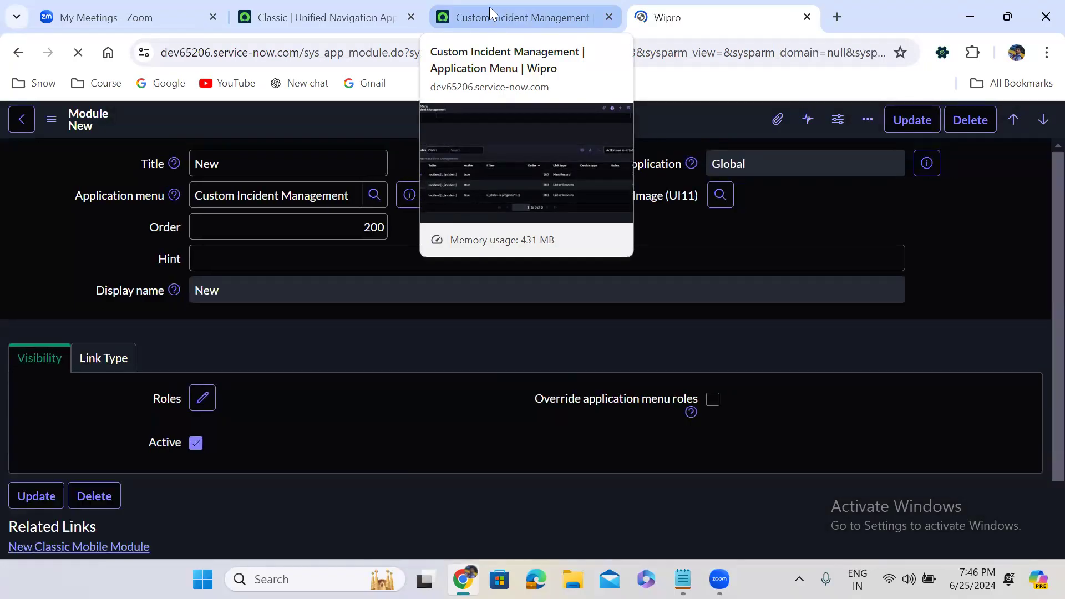
click(357, 11)
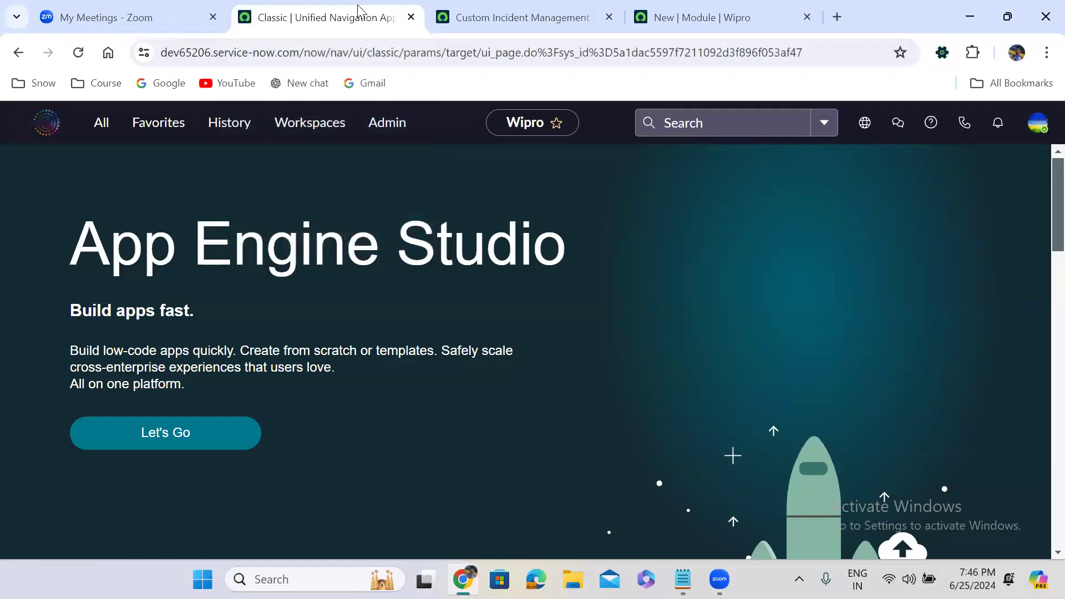
Step: Check the Custom Incident Management modules list, then log out of the instance
click(565, 10)
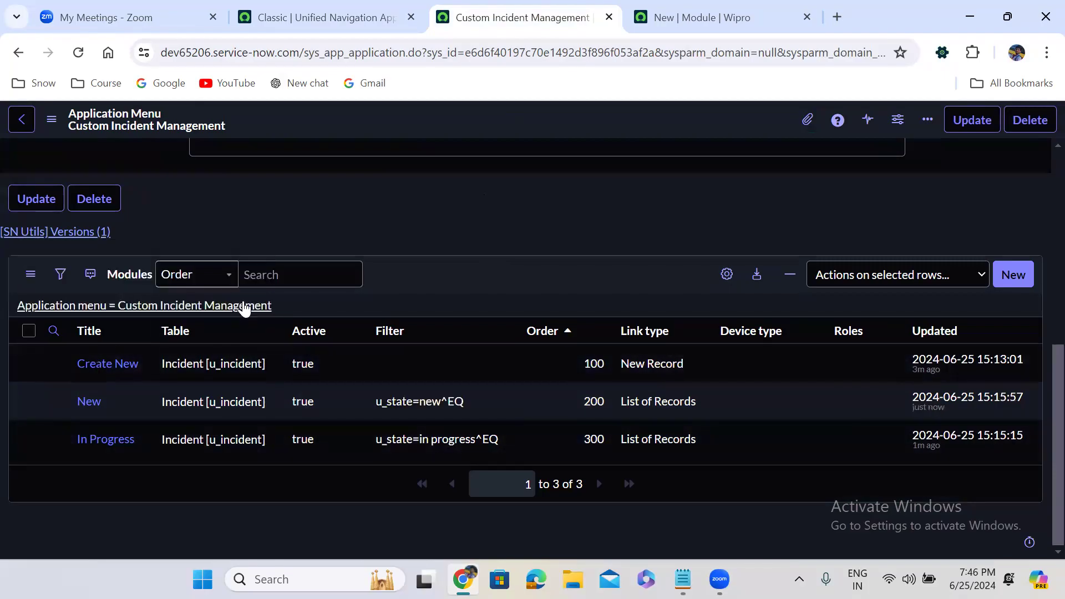
click(366, 11)
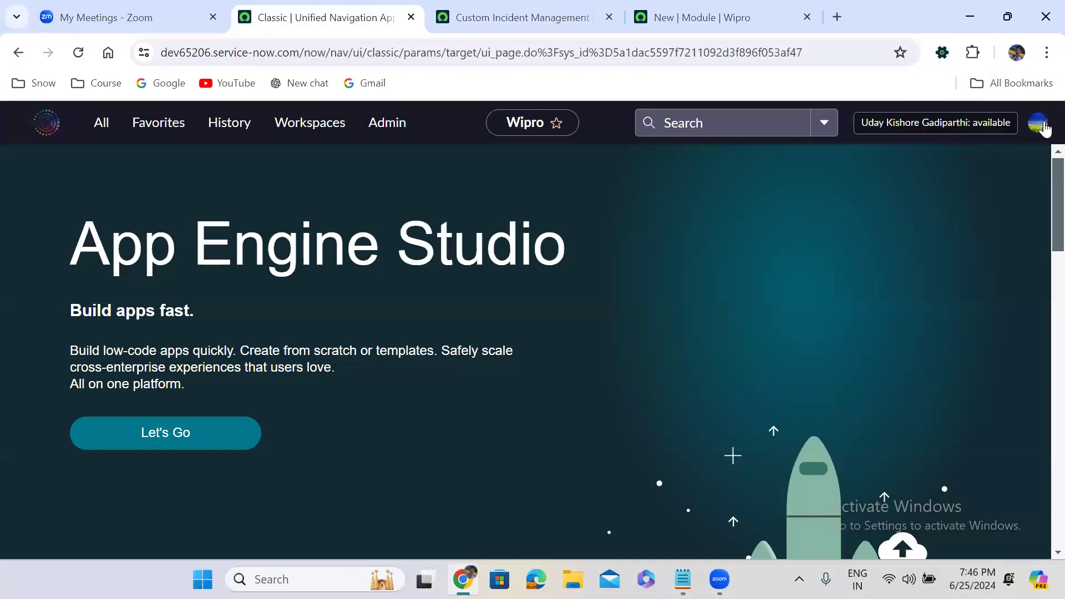
click(1043, 126)
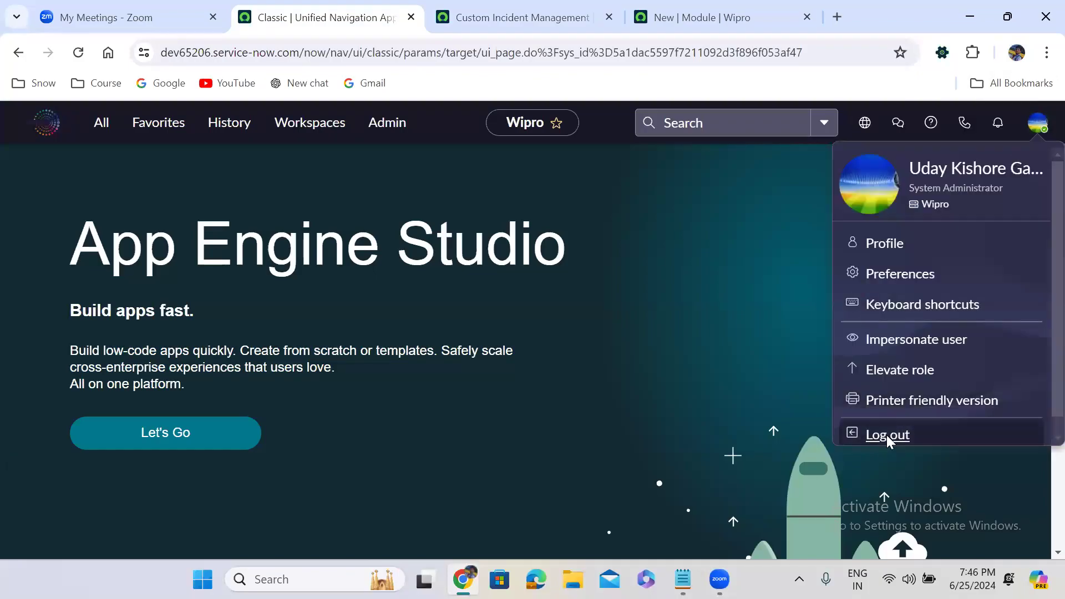
click(887, 435)
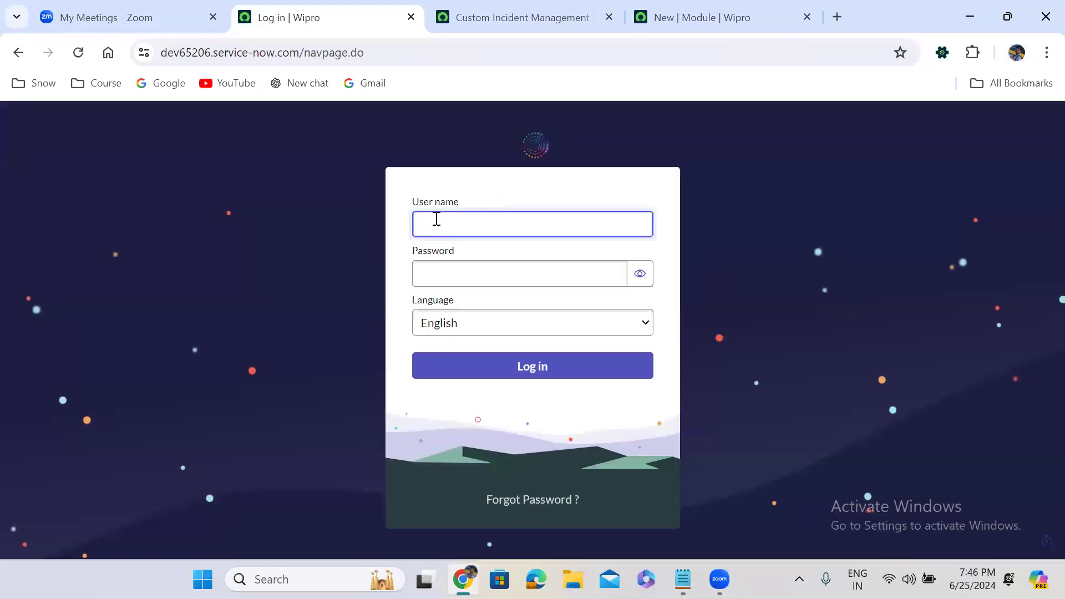
Step: Log back in as the admin user with the account password
text(admin)
key(Tab)
text(•••••)
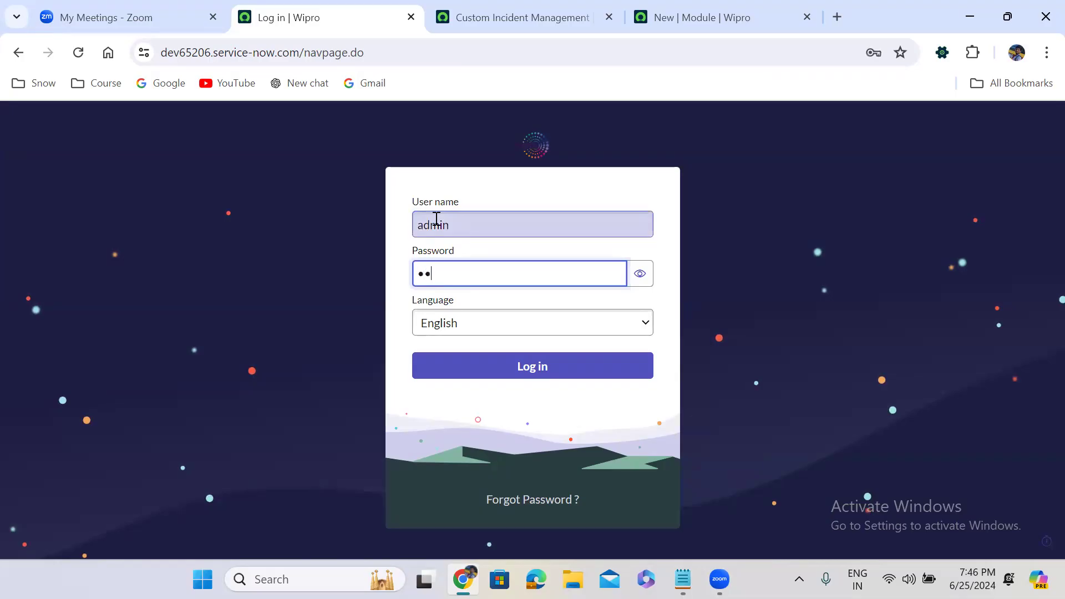
text(••••)
click(506, 368)
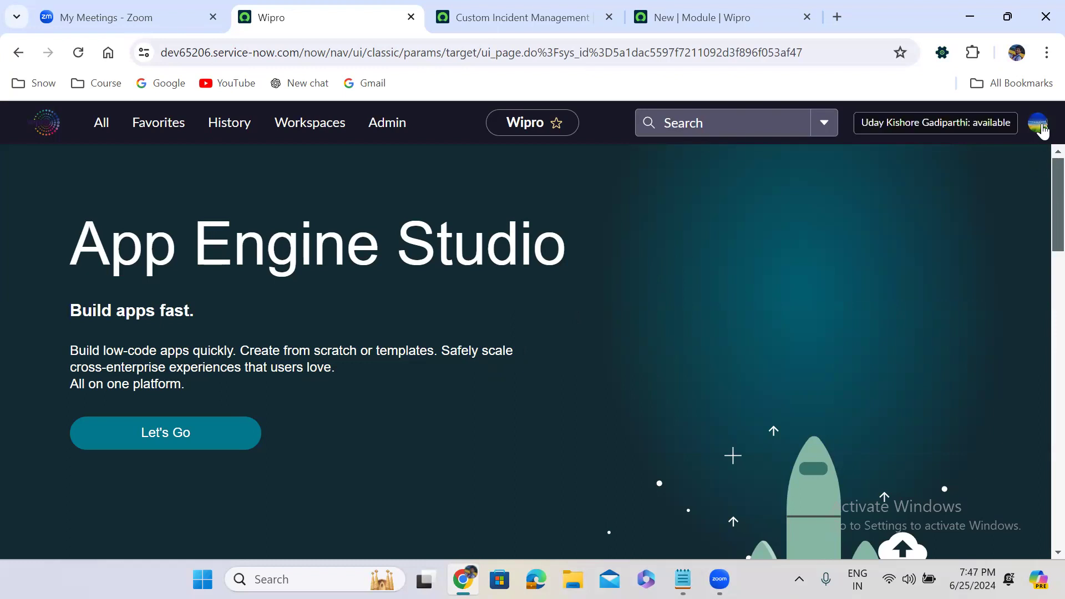
Step: Filter the navigator by 'custom in' and test the Create New module
click(100, 123)
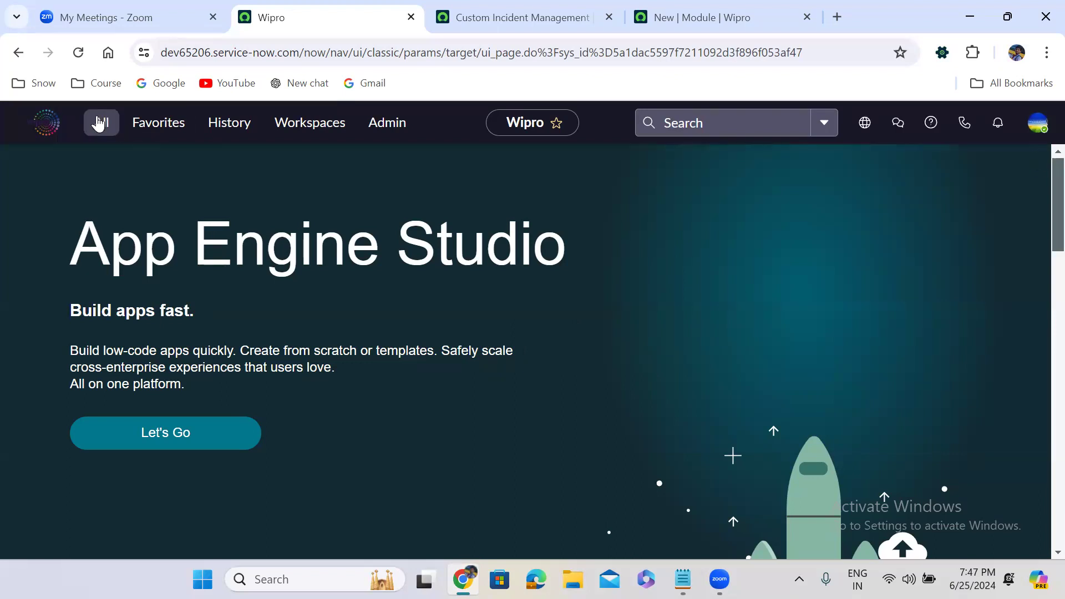
text(c)
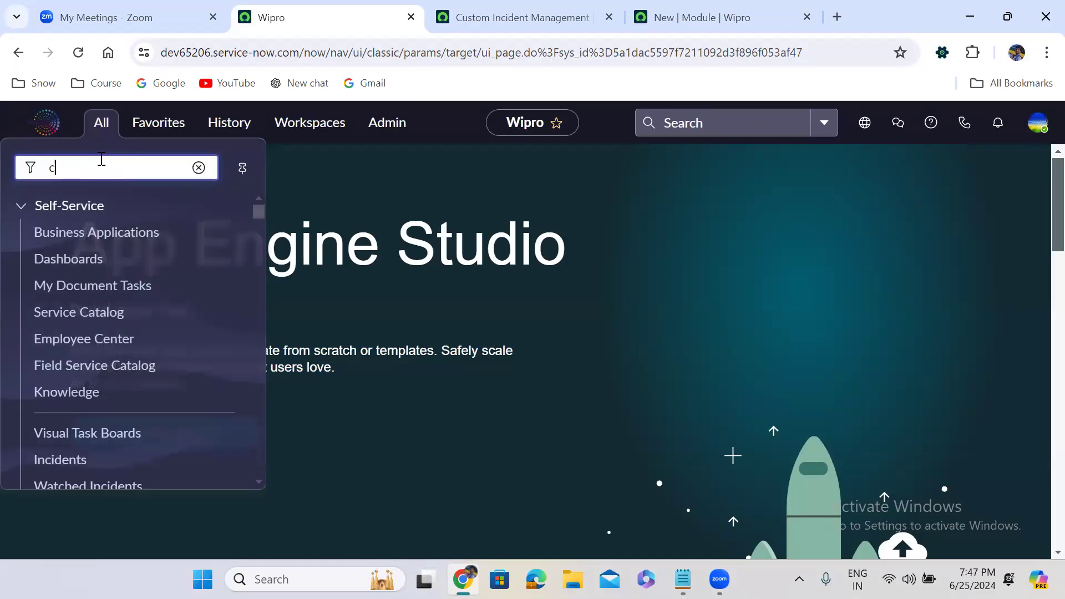
text(ustom in)
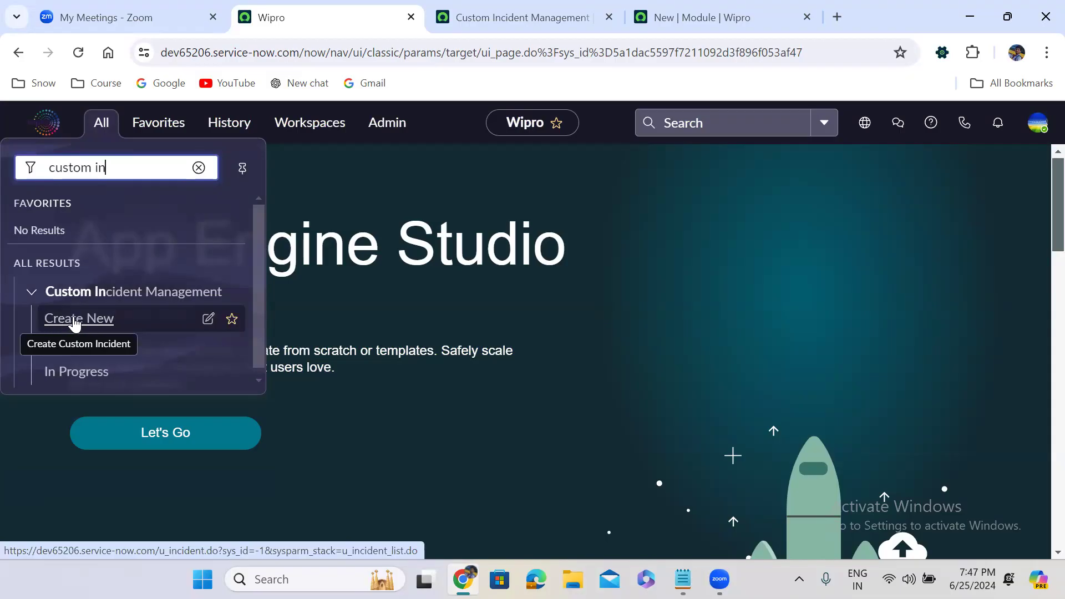
click(77, 327)
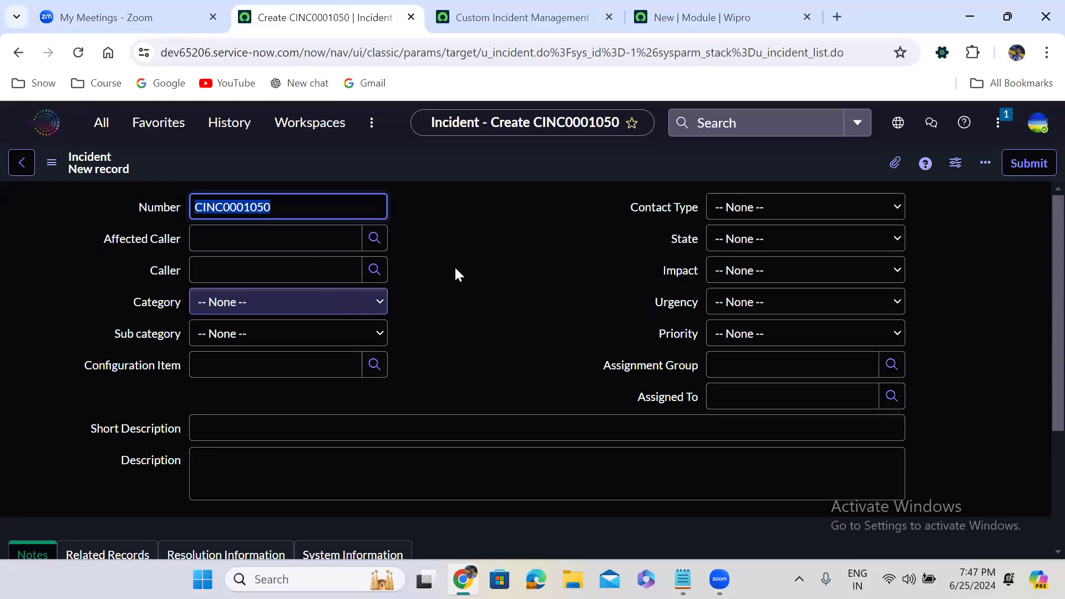
click(474, 271)
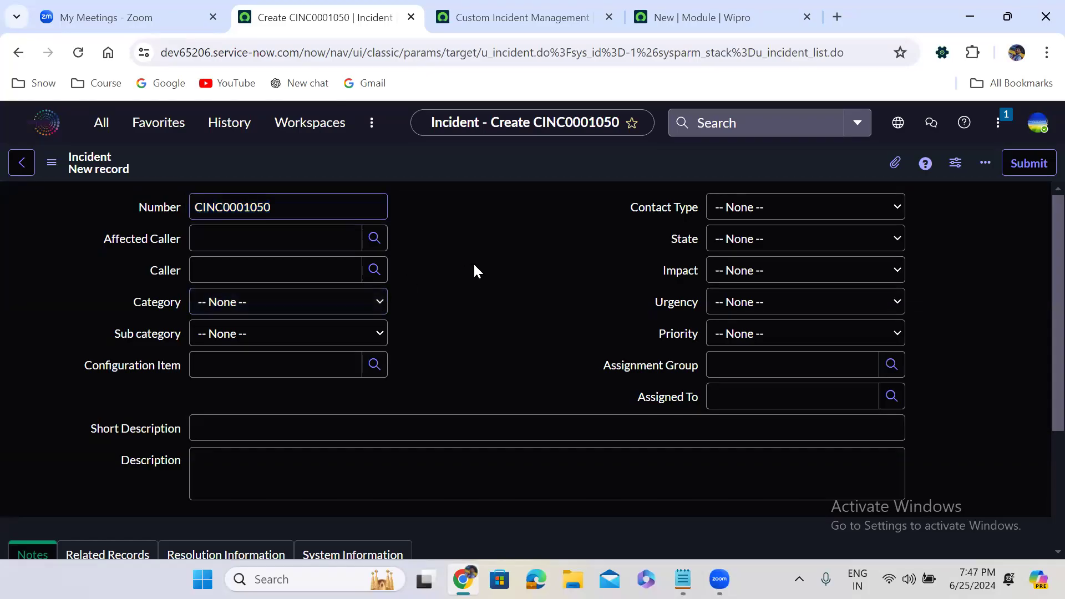
Step: Test the New and In Progress incident lists, then return to the New module tab
click(102, 125)
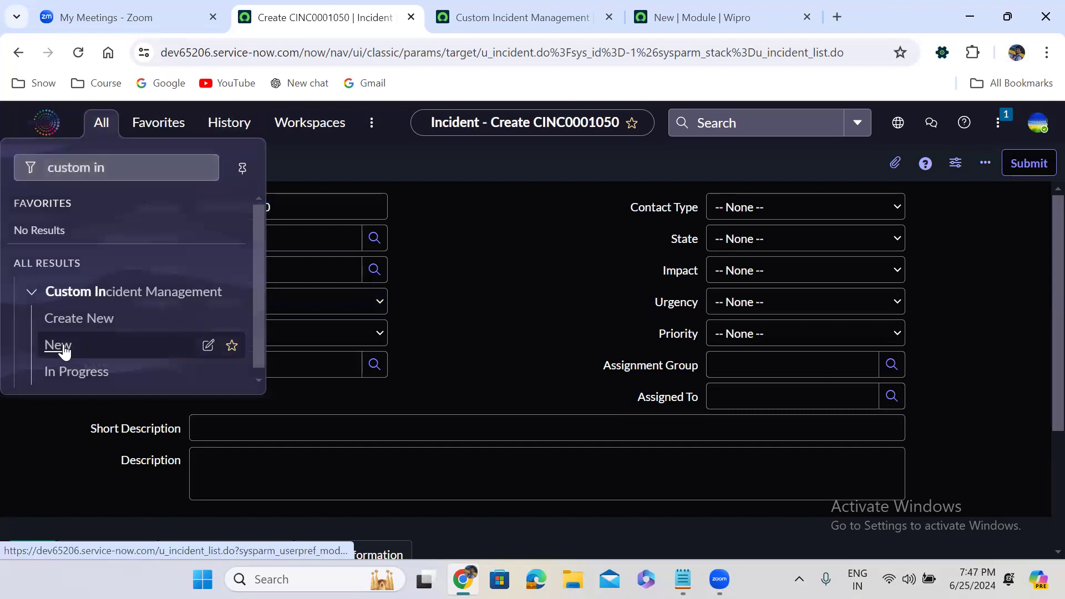
click(62, 345)
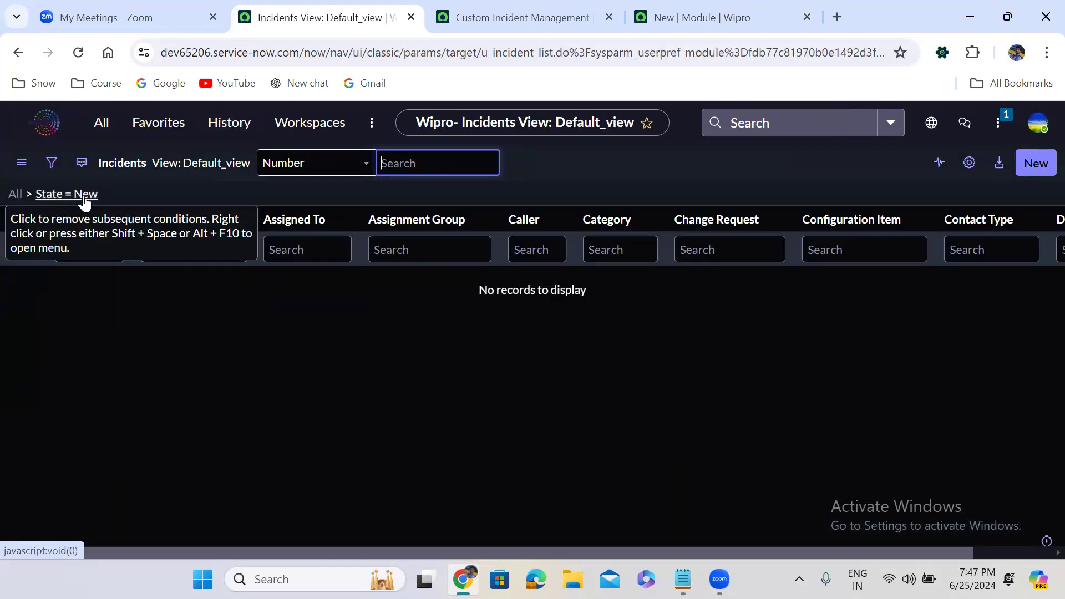
click(103, 122)
click(72, 373)
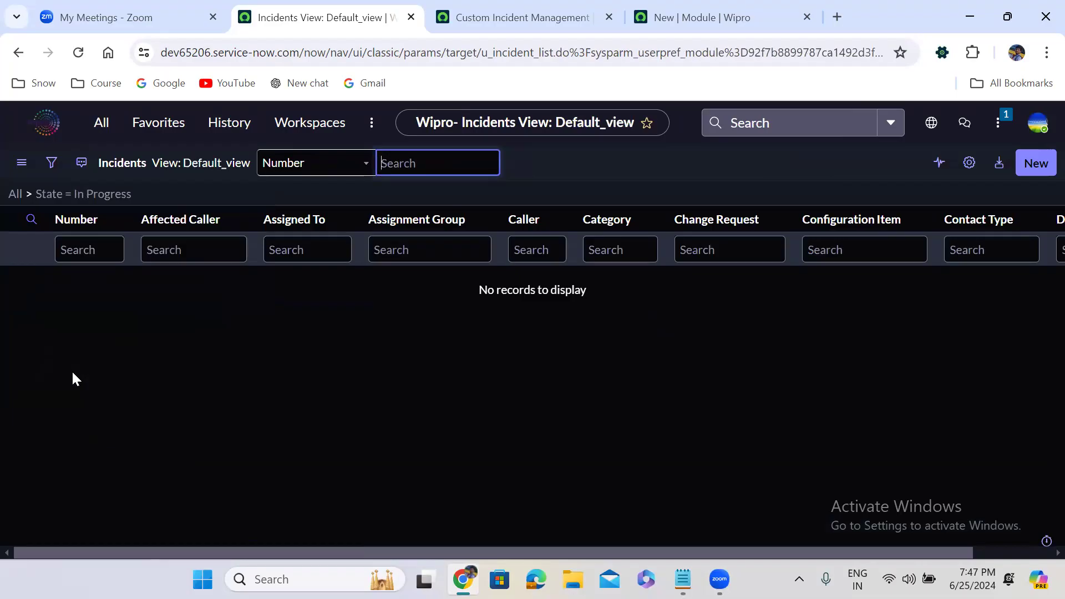
click(682, 18)
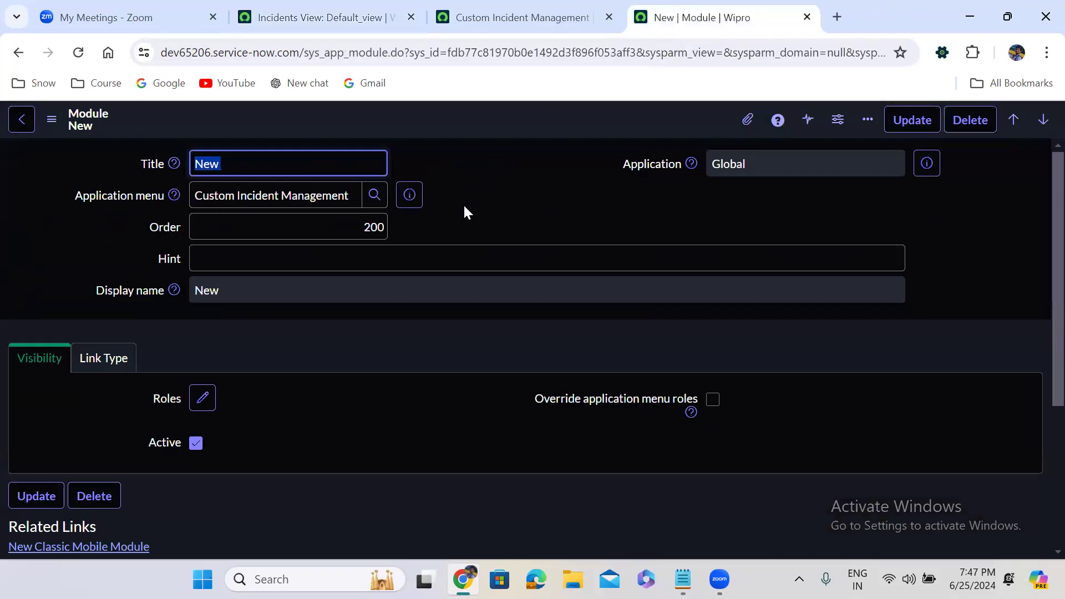
Step: Start a new module for the menu titled On Hold with order 400
click(577, 8)
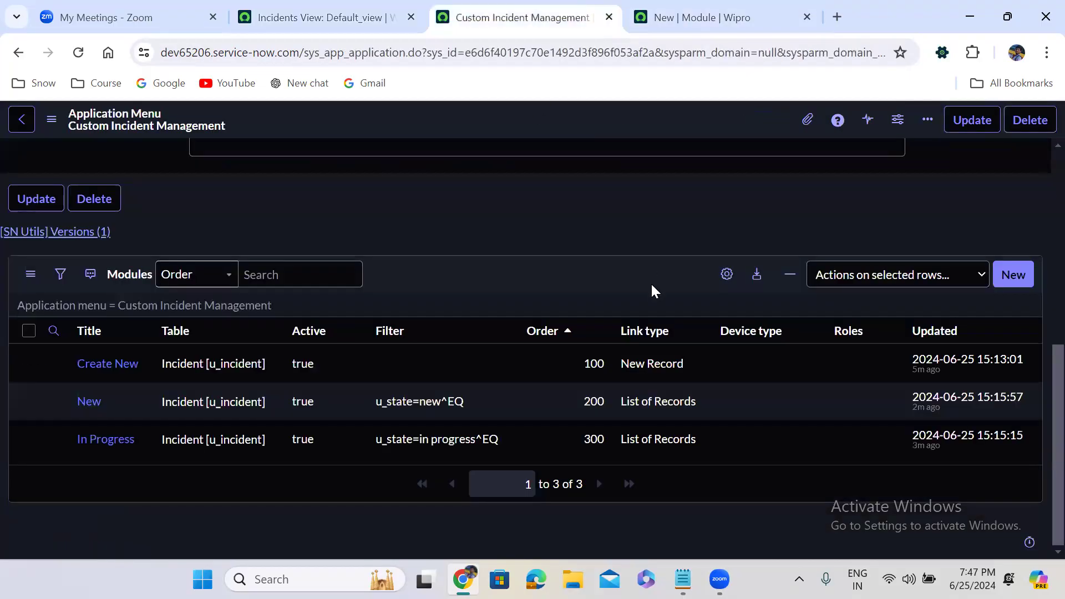
click(1012, 276)
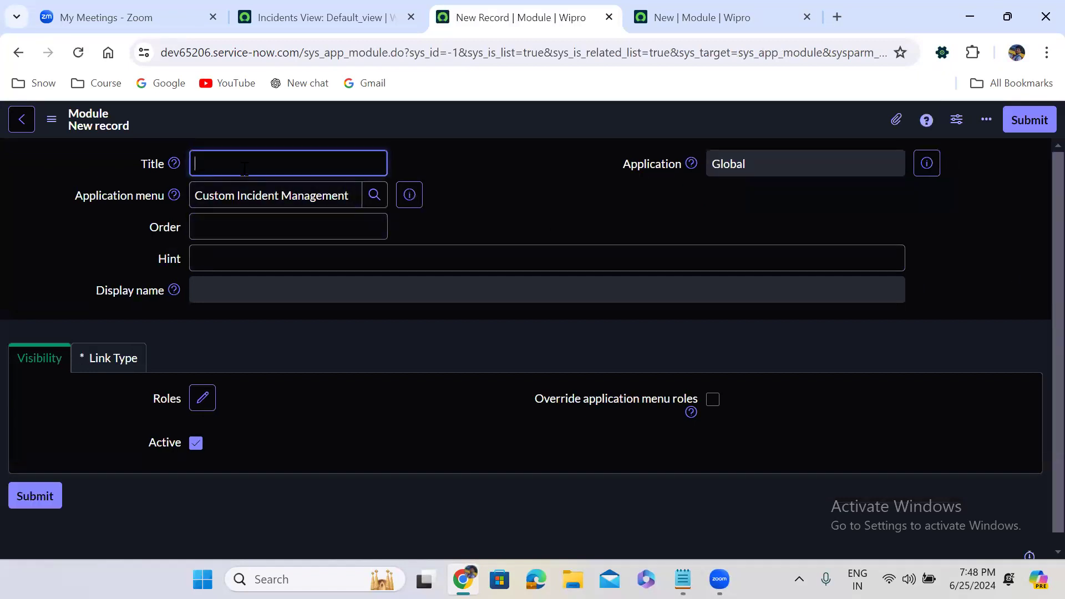
text(On Hold)
click(321, 229)
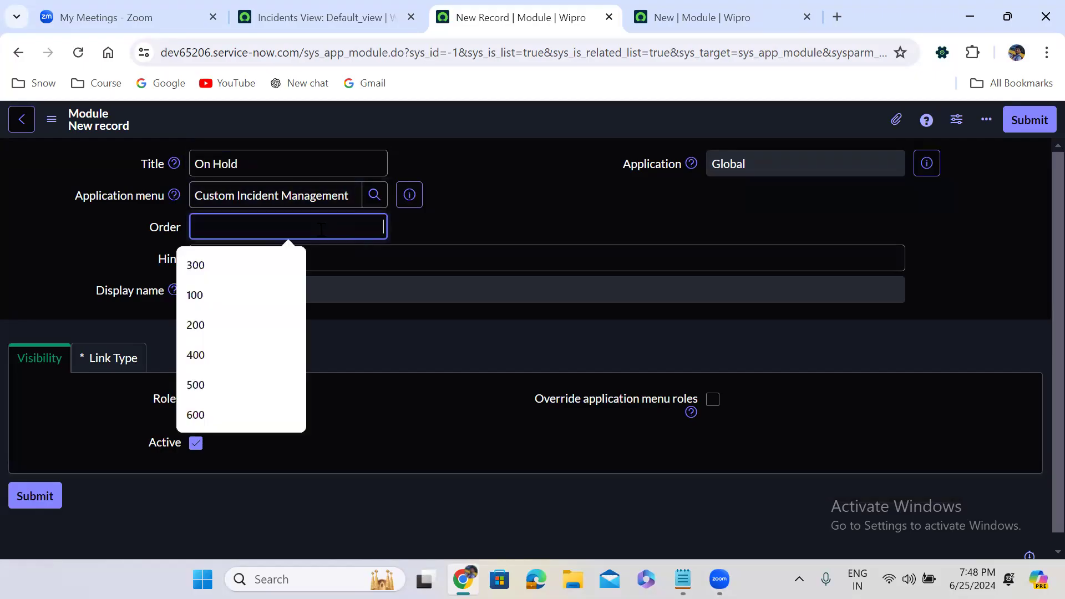
text(3)
key(BackSpace)
text(400)
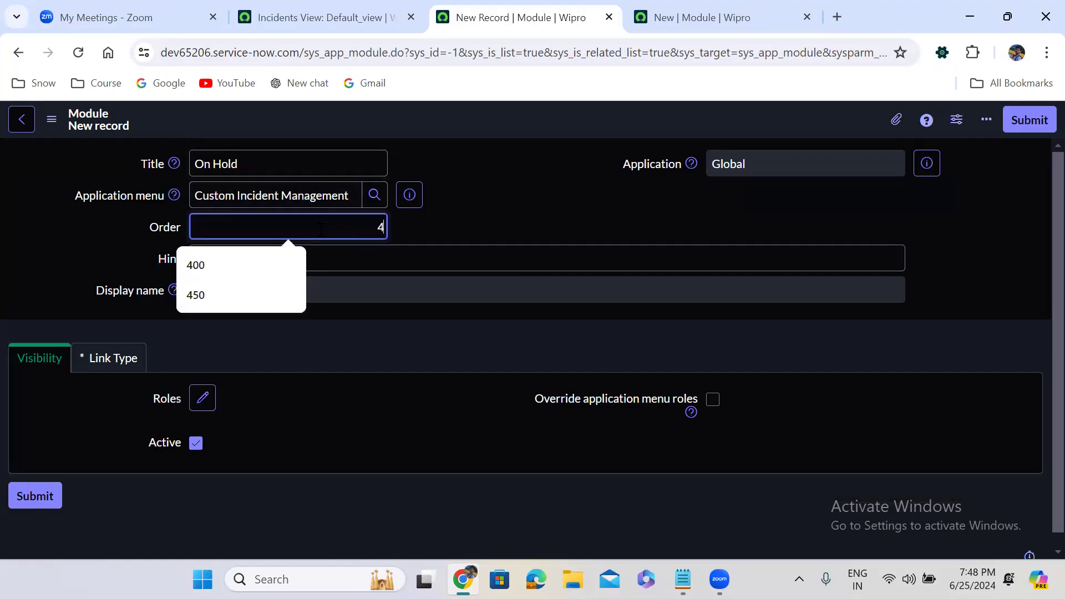
Step: Set the link type to List of Records on the Incident [u_incident] table
click(134, 370)
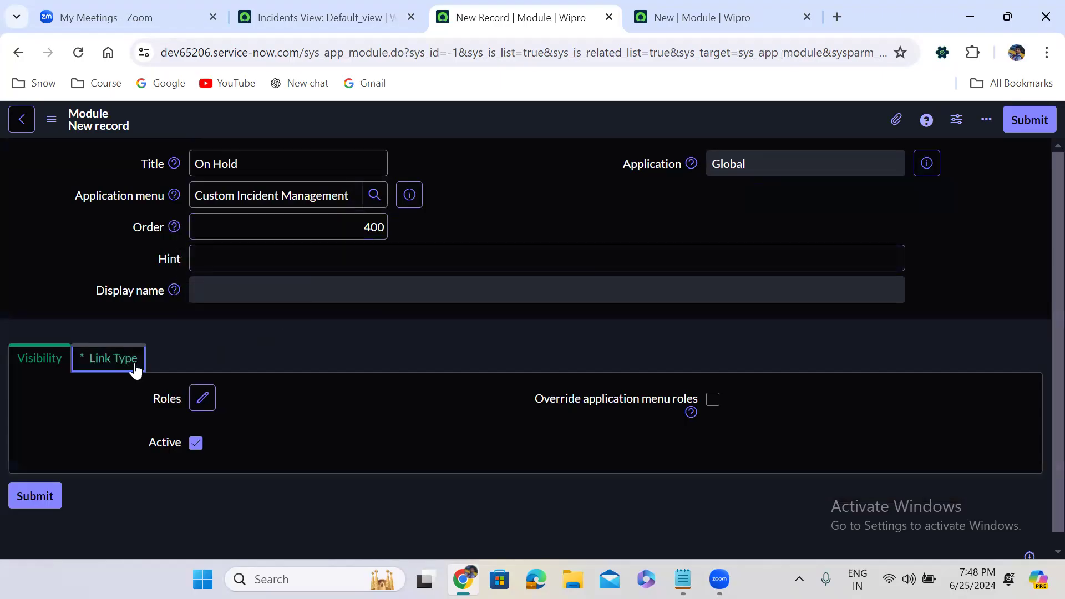
click(285, 438)
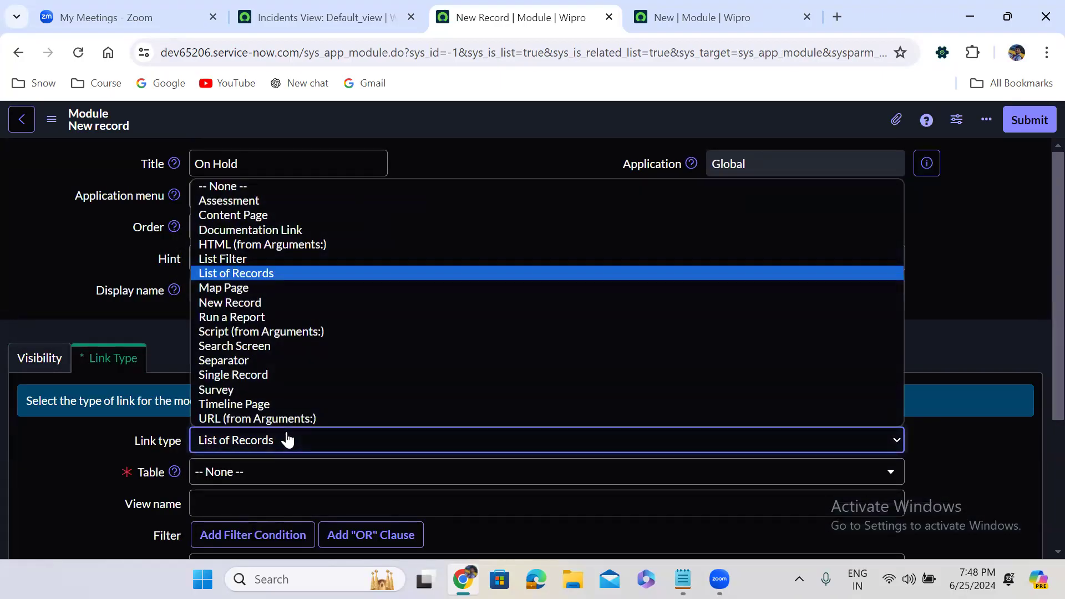
key(Up)
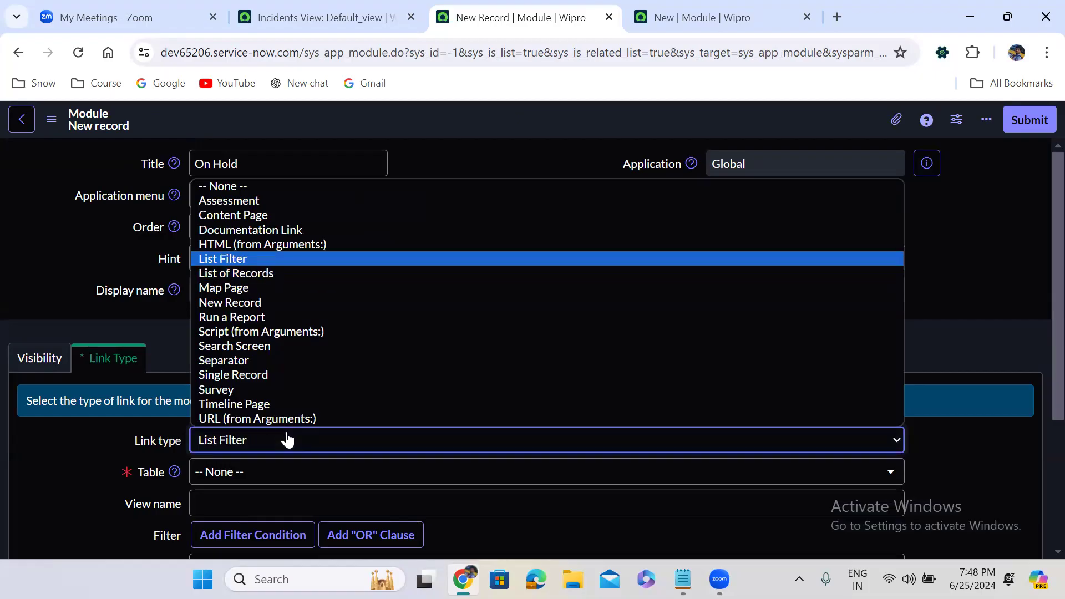
key(Down)
key(Return)
click(609, 332)
scroll(609, 334, down, 3)
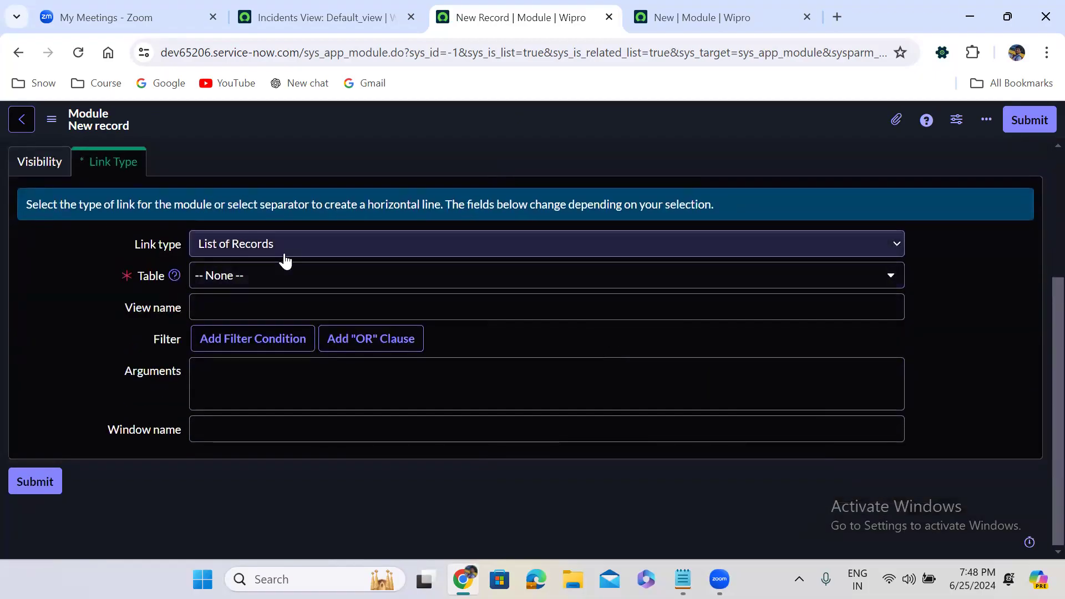
click(271, 275)
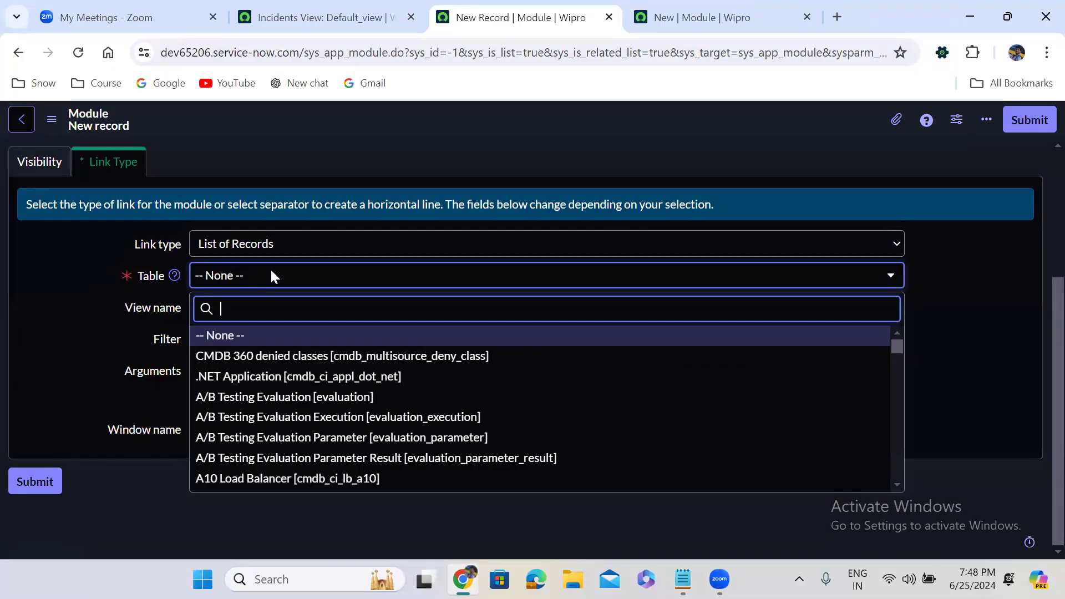
text(incident)
key(Down)
key(Down)
key(Down)
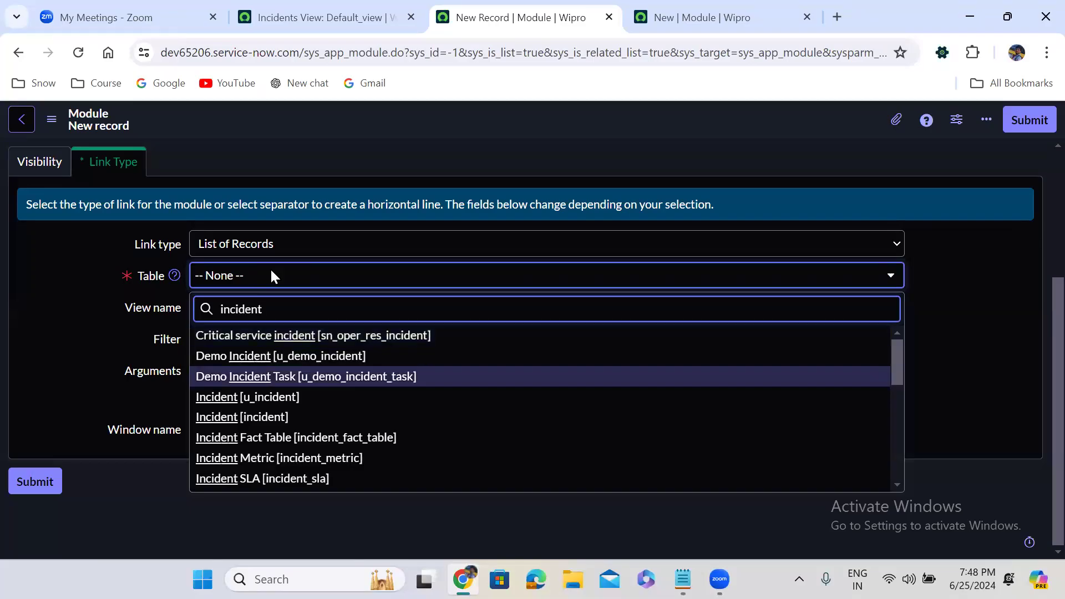
key(Return)
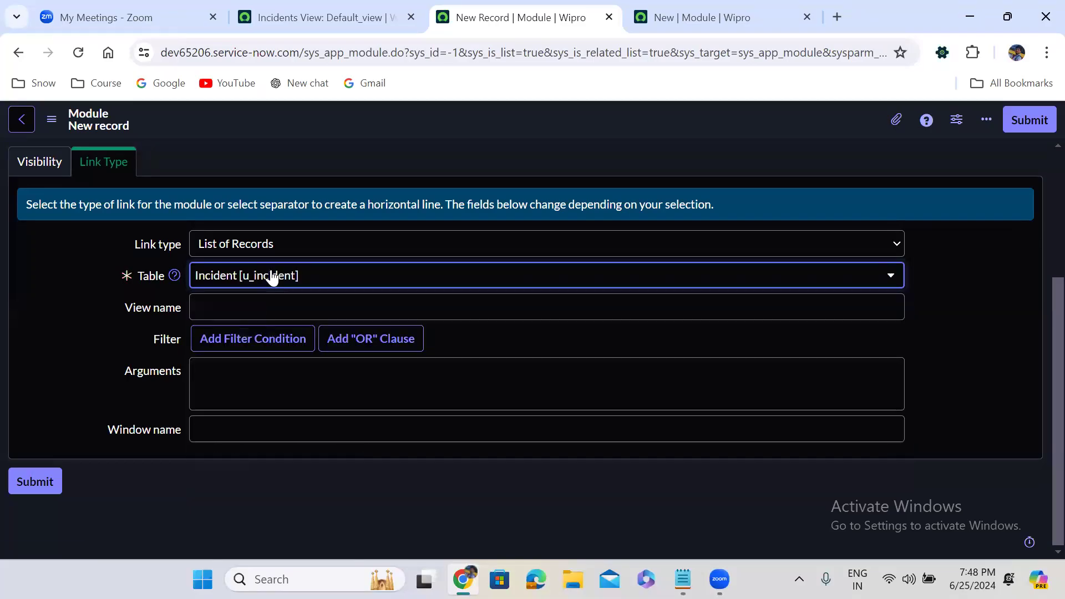
Step: Add the filter State is On Hold and save the module
click(285, 349)
click(270, 373)
text(st)
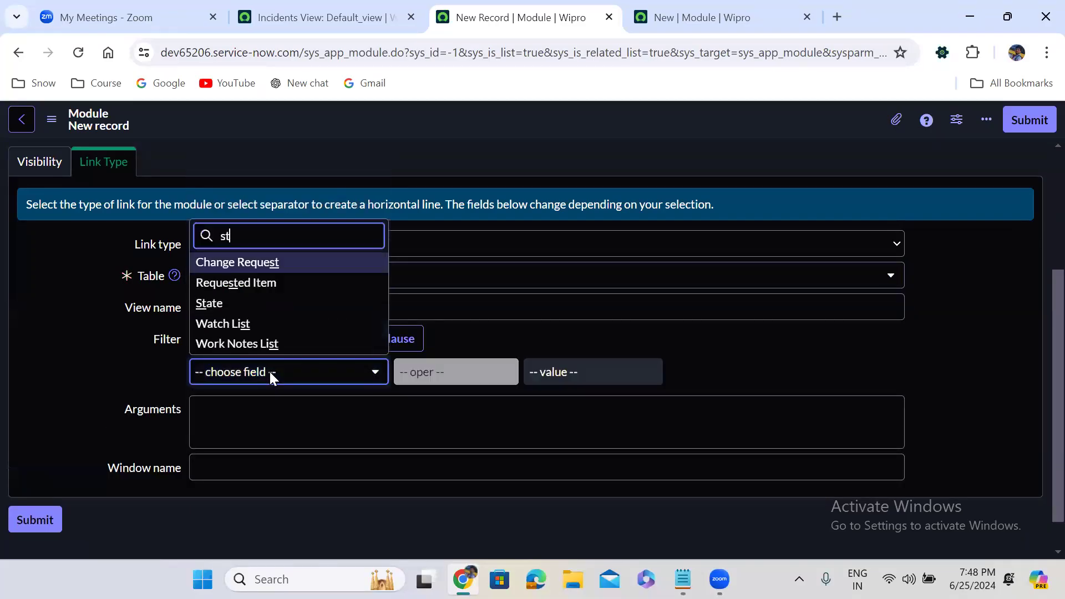
text(a)
click(262, 348)
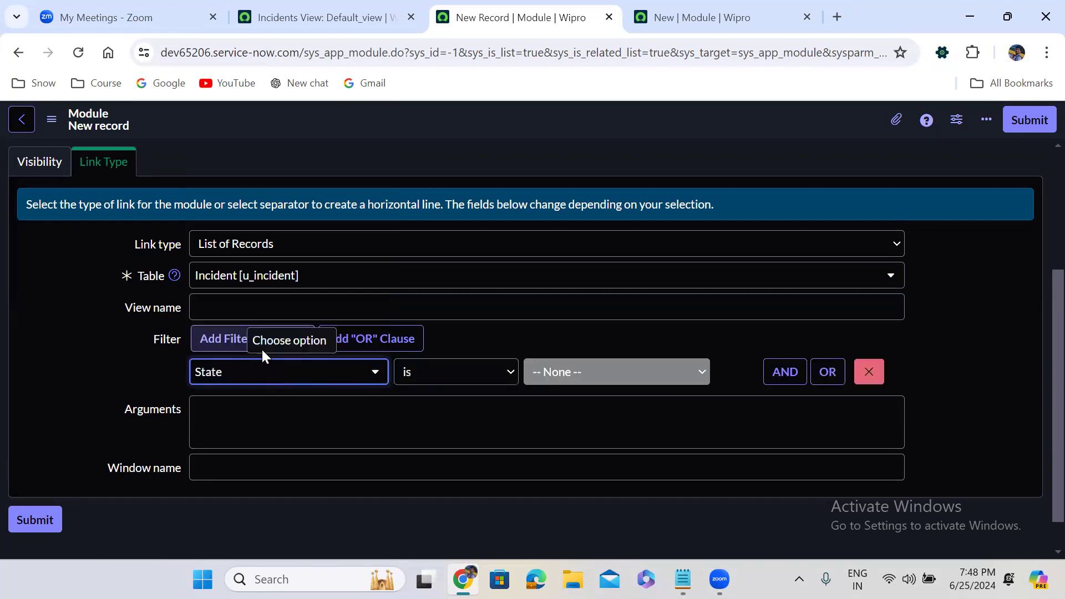
click(561, 373)
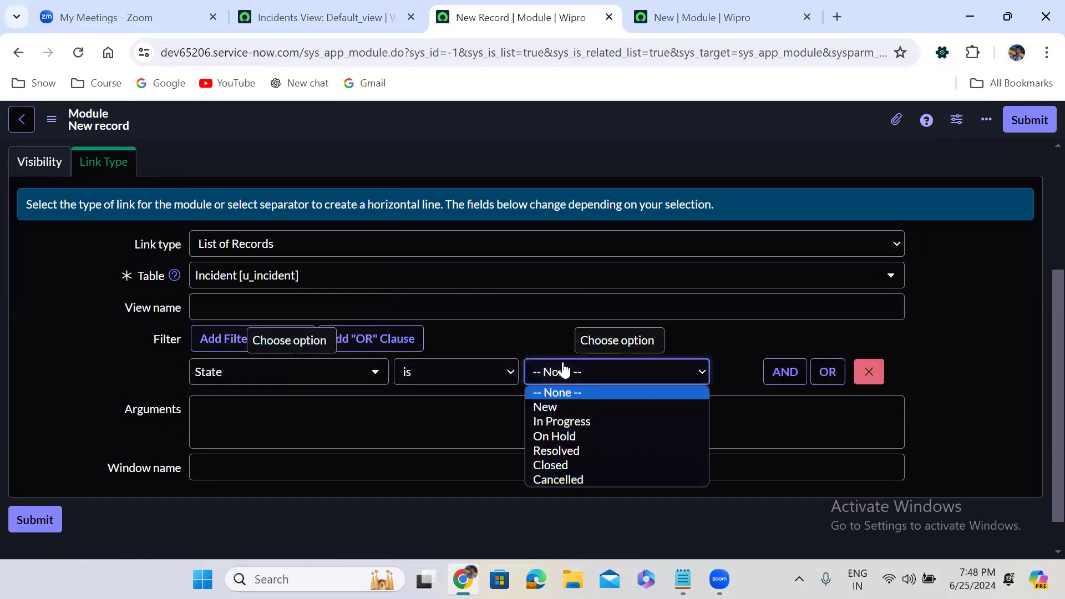
click(575, 436)
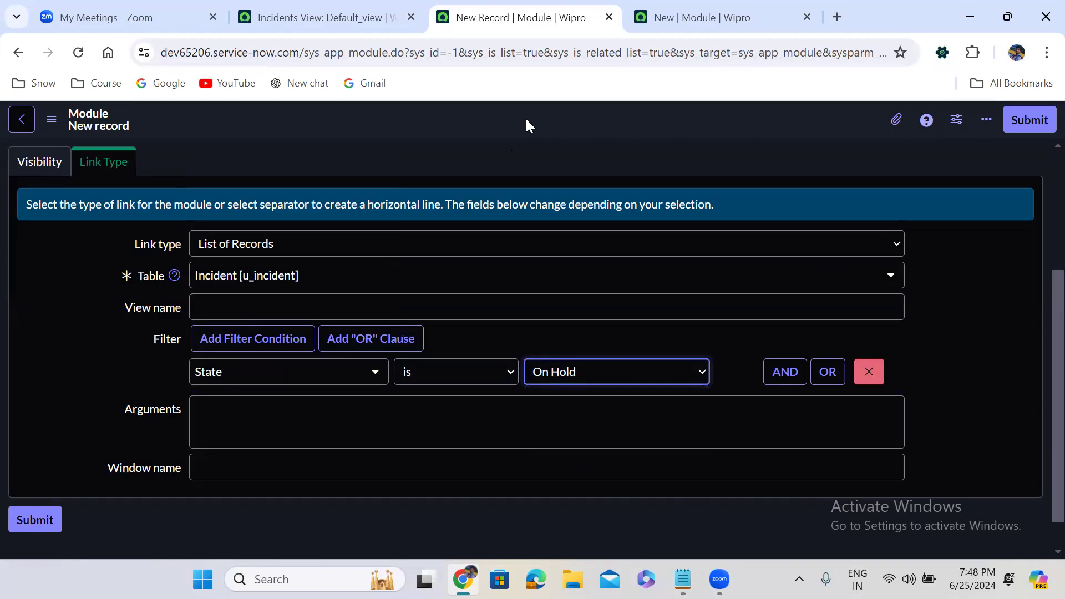
right_click(524, 115)
click(561, 130)
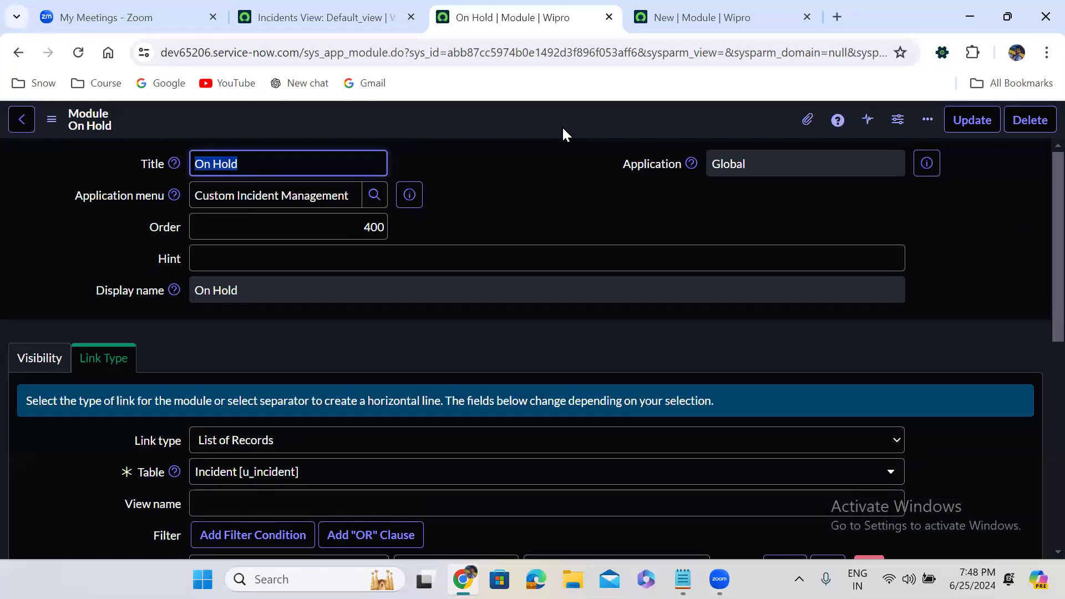
Step: Preview the Custom Incident Management application menu reference
click(502, 216)
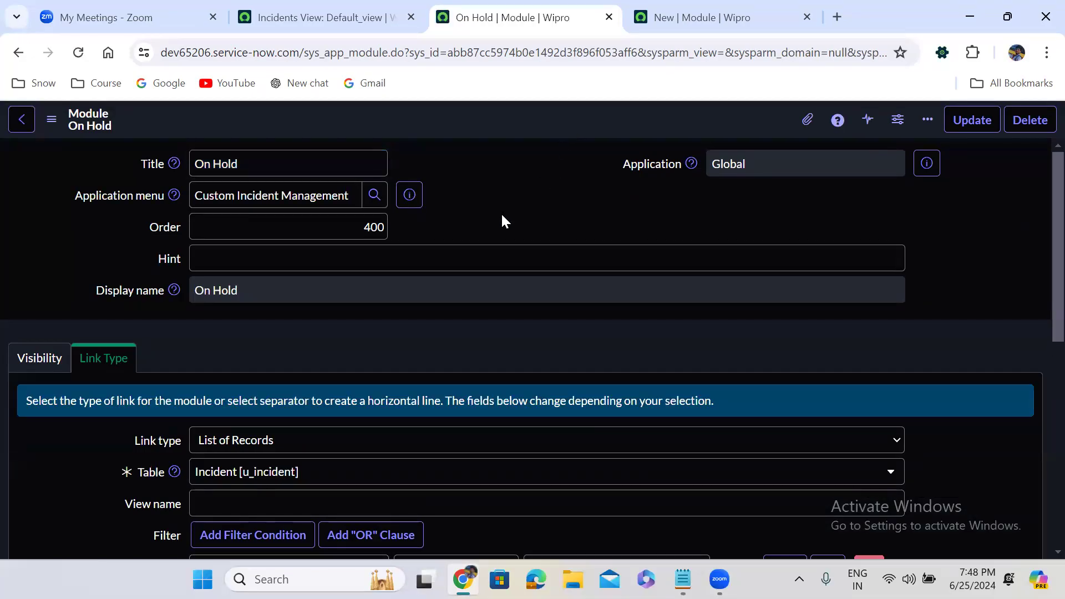
scroll(502, 220, down, 8)
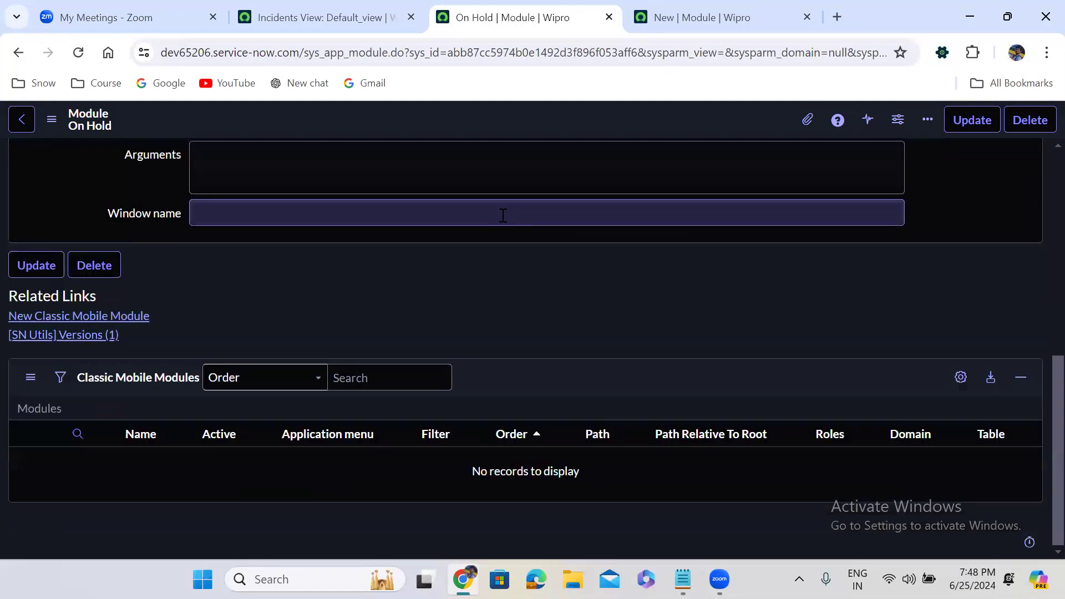
scroll(503, 216, up, 8)
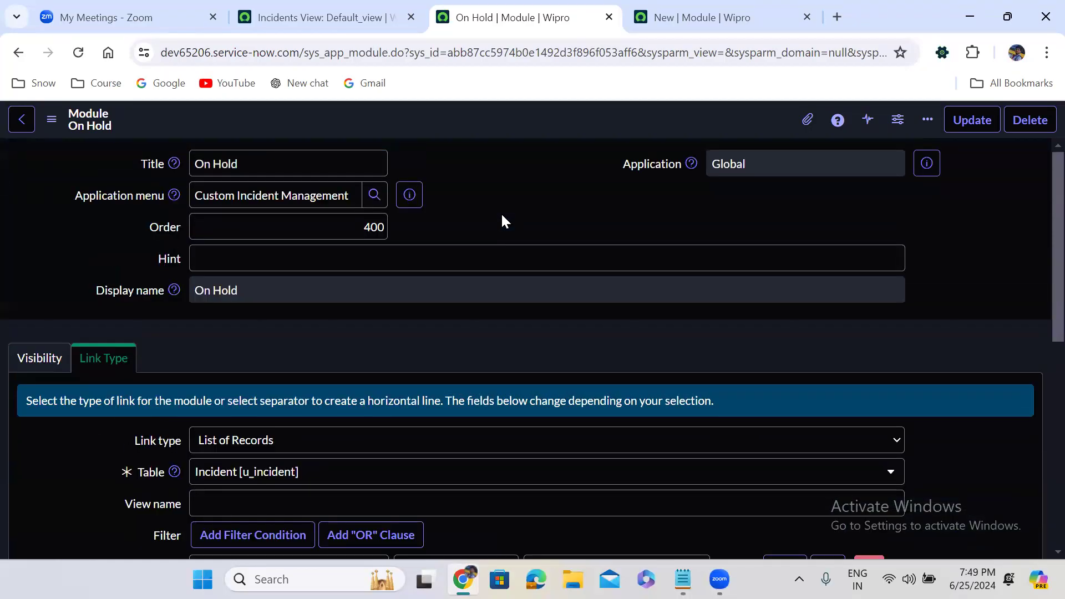
click(408, 194)
Step: Open the Custom Incident Management menu record and start a fifth module from its Modules list
click(570, 244)
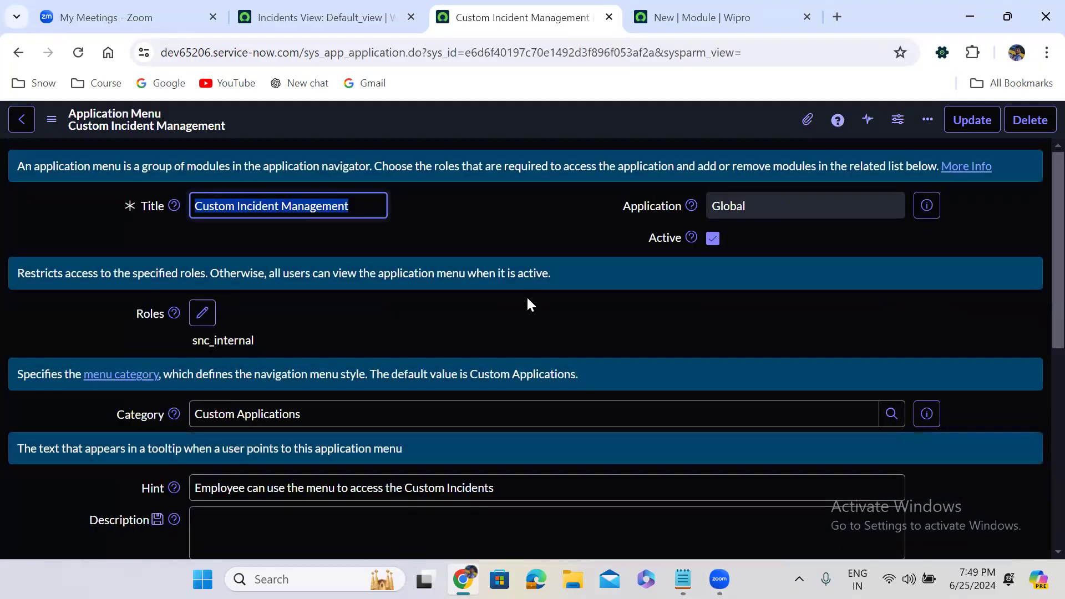
click(519, 341)
scroll(519, 341, down, 8)
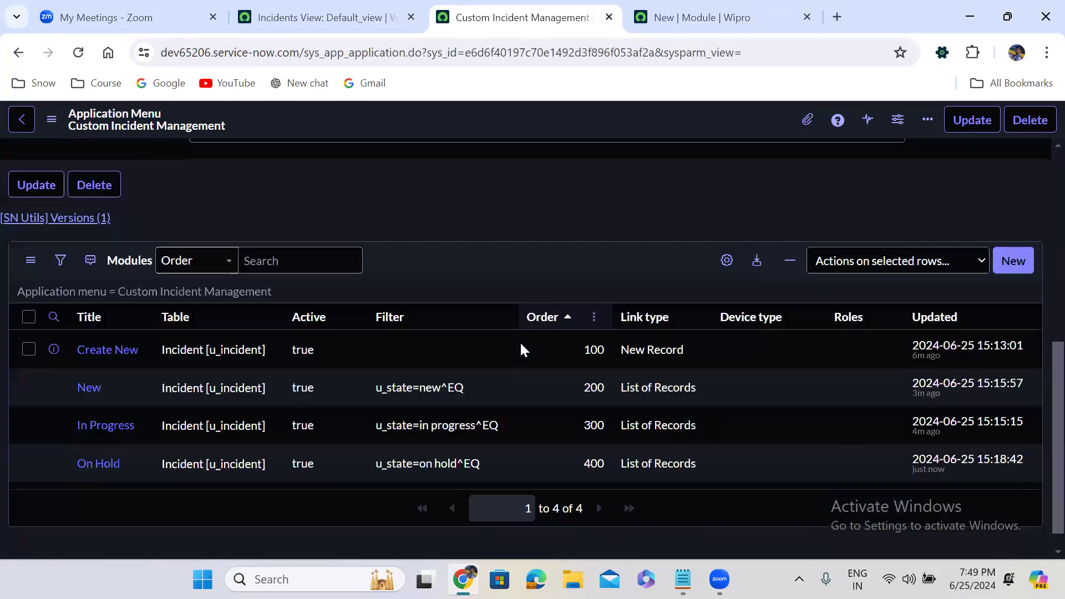
scroll(521, 350, down, 1)
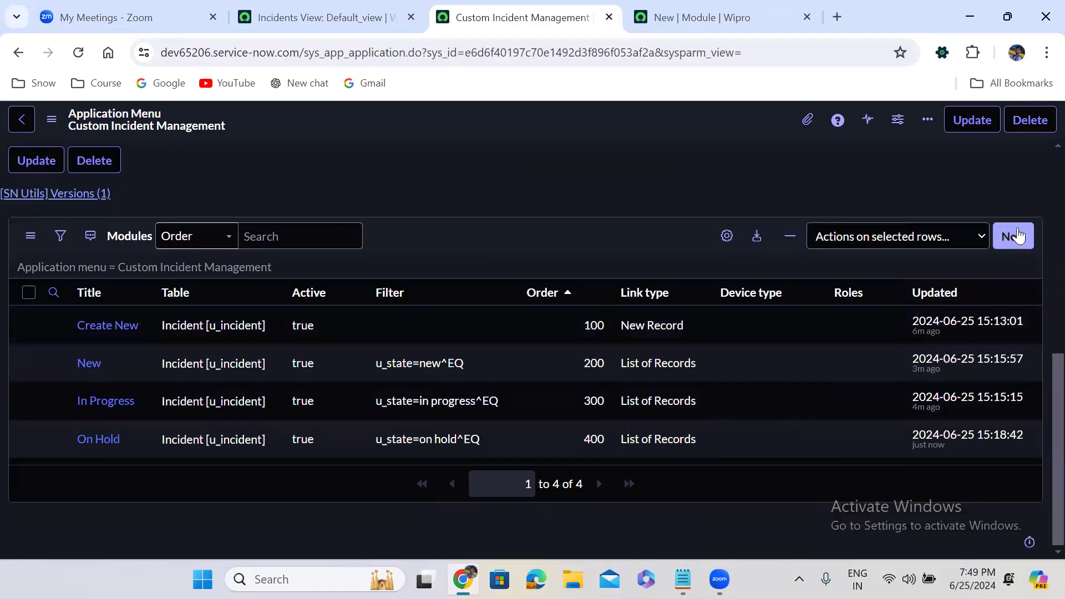
click(1014, 237)
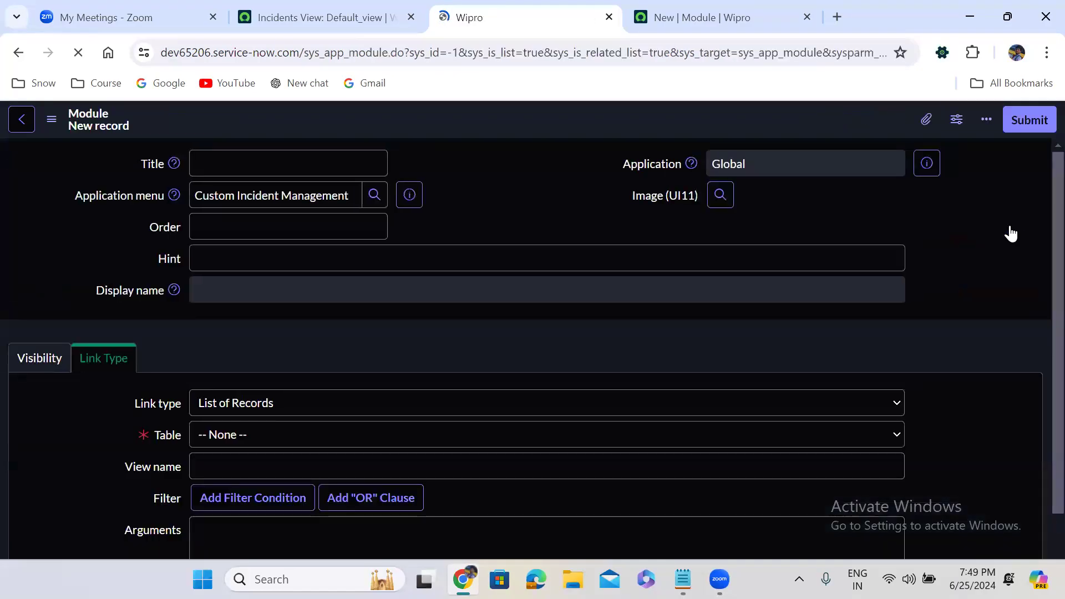
Step: Enter title Resolved, order 500 and table Incident [u_incident] for the module
text(R)
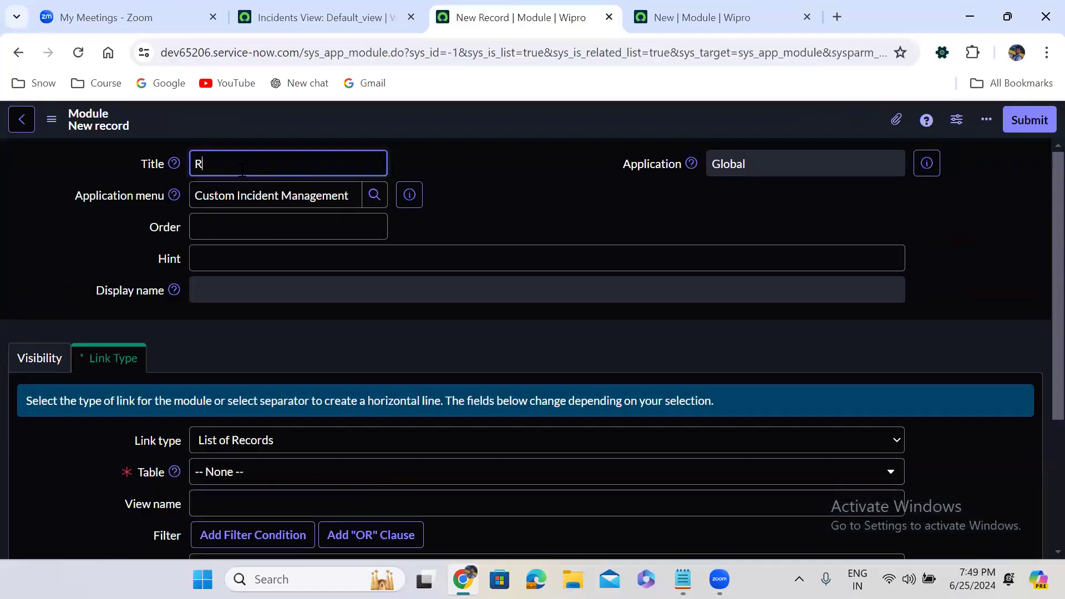
text(esolved)
click(256, 226)
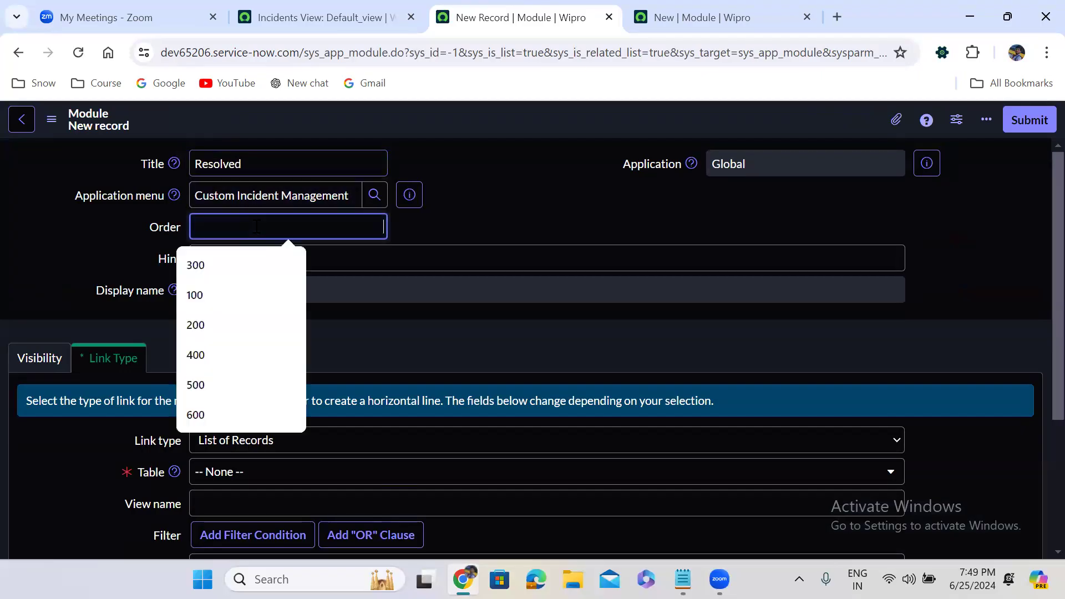
text(500)
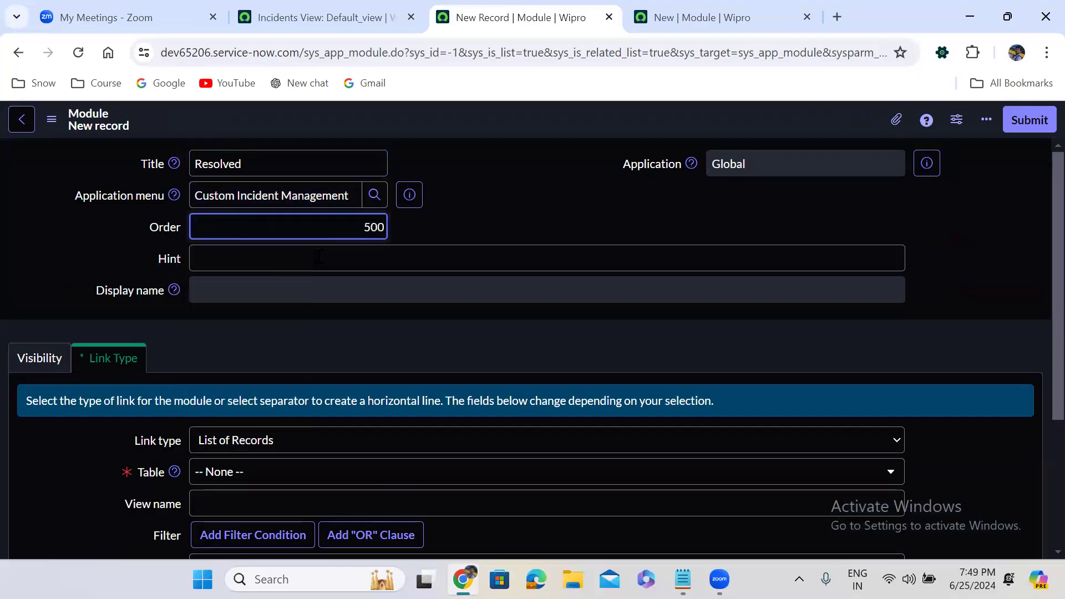
click(329, 315)
scroll(329, 316, down, 3)
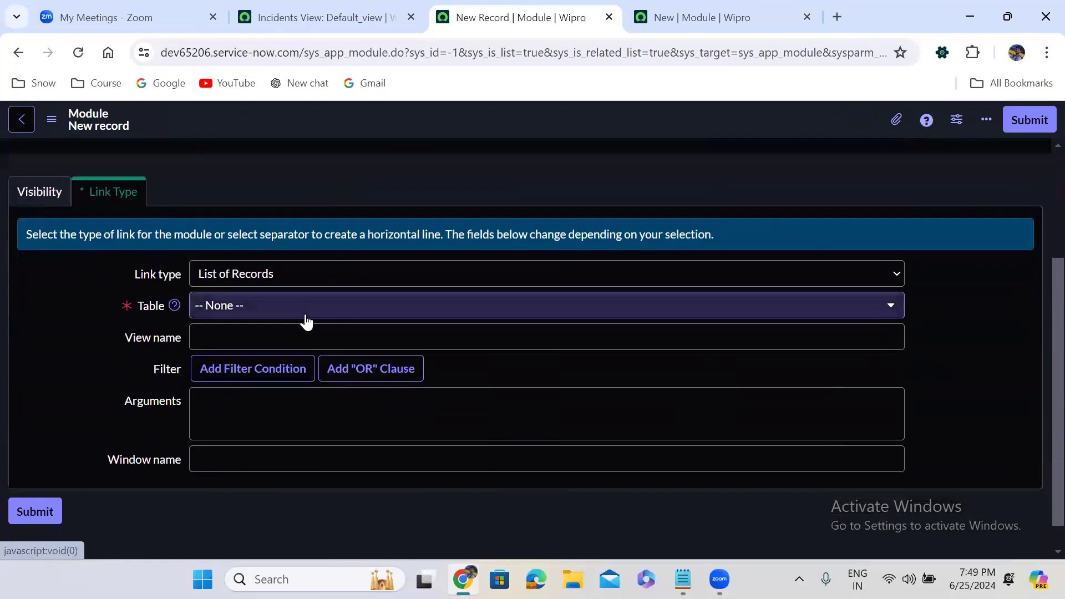
click(261, 307)
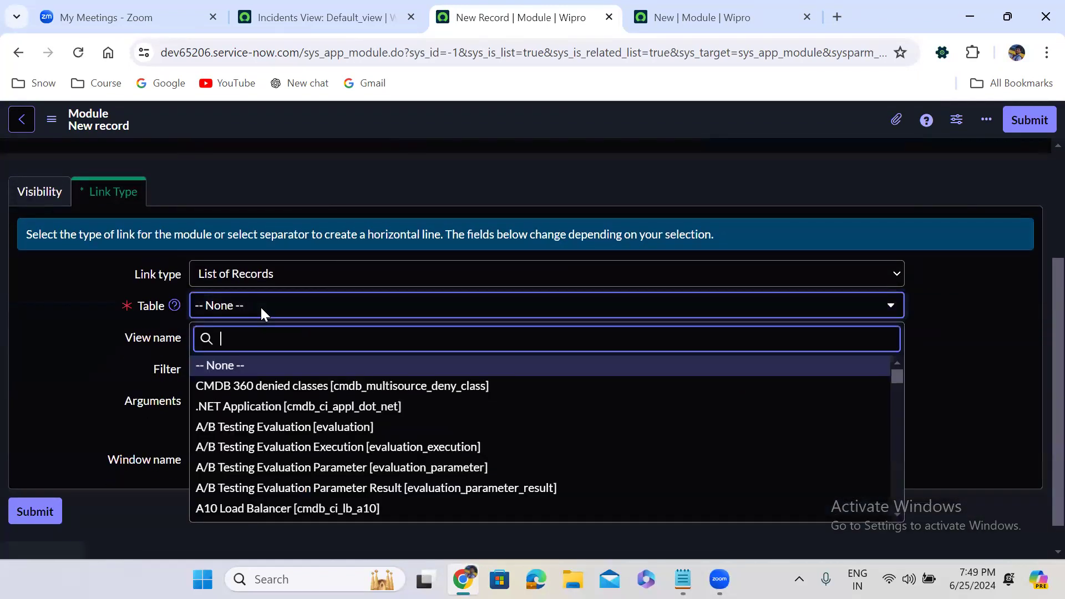
text(incident)
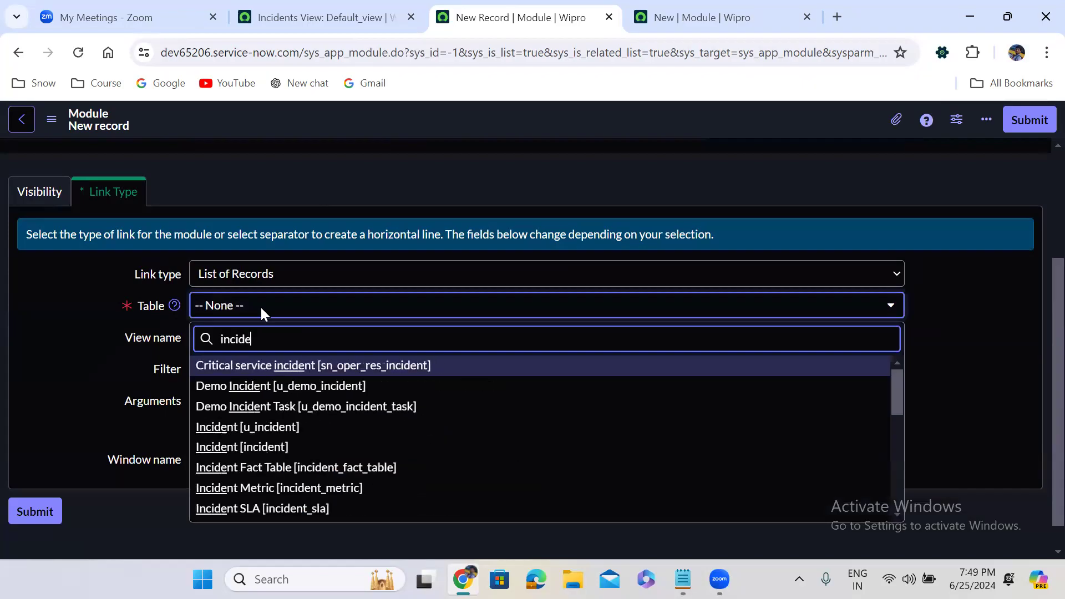
key(Down)
key(Down)
key(Down)
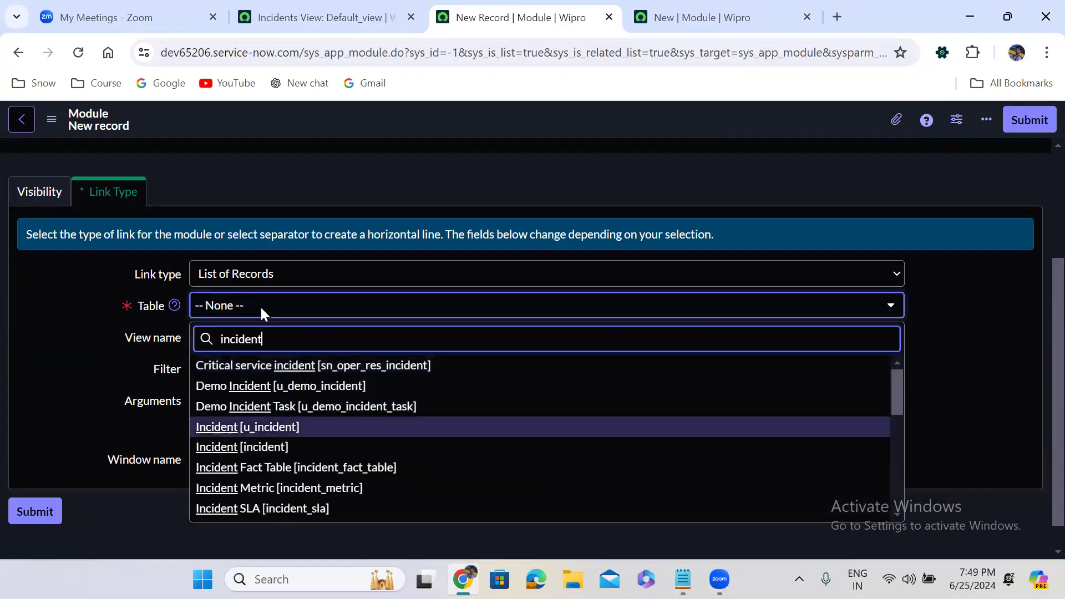
key(Return)
Step: Add the filter State is Resolved and submit the module
click(367, 380)
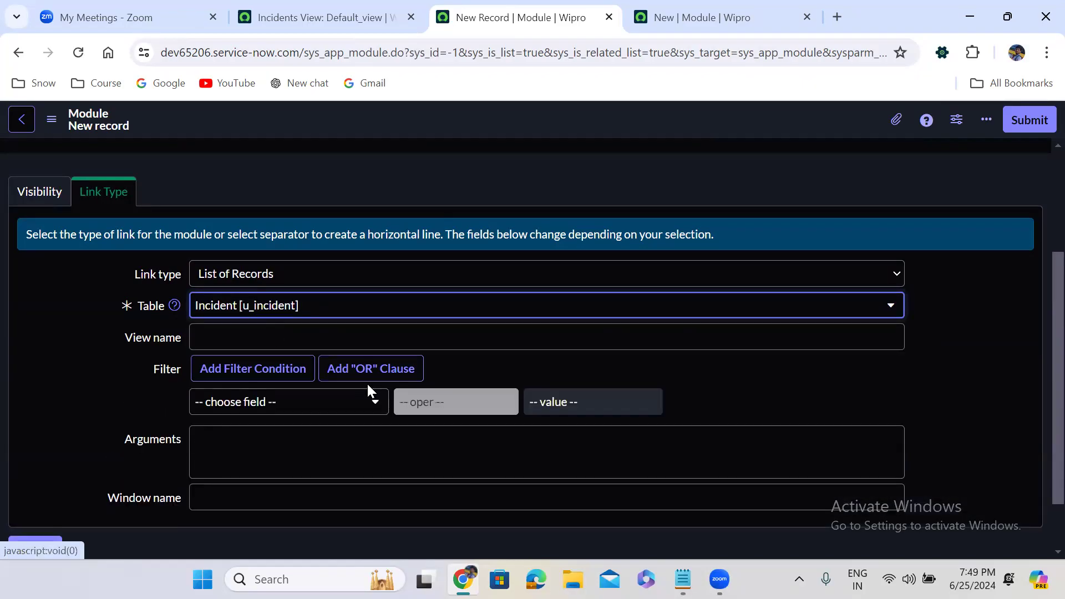
click(287, 401)
text(state)
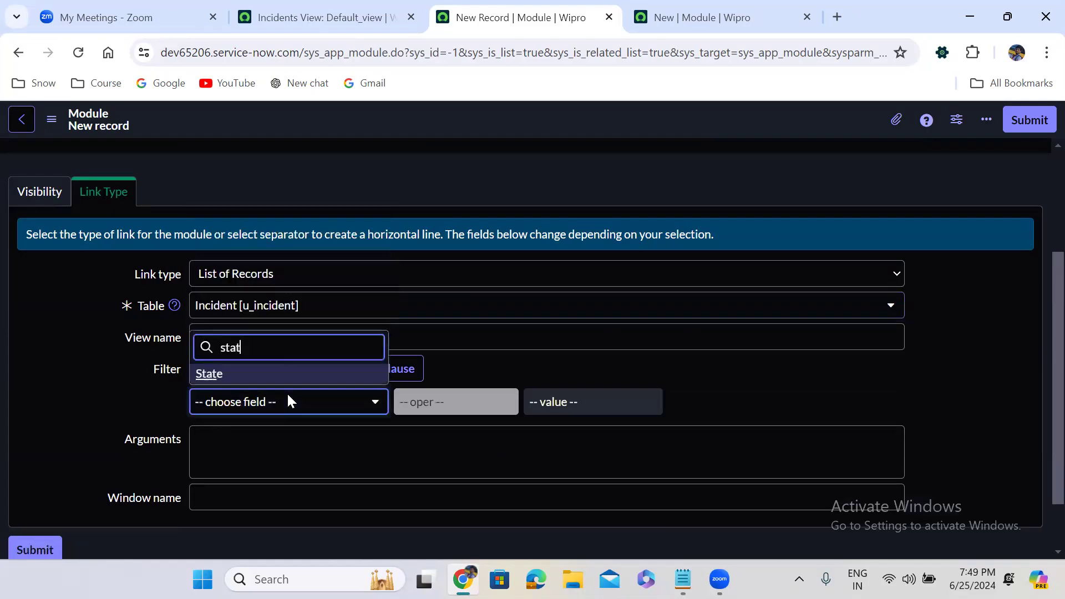
click(255, 381)
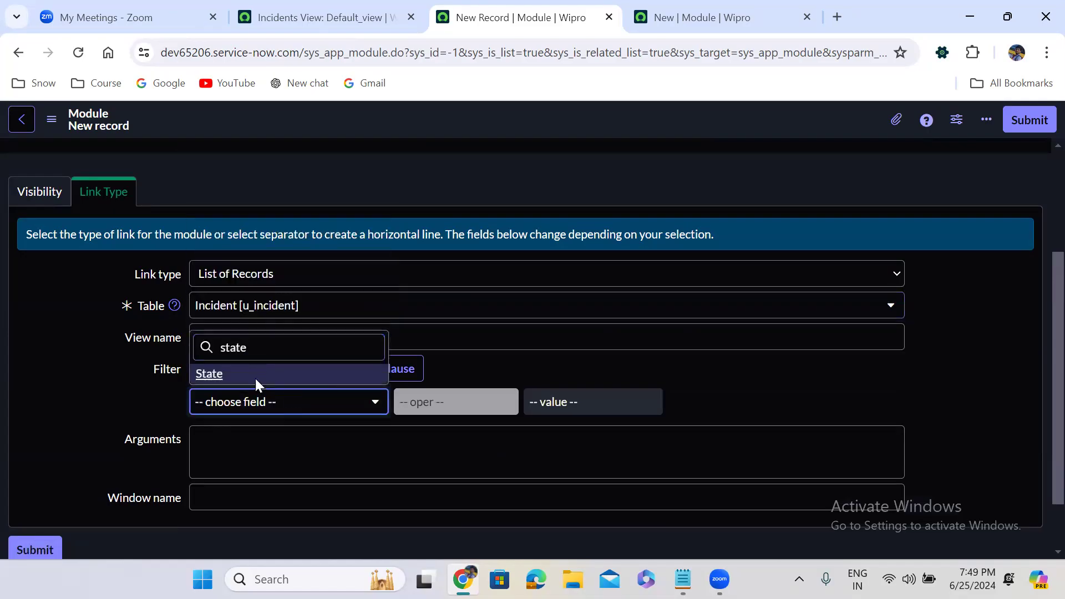
click(589, 404)
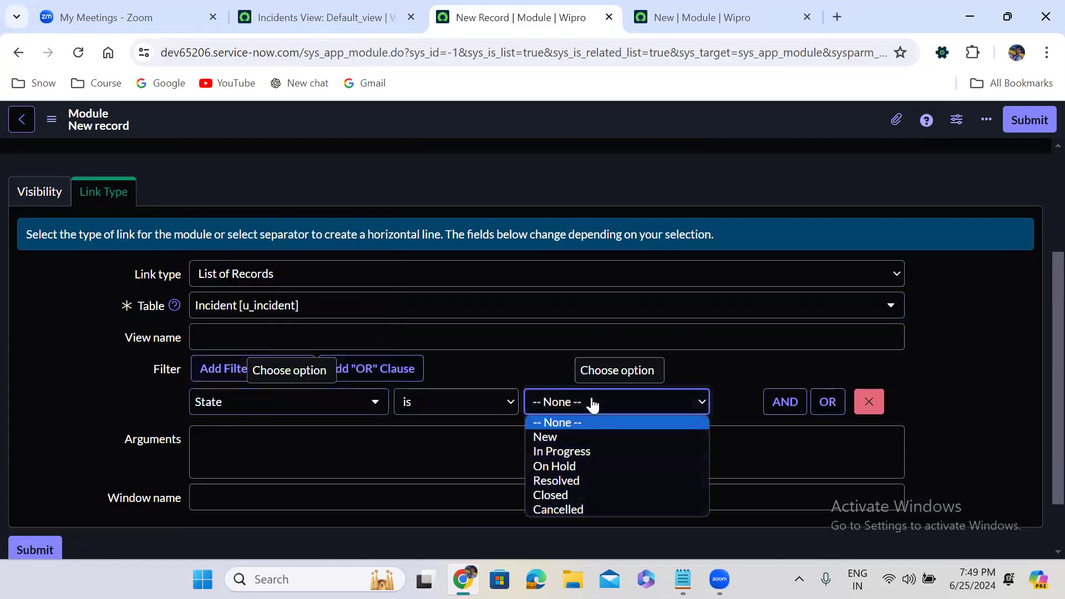
click(567, 481)
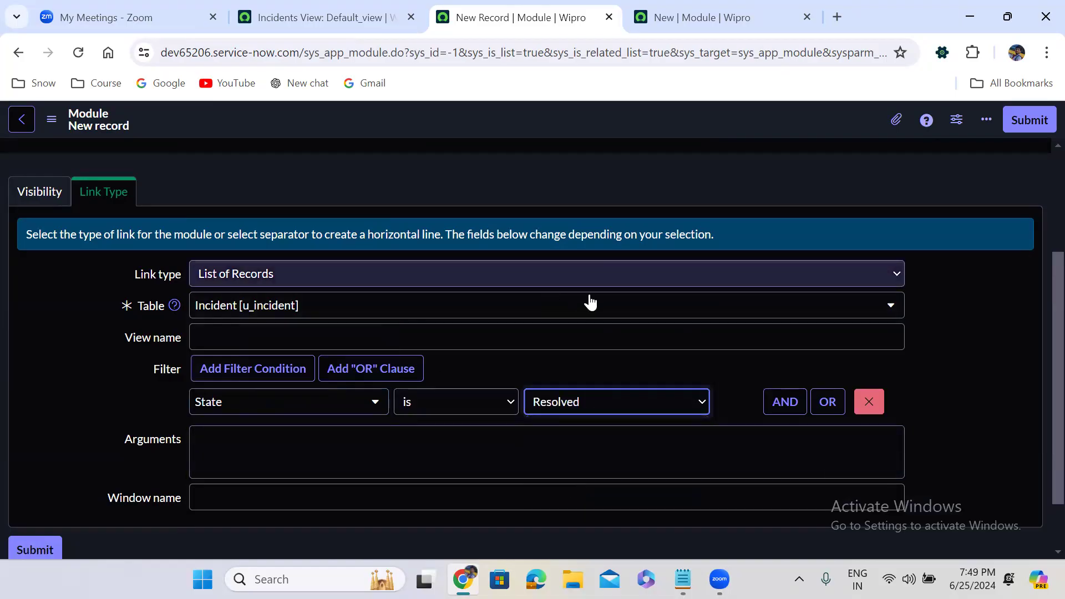
click(960, 198)
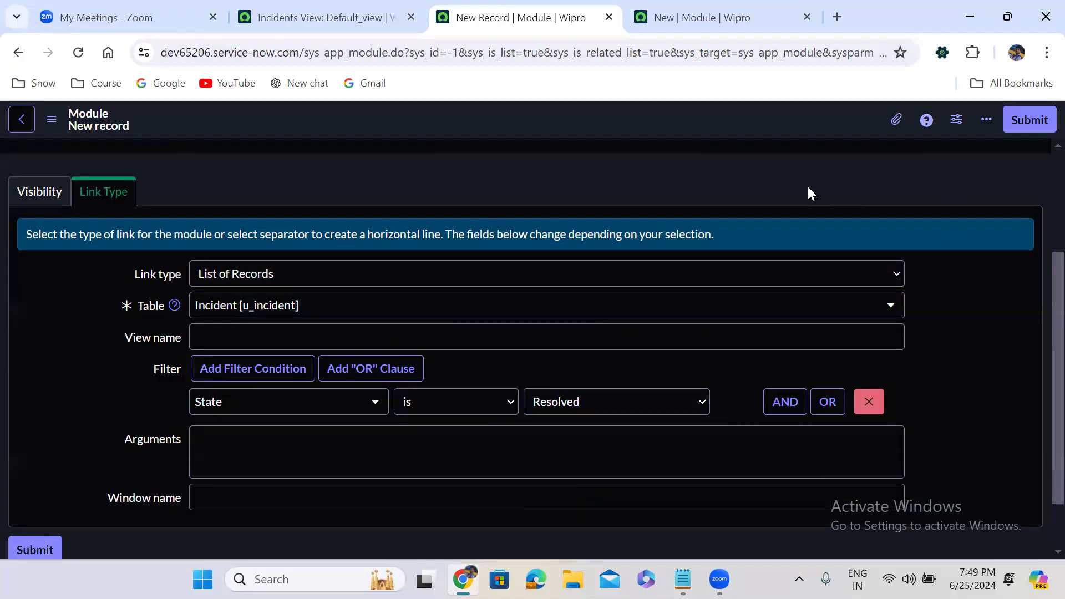
scroll(1037, 162, up, 3)
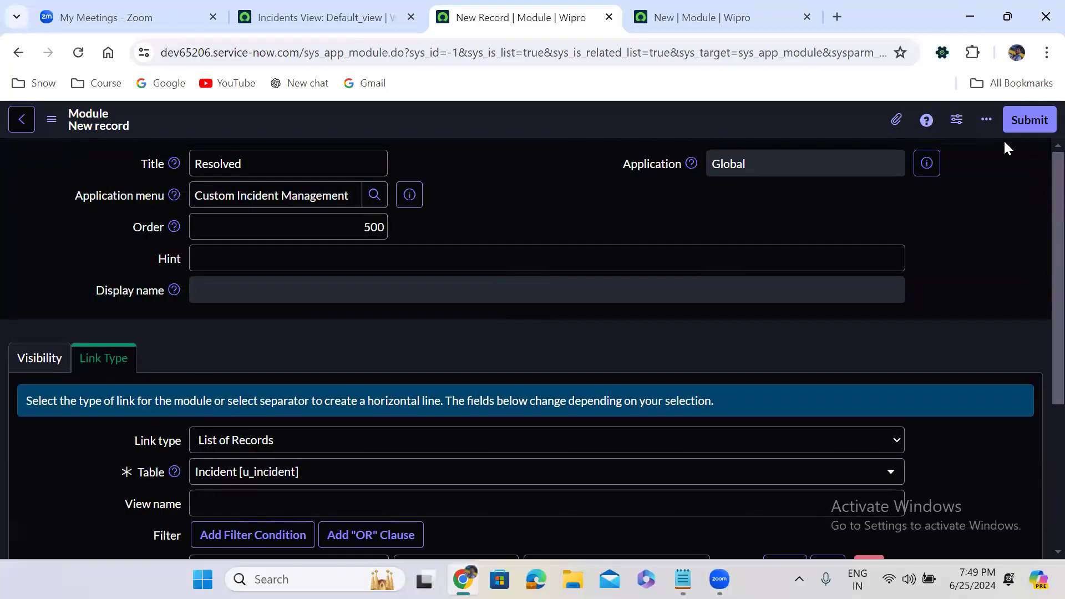
click(1025, 120)
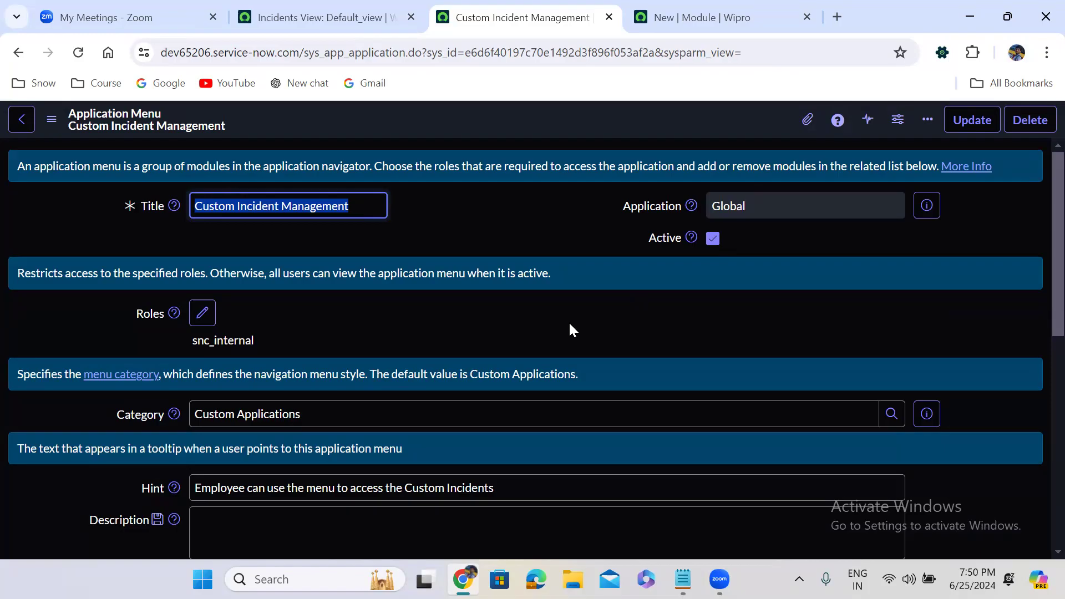
Step: Start a sixth module from the Custom Incident Management Modules list
click(467, 385)
scroll(467, 386, down, 5)
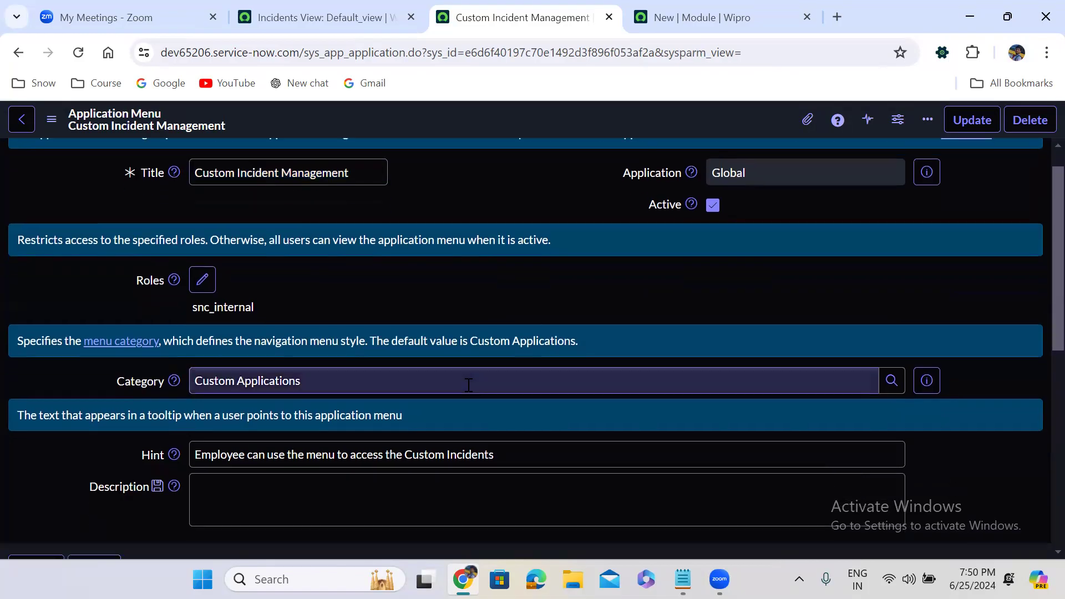
scroll(467, 384, down, 3)
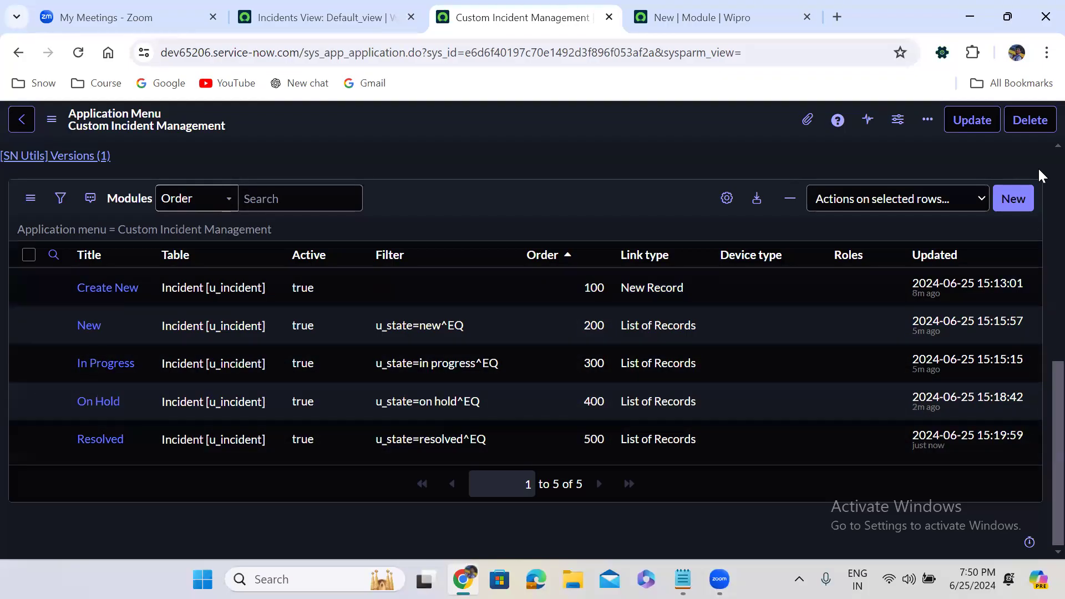
click(1012, 201)
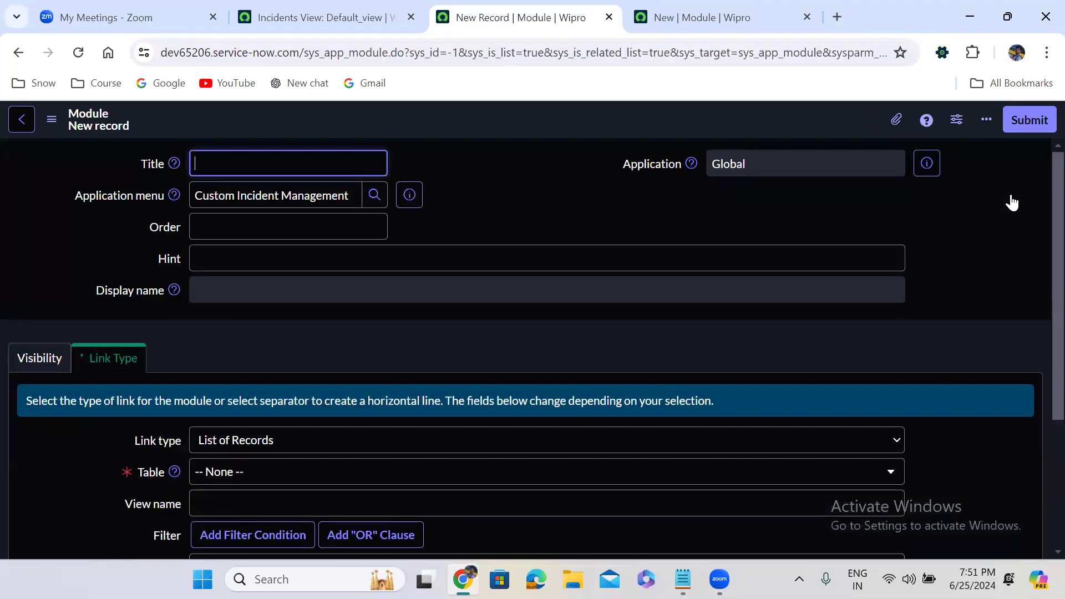
Step: Enter title Closed, order 600 and table Incident [u_incident] for the module
text(Closed)
click(345, 227)
text(600)
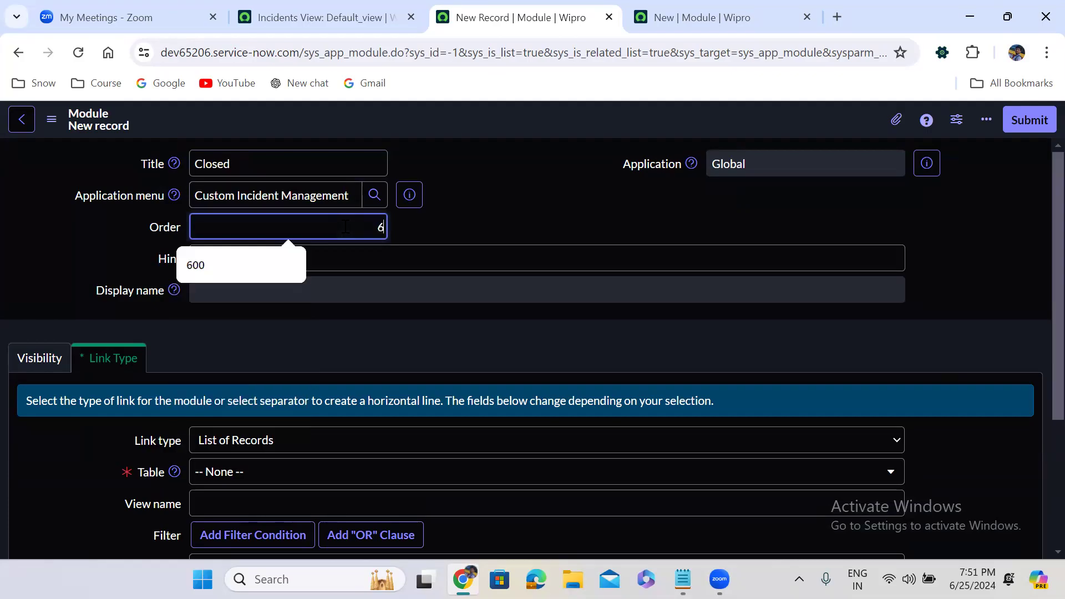
click(474, 307)
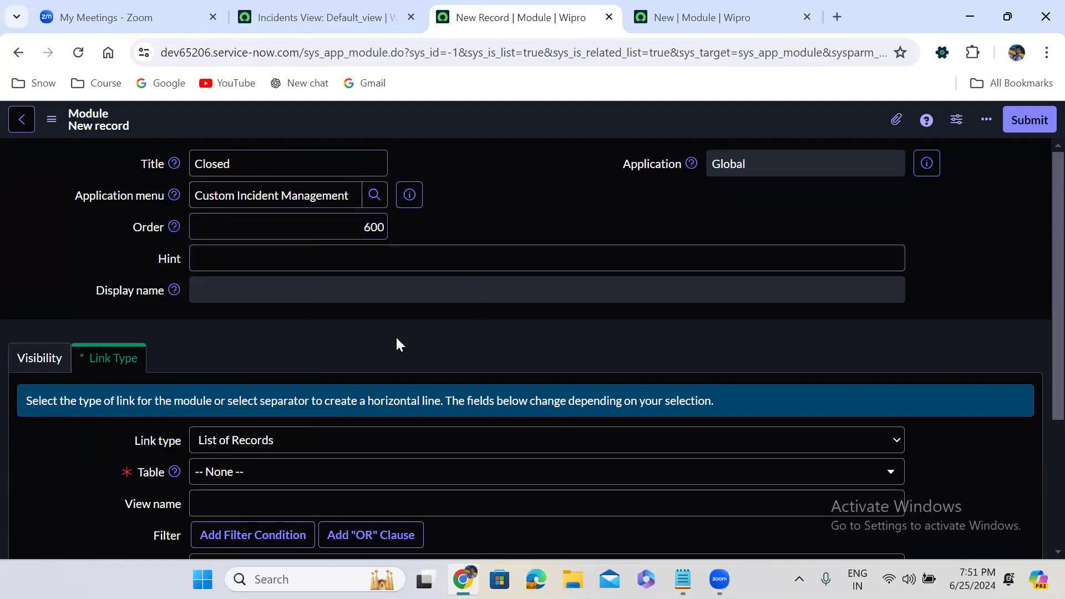
click(260, 476)
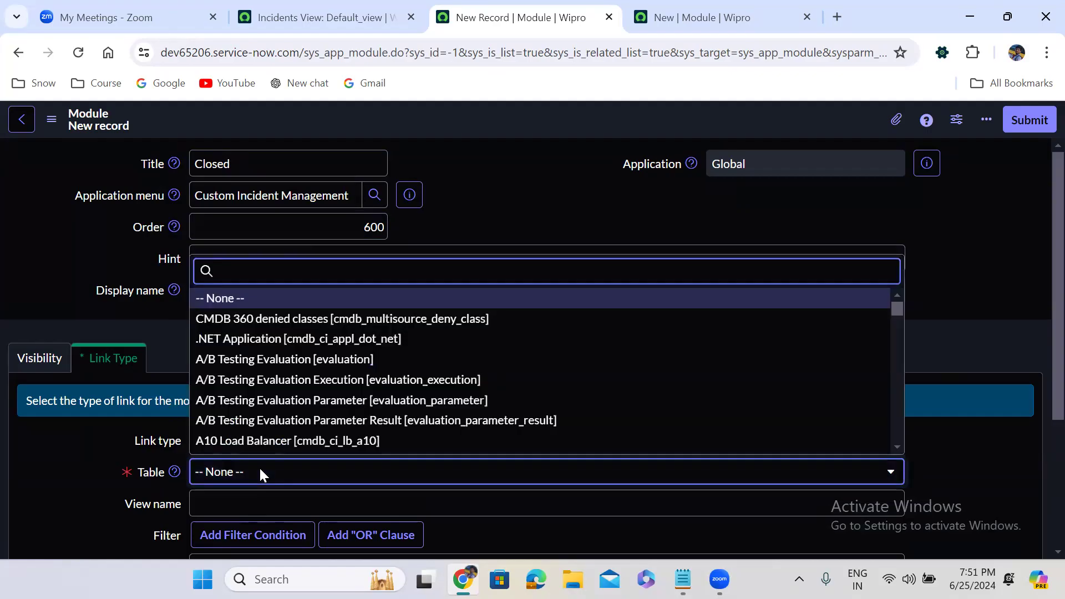
text(incident)
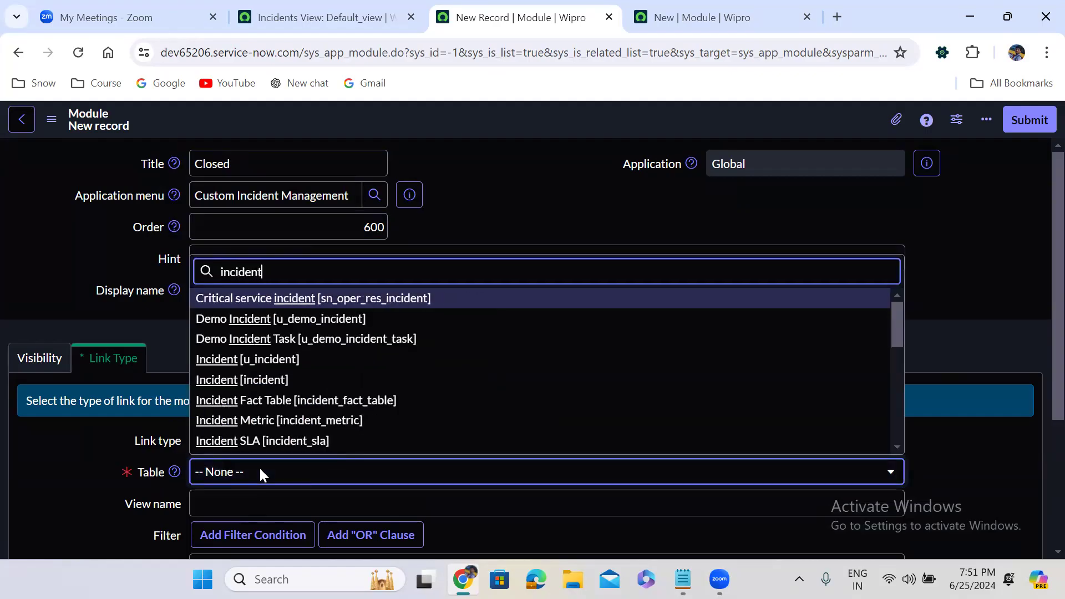
key(Down)
key(Down)
key(Down)
key(Return)
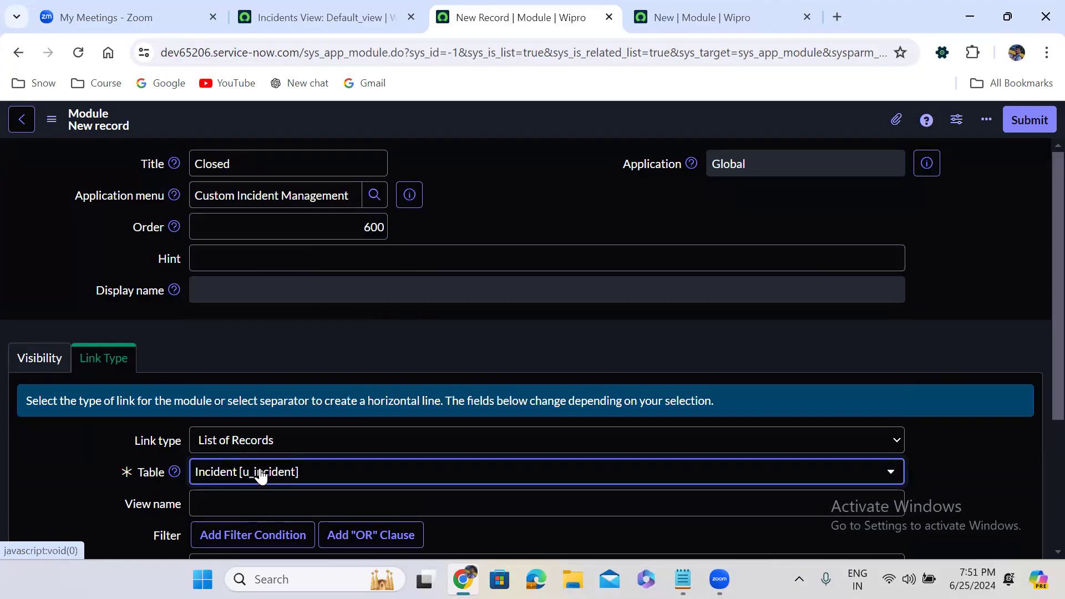
Step: Add the filter State is Closed and submit the module
scroll(495, 358, down, 4)
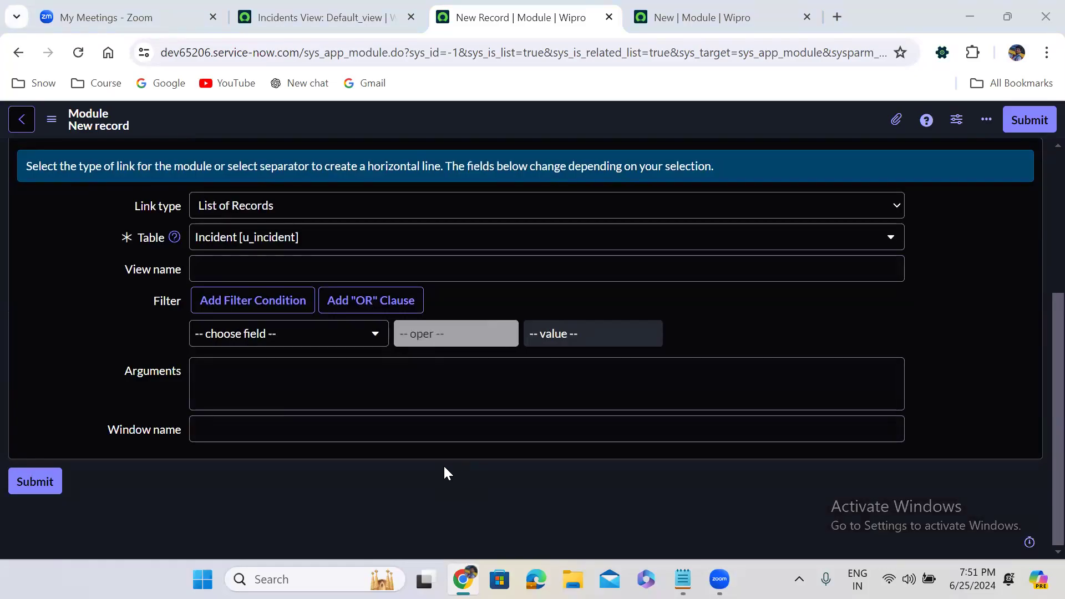
click(281, 335)
text(stat)
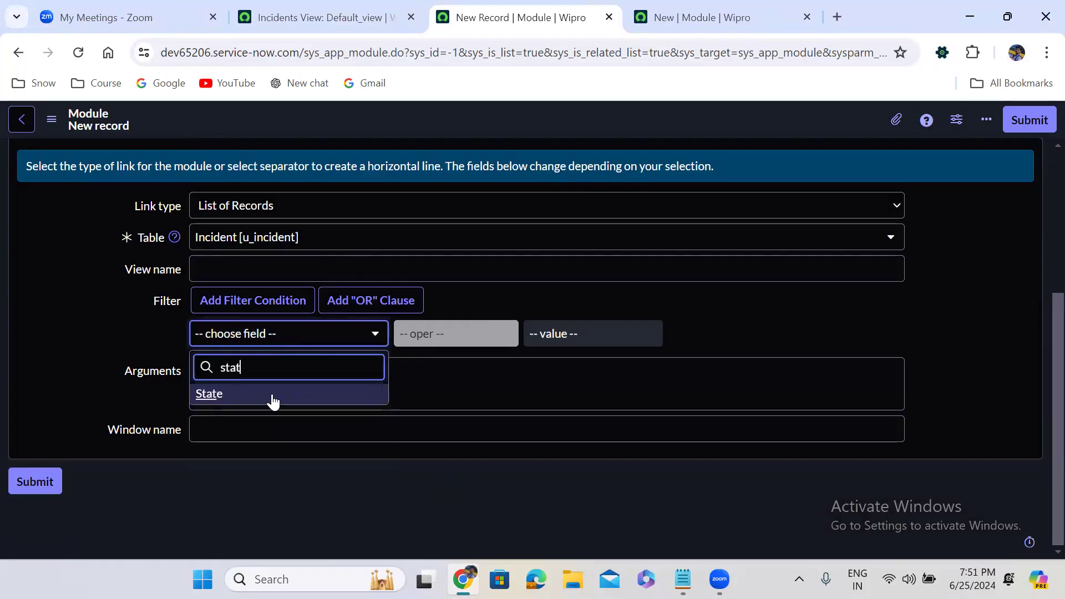
click(273, 399)
click(599, 340)
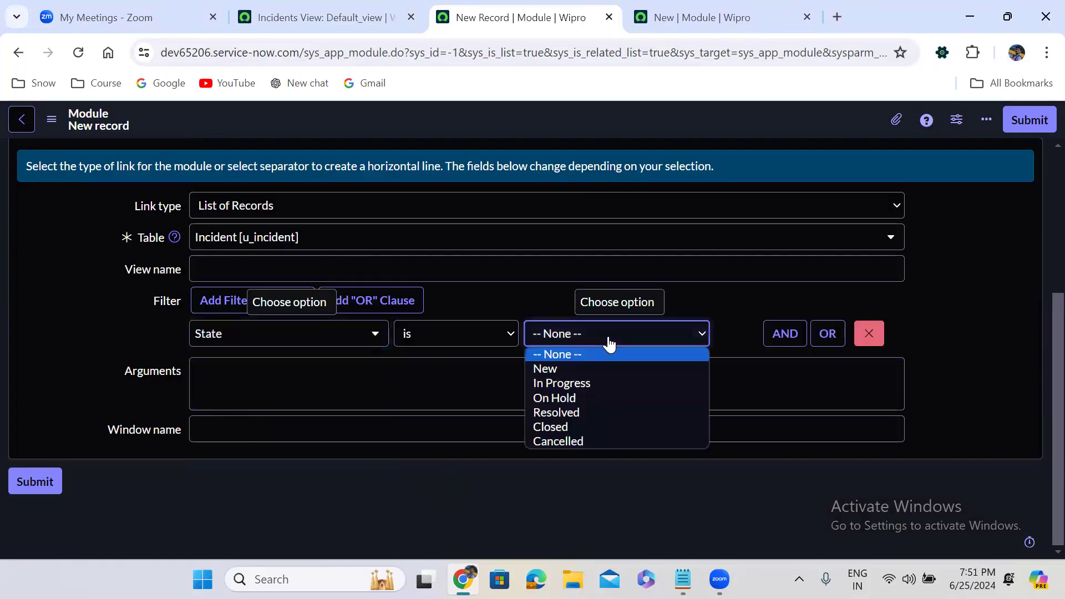
click(574, 426)
scroll(1037, 389, up, 4)
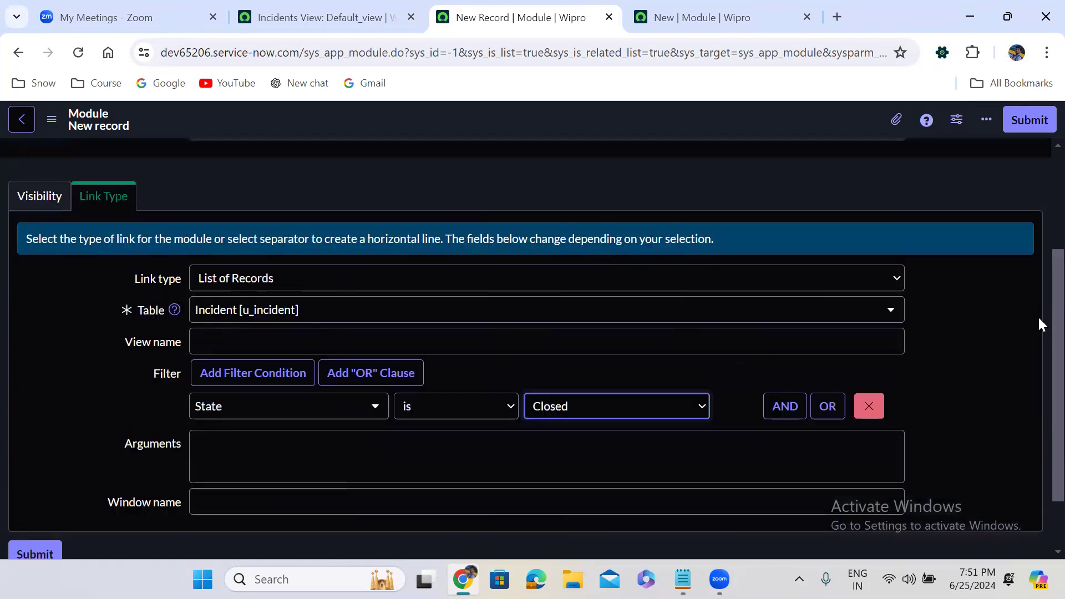
click(1039, 122)
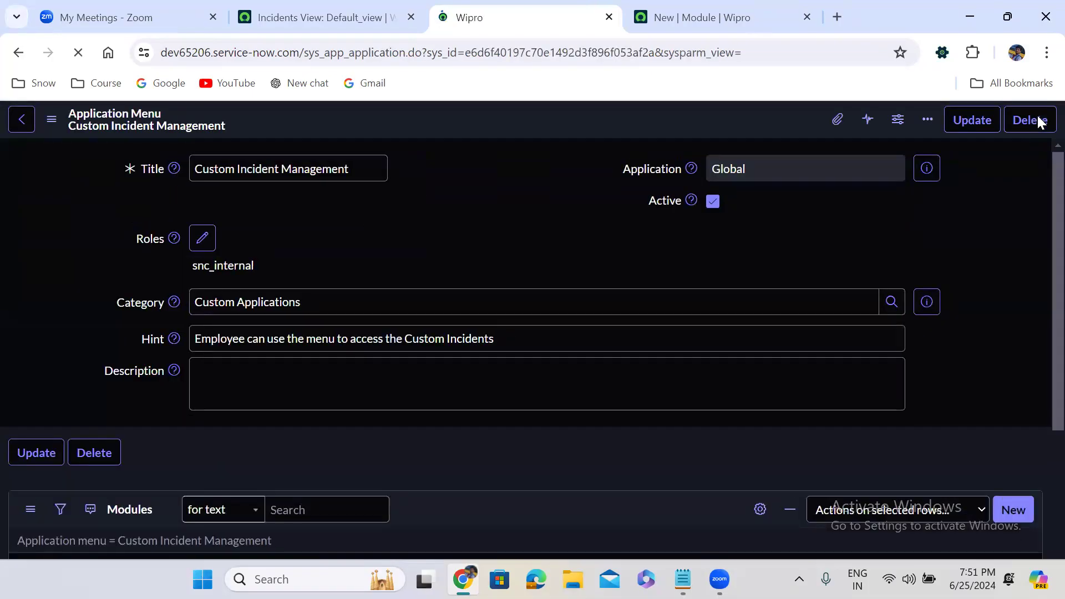
Step: Review the menu's six modules down to Closed and start a seventh new module
scroll(414, 319, down, 9)
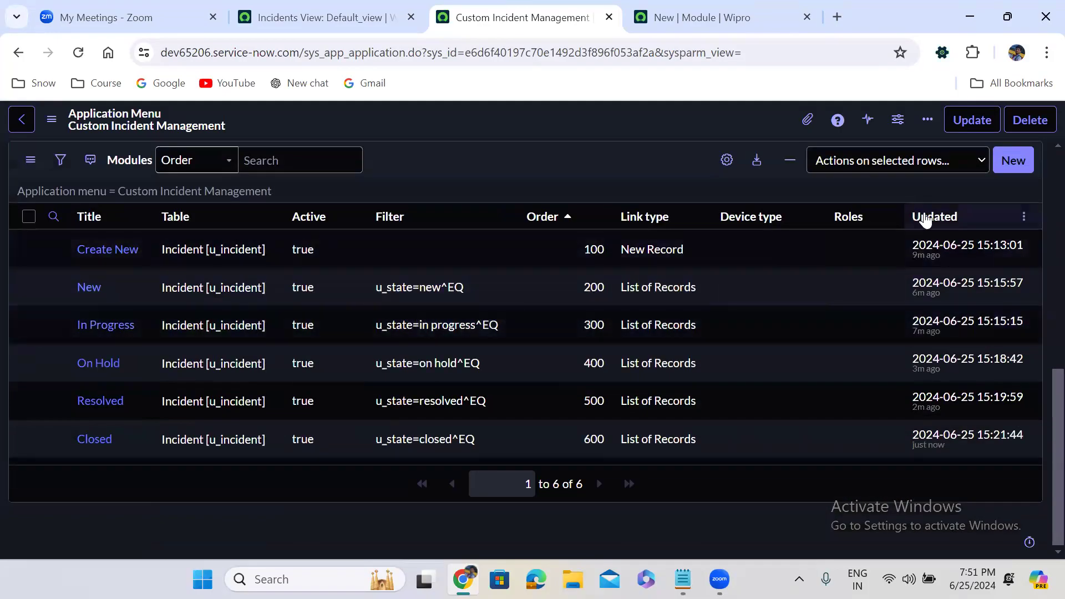
click(1013, 161)
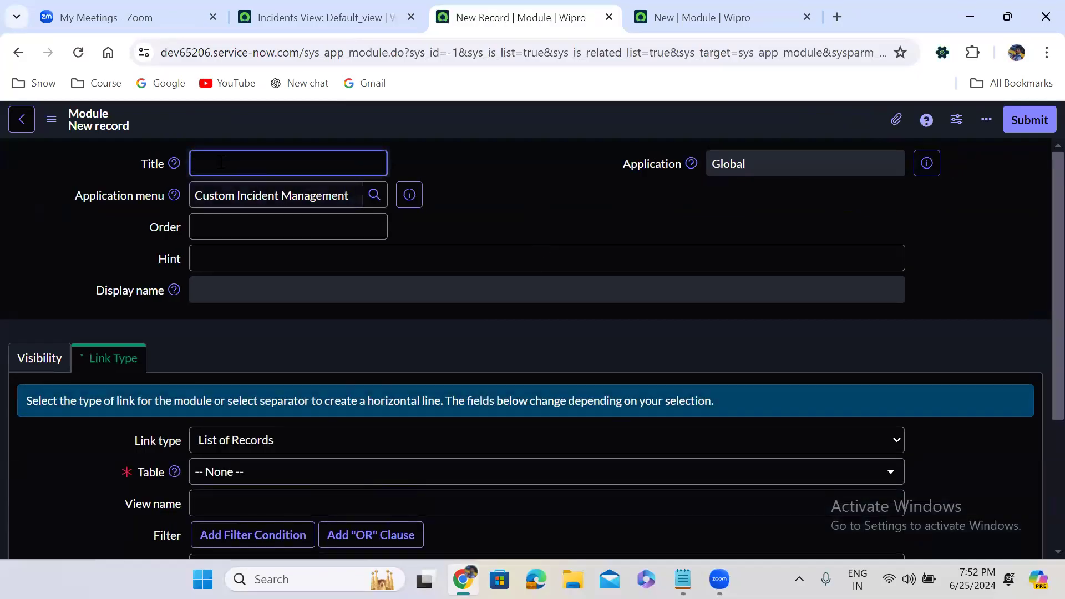
Step: Title the new module Cancelled with order 700
text(Cancelled)
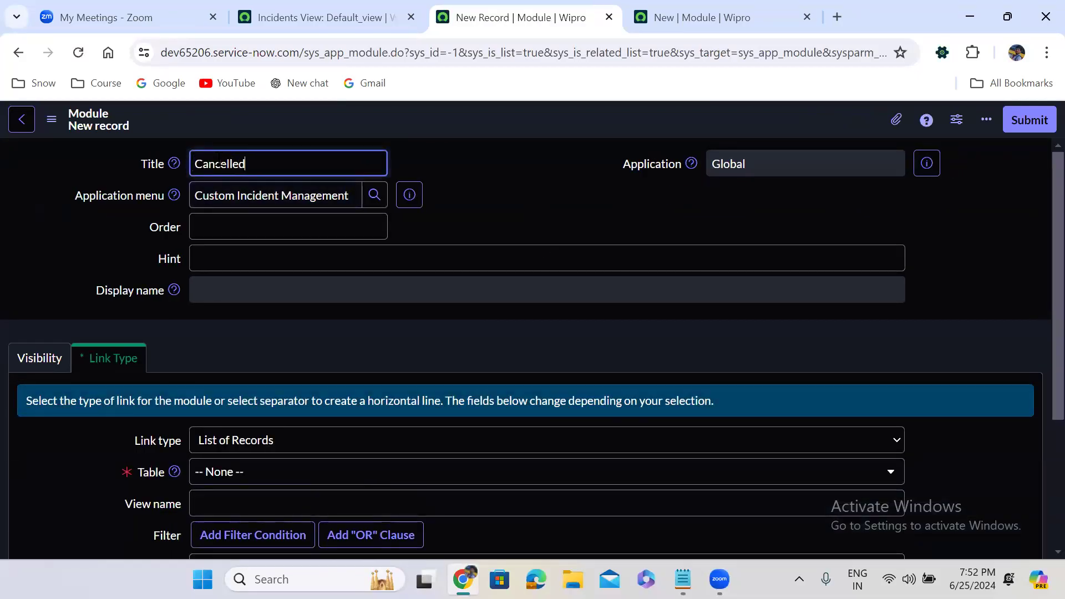
click(275, 229)
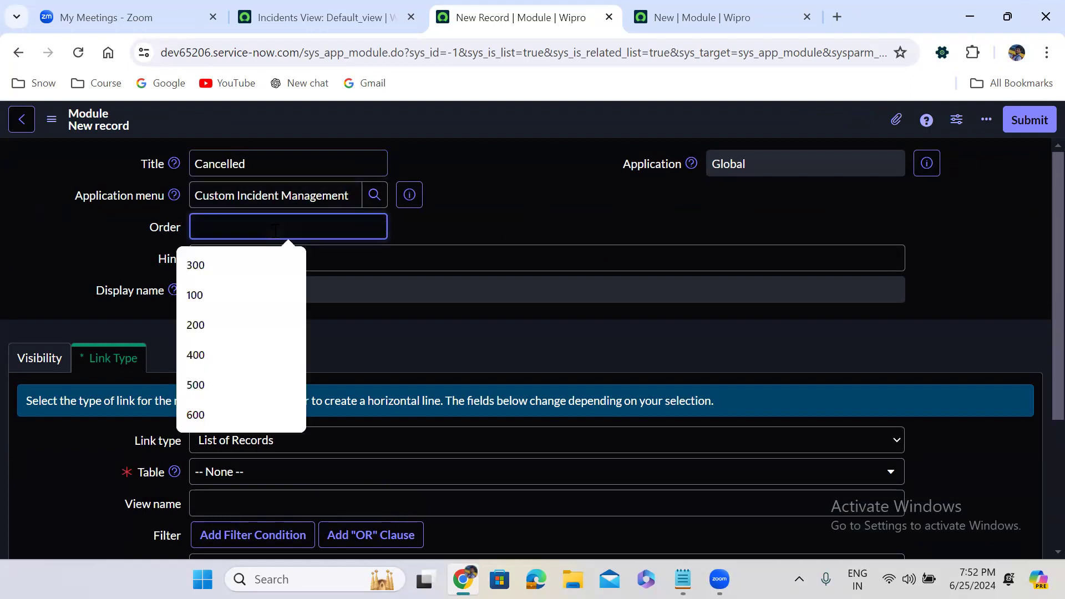
text(700)
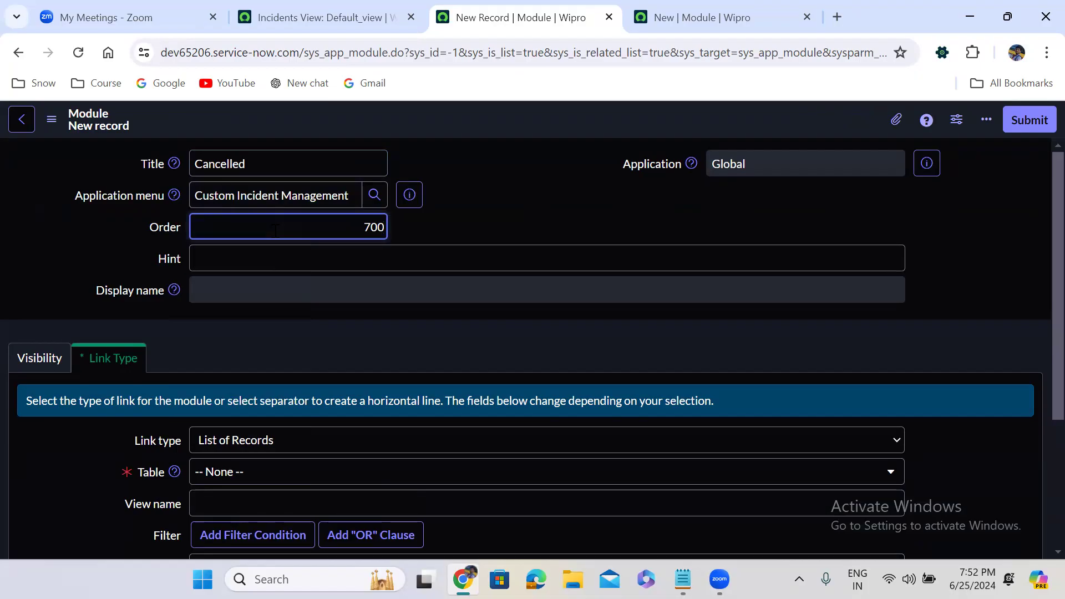
click(441, 337)
scroll(441, 337, down, 3)
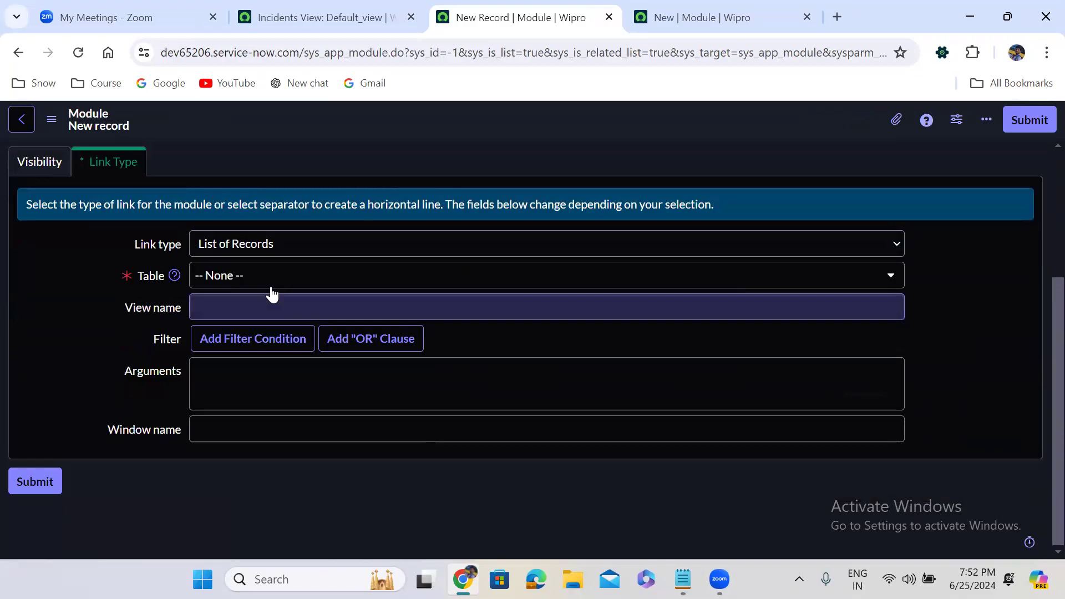
Step: Point it at the Incident [u_incident] table filtered on State is Cancelled, and submit
click(270, 284)
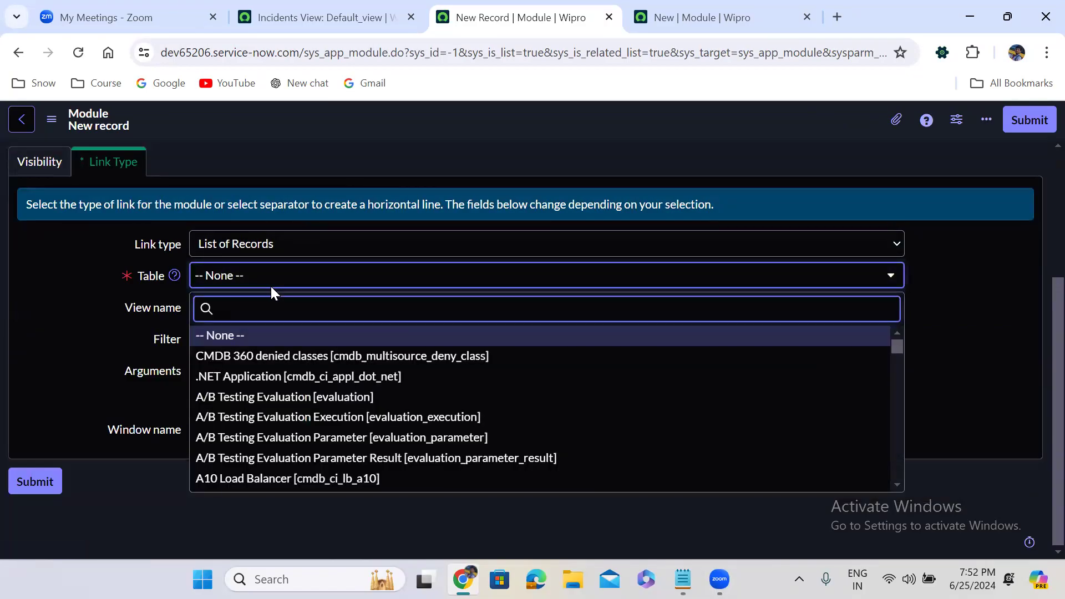
text(incident)
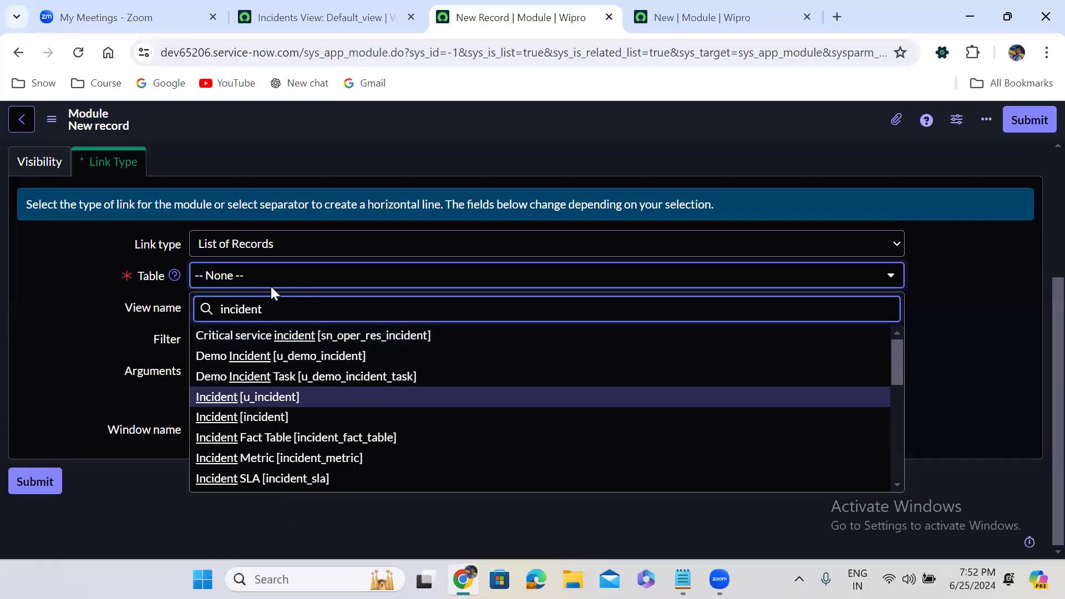
key(Return)
click(376, 350)
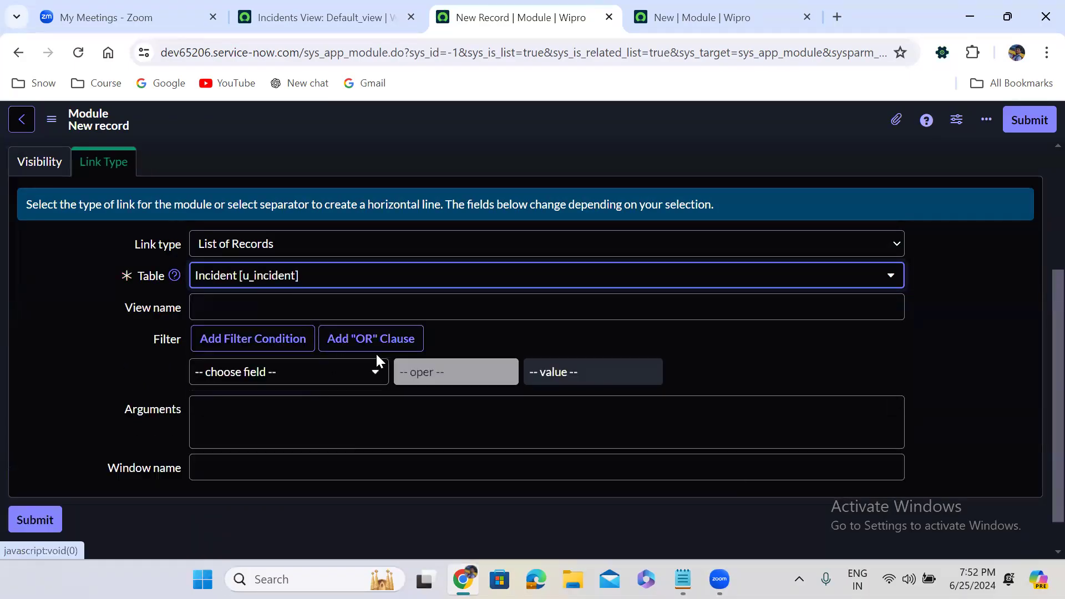
click(283, 372)
text(stat)
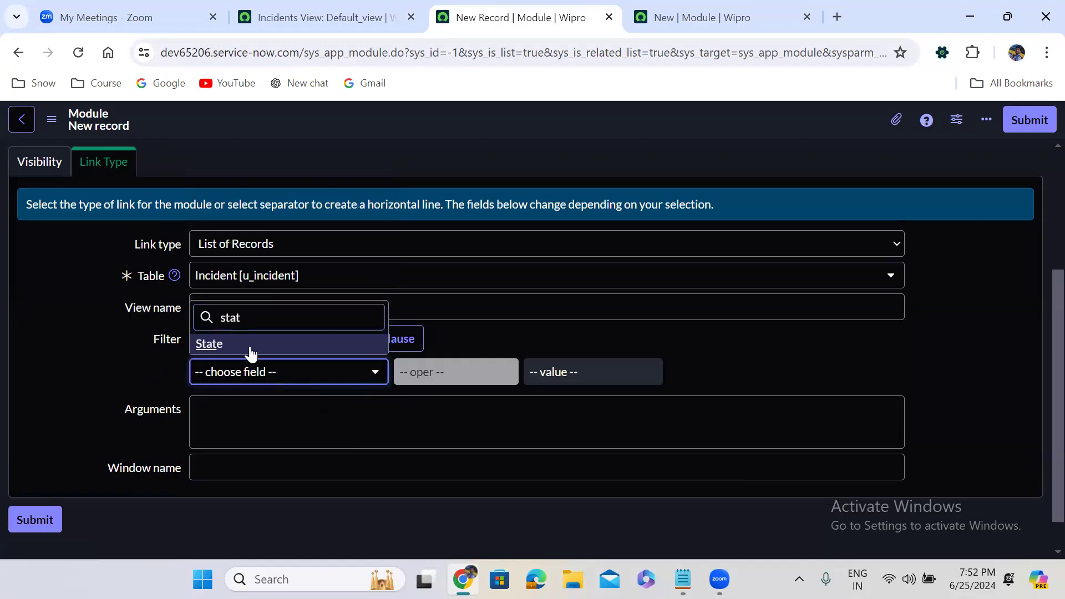
click(251, 353)
click(578, 373)
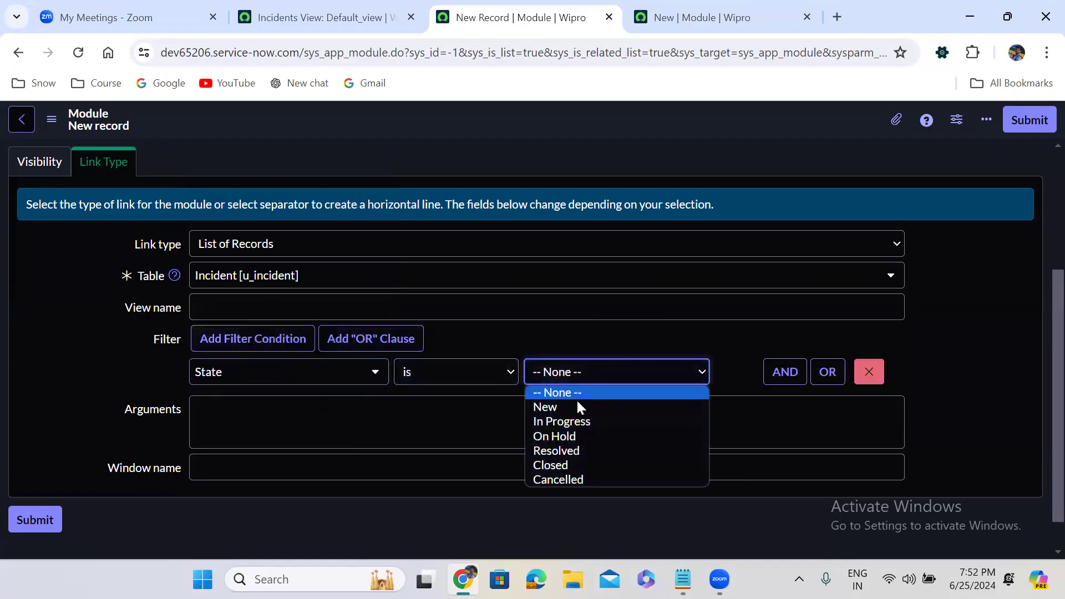
click(582, 478)
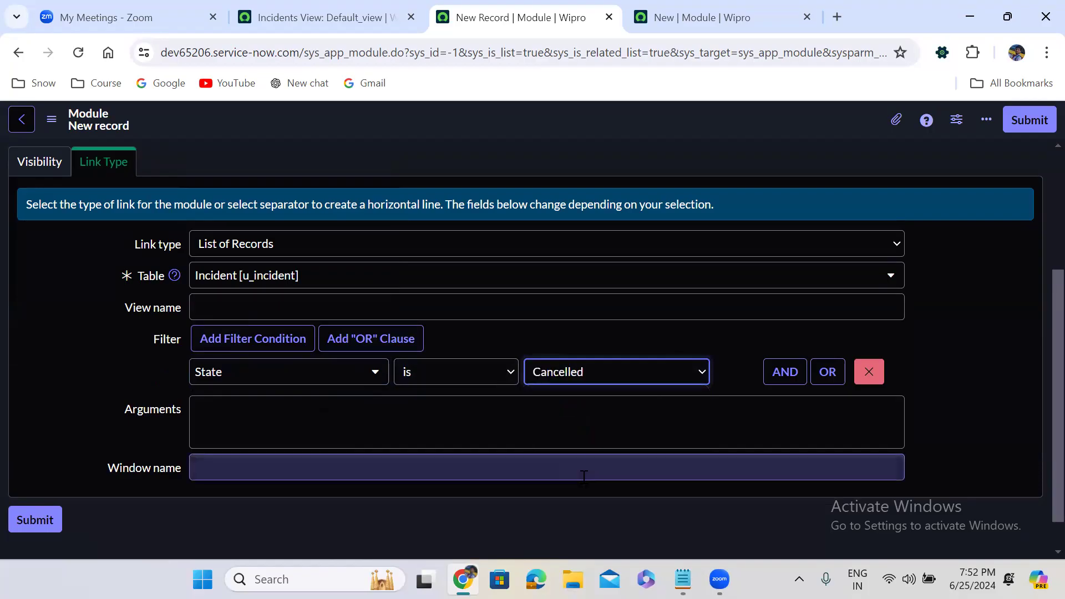
click(1028, 120)
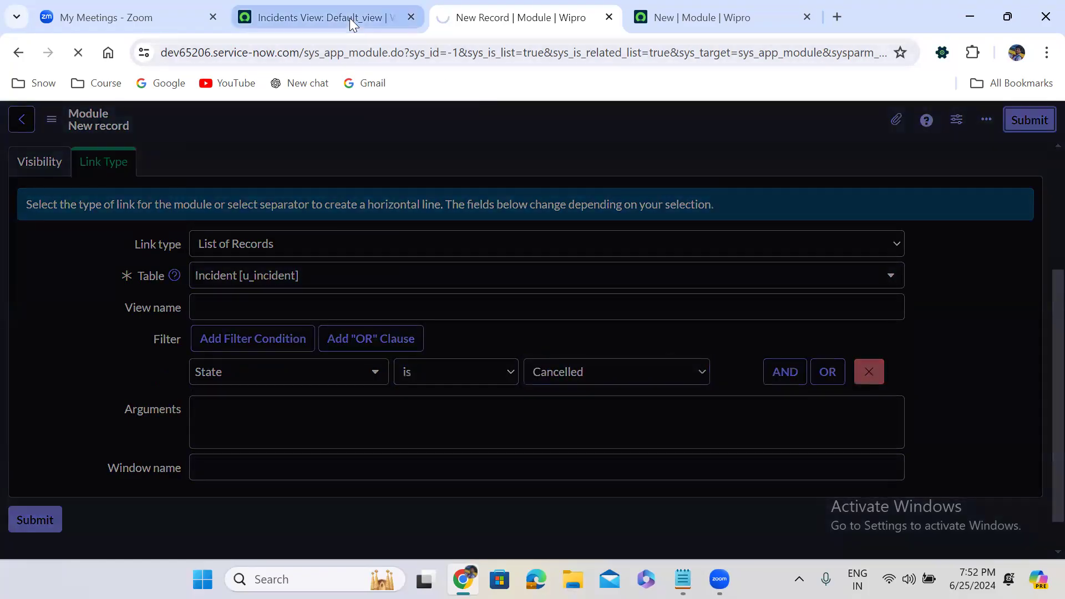
click(349, 18)
Step: Log out of the ServiceNow instance from the user profile menu
click(105, 125)
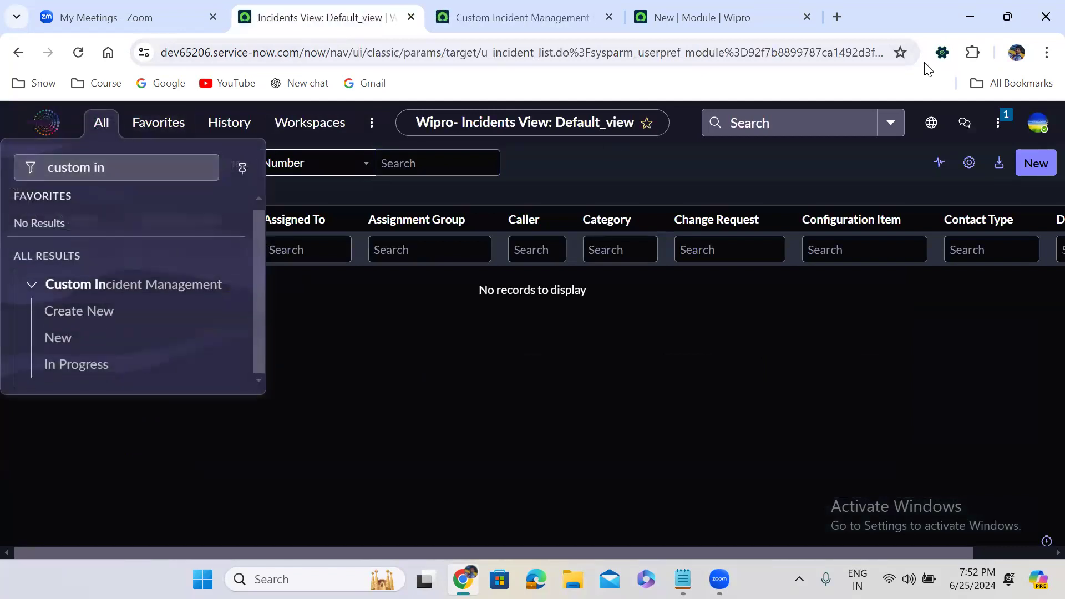
click(1037, 123)
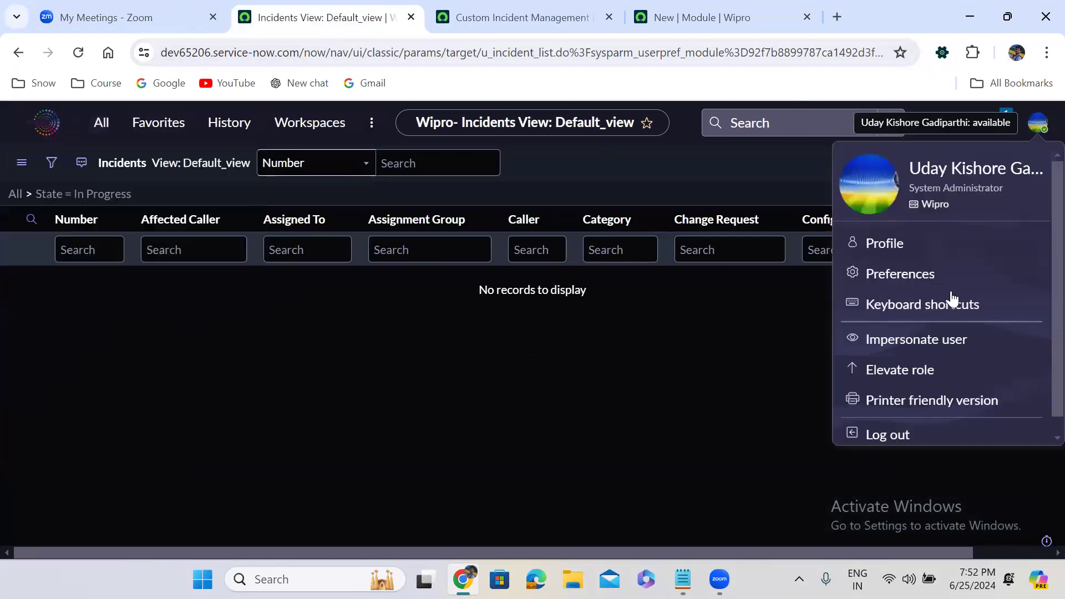
click(899, 434)
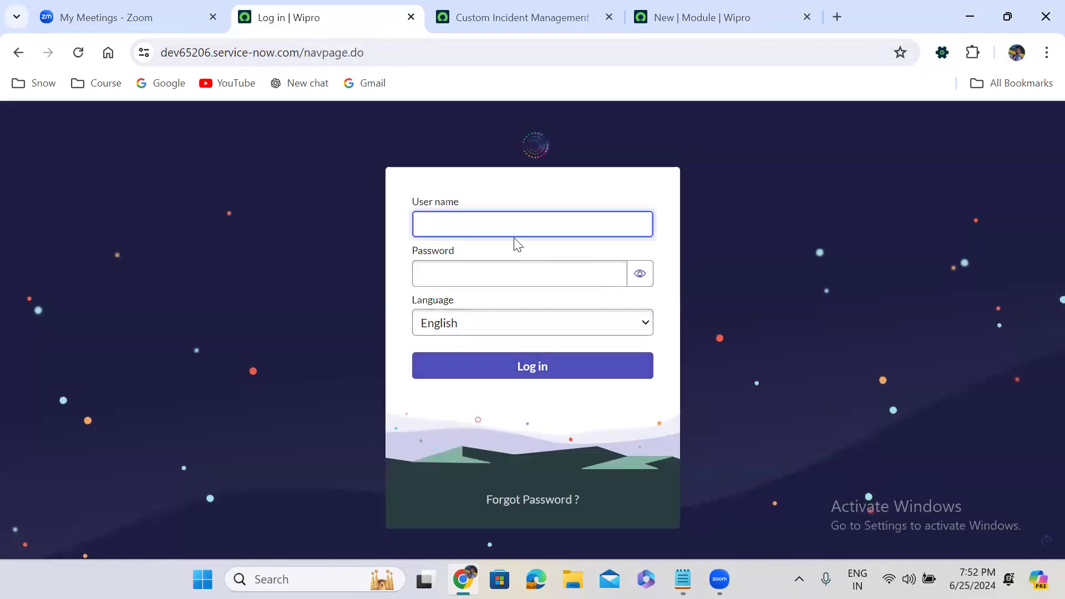
Step: Log back in with the admin user name and its password
text(admin)
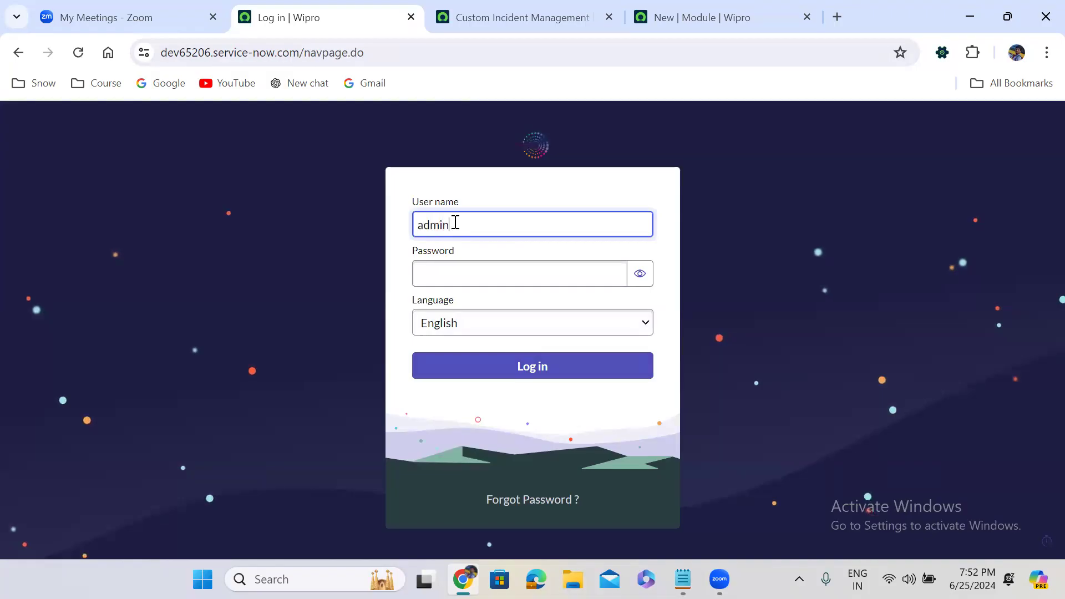
key(Tab)
text(*********)
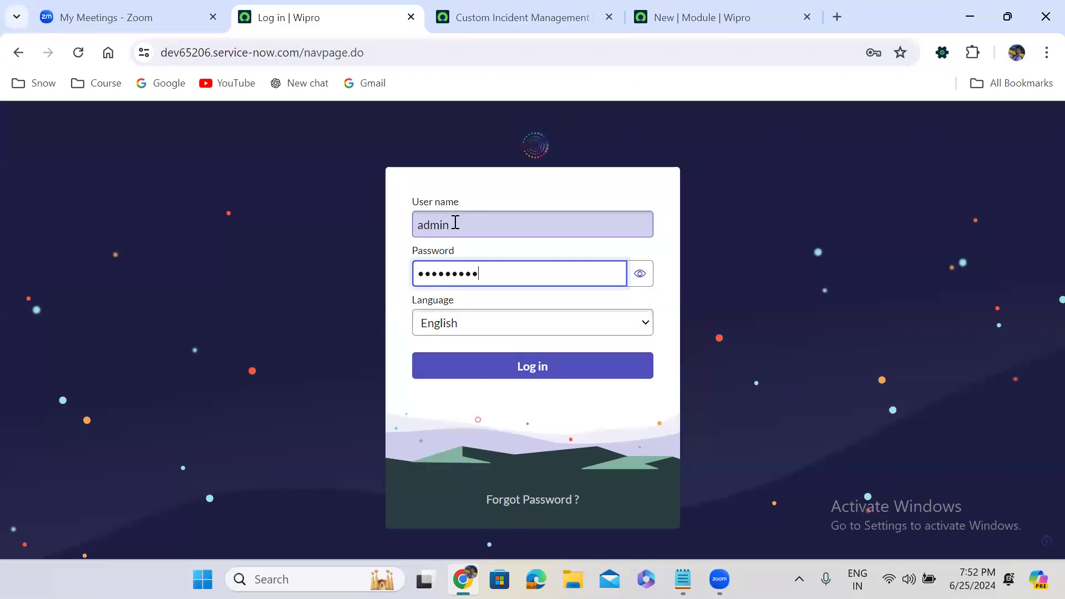
click(542, 366)
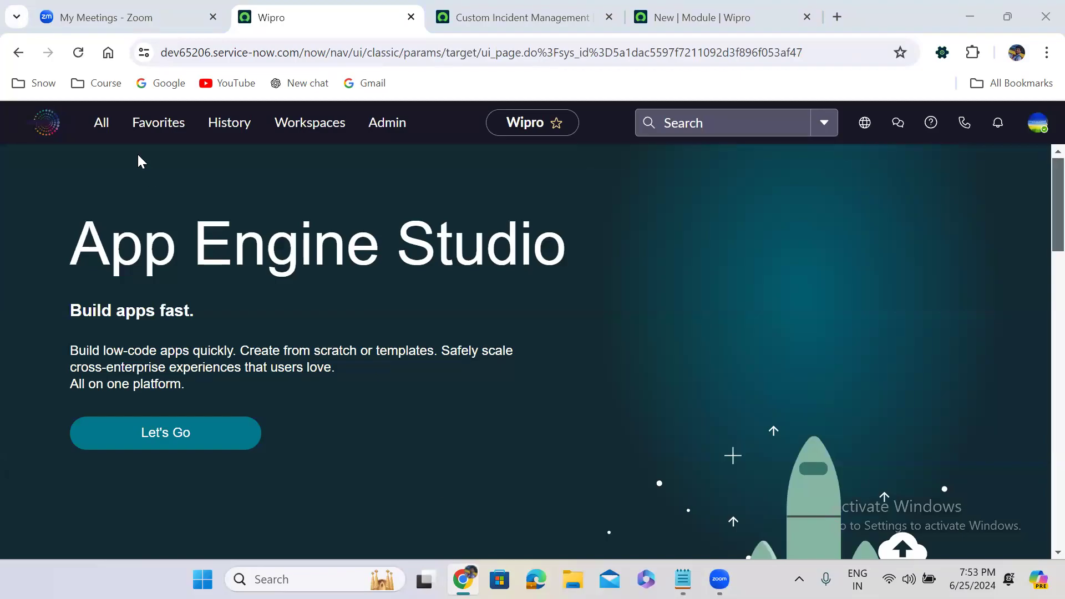
Step: Filter the navigator for 'custom inc' and open the Create New, New and In Progress modules
click(102, 125)
text(cust)
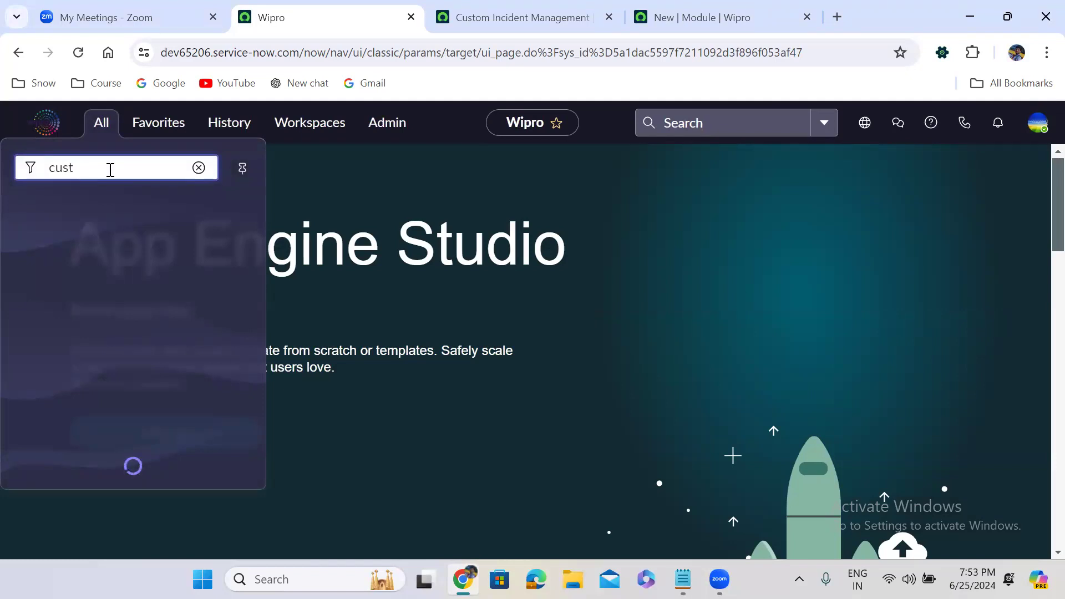
text(om inc)
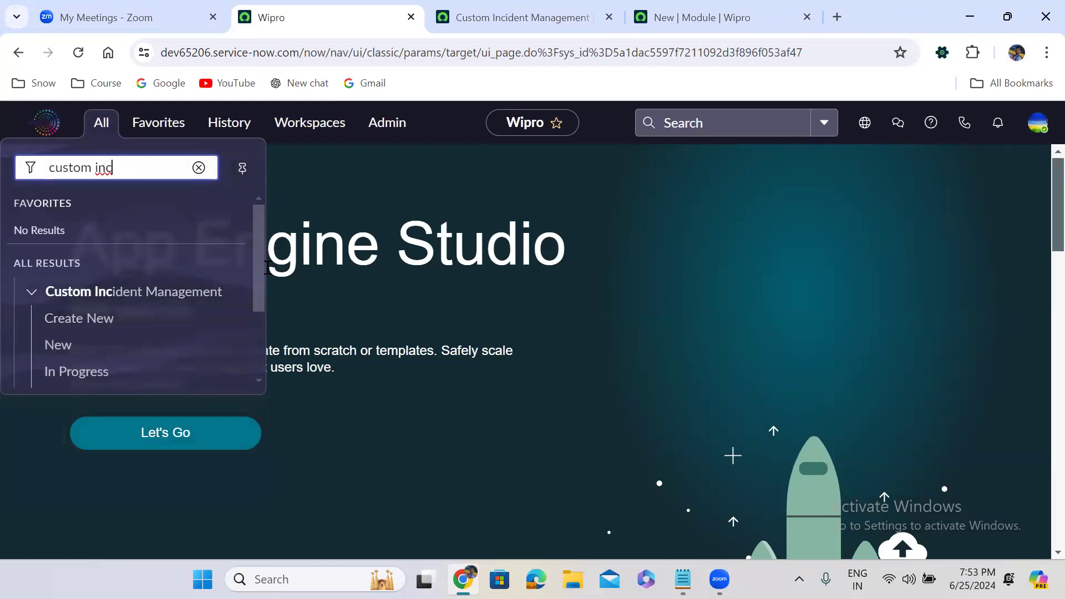
drag(260, 256, 260, 337)
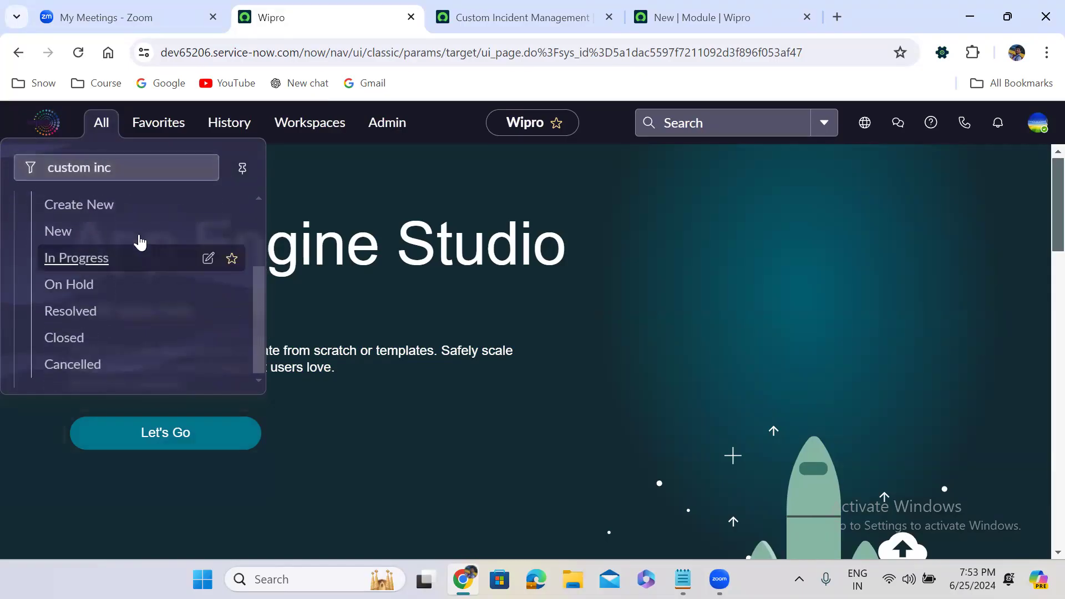
click(79, 205)
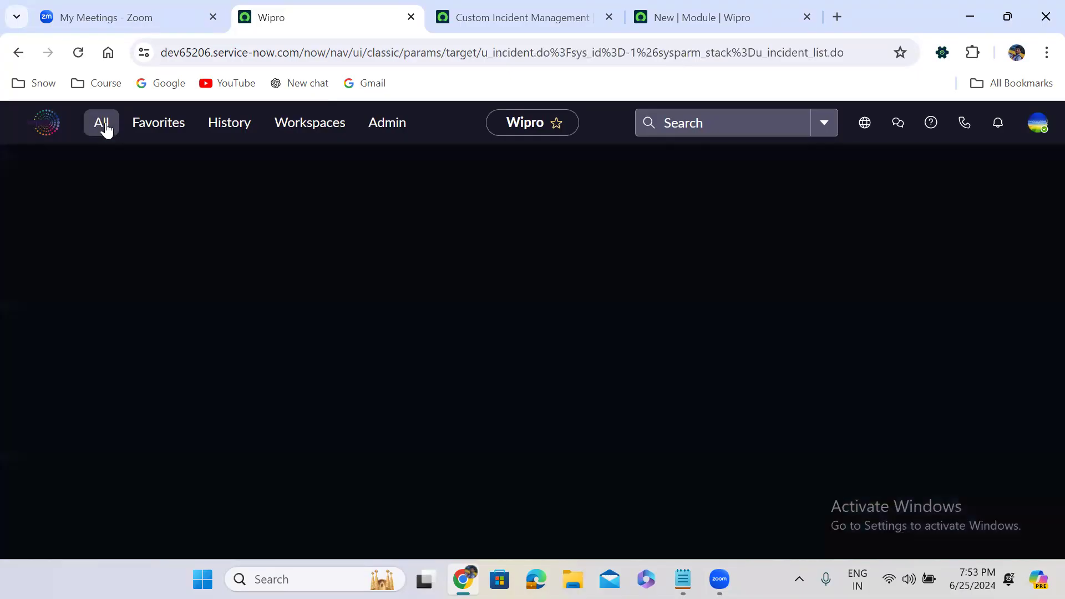
click(103, 126)
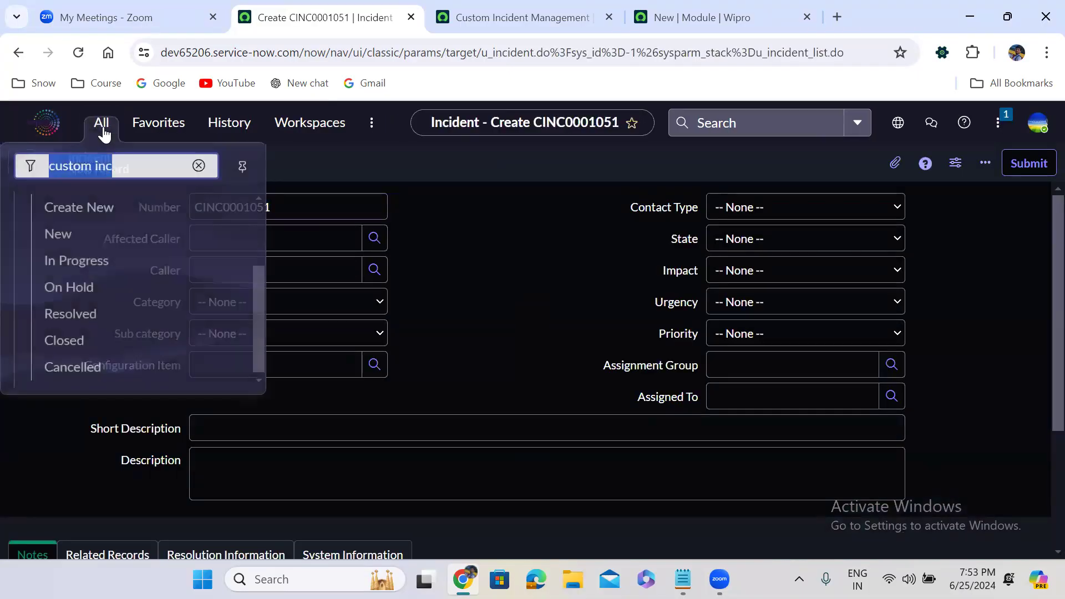
click(72, 232)
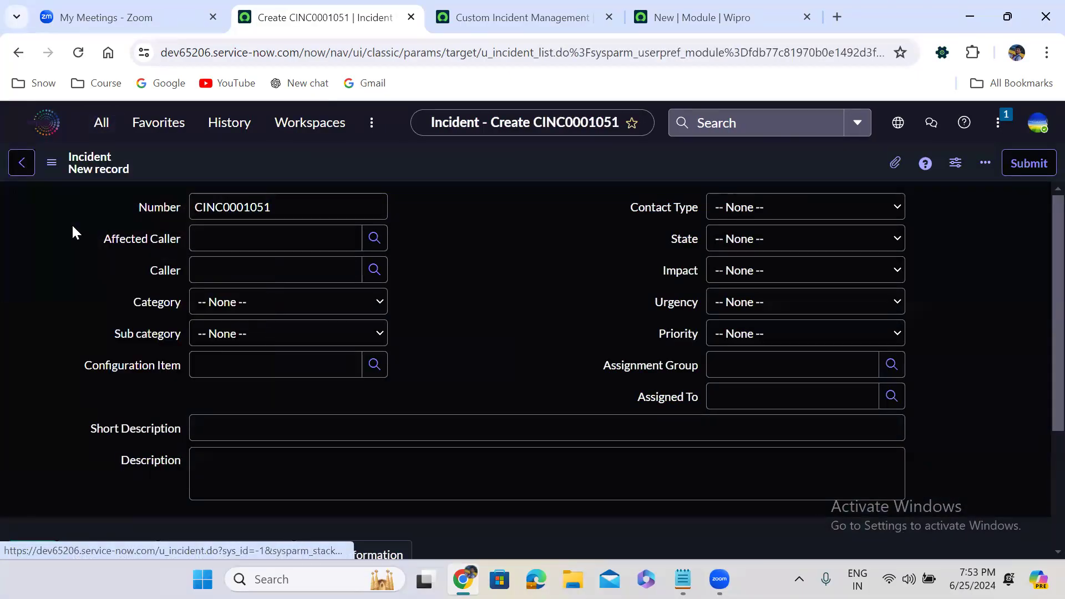
click(101, 123)
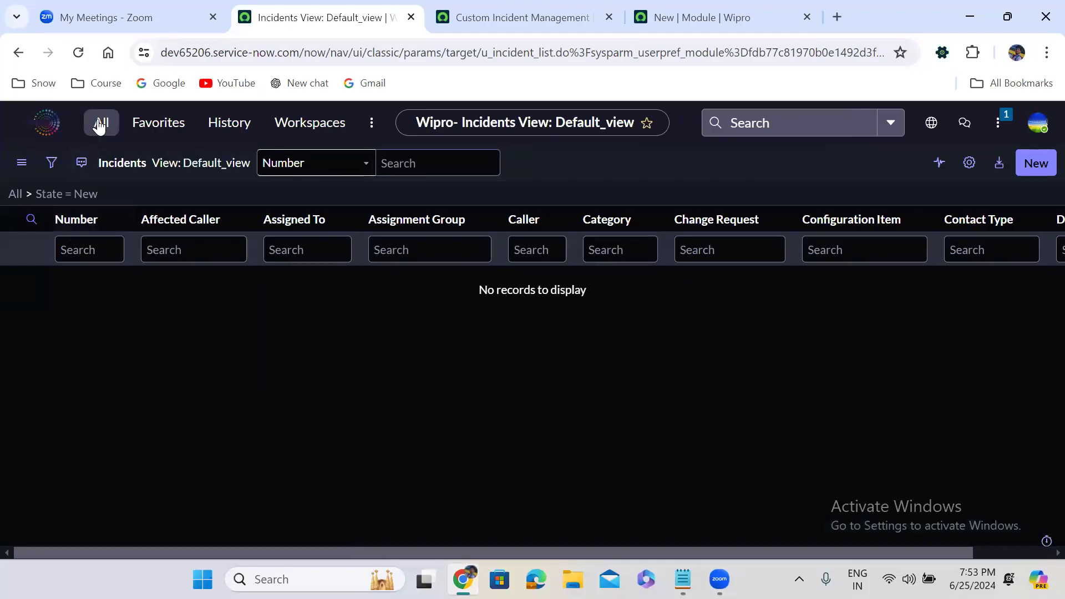
click(84, 258)
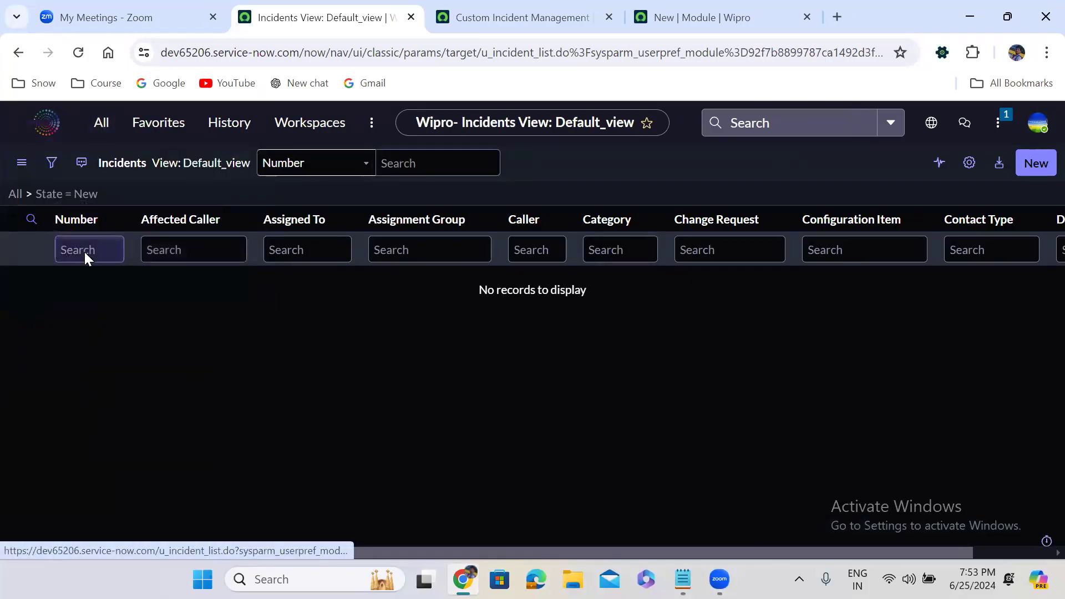
Step: Open the On Hold, Resolved, Closed and Cancelled modules, then return to the New module record
click(101, 123)
click(85, 285)
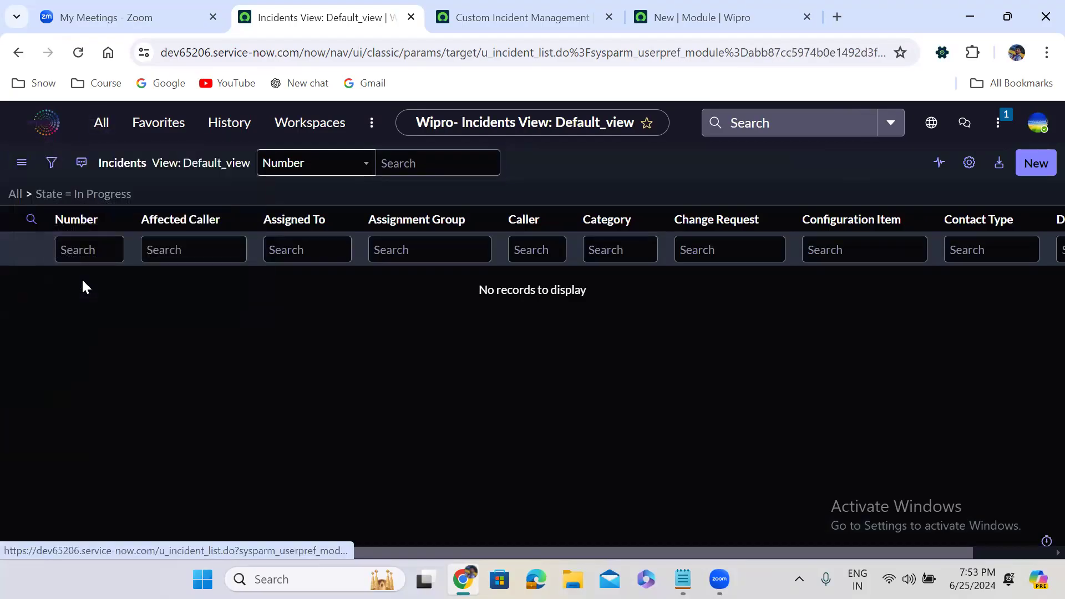
click(104, 126)
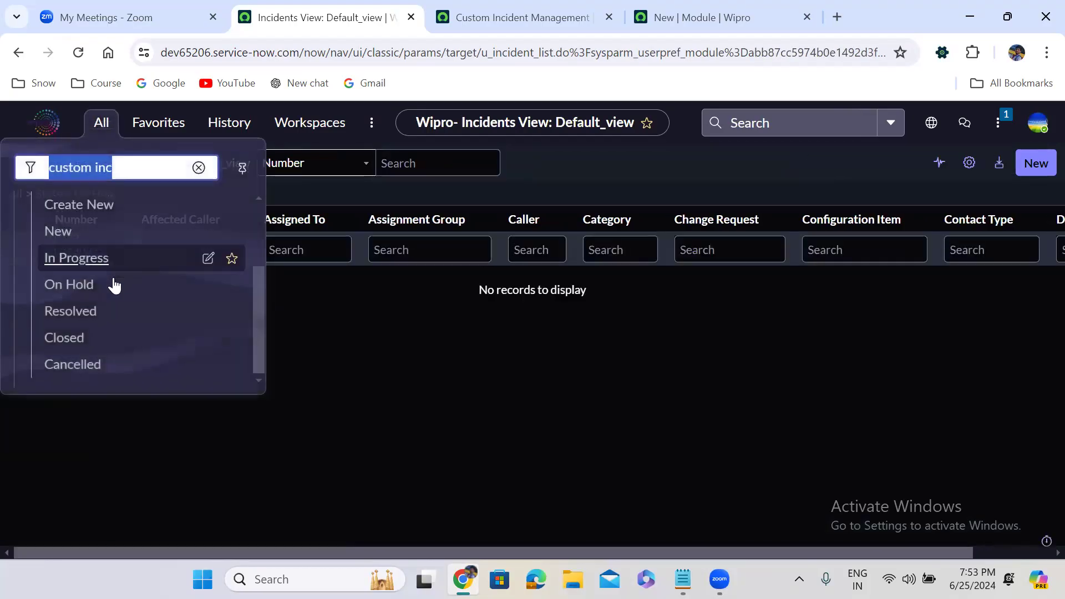
click(106, 311)
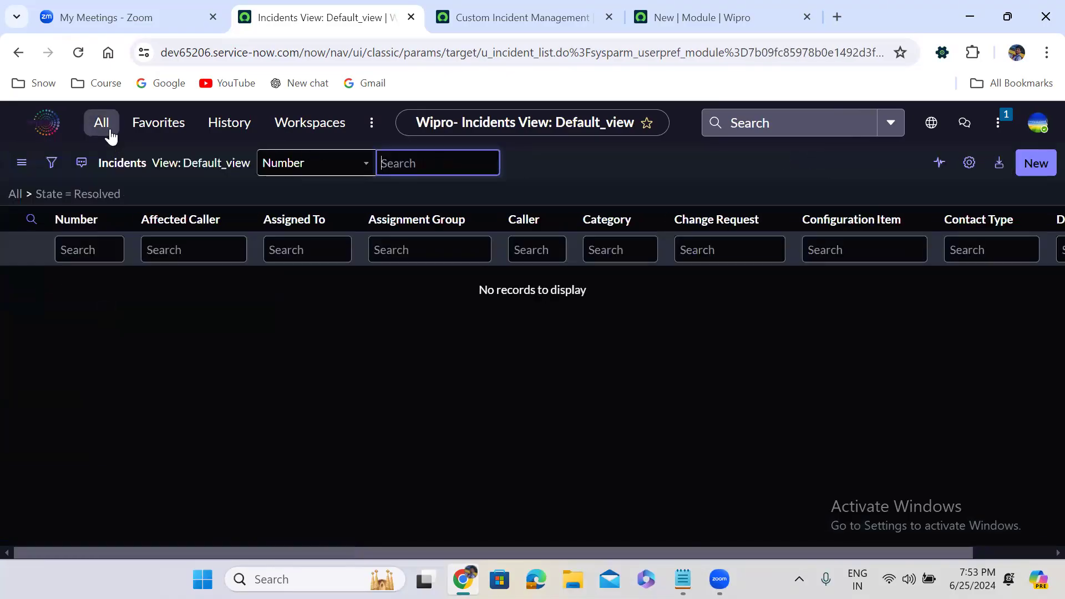
click(103, 126)
click(81, 336)
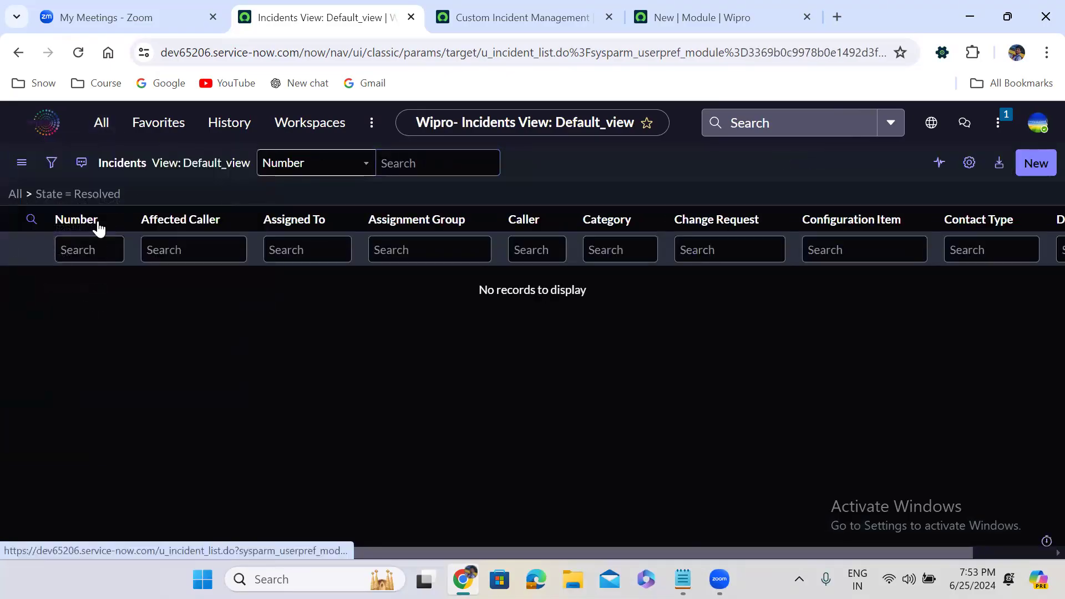
click(105, 124)
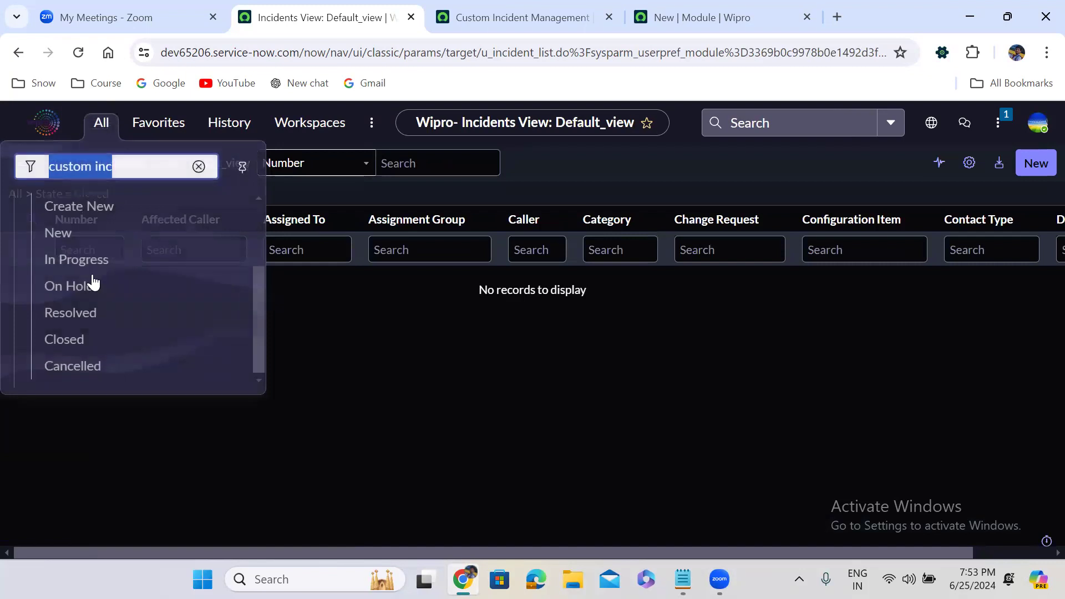
click(67, 371)
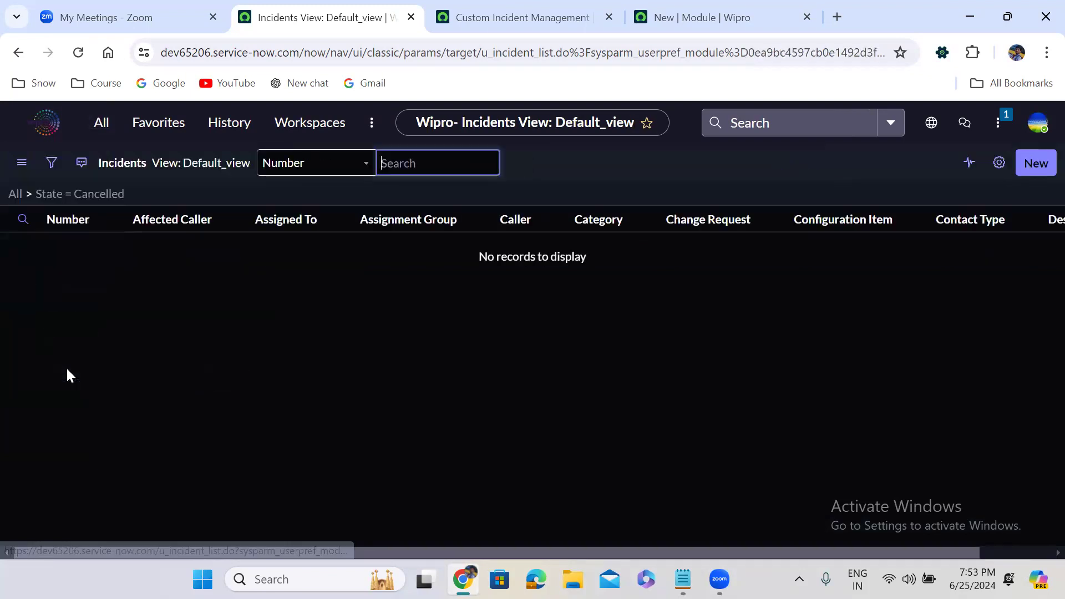
click(102, 131)
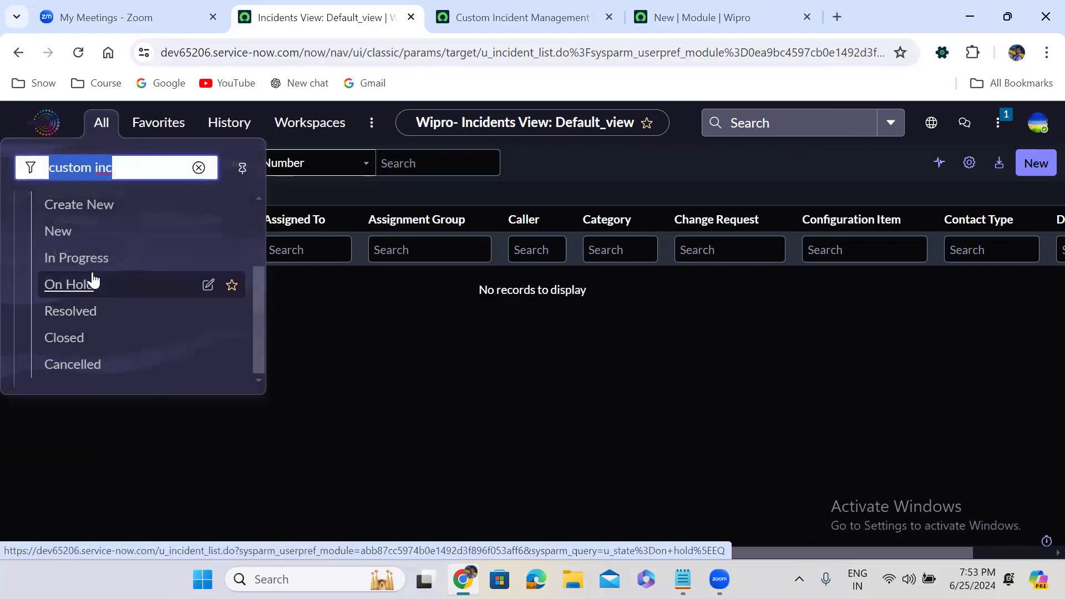
click(685, 17)
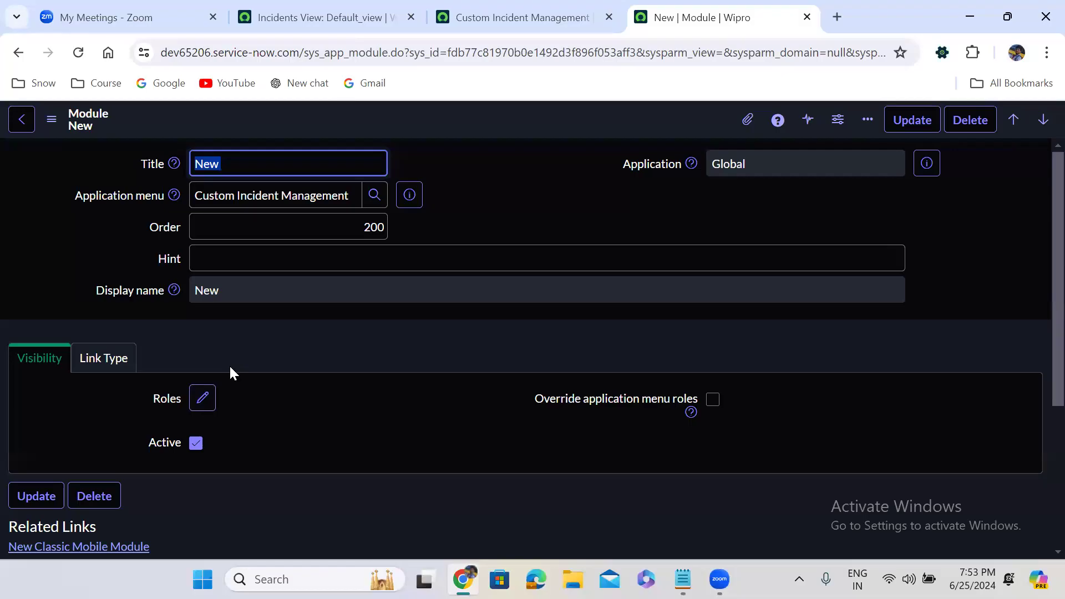
Step: Replace snc_internal with itil as the application menu's required role and save it
click(541, 8)
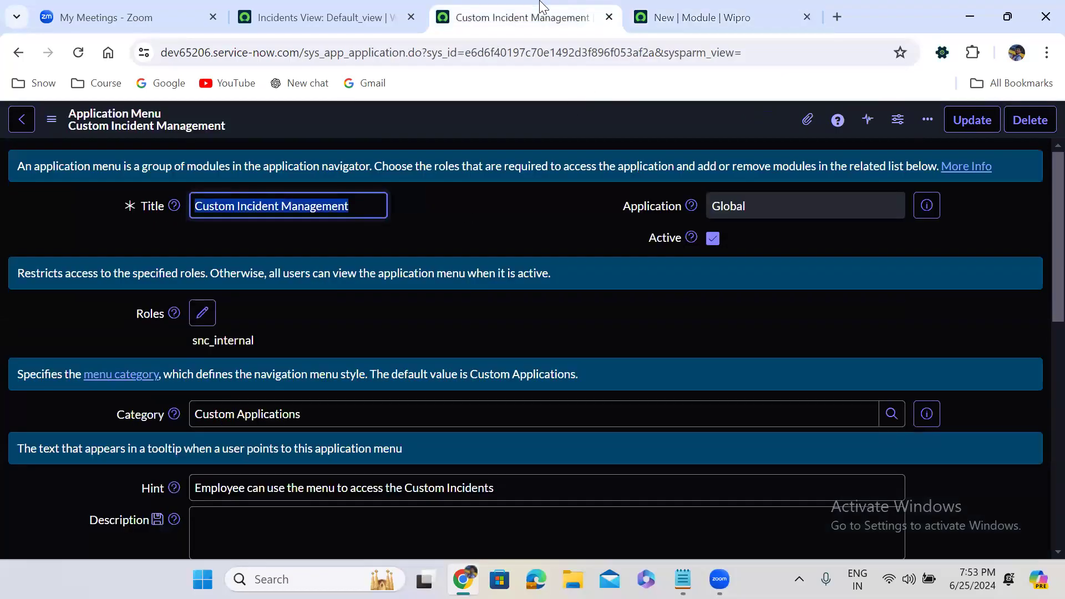
click(370, 254)
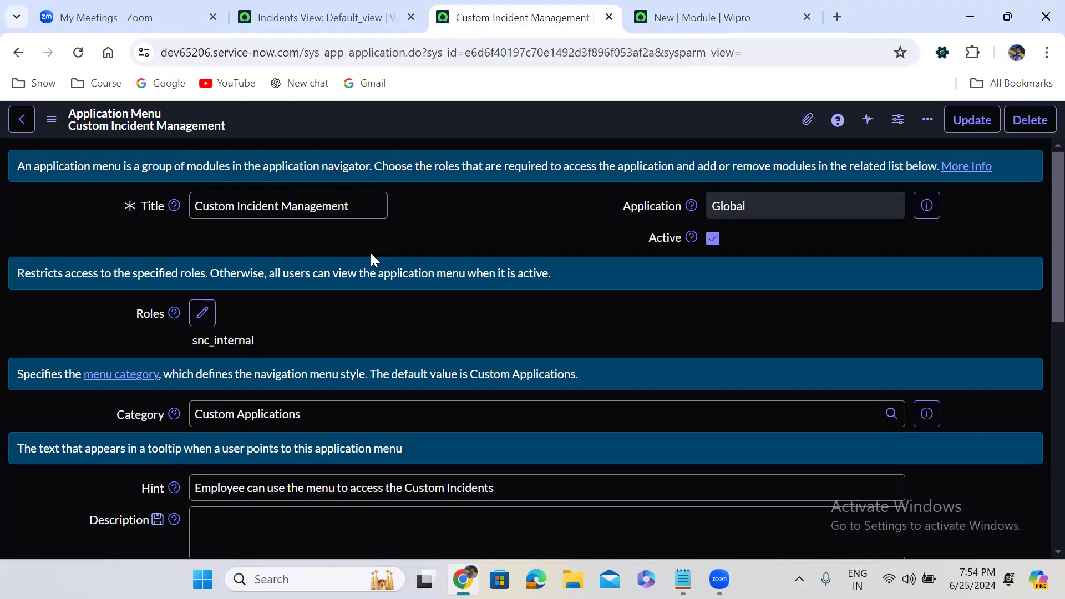
click(203, 313)
click(580, 209)
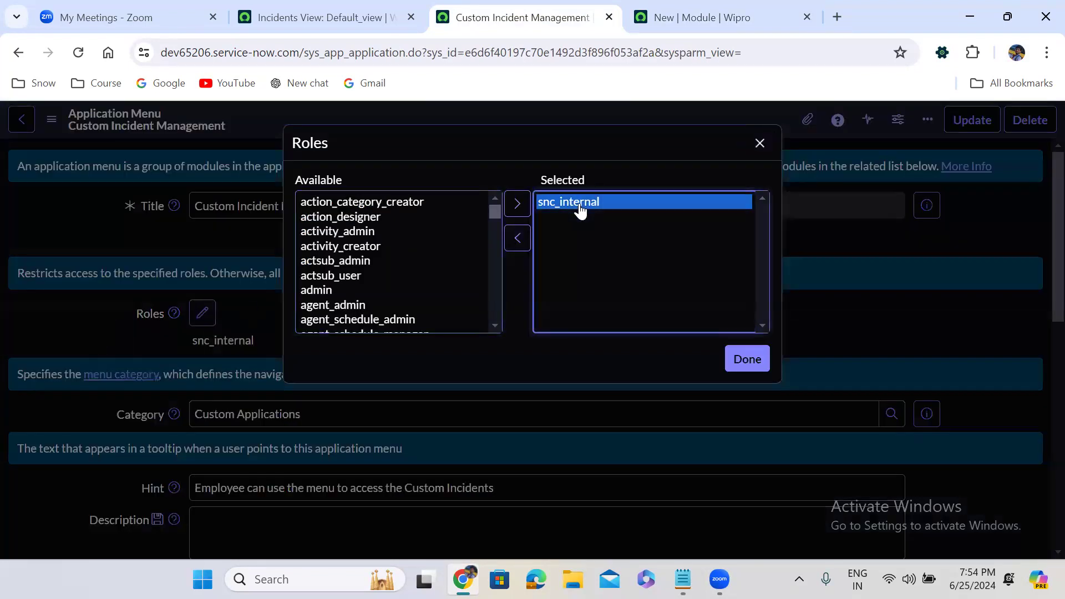
click(518, 238)
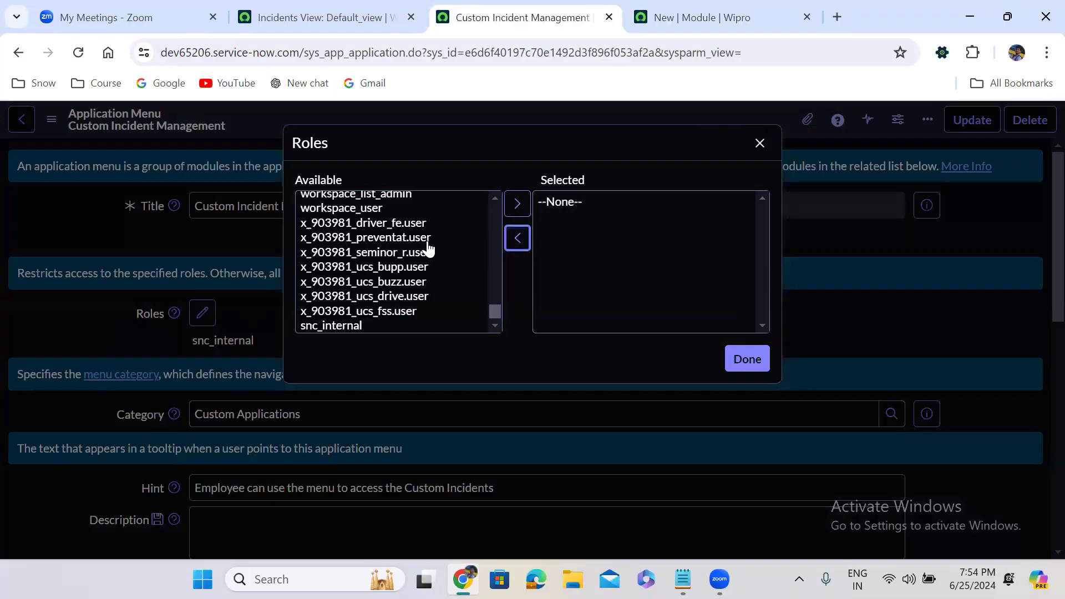
click(411, 243)
text(itil)
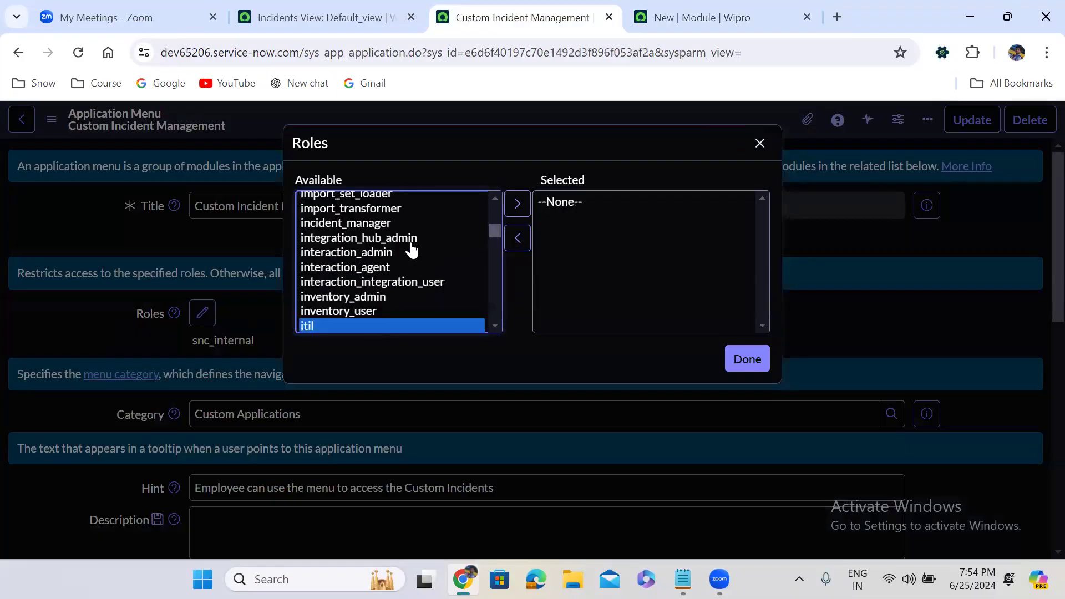
click(518, 204)
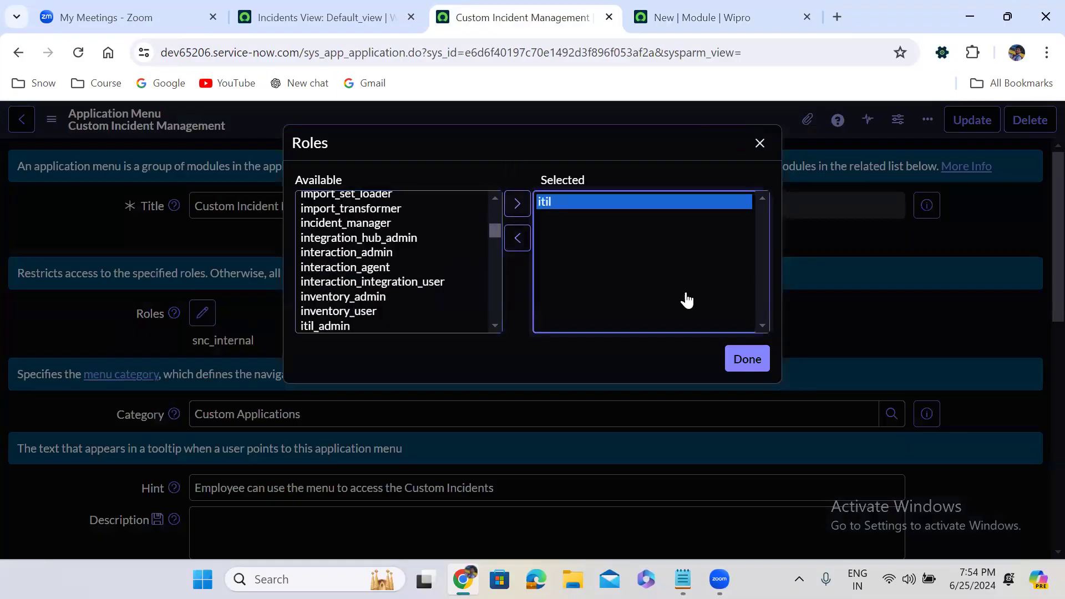
click(746, 358)
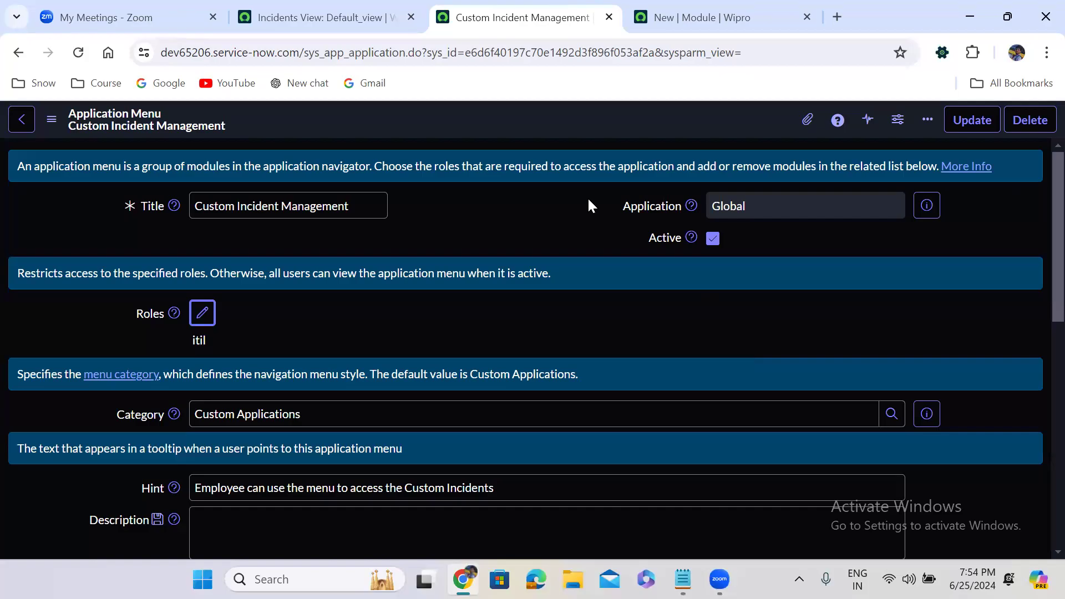
right_click(501, 128)
click(526, 136)
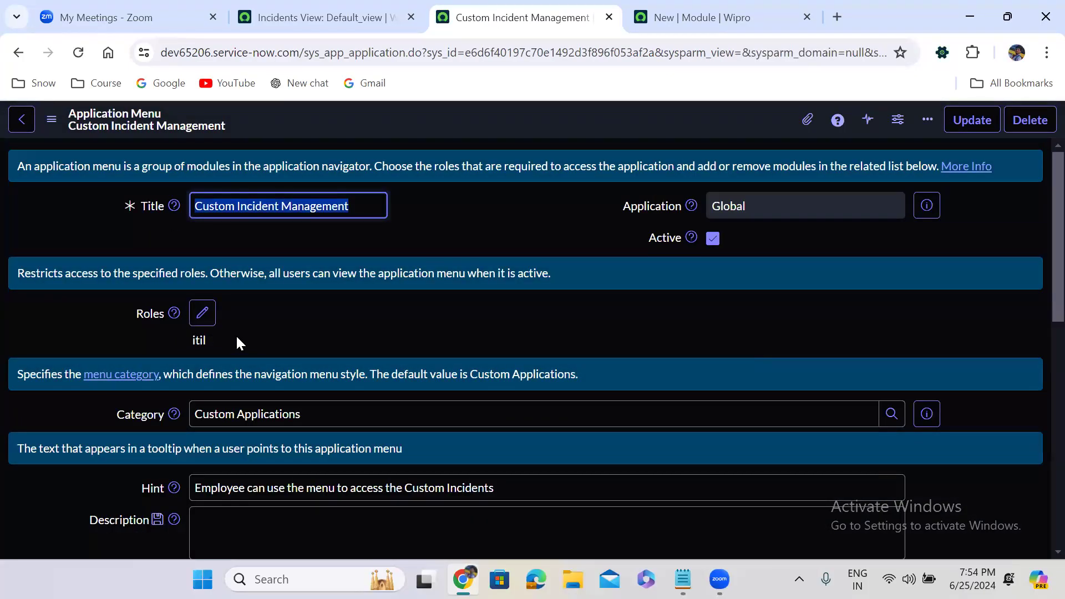
click(531, 305)
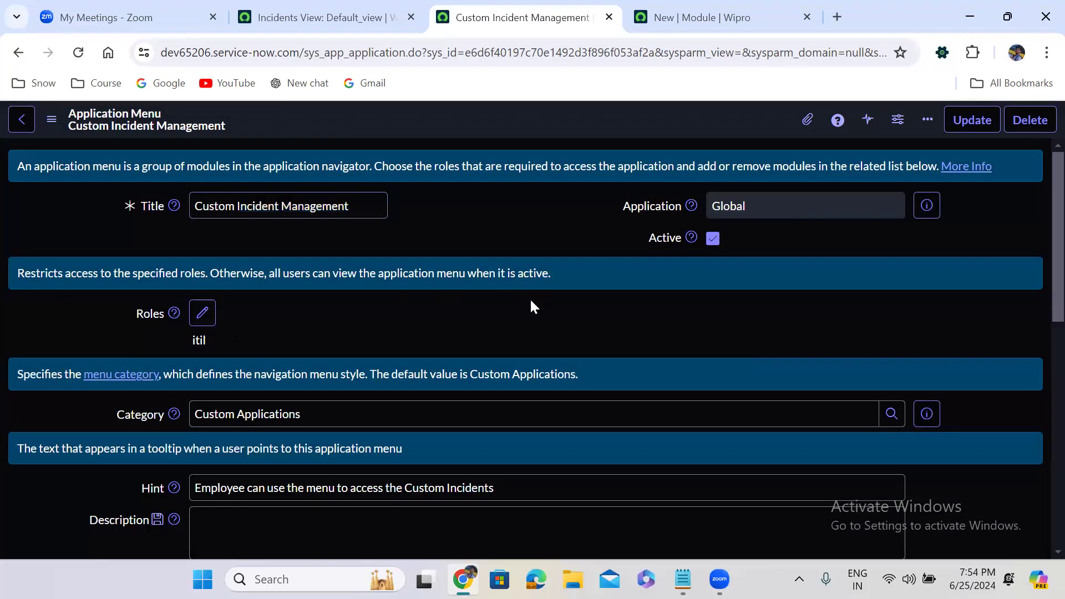
scroll(531, 302, down, 10)
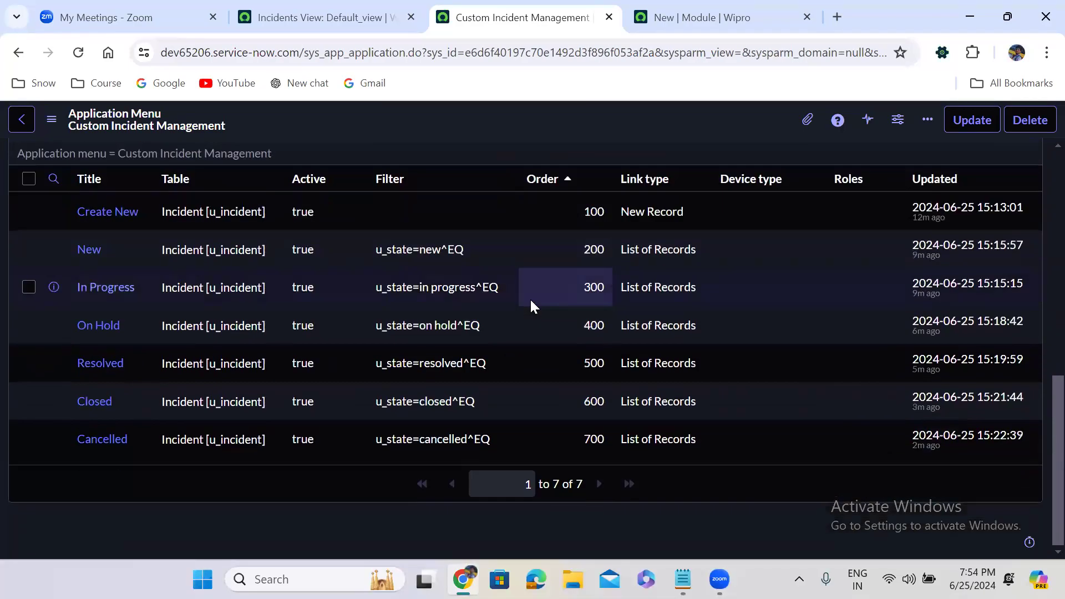
scroll(530, 298, up, 1)
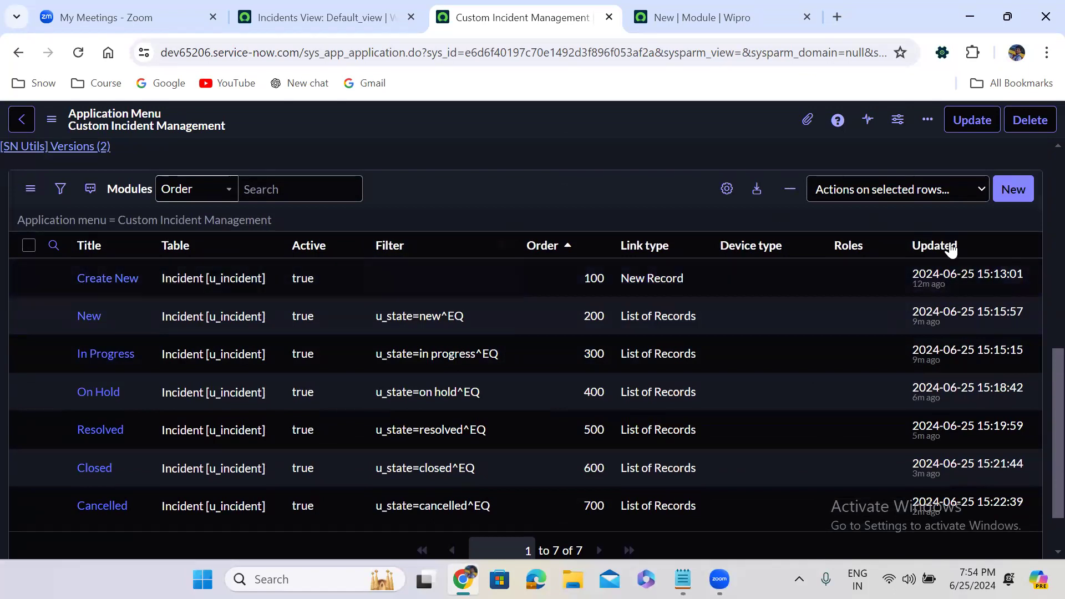
scroll(1041, 388, up, 15)
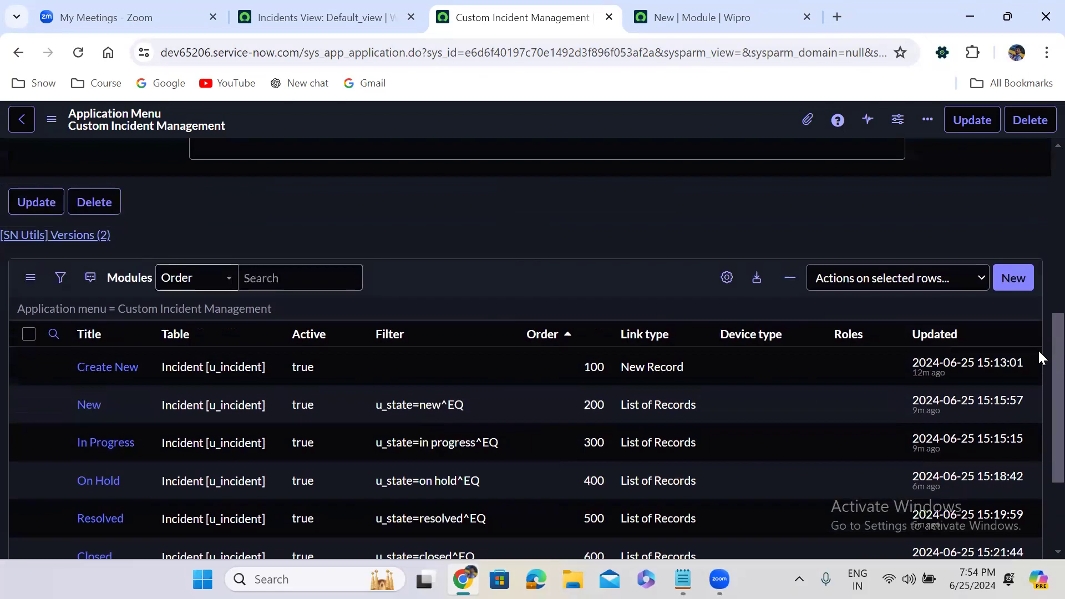
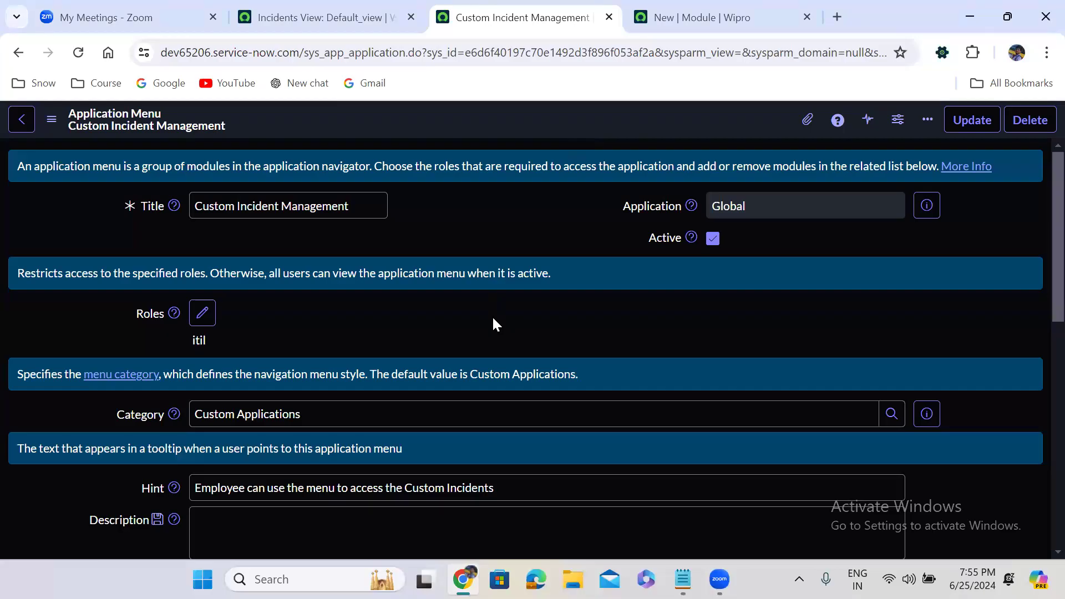
Step: Review the menu's Modules related list and return to the New module record, order 200
scroll(491, 315, down, 1)
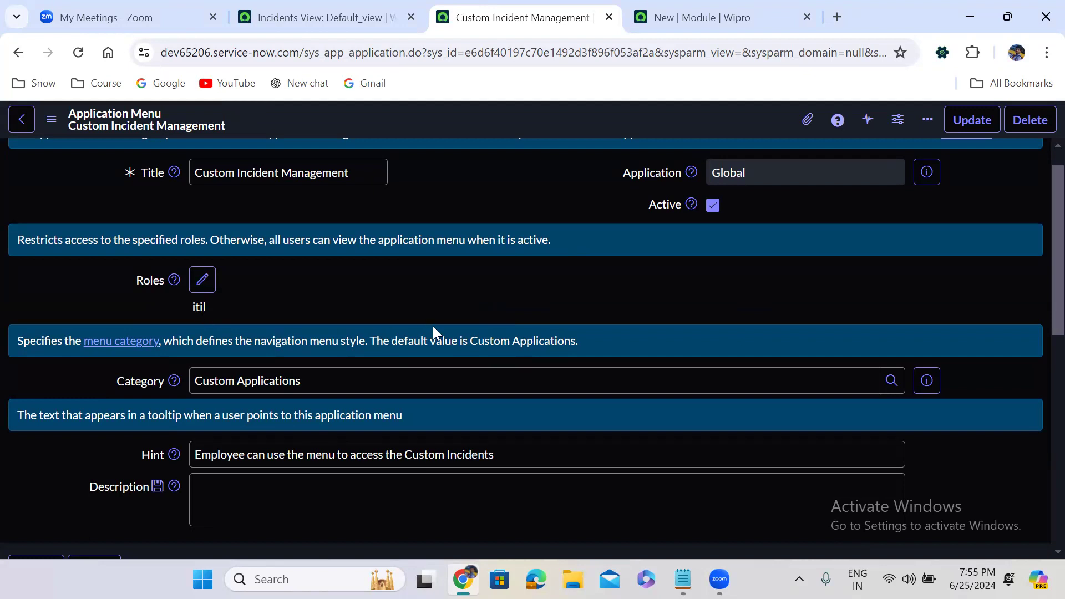
scroll(433, 326, down, 10)
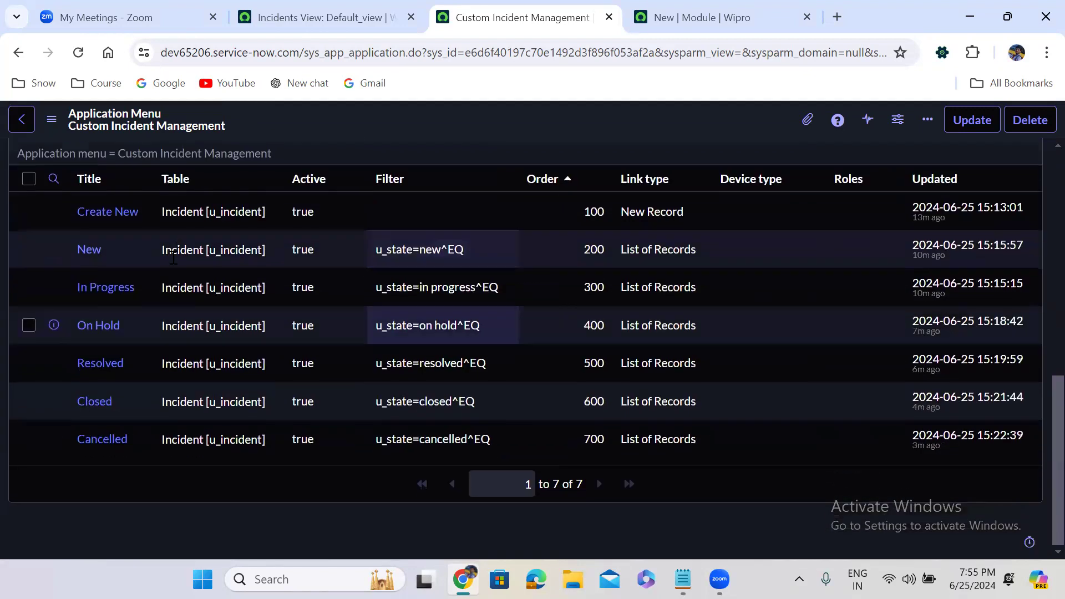
click(700, 17)
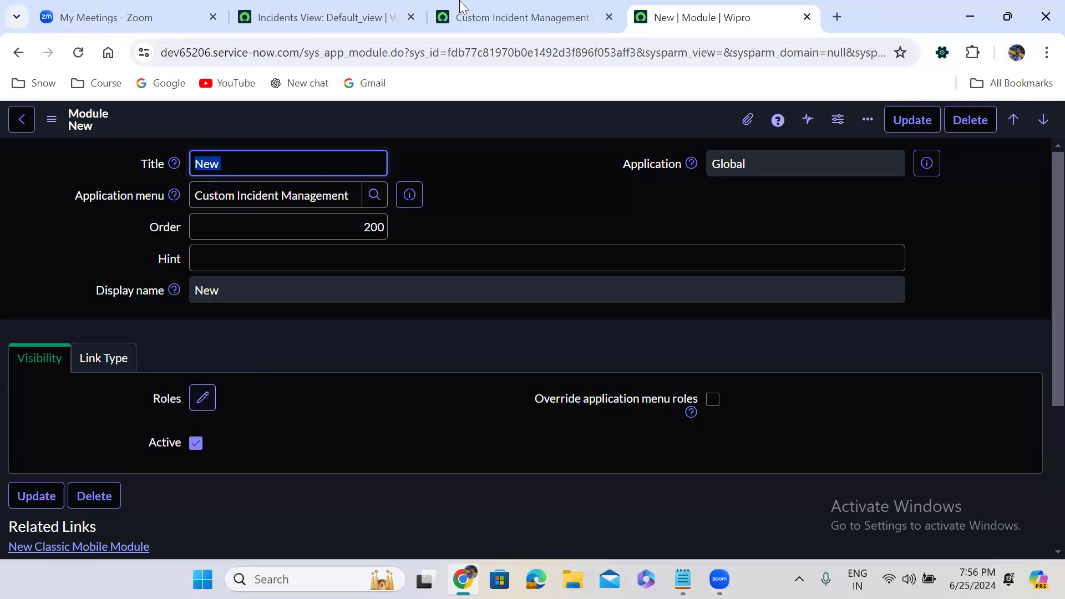
click(527, 8)
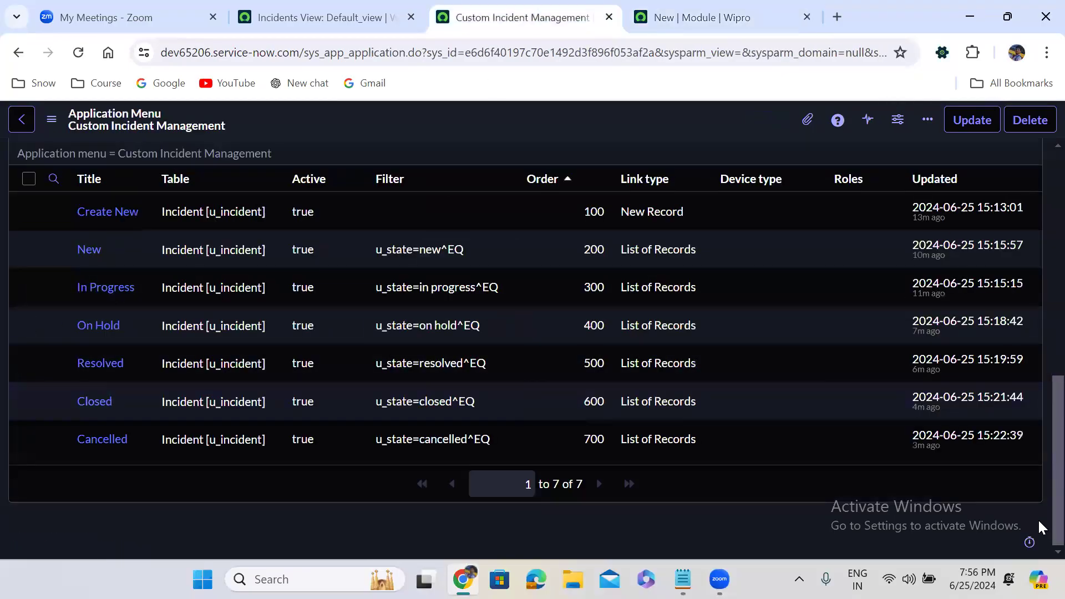
scroll(1039, 521, up, 3)
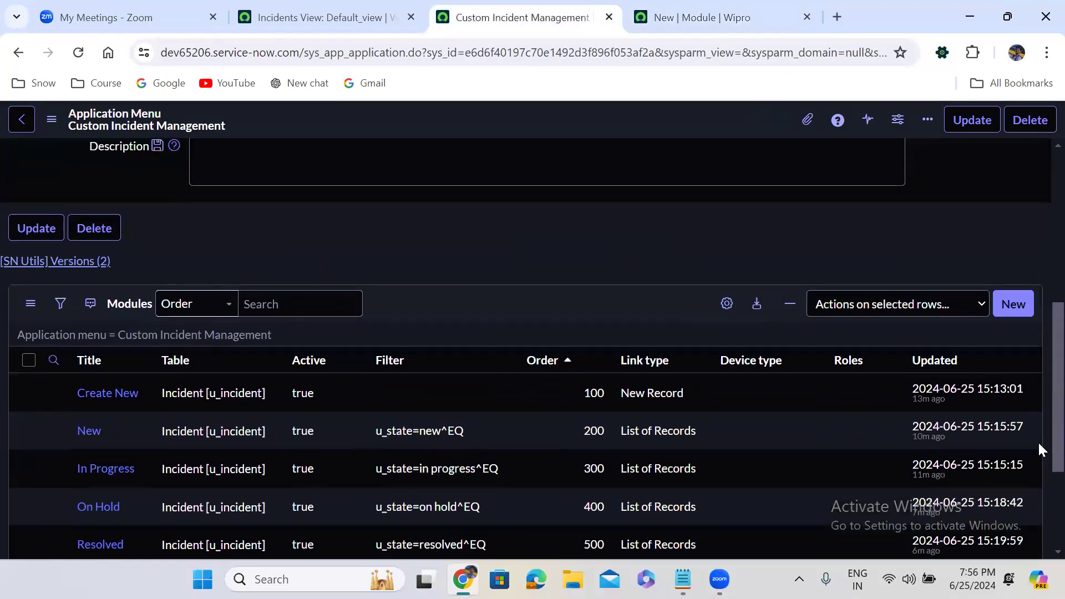
scroll(1037, 427, up, 6)
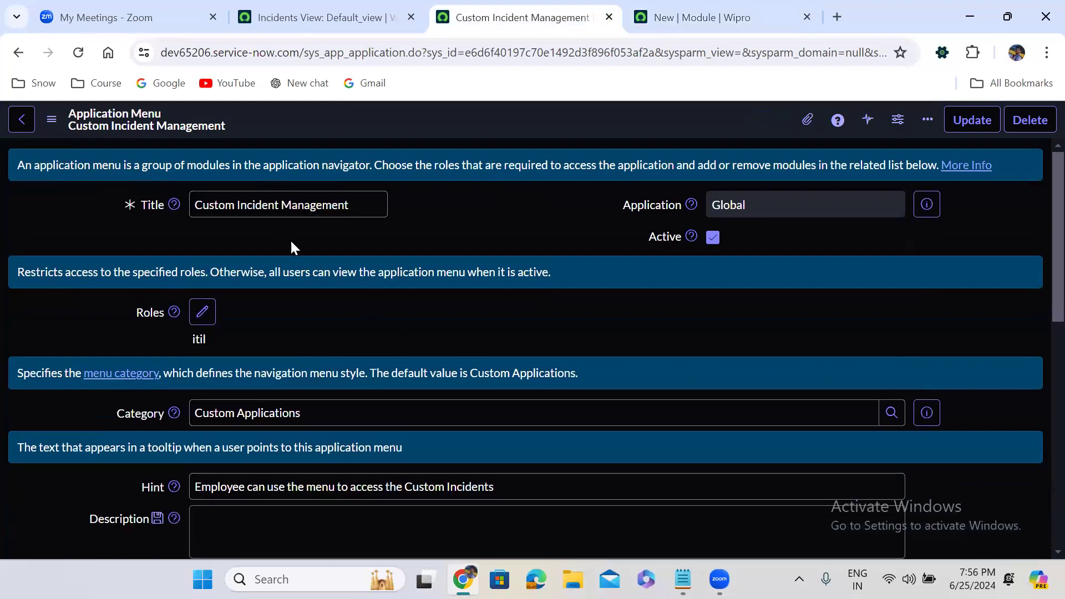
scroll(363, 251, down, 8)
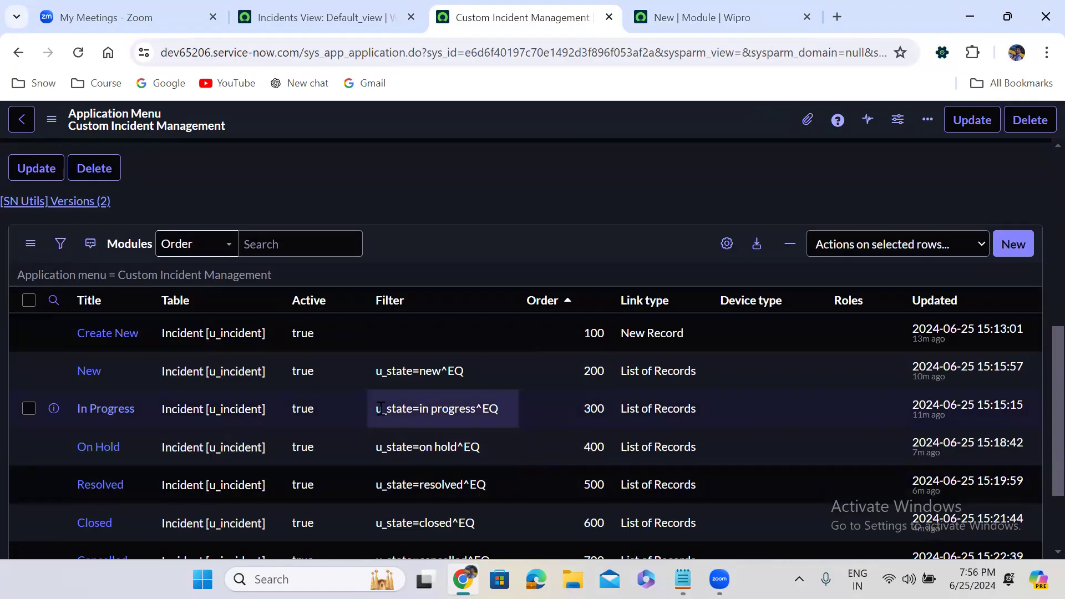
scroll(415, 188, up, 8)
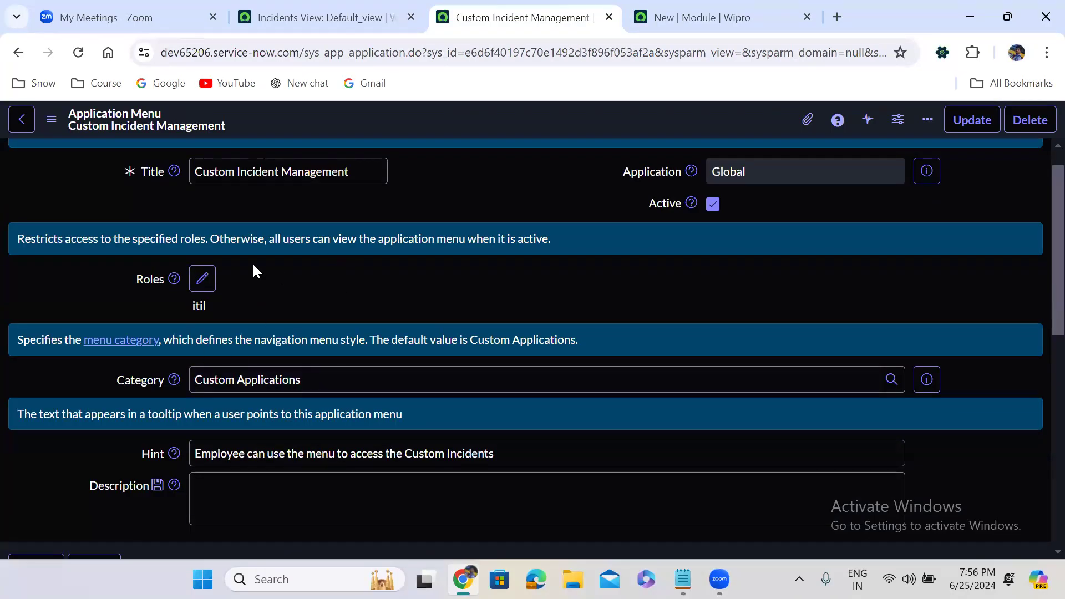
click(696, 17)
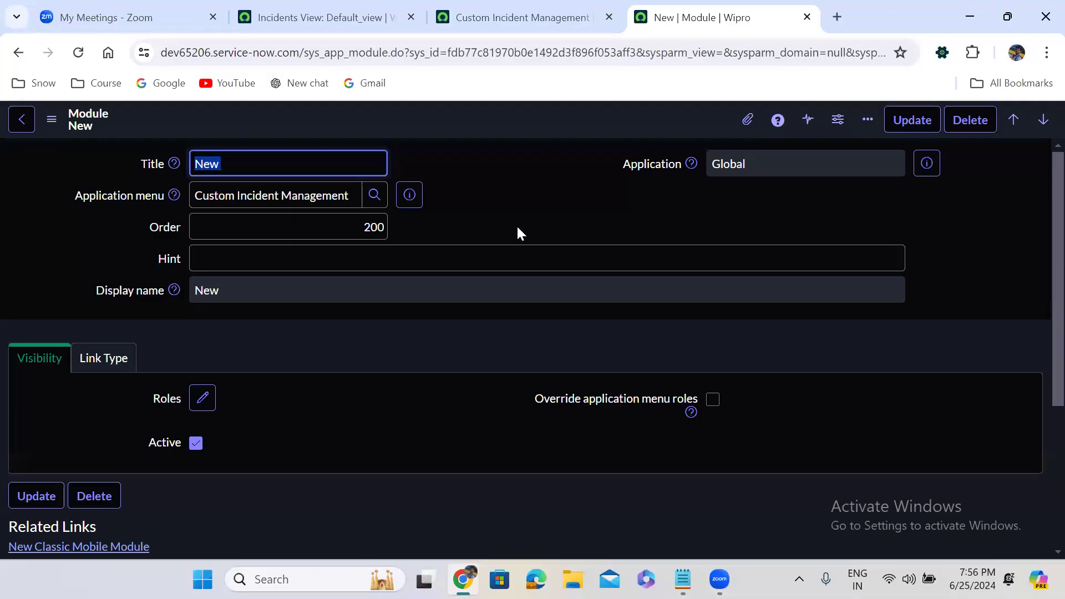
Step: Give the New module the itil role and save it
click(208, 405)
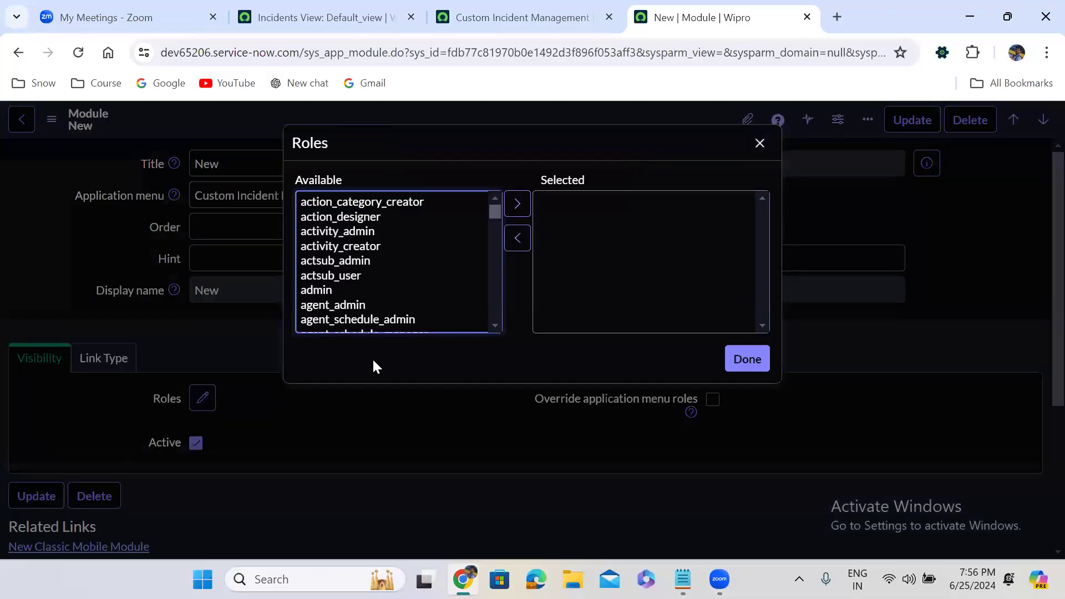
click(351, 277)
text(itil)
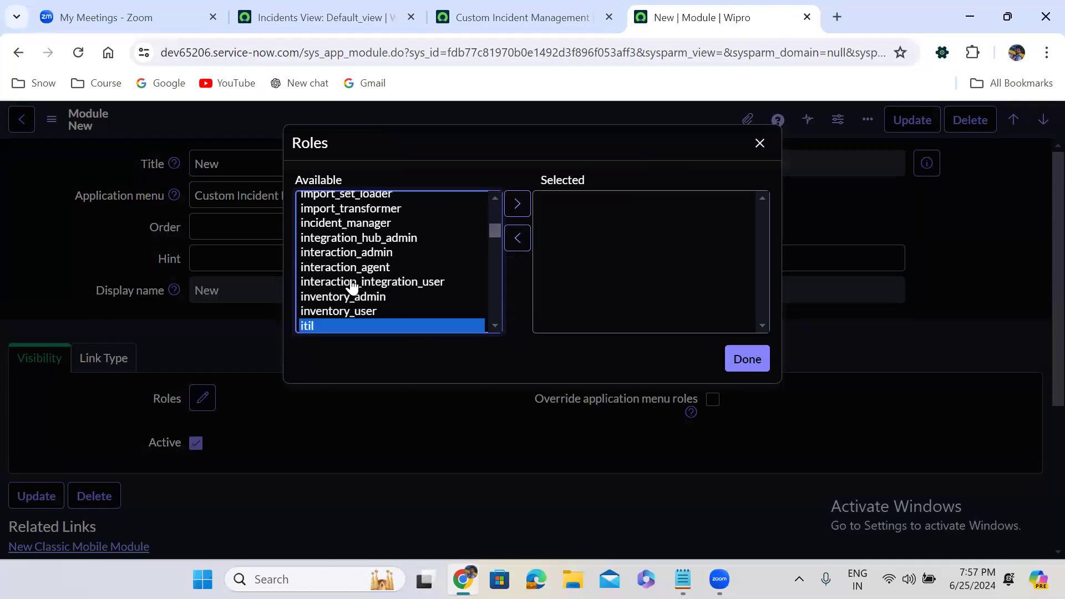
click(517, 203)
click(743, 361)
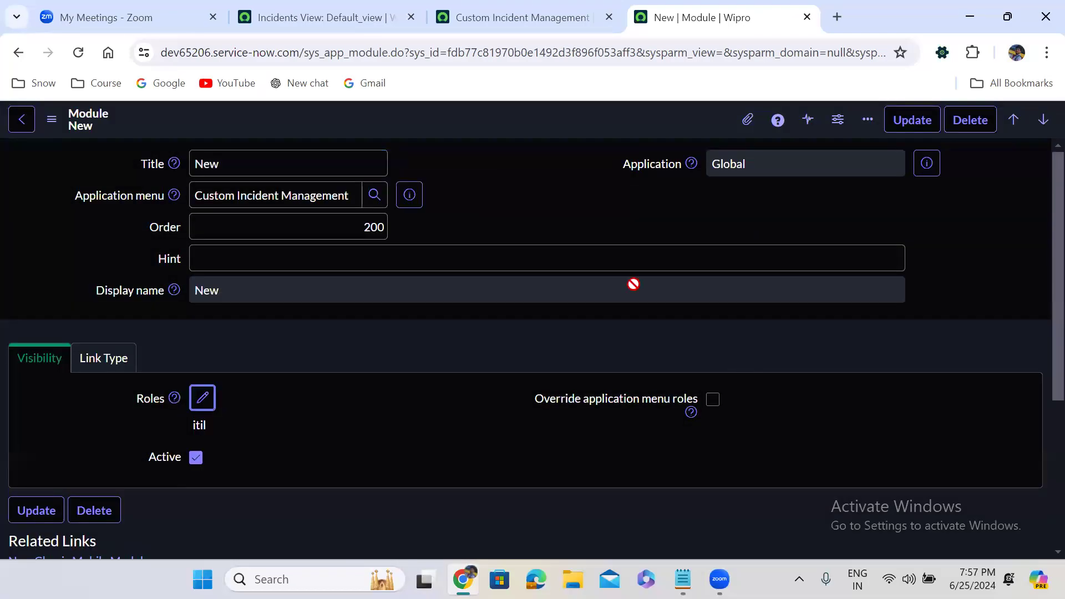
right_click(491, 120)
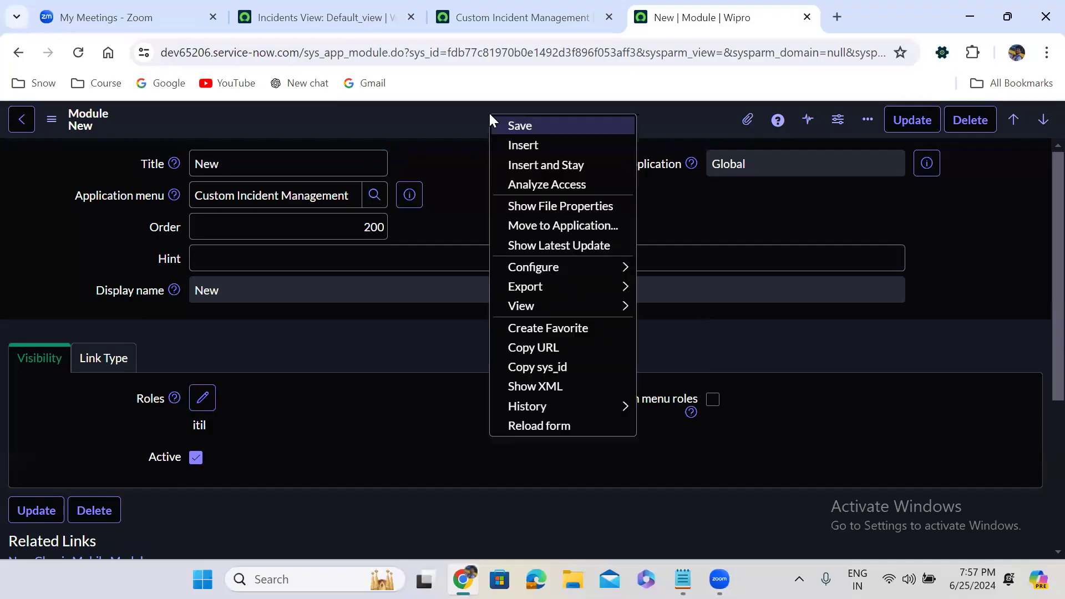
click(524, 125)
click(522, 17)
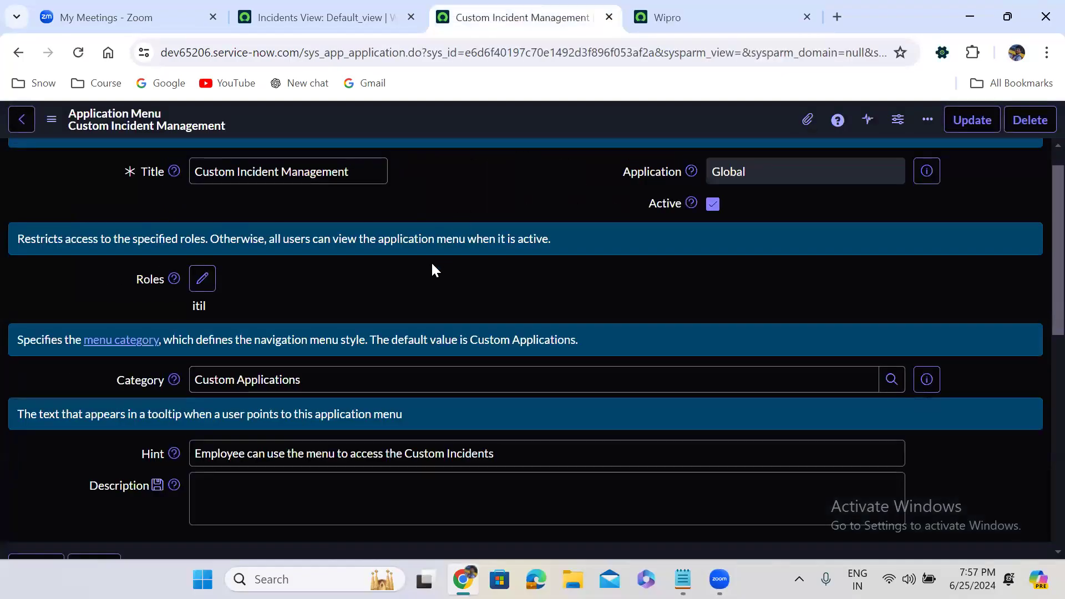
Step: Open the Create New module from the Modules list in a new tab
scroll(431, 270, down, 9)
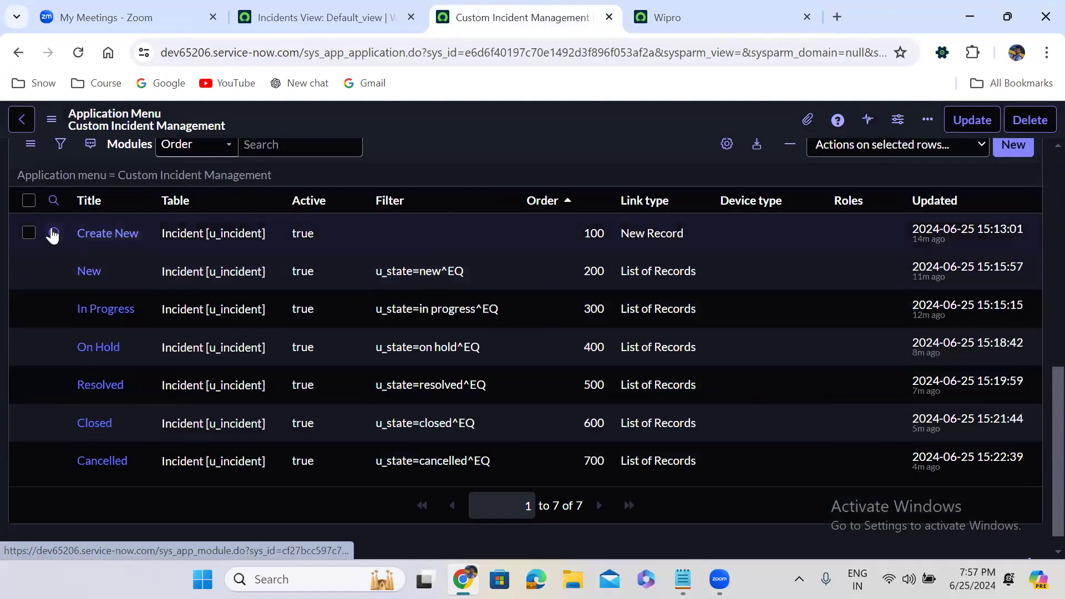
right_click(53, 233)
click(126, 248)
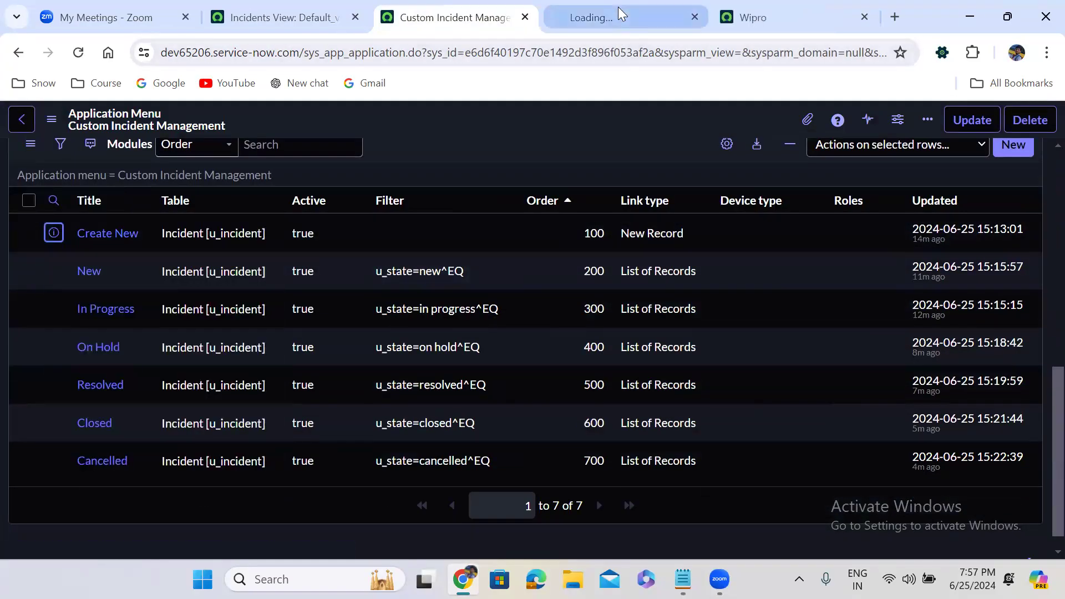
click(619, 10)
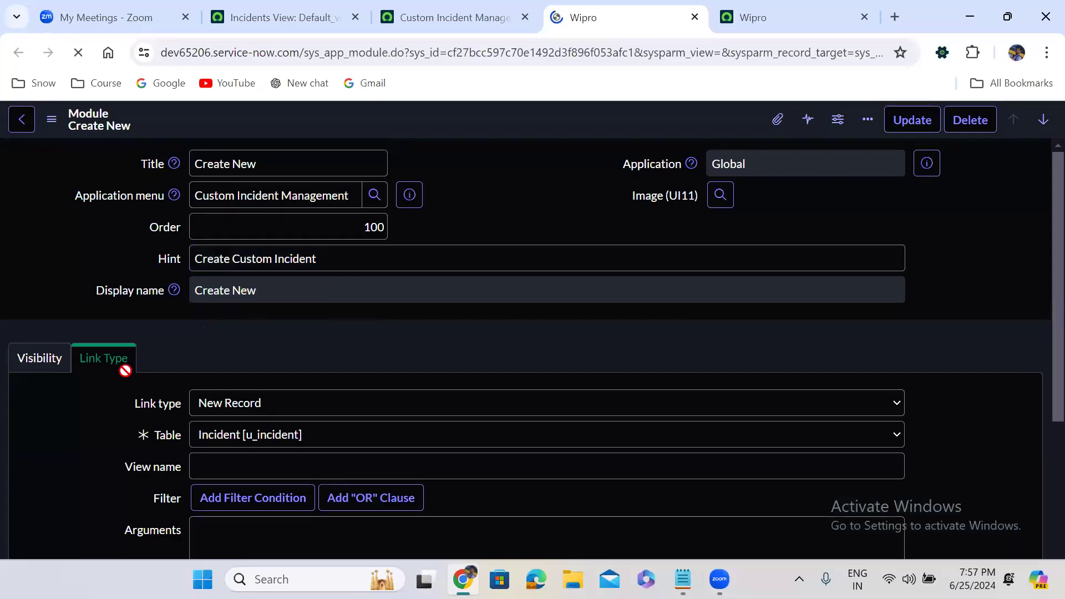
Step: Add the itil role on the Create New module's Visibility settings and save it
click(41, 359)
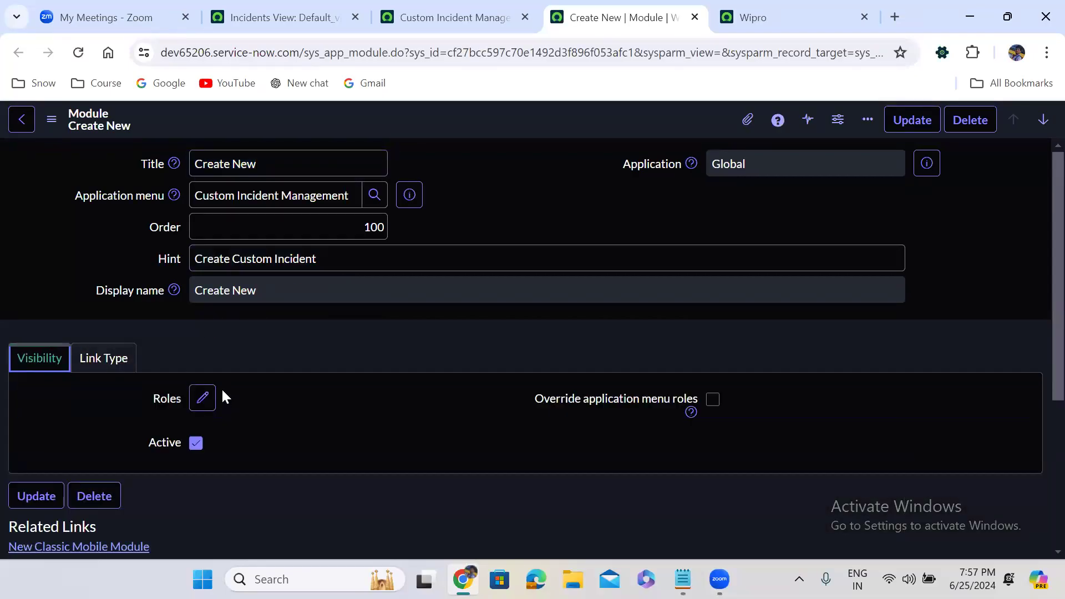
click(205, 401)
click(374, 264)
text(itil)
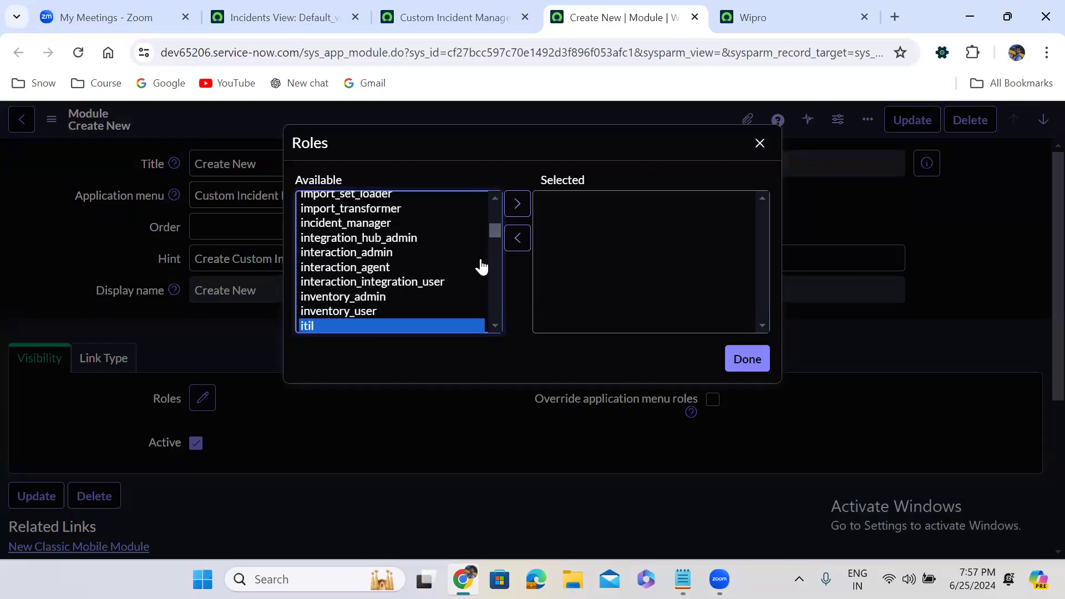
click(517, 204)
click(747, 368)
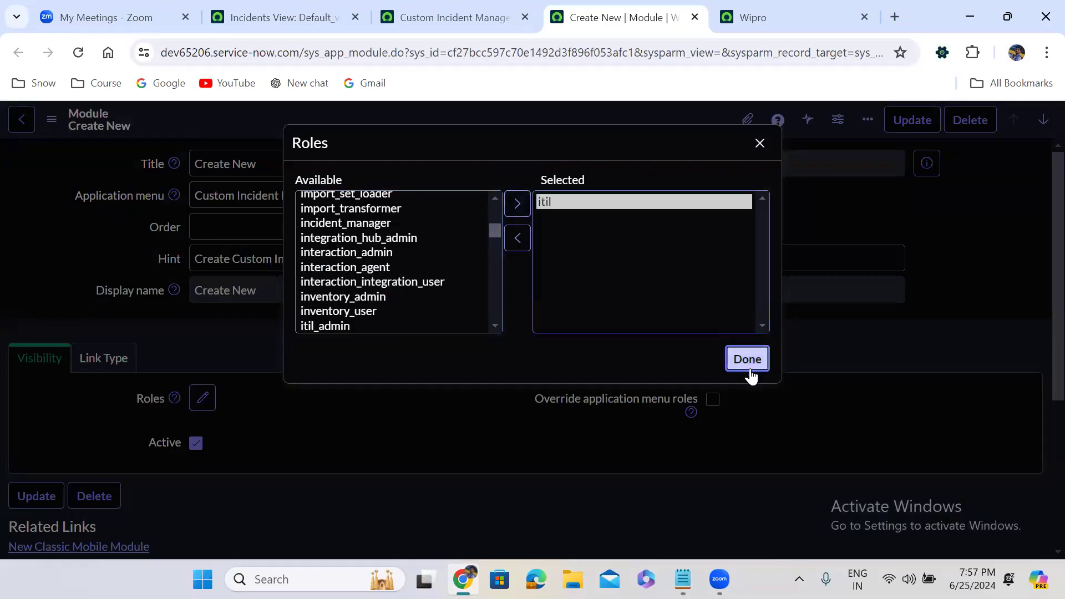
right_click(486, 127)
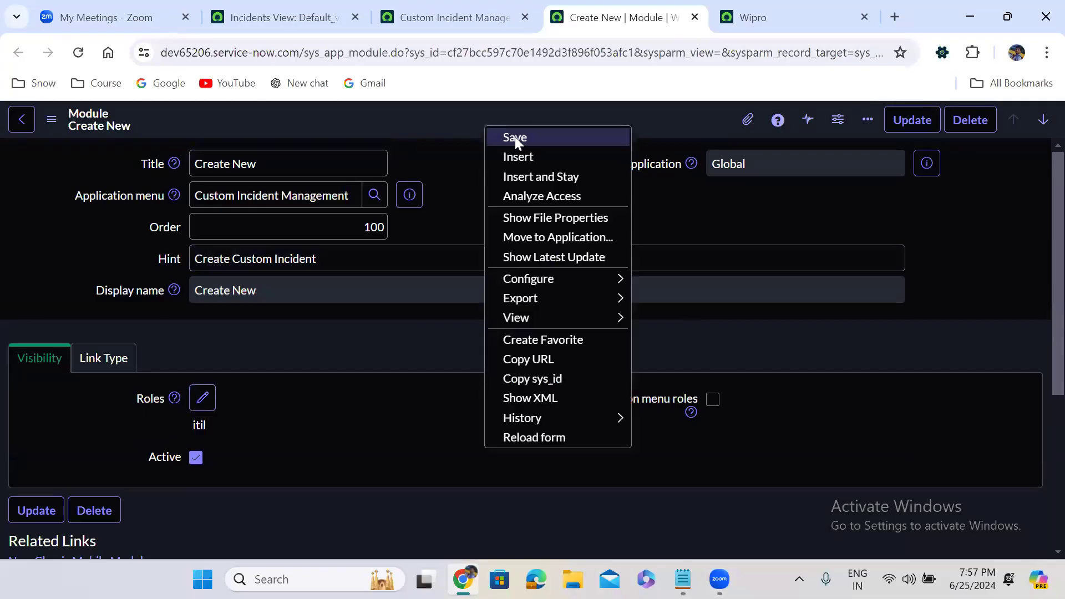
click(515, 138)
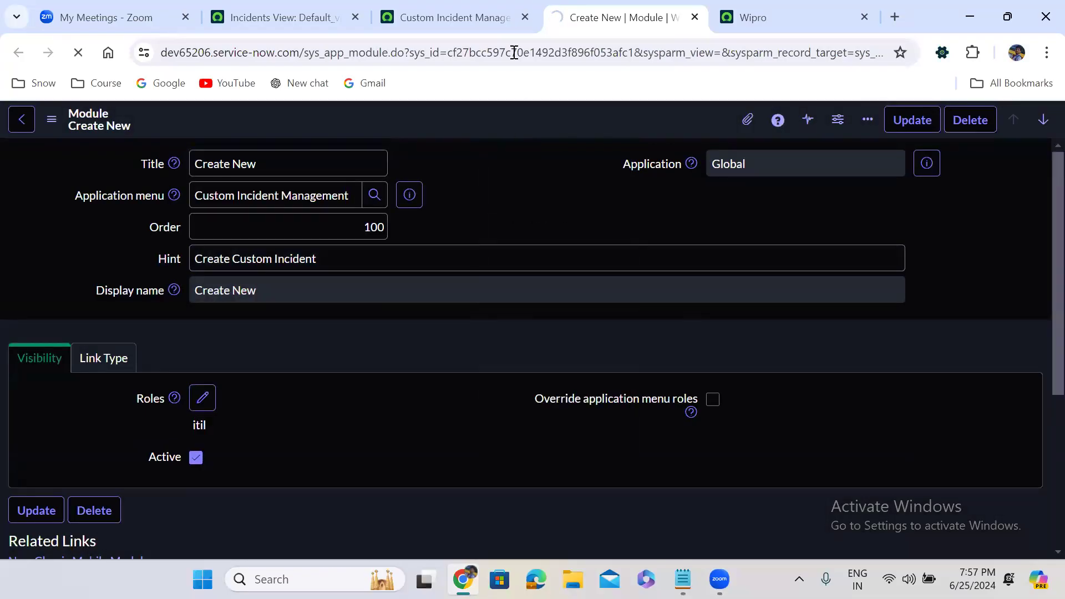
Step: Continue past the session token security warning and close that extra tab
click(486, 7)
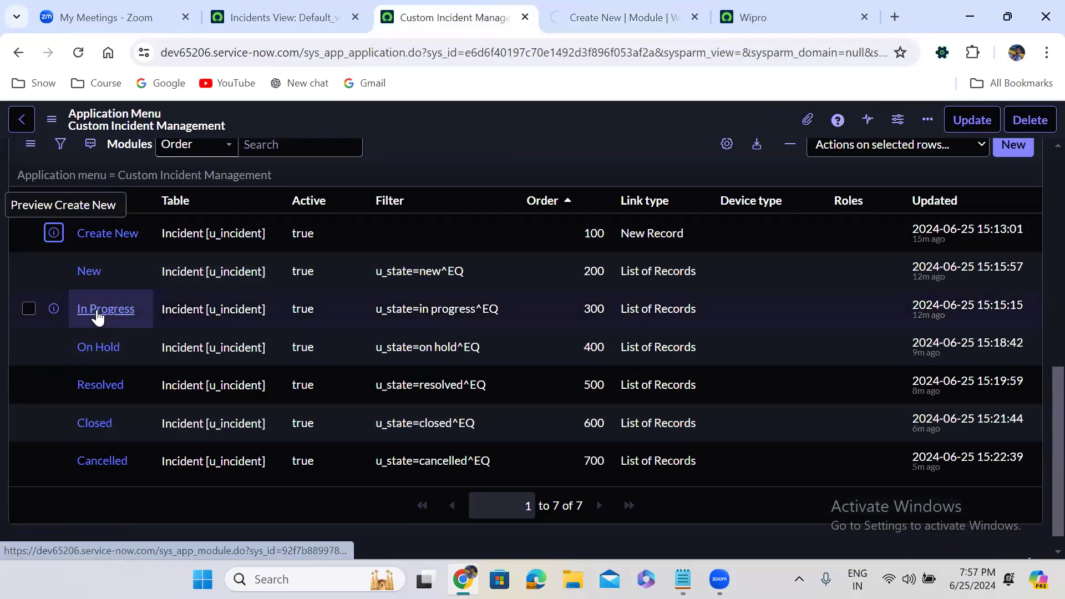
click(583, 12)
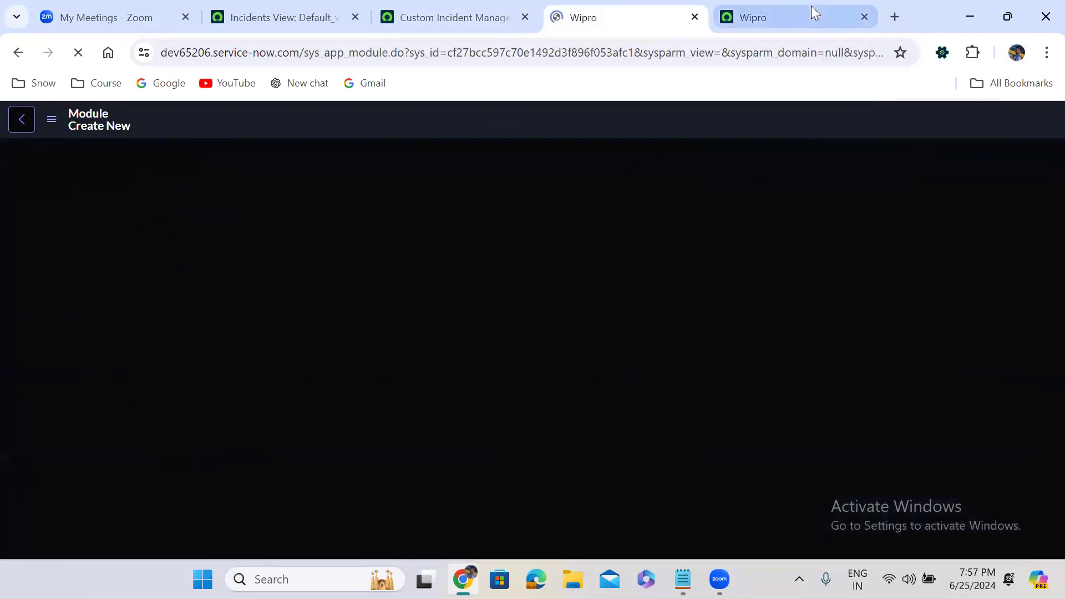
click(811, 6)
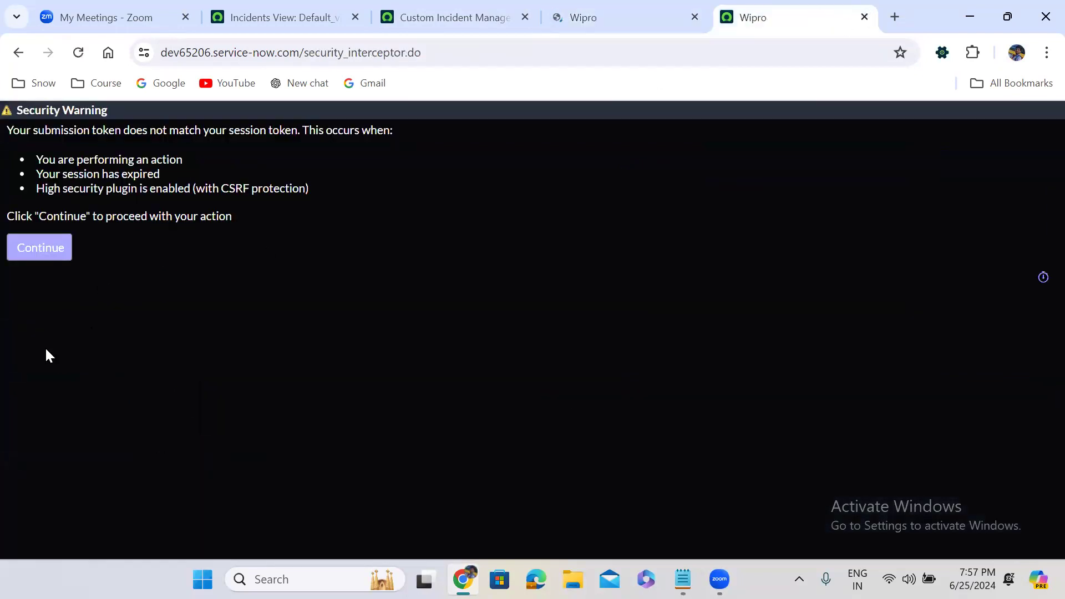
click(47, 253)
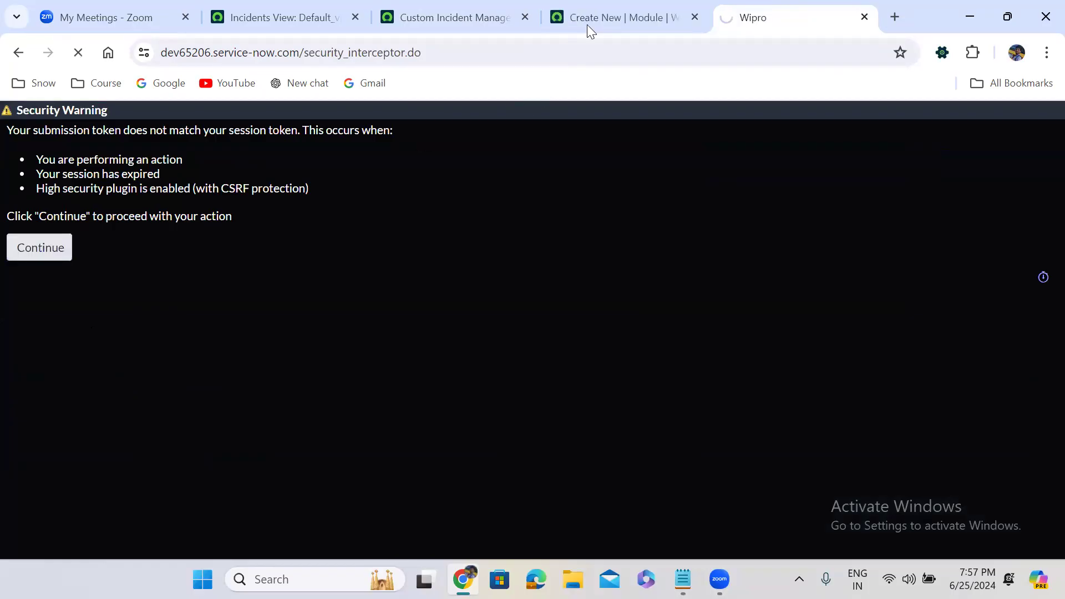
click(595, 7)
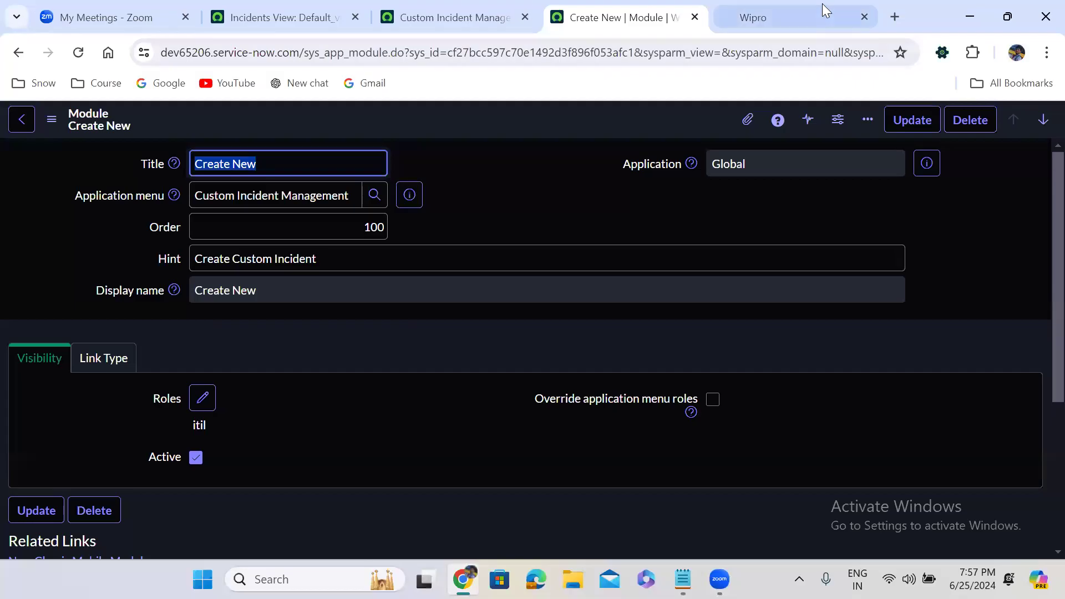
click(795, 12)
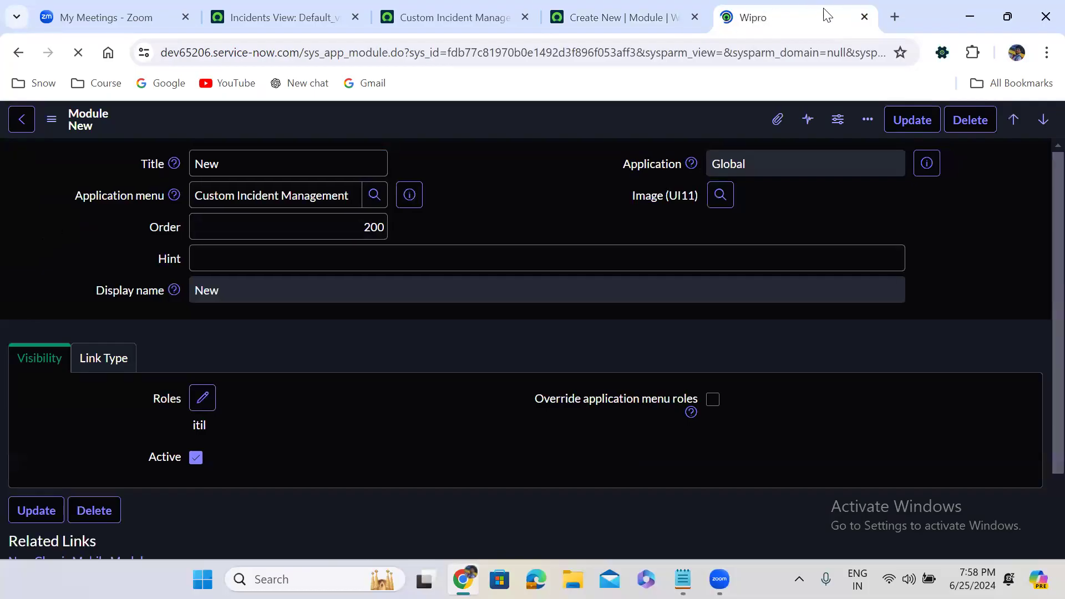
click(864, 17)
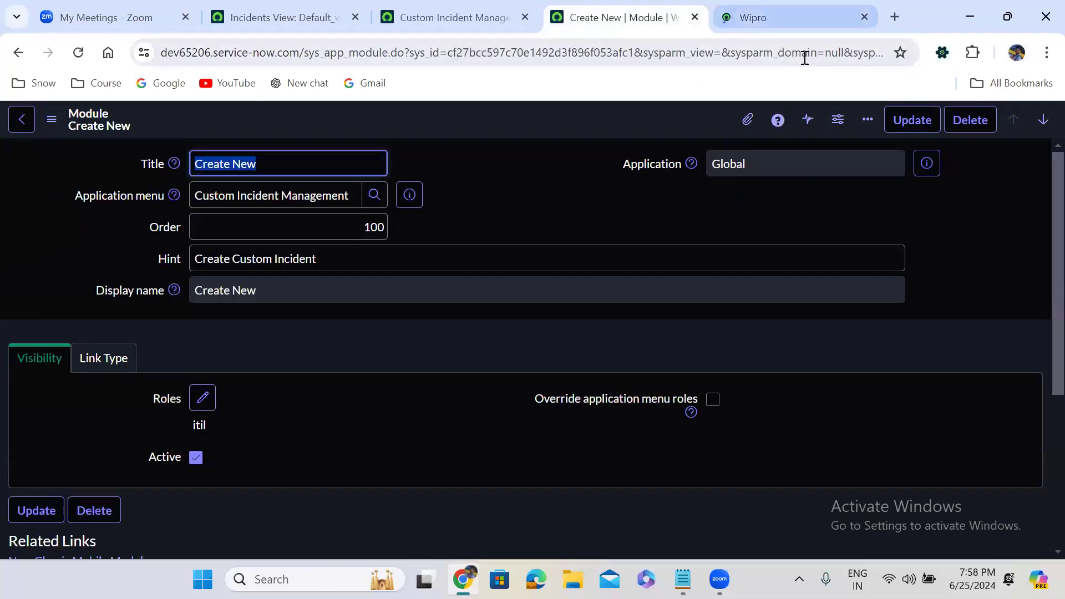
Step: Close Create New and open In Progress, On Hold, Resolved, Closed and Cancelled modules in new tabs
click(807, 17)
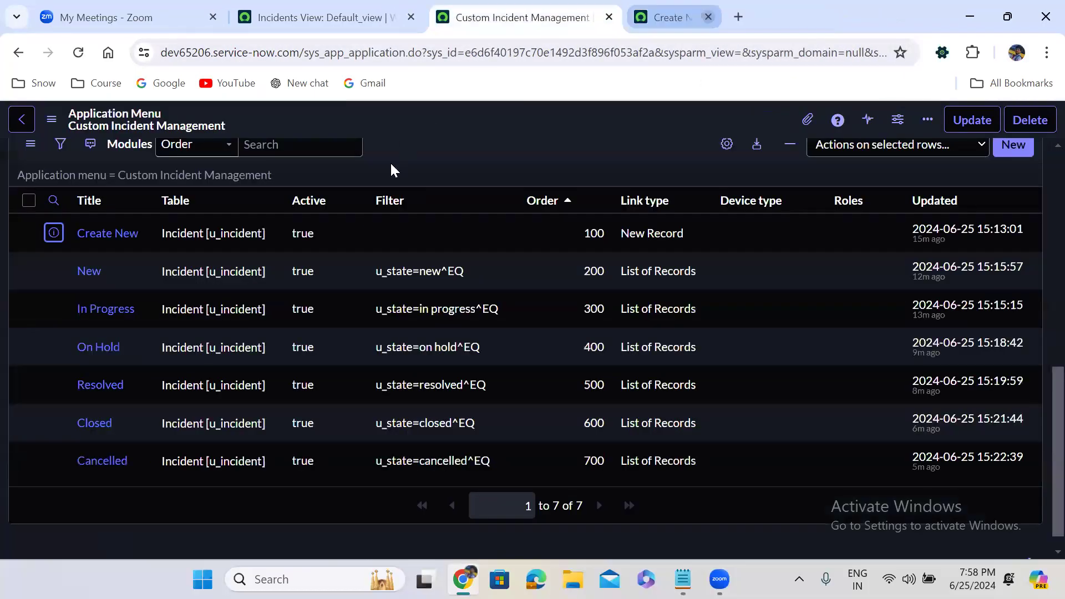
middle_click(103, 314)
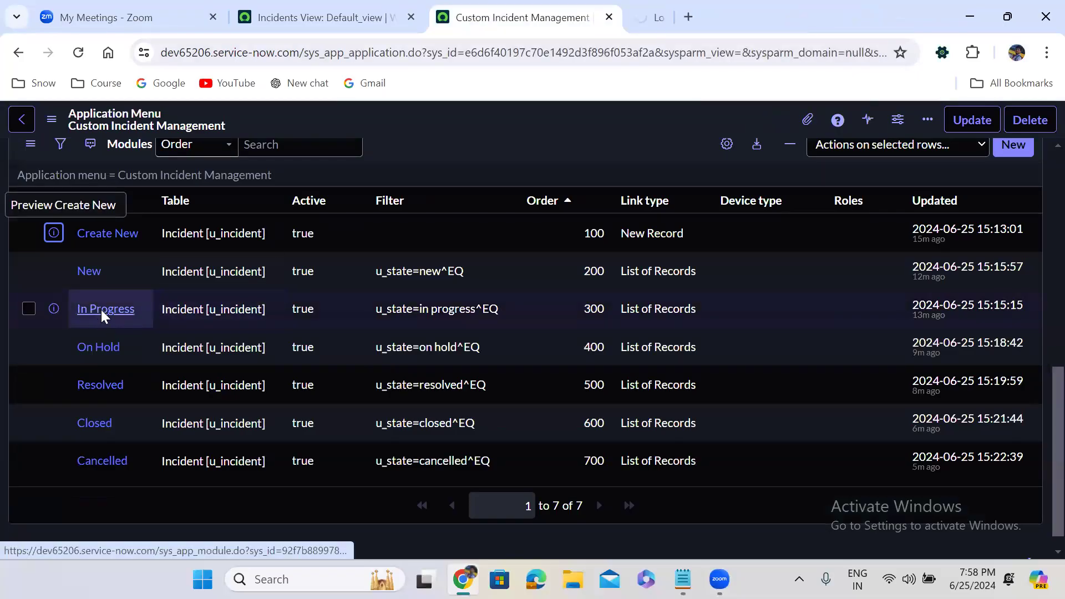
middle_click(98, 349)
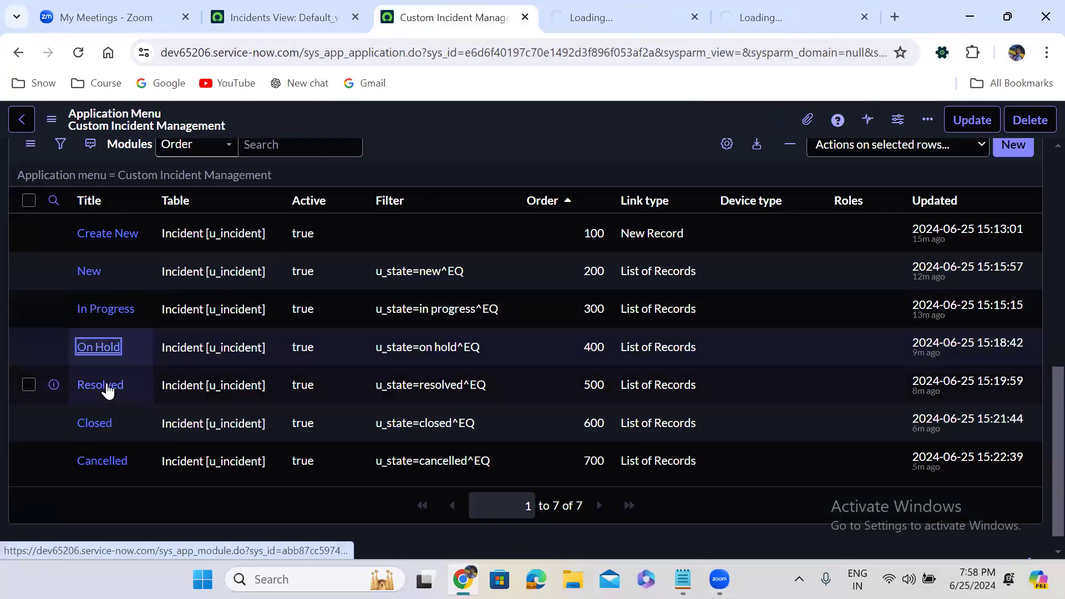
middle_click(100, 385)
middle_click(95, 425)
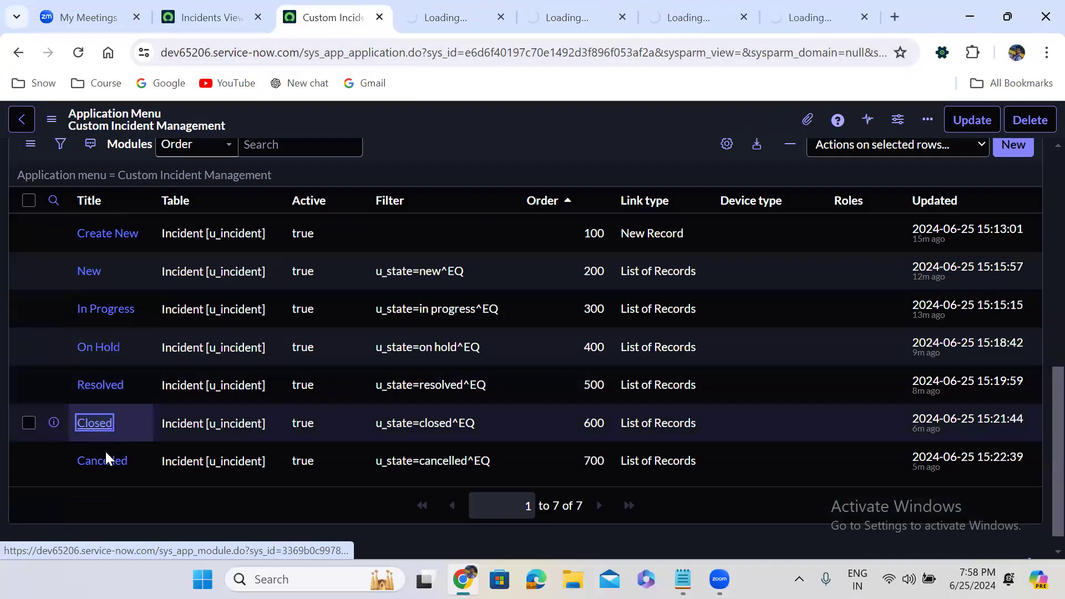
middle_click(102, 460)
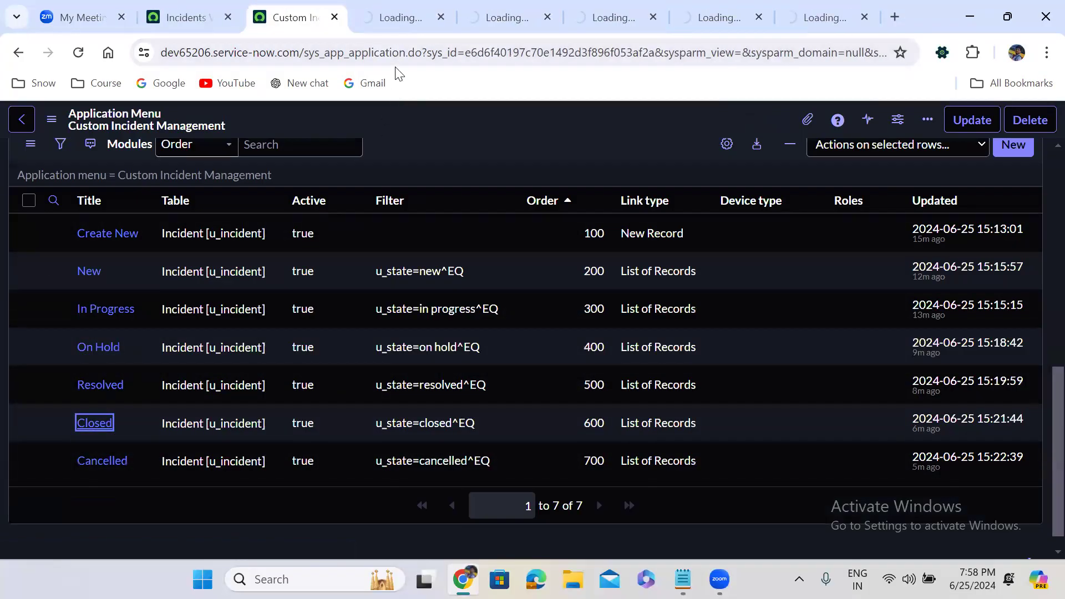
Step: Bring up the In Progress module record, waiting out the unresponsive page
click(396, 17)
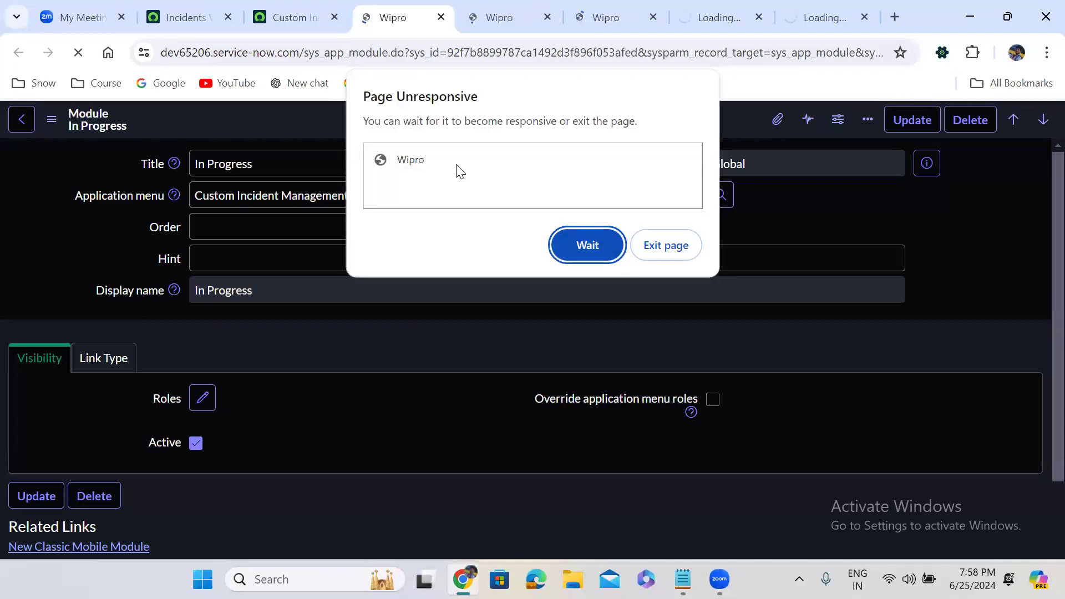
click(573, 245)
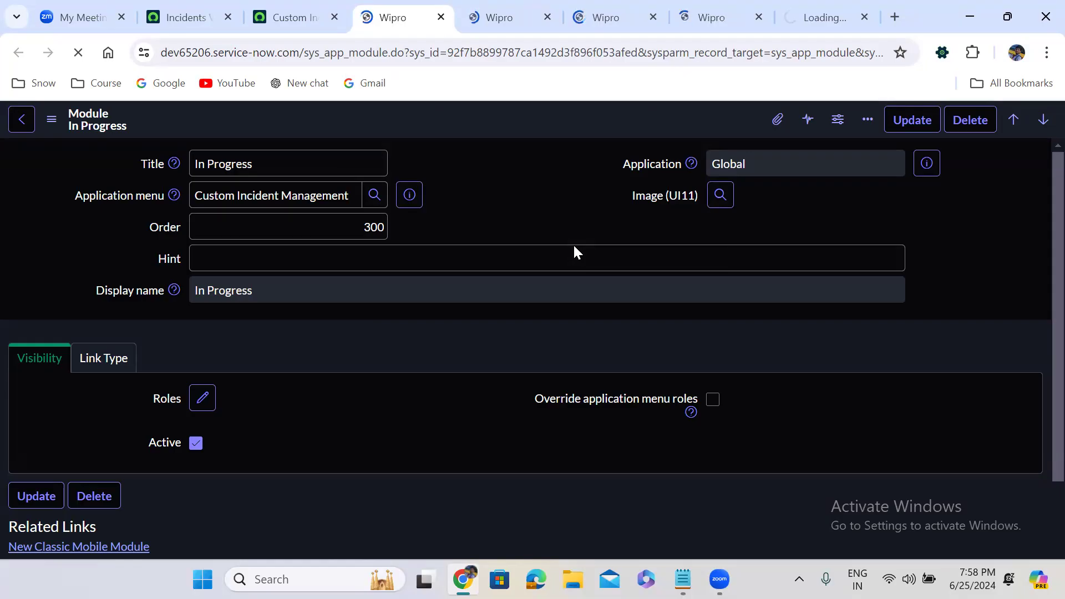
click(320, 10)
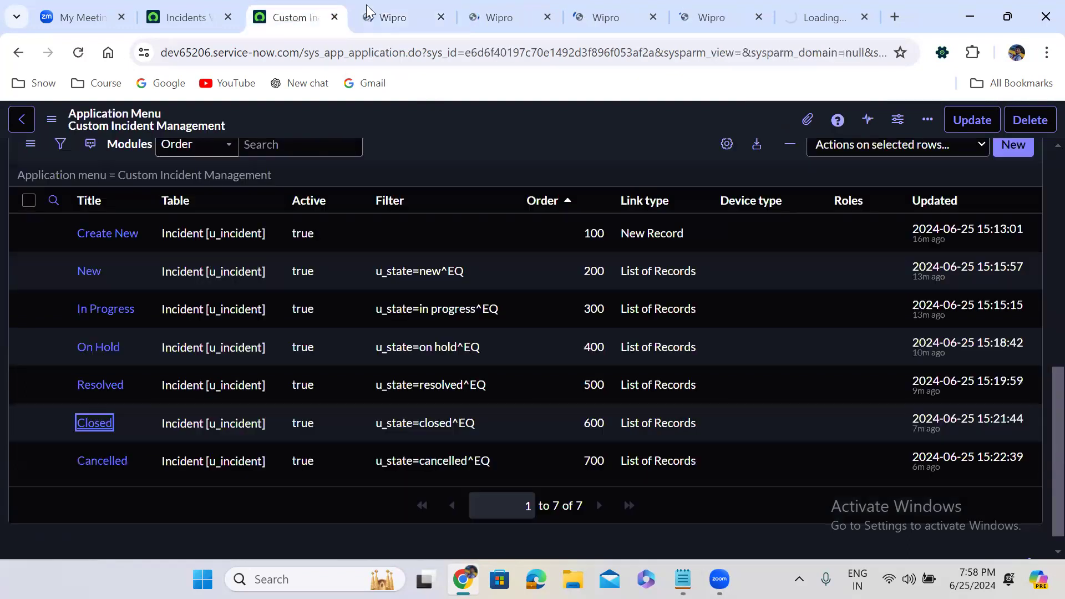
click(366, 5)
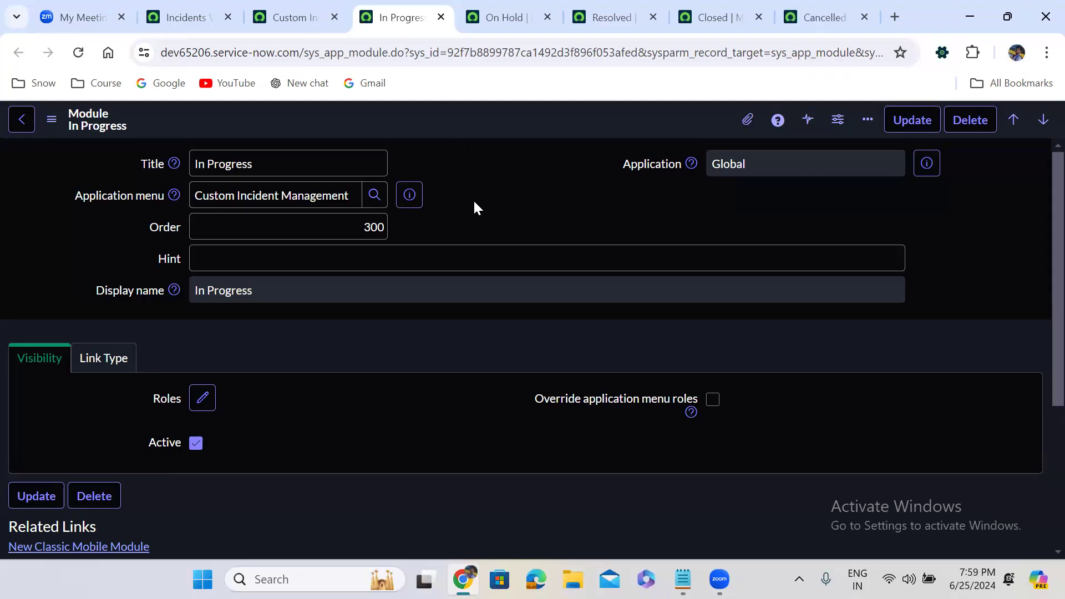
Step: Add the itil role to the In Progress module and save it
click(202, 399)
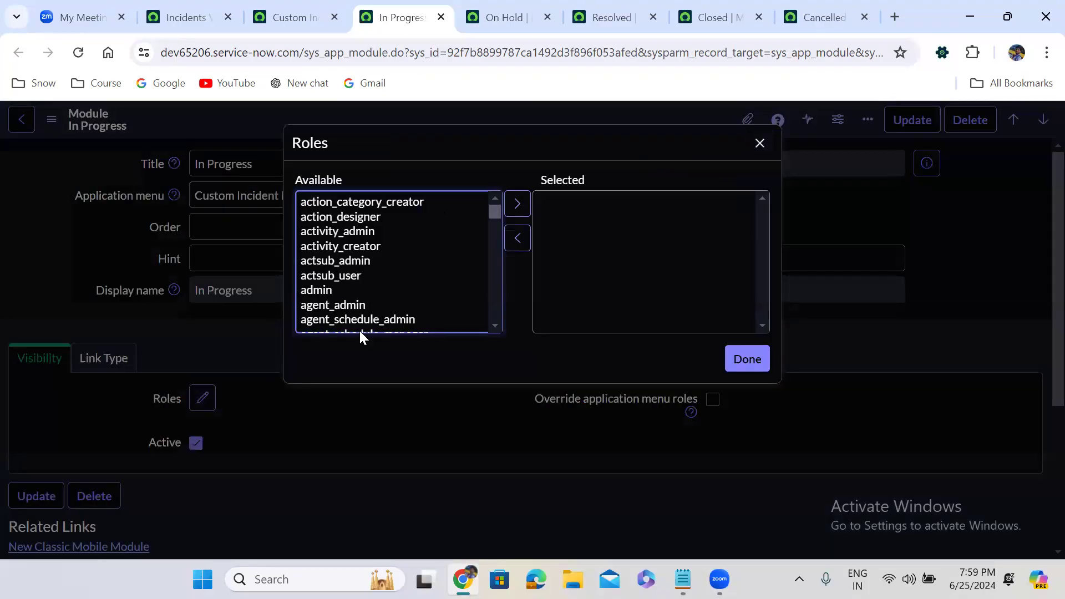
click(364, 261)
text(itil)
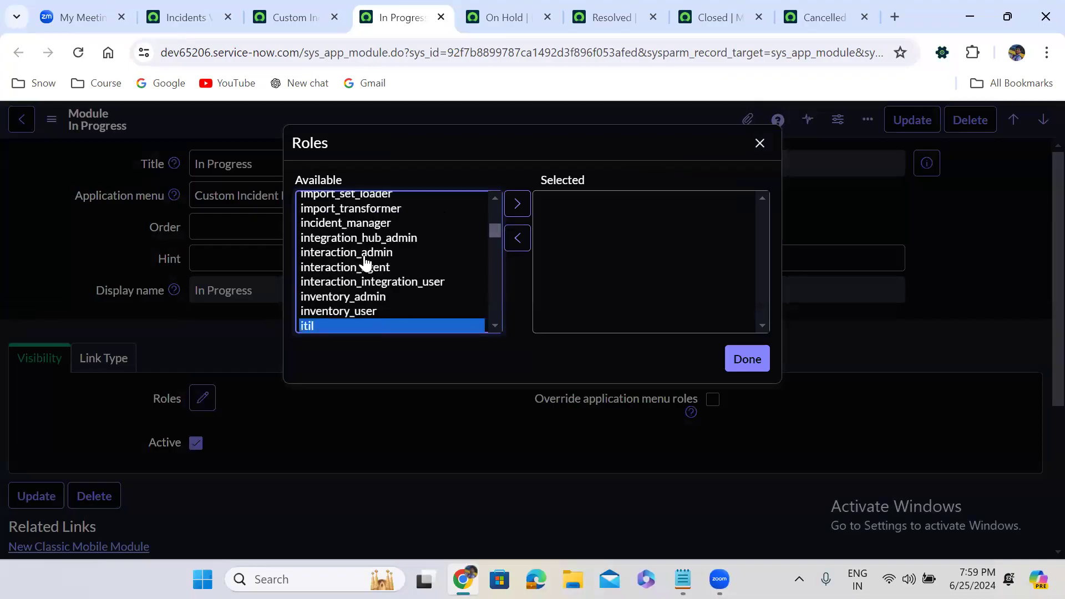
click(517, 204)
click(745, 361)
right_click(461, 112)
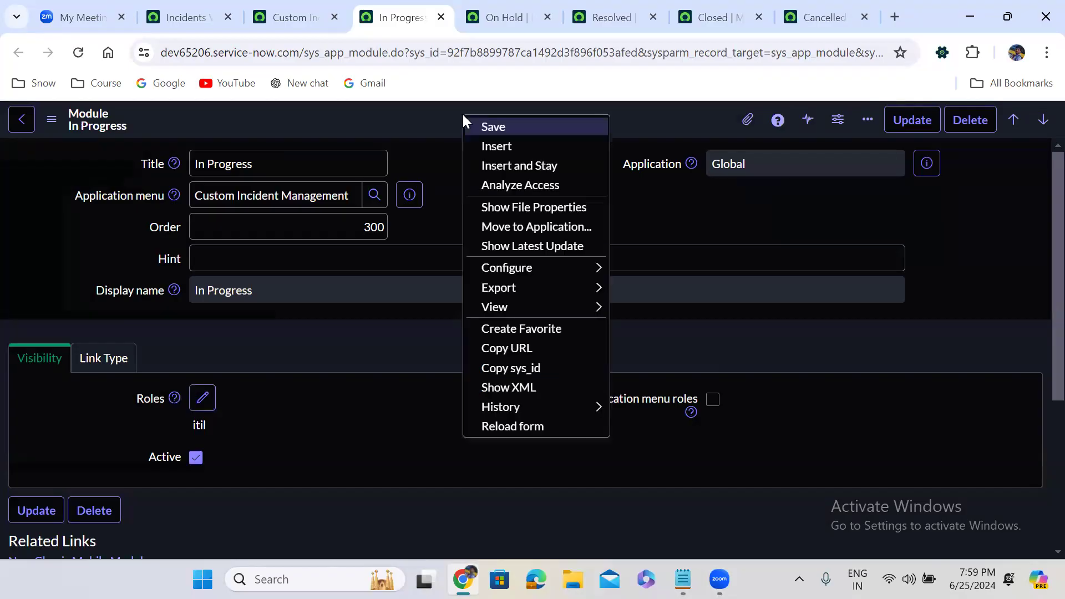
click(490, 127)
Step: Add the itil role to the On Hold module and save it
click(503, 18)
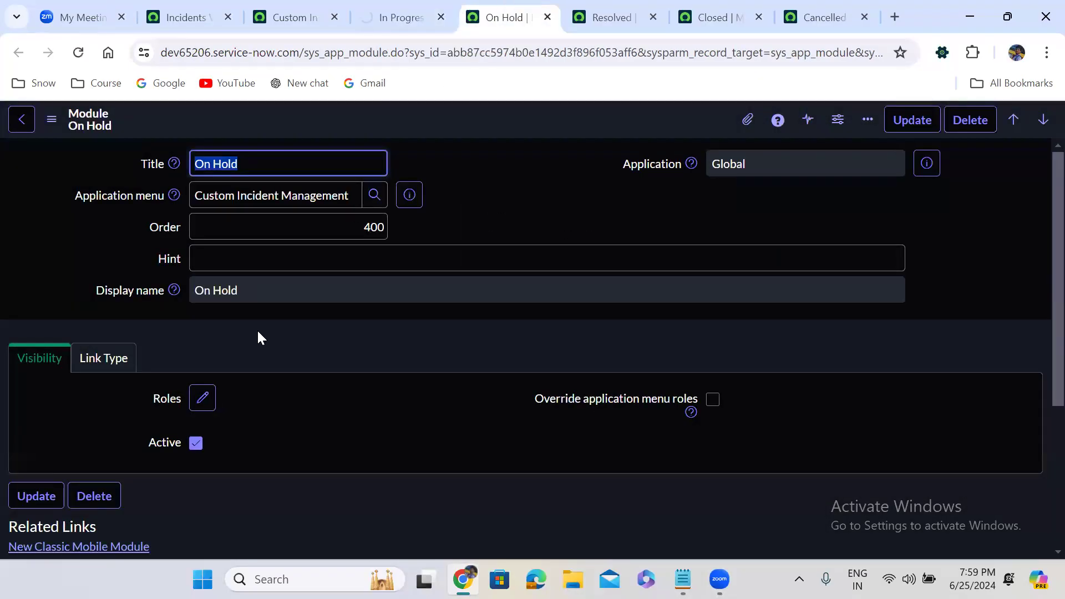
click(202, 398)
click(337, 246)
text(itil)
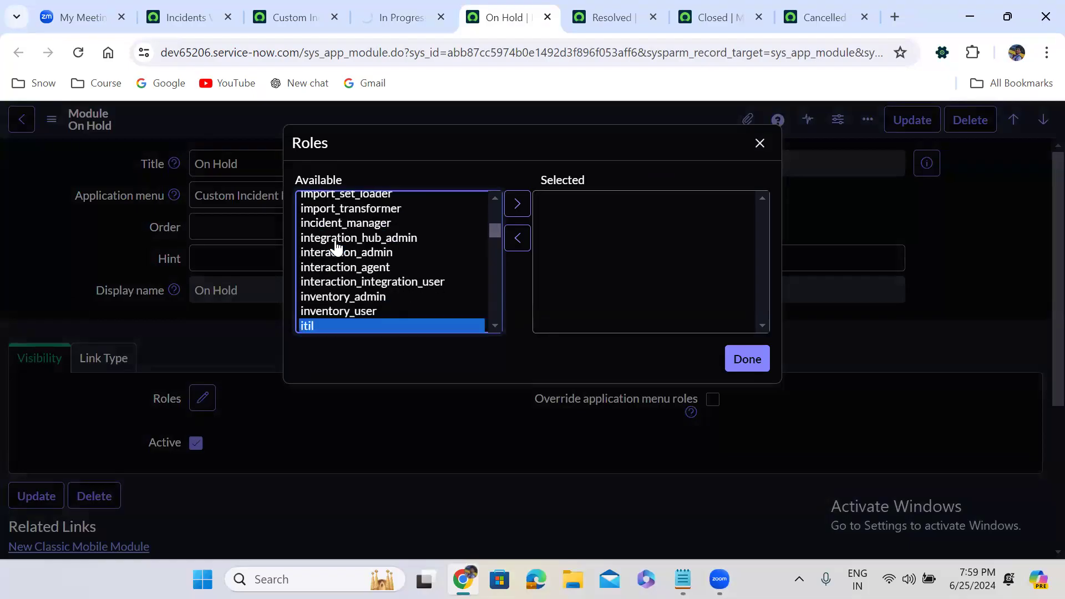
click(517, 203)
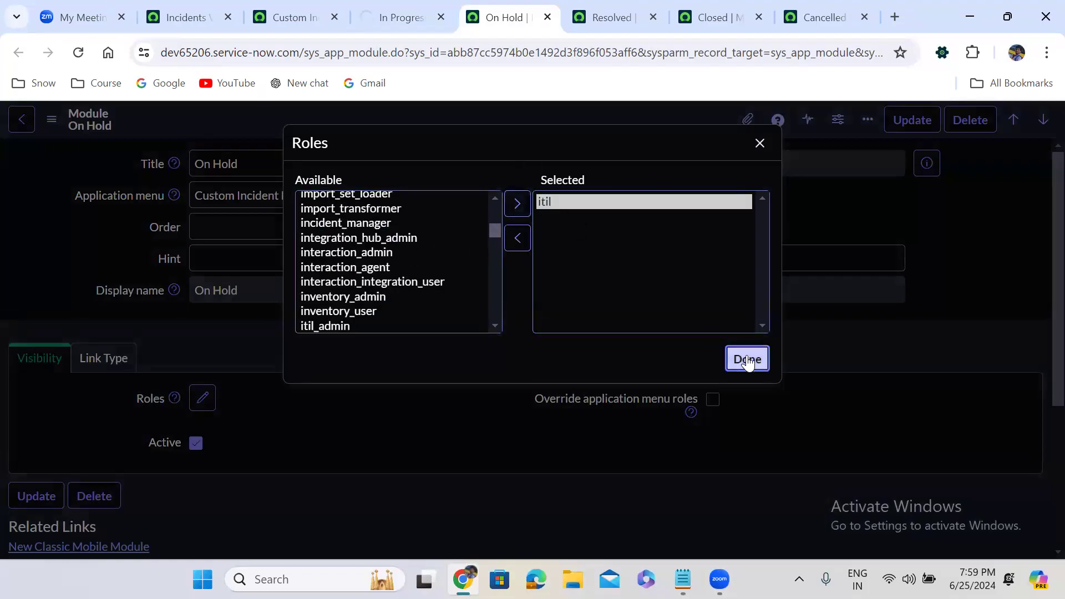
click(748, 360)
right_click(480, 118)
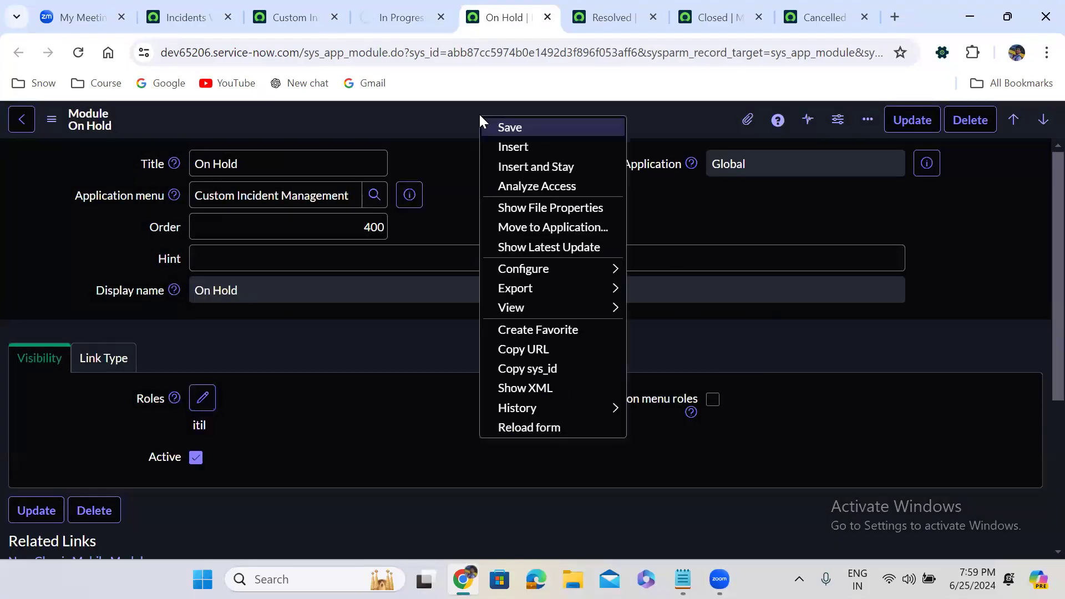
click(513, 127)
Step: Add the itil role to the Resolved module and save it
click(610, 17)
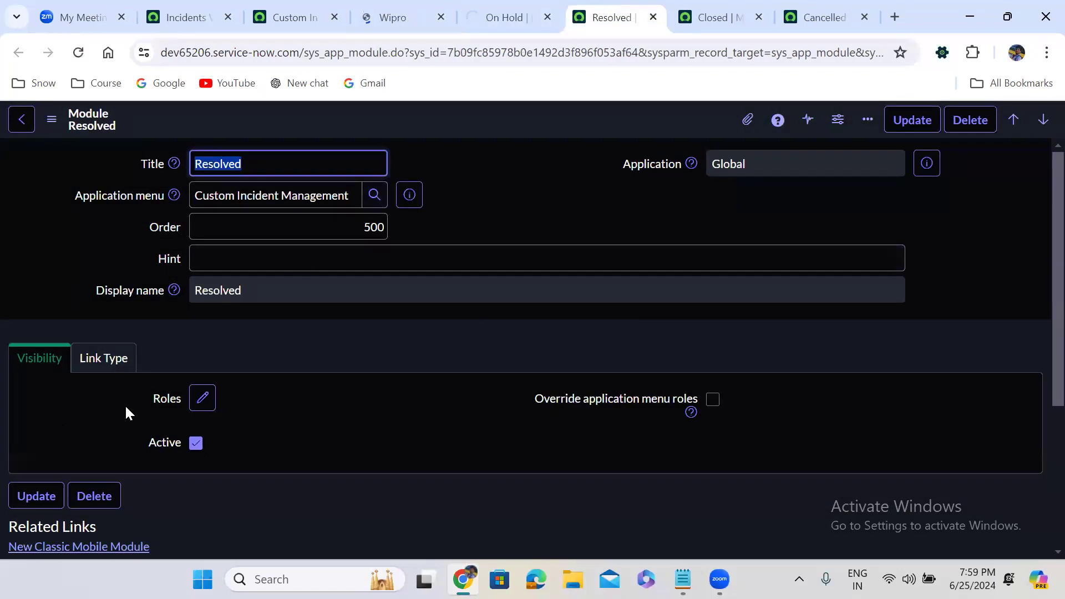
click(202, 397)
click(348, 245)
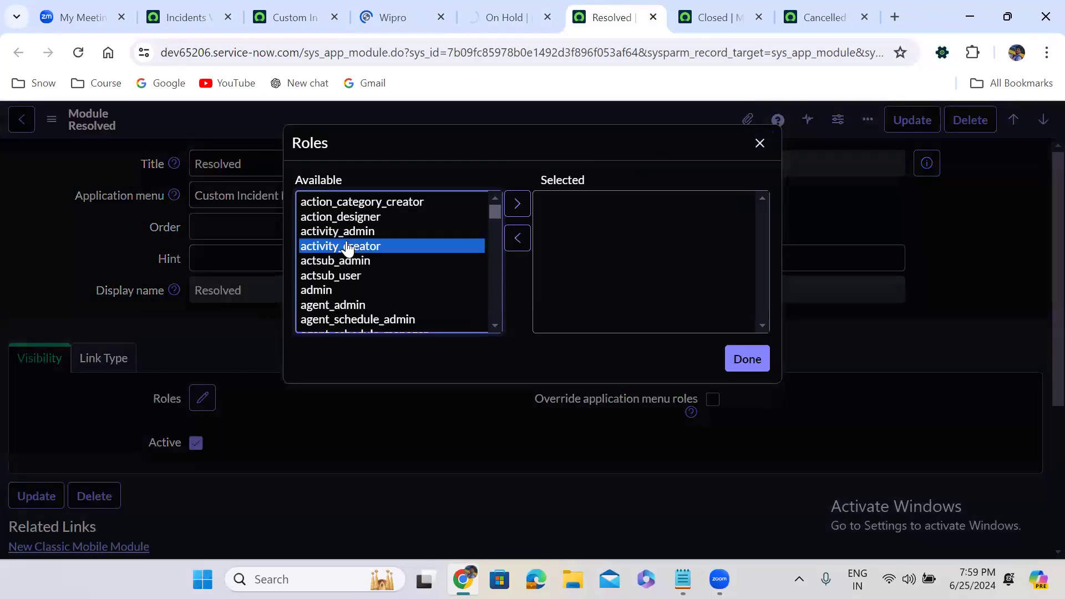
text(itil)
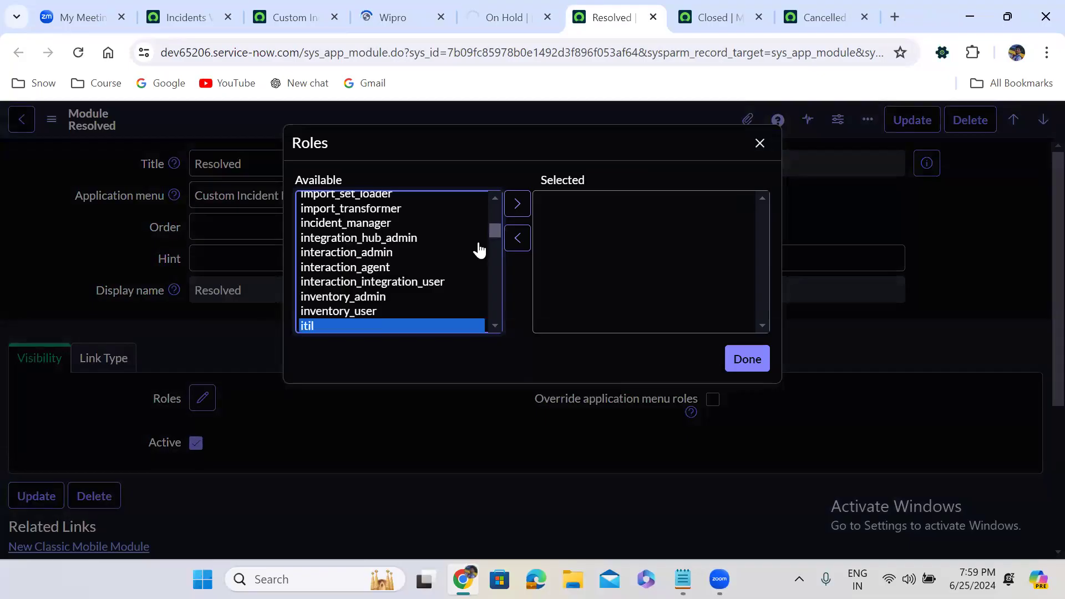
click(517, 206)
click(744, 358)
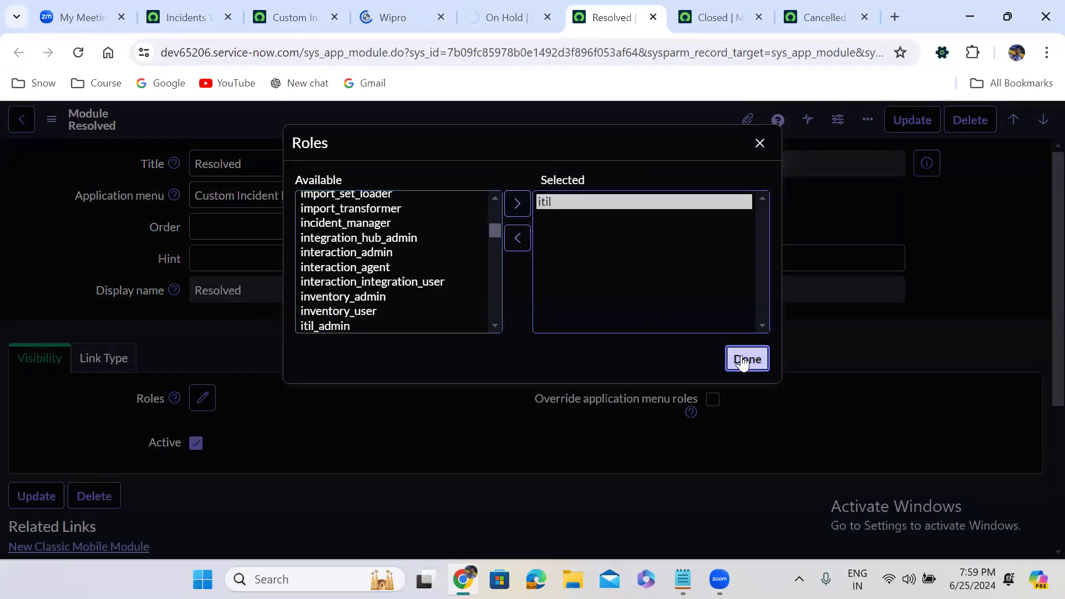
right_click(507, 114)
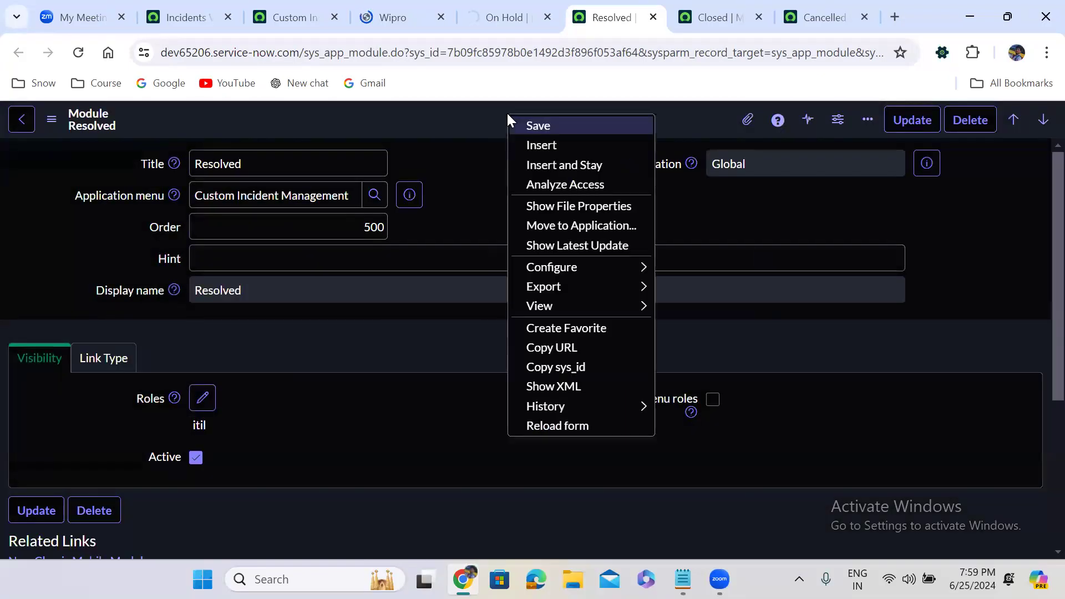
click(537, 126)
Step: Add the itil role to the Closed module and save it
key(ctrl+Tab)
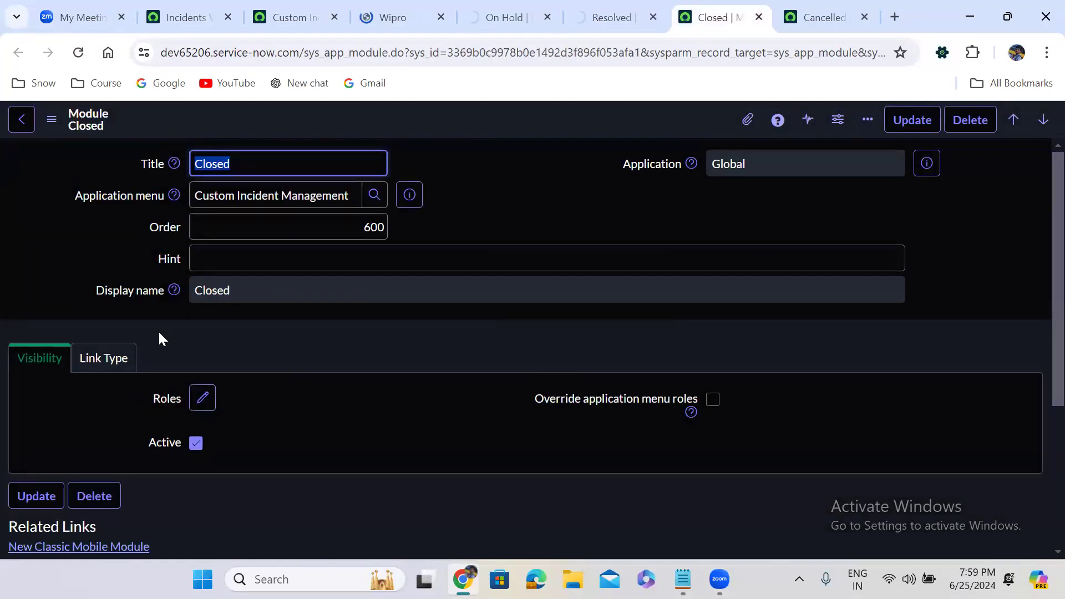
click(202, 399)
click(346, 246)
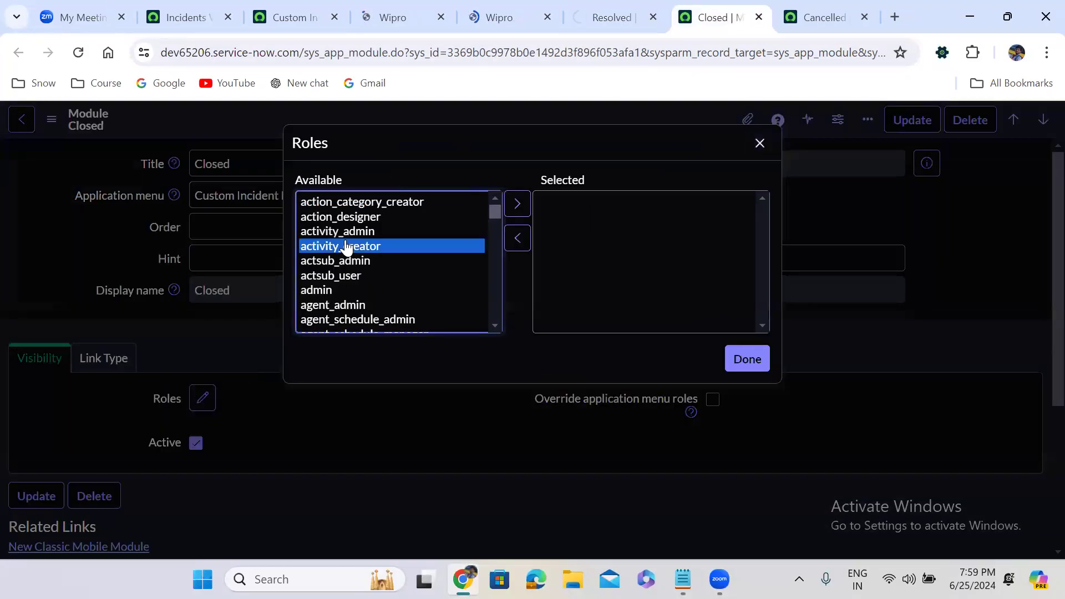
text(itil)
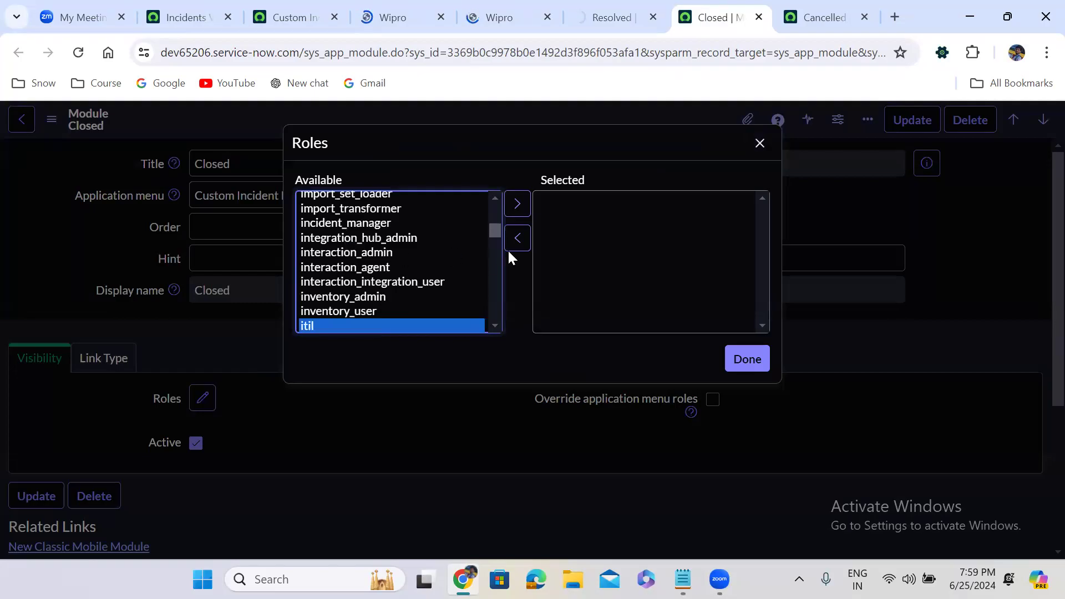
click(517, 203)
click(746, 360)
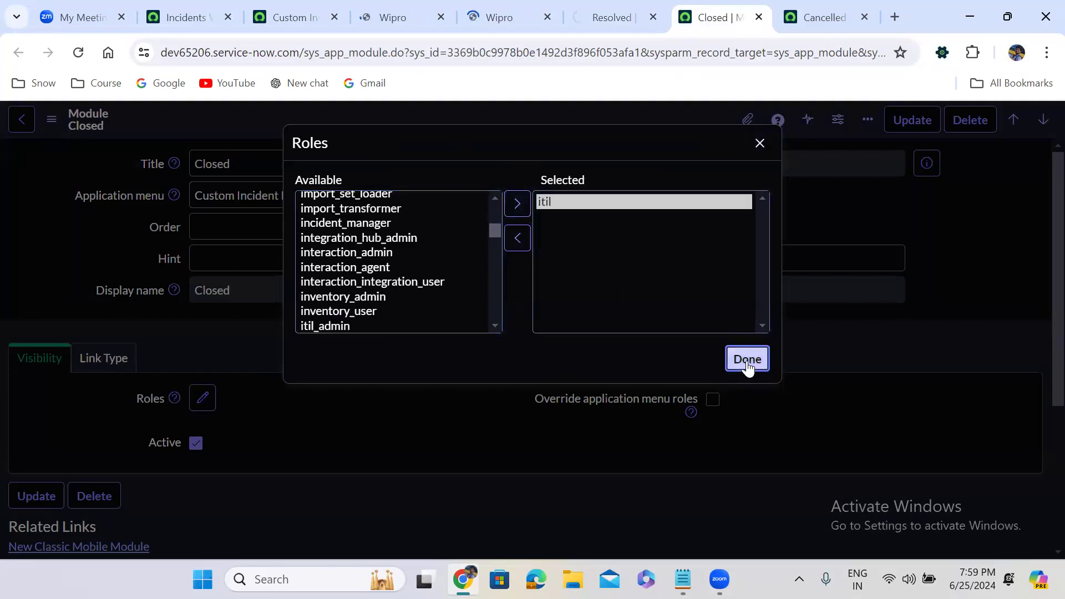
right_click(508, 114)
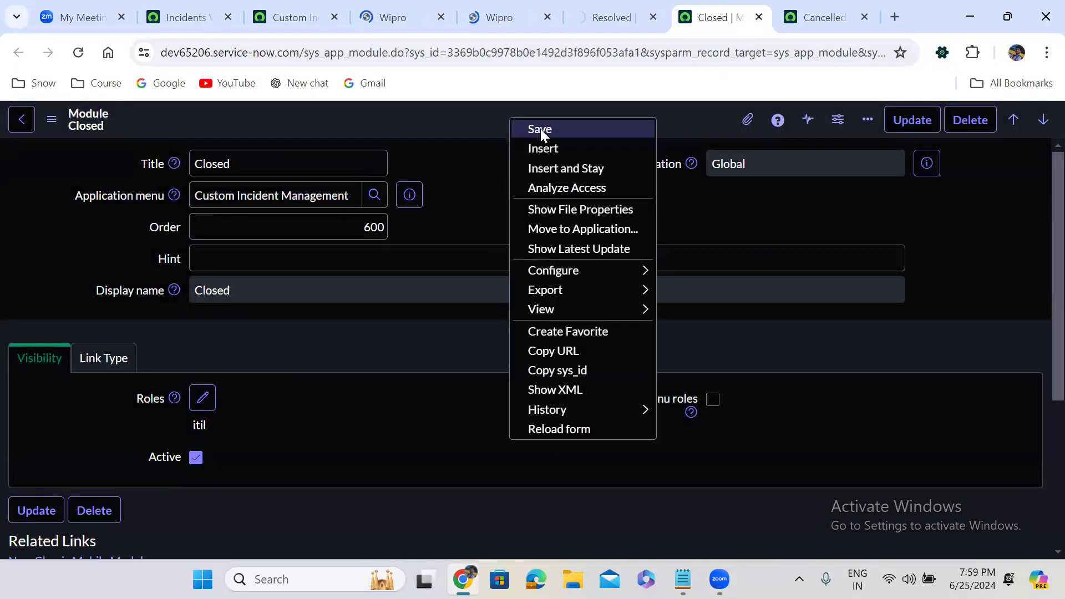
click(540, 129)
Step: Add the itil role to the Cancelled module and save it
click(821, 16)
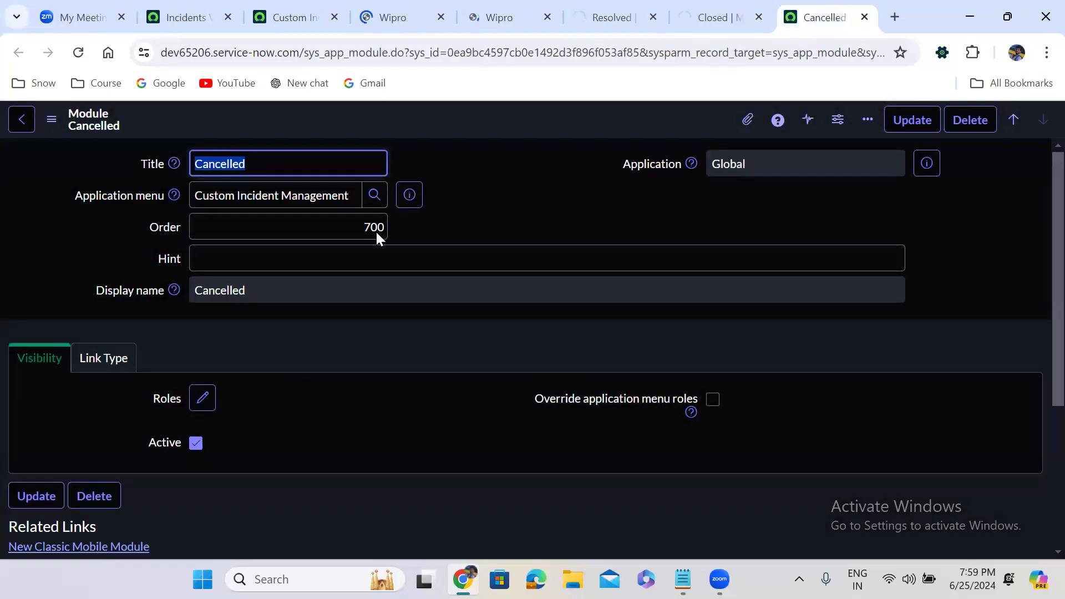
click(202, 398)
click(368, 279)
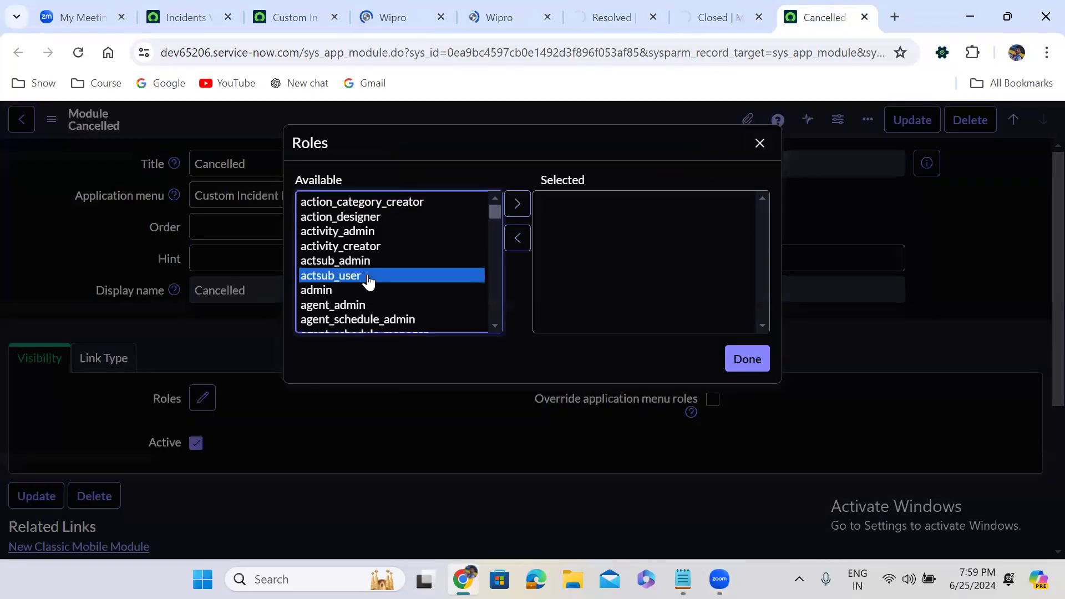
text(itil)
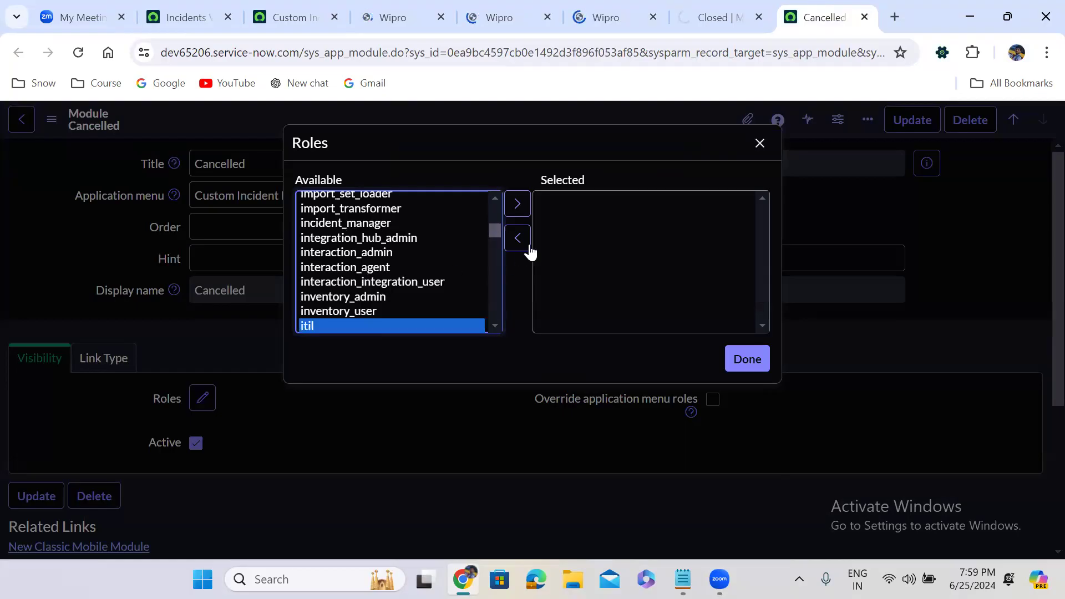
click(519, 205)
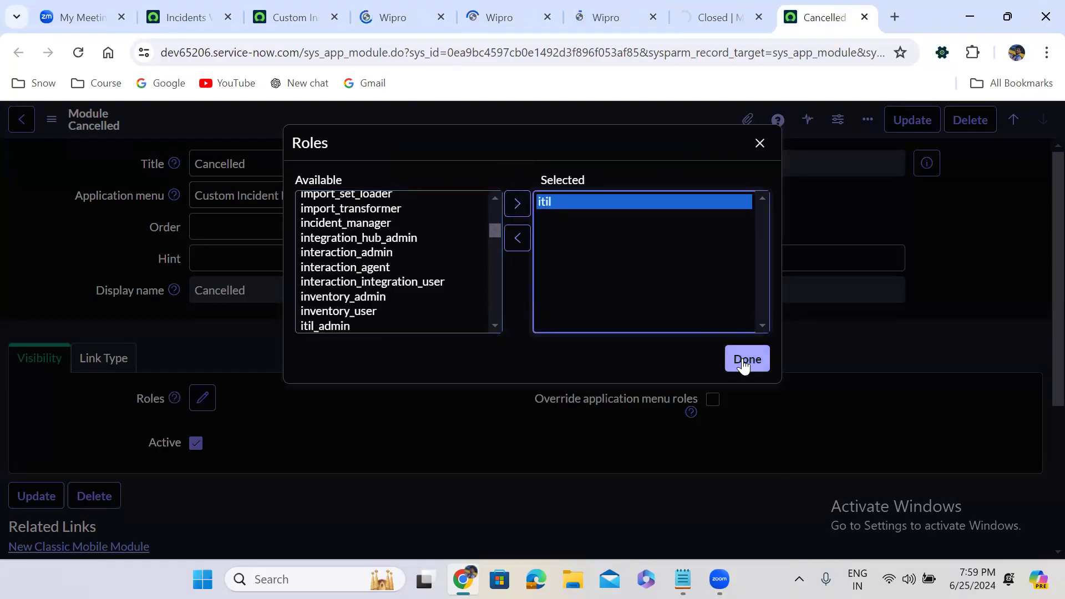
click(729, 357)
right_click(491, 118)
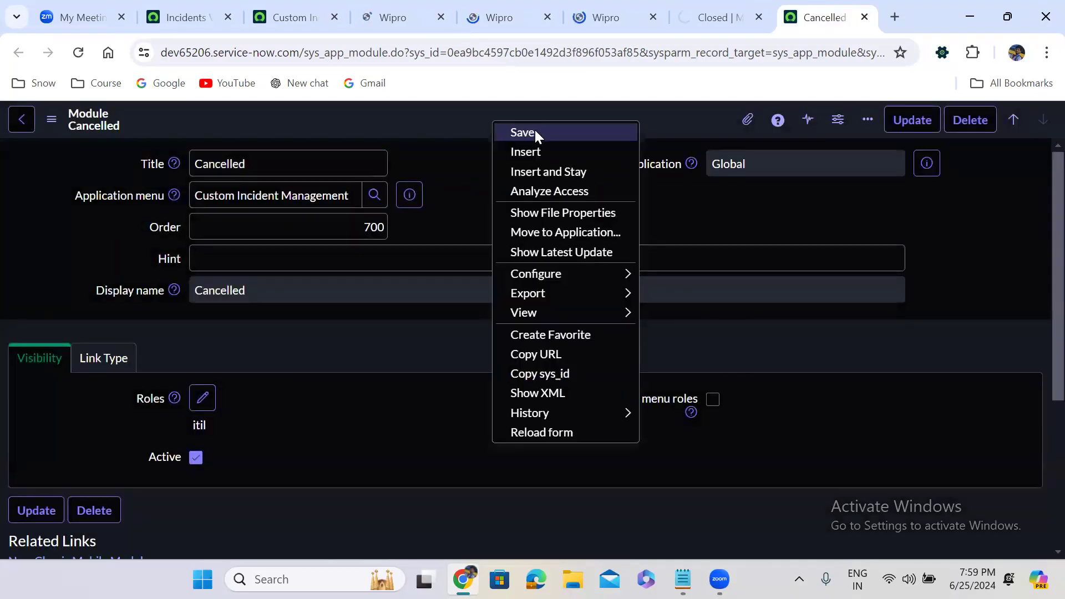
click(535, 130)
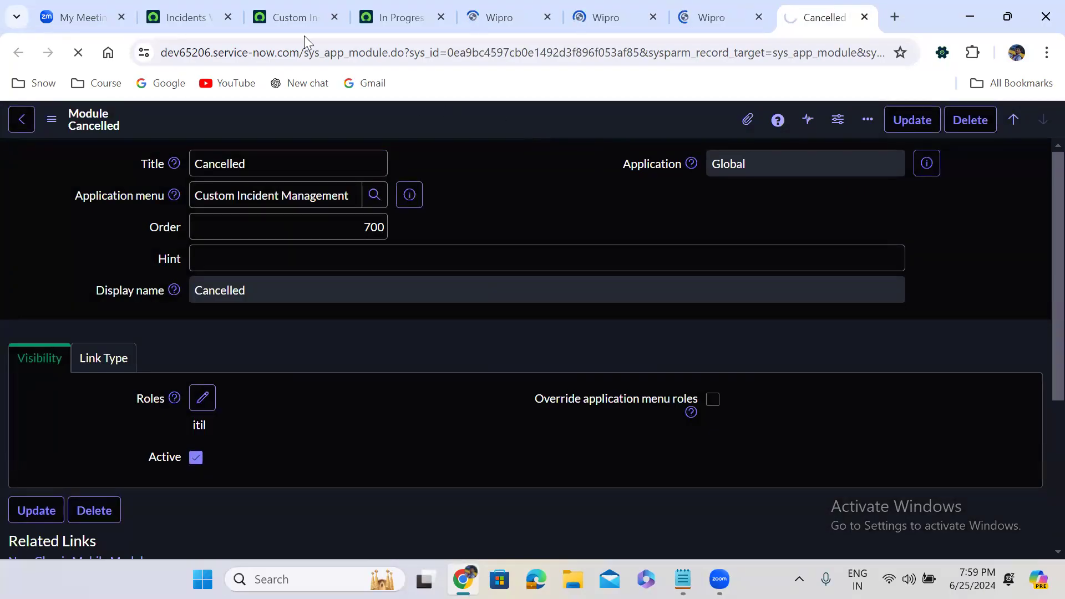
Step: Check the Incidents list filtered by State = Cancelled and confirm it is empty
click(289, 7)
click(188, 17)
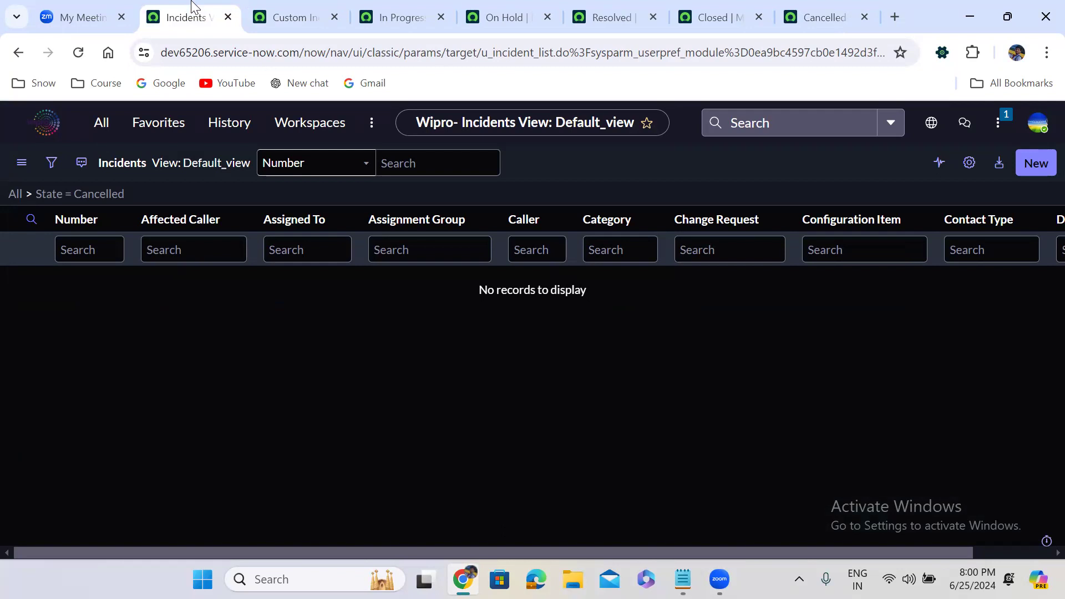
Step: Inspect In Progress's link type: List of Records on u_incident, State is In Progress, left unchanged
click(383, 3)
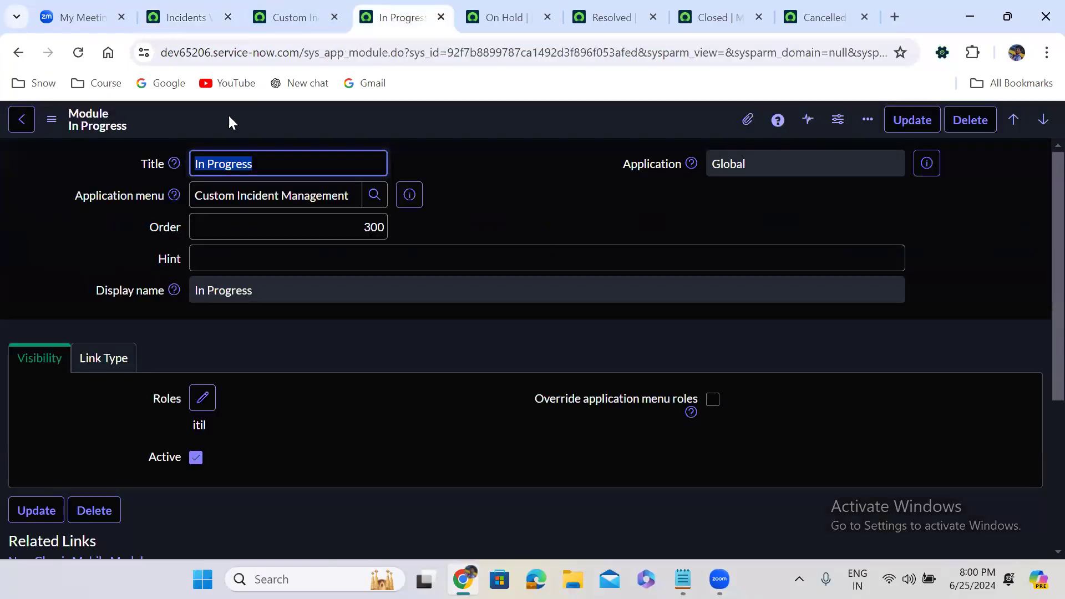
click(92, 359)
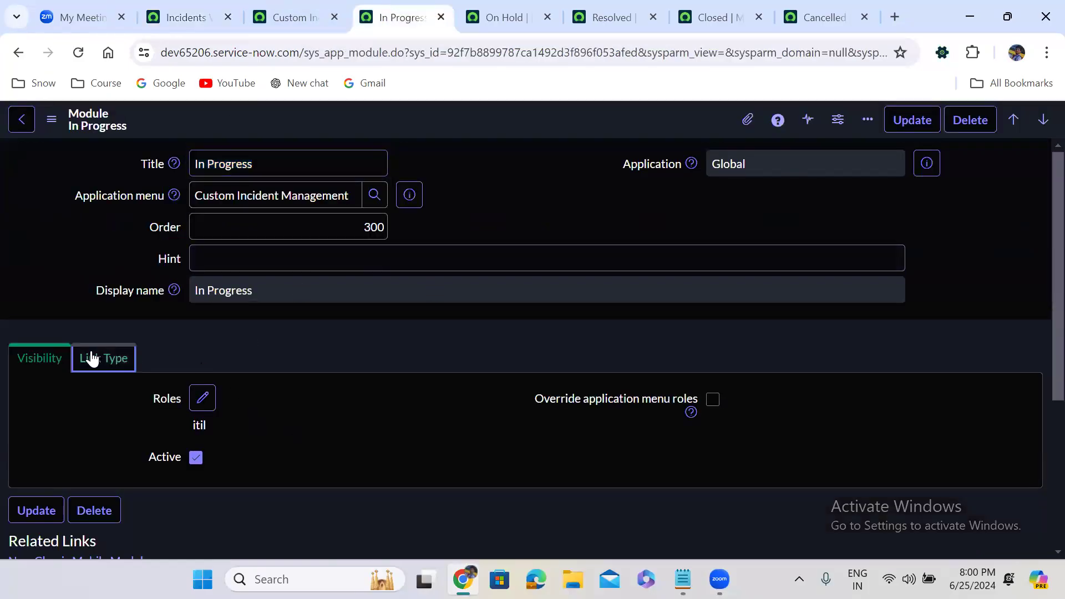
scroll(375, 339, down, 4)
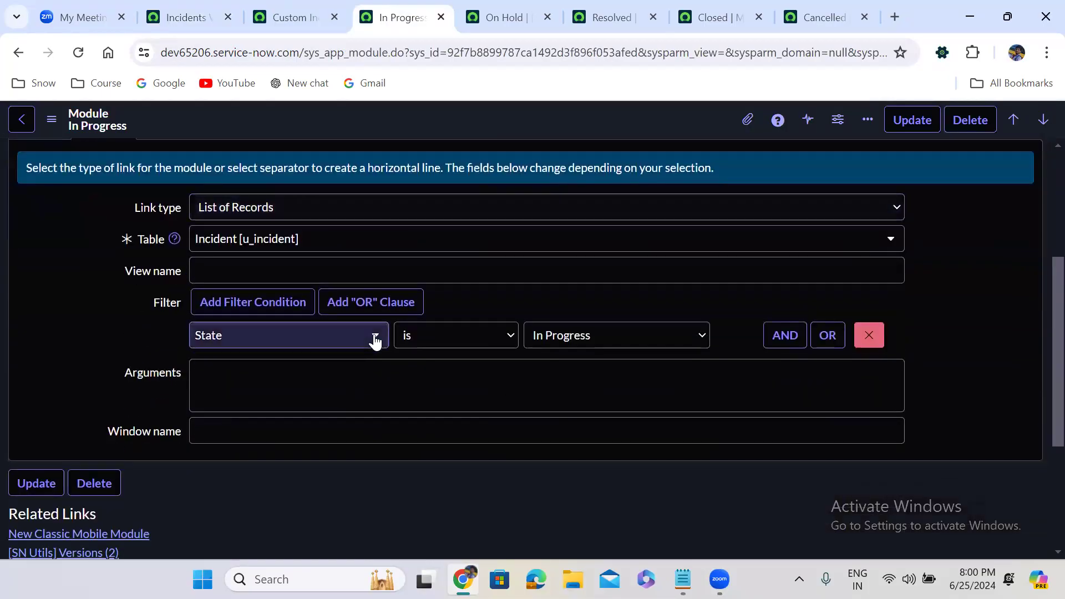
click(238, 209)
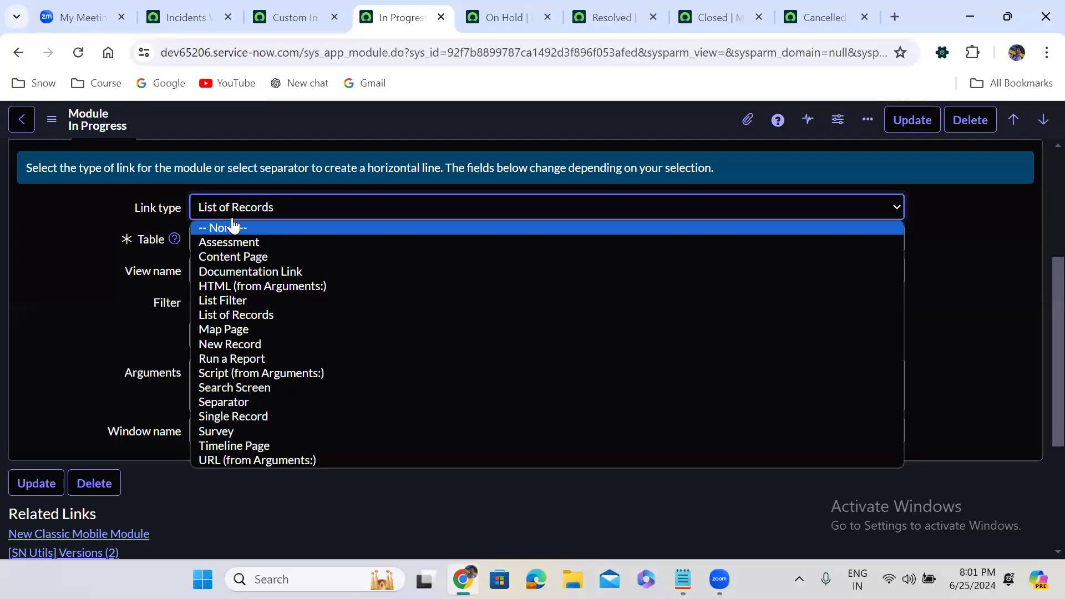
click(282, 145)
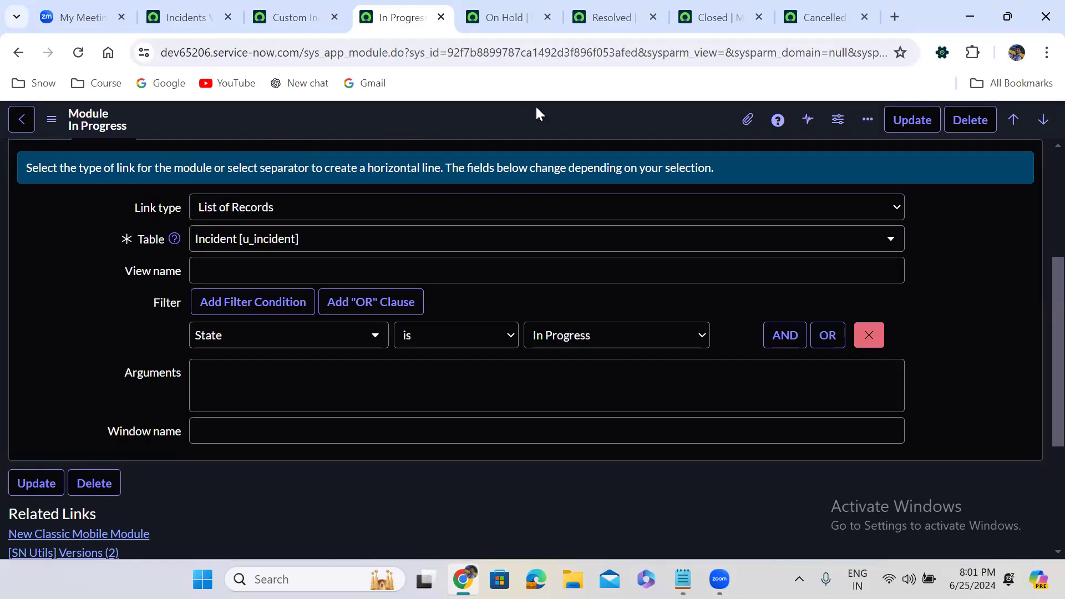
Step: Add a module titled Properties, order 800, link type Separator, to the menu and submit it
click(284, 16)
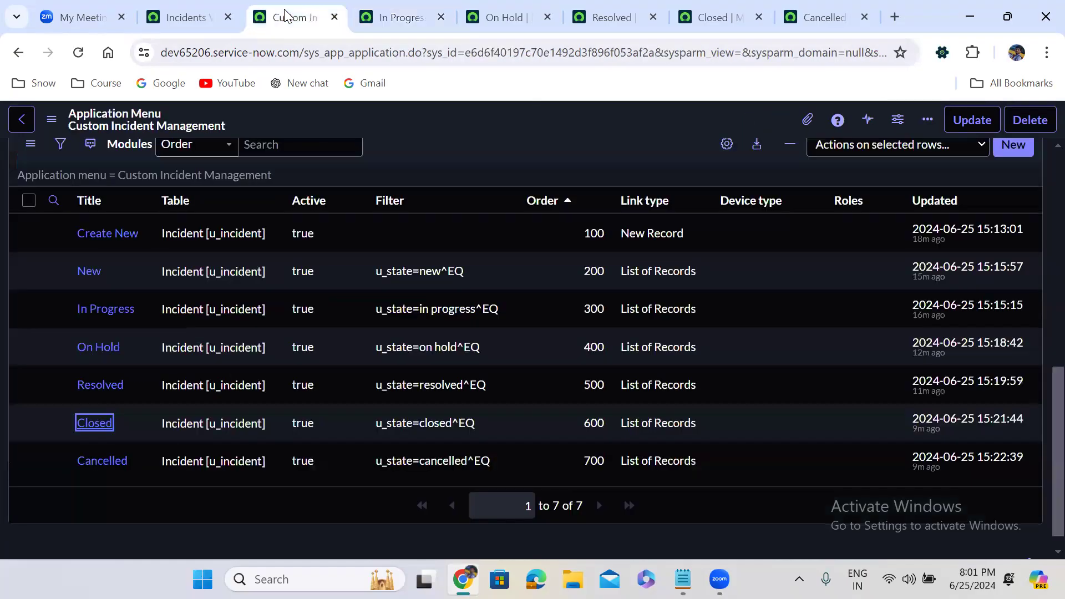
click(1024, 149)
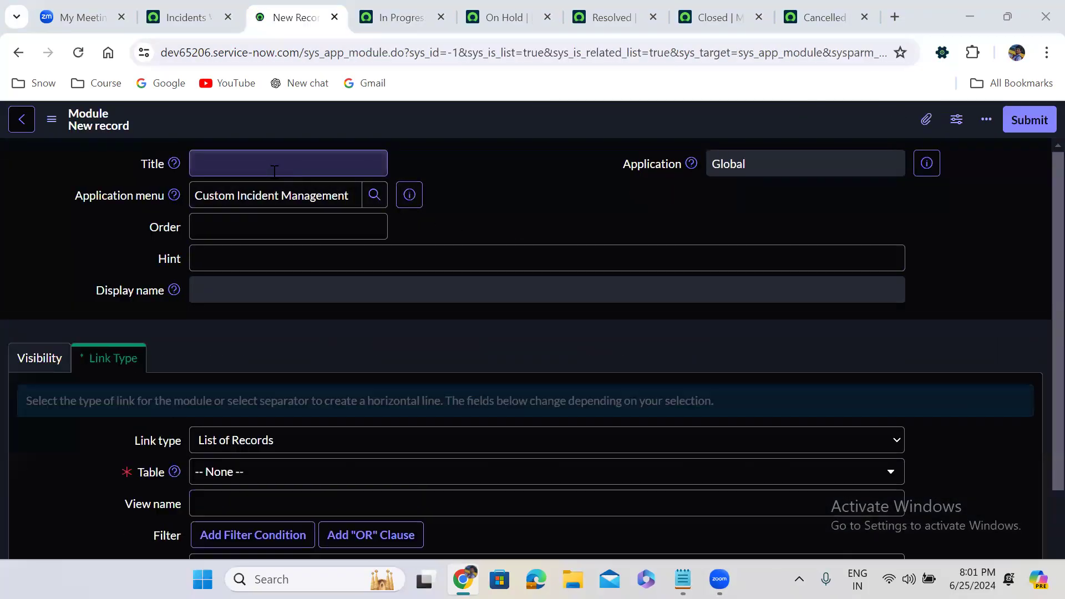
click(271, 169)
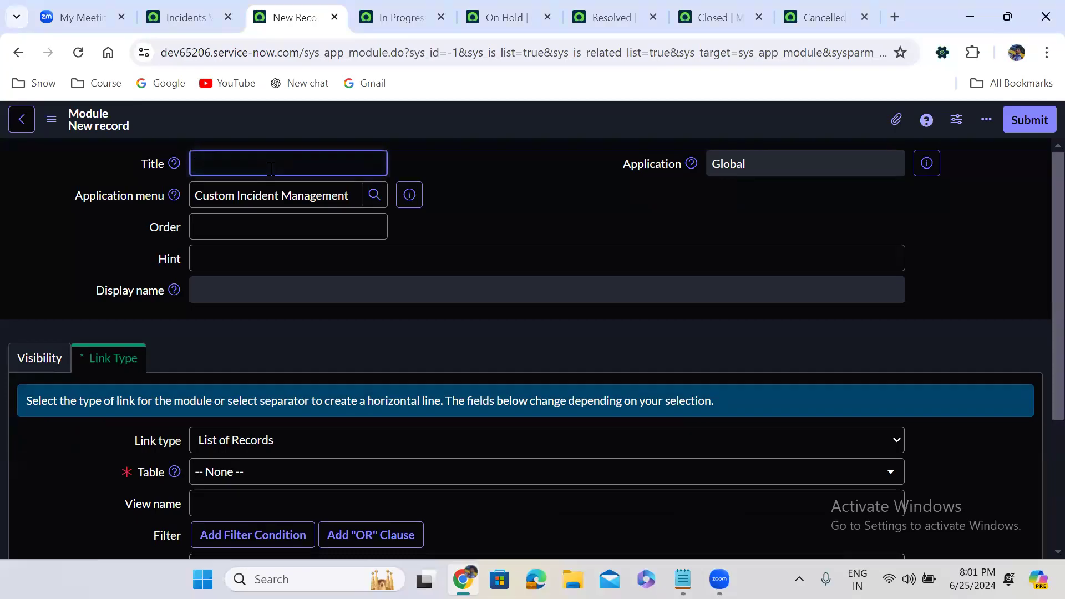
text(Pr)
text(operties)
click(288, 221)
text(8)
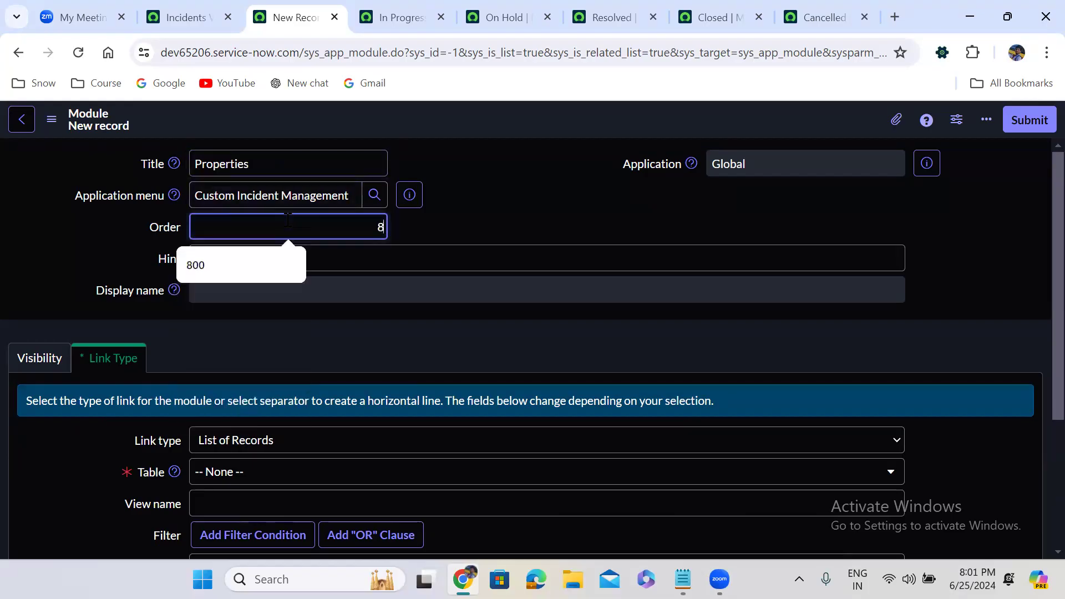
text(00)
click(511, 190)
scroll(512, 190, down, 4)
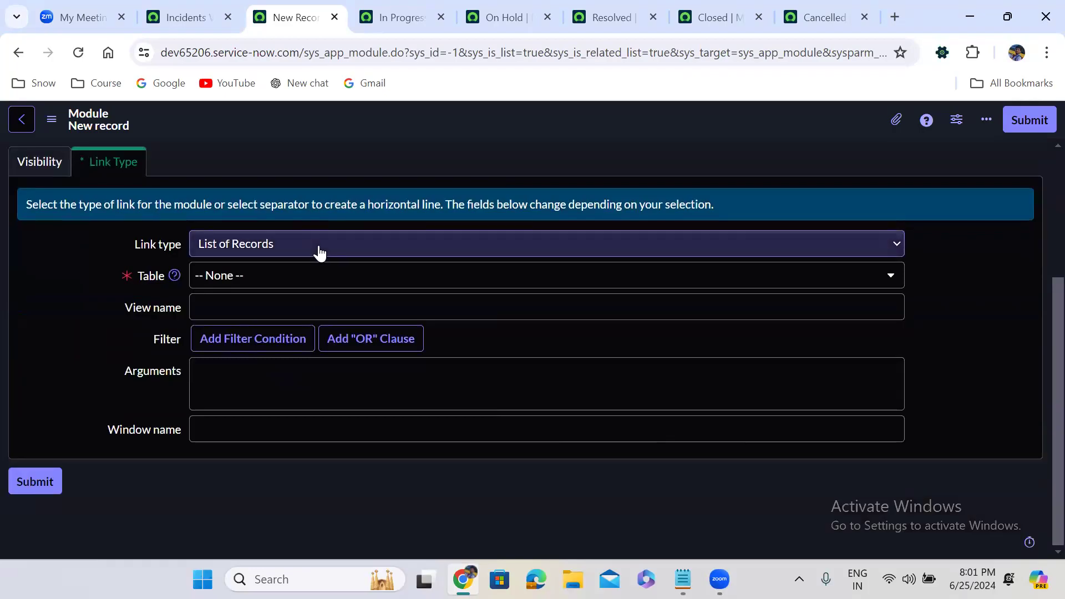
click(281, 251)
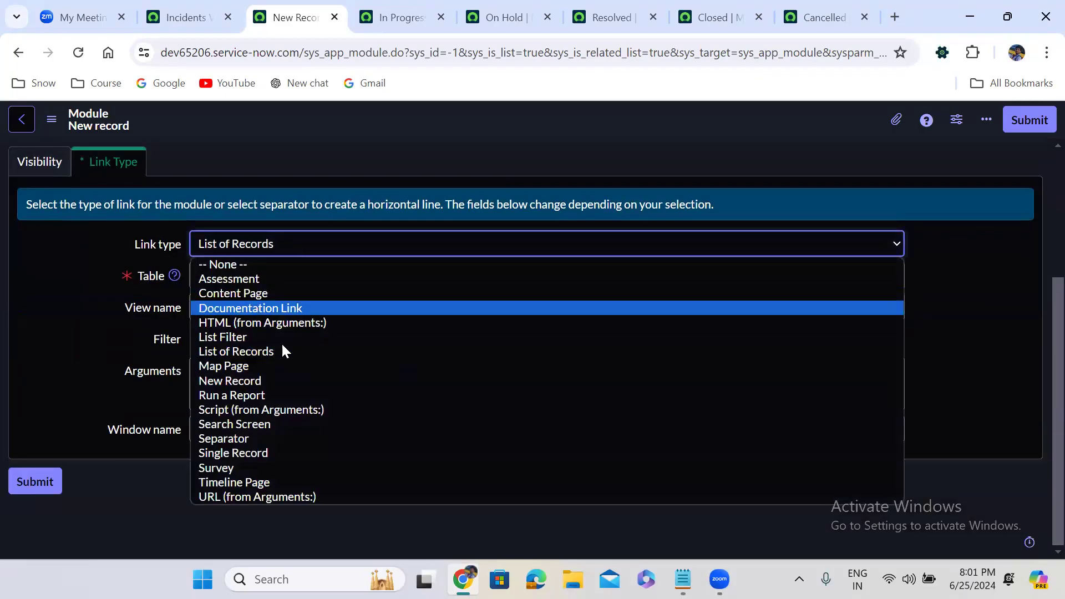
click(244, 441)
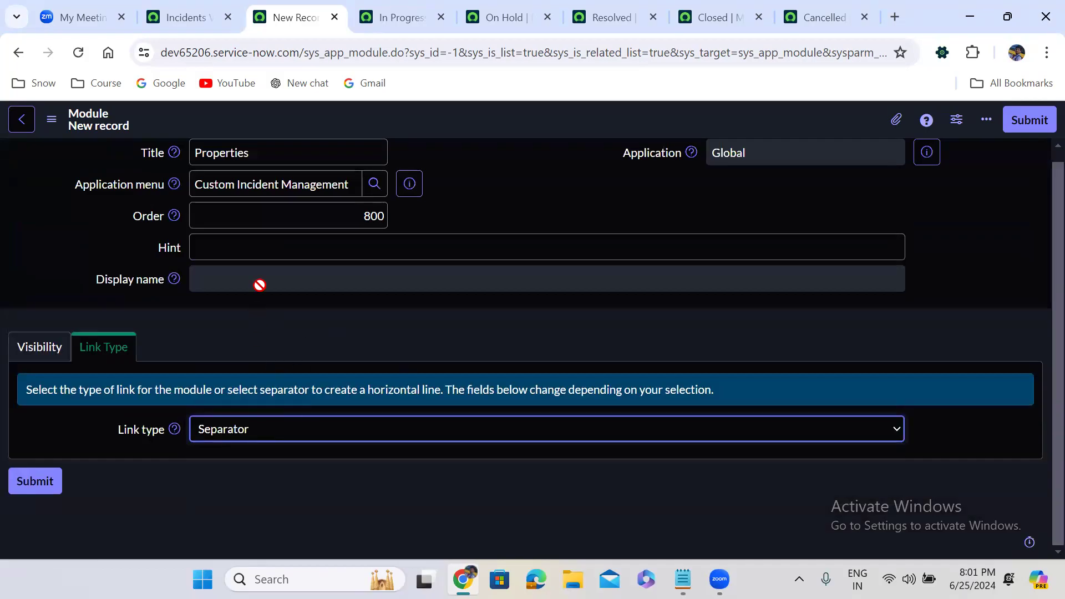
click(1027, 121)
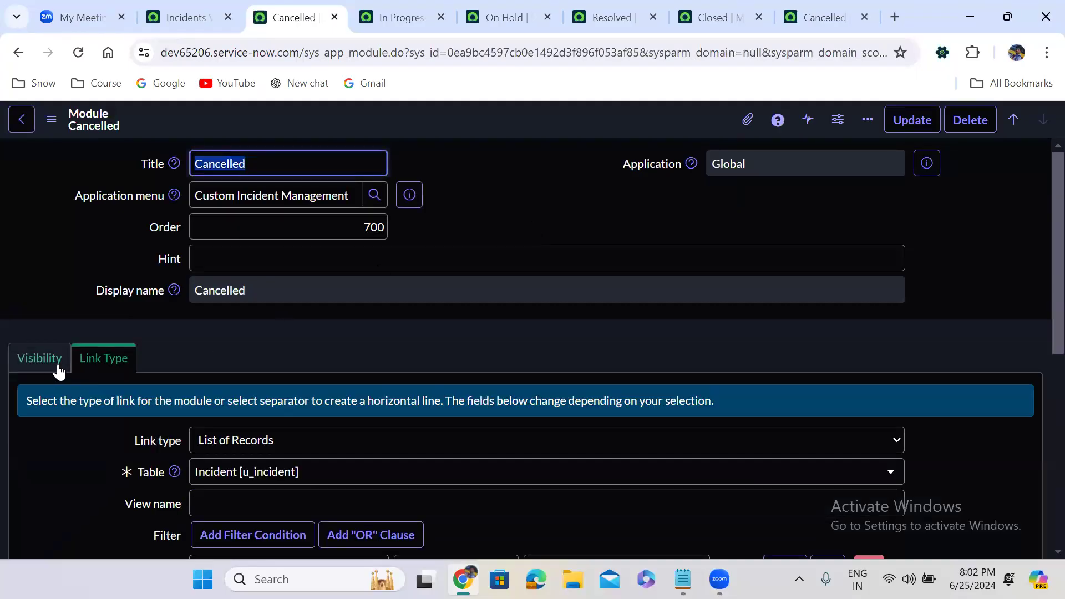
Step: Open the Custom Incident Management menu record from the Cancelled module and start a new module
click(175, 354)
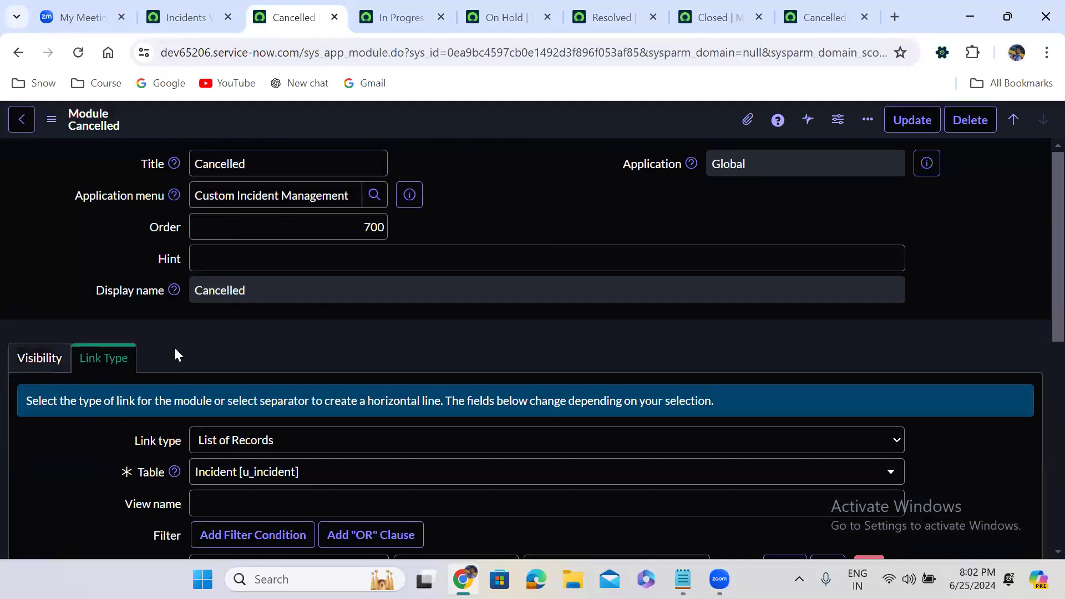
scroll(175, 354, down, 5)
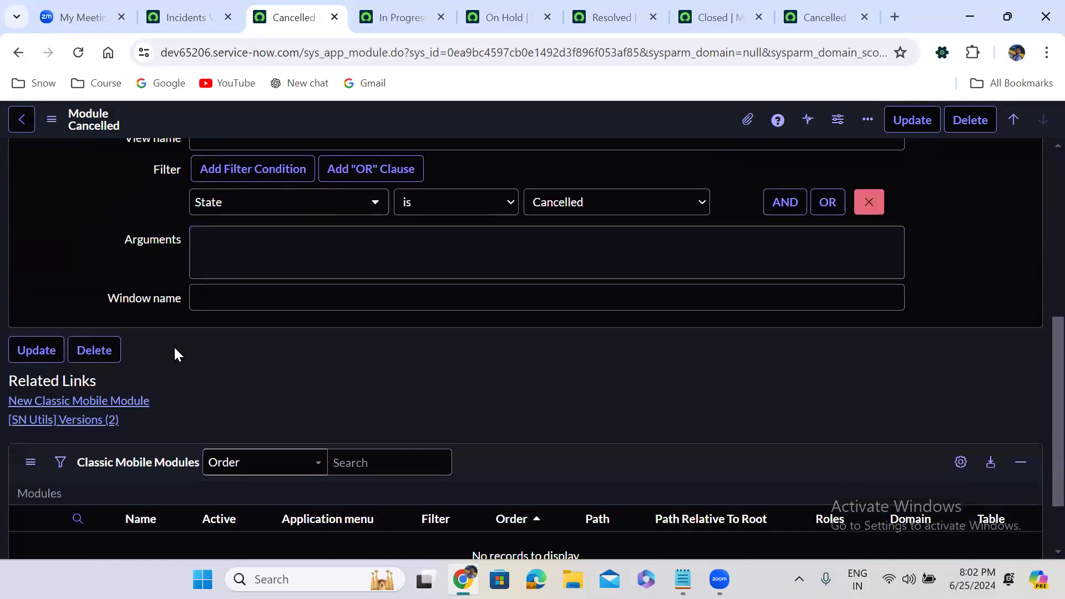
scroll(174, 354, up, 5)
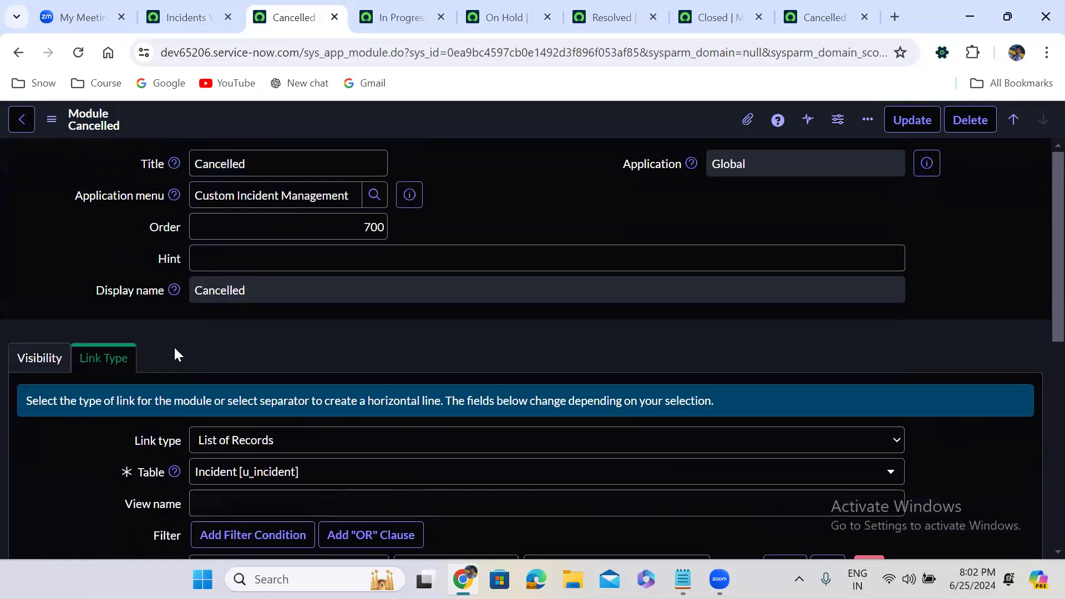
click(411, 194)
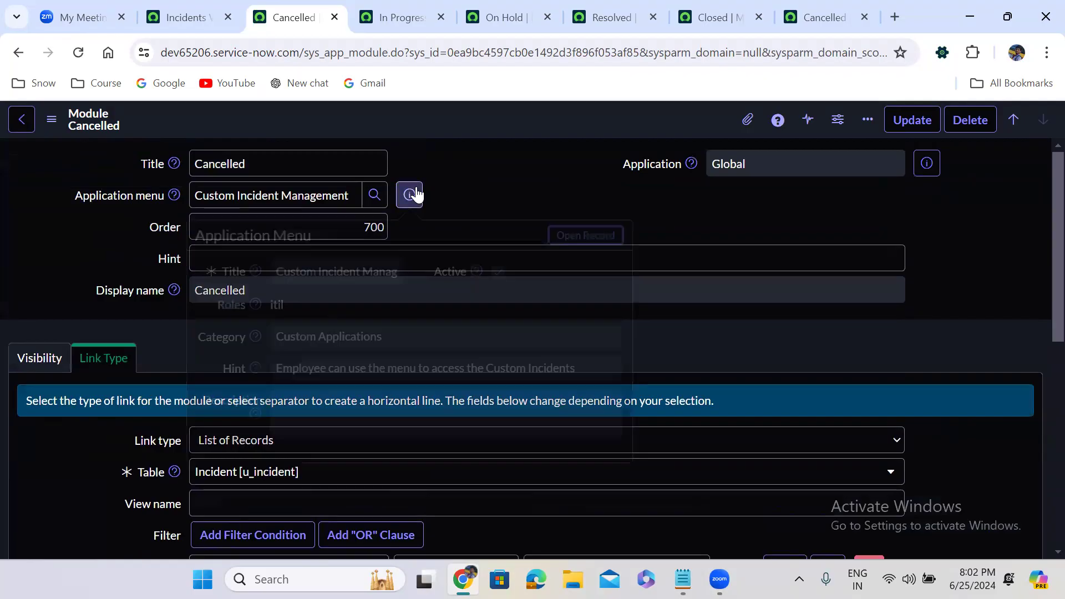
click(589, 237)
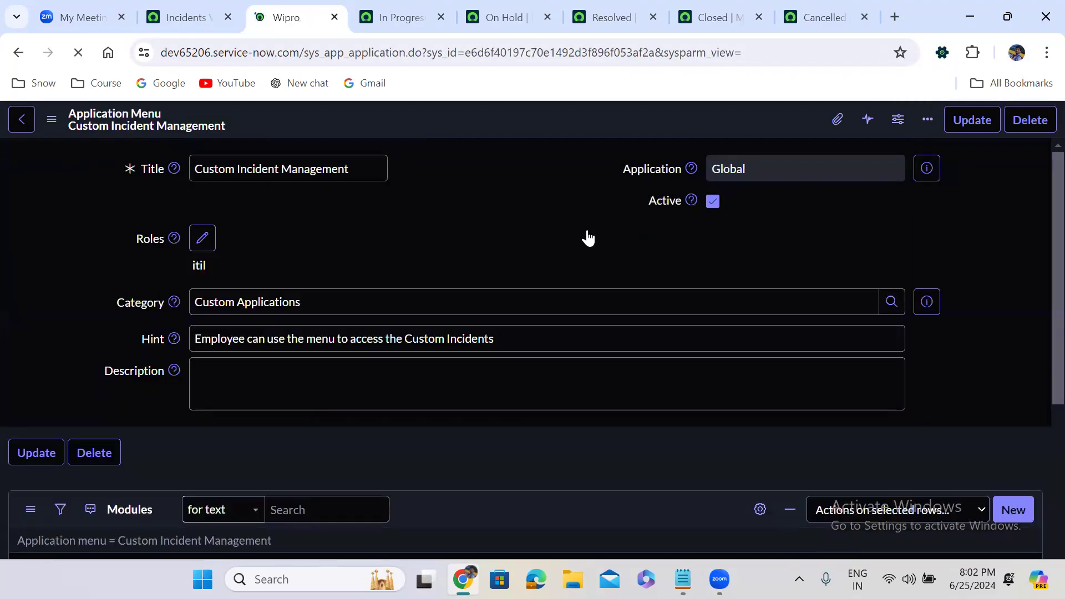
scroll(422, 322, down, 7)
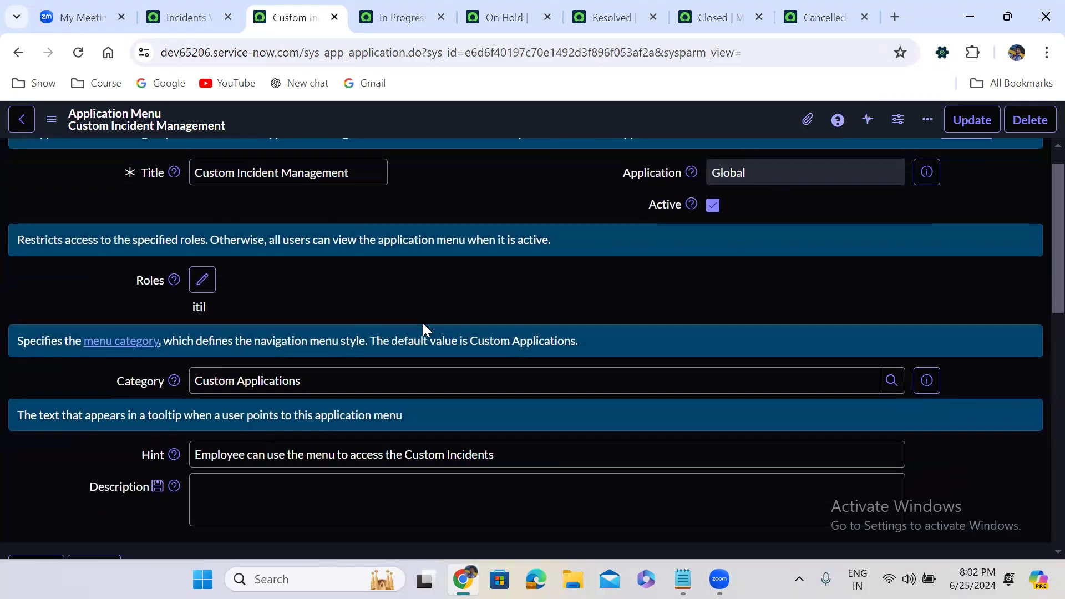
scroll(421, 321, down, 5)
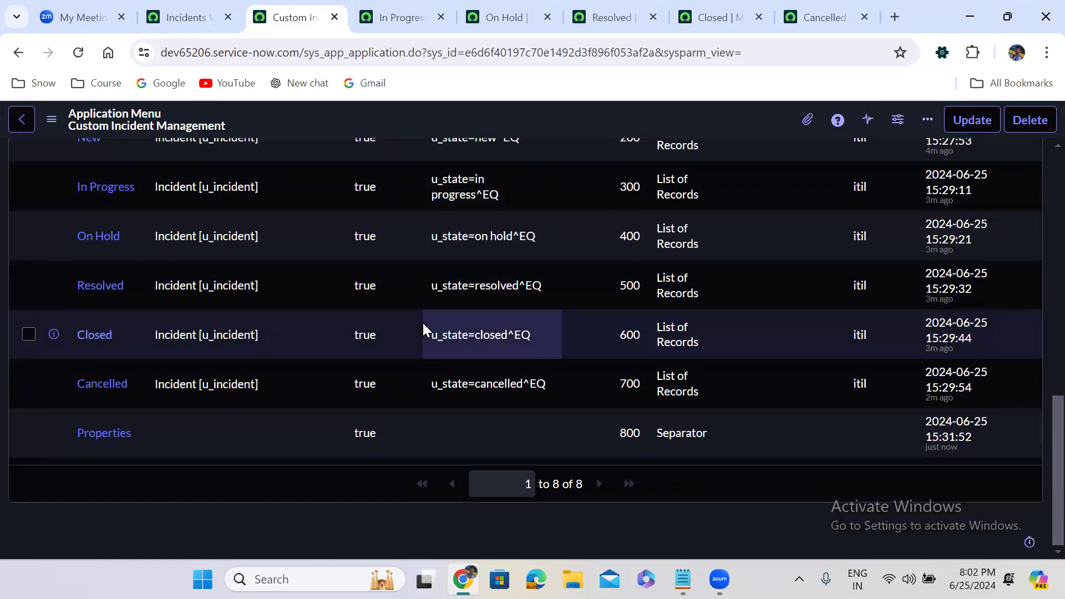
scroll(421, 321, up, 3)
scroll(423, 328, up, 2)
click(1011, 261)
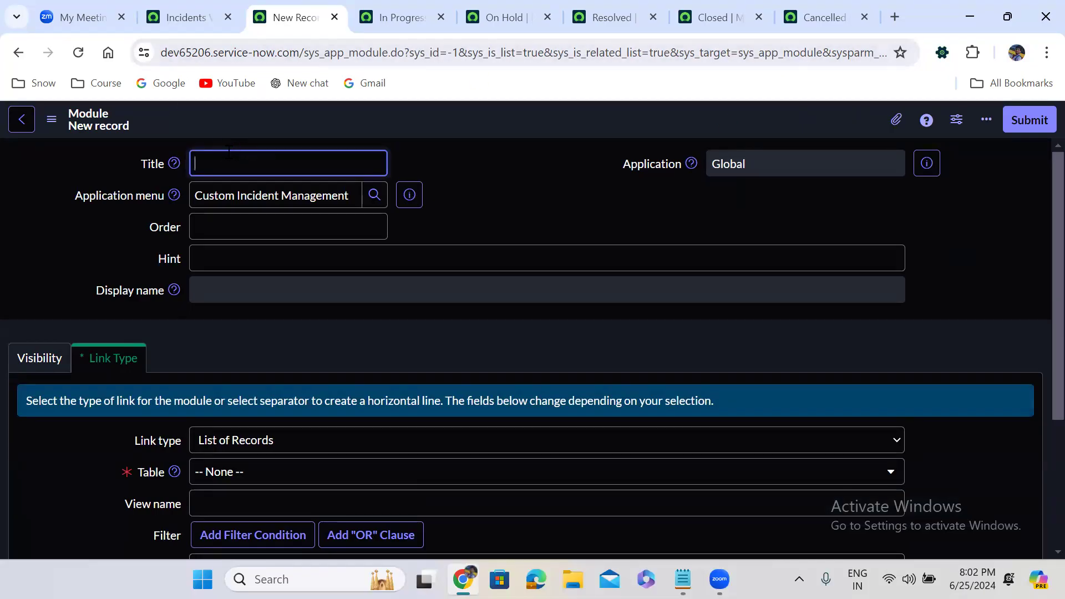
Step: Title the module 'Incident Properties', order 900, linked to the System Property table
text(Incident Properties)
click(296, 238)
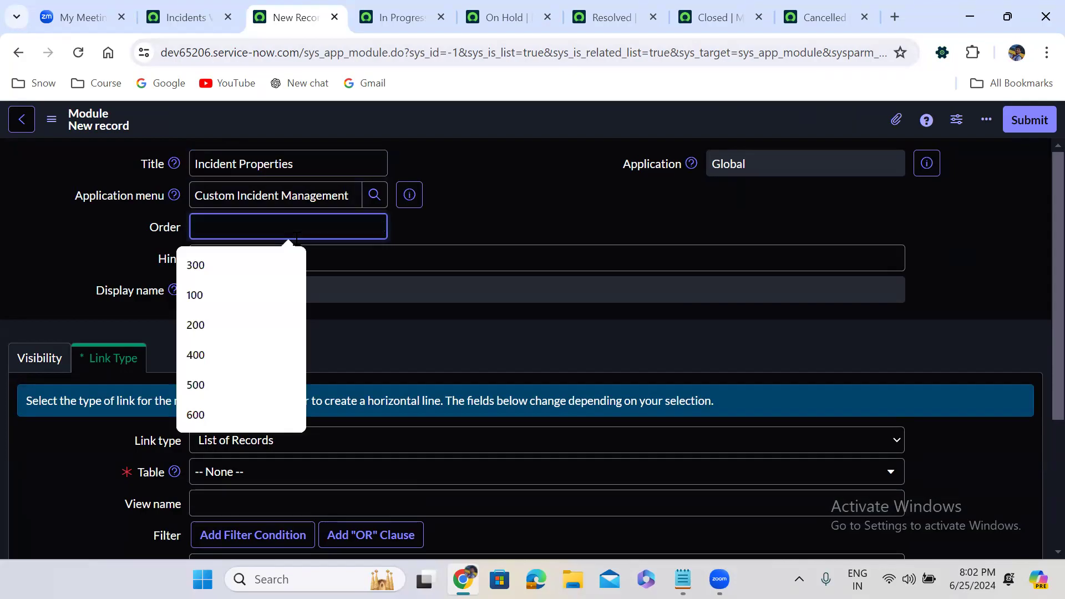
text(900)
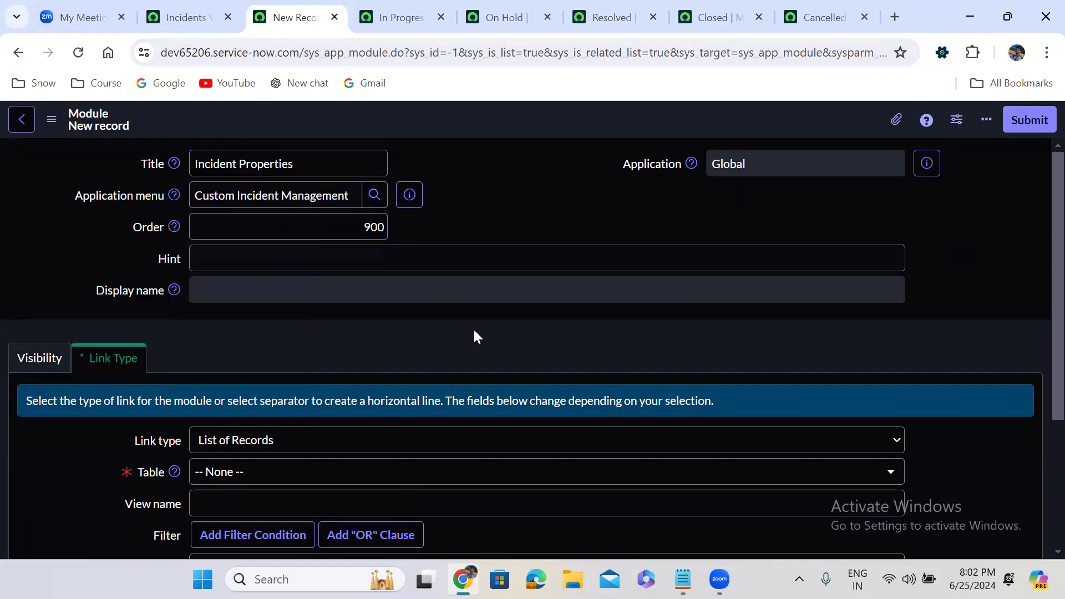
scroll(475, 336, down, 4)
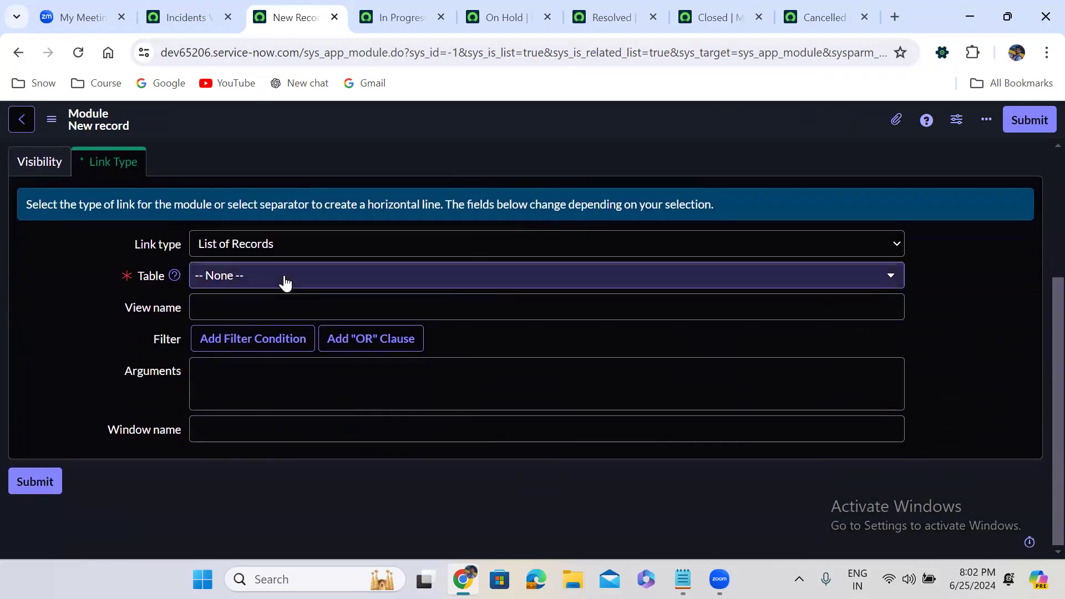
click(284, 278)
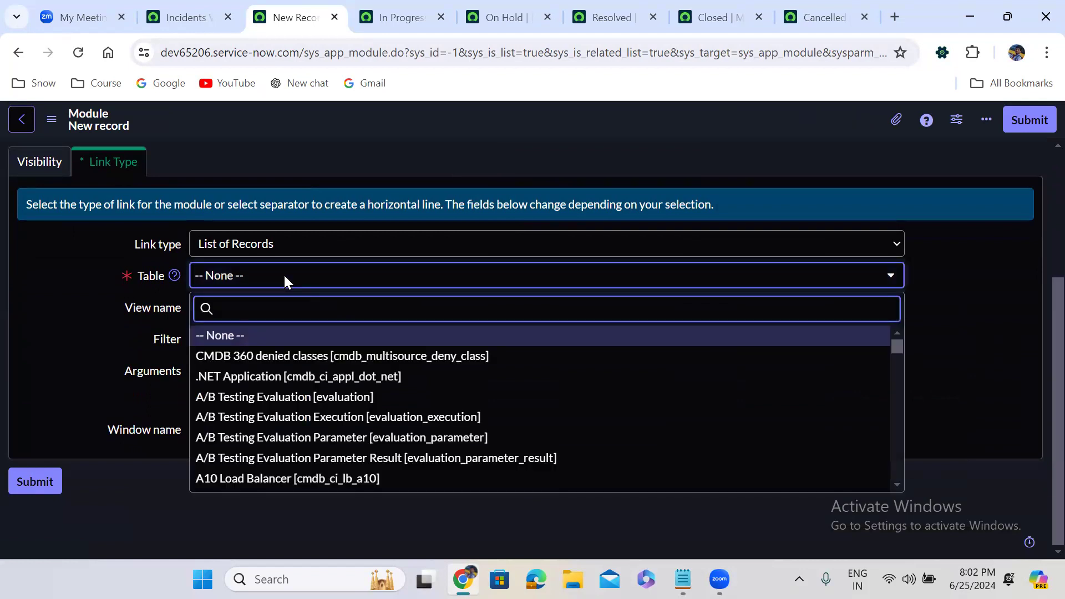
text(inciden)
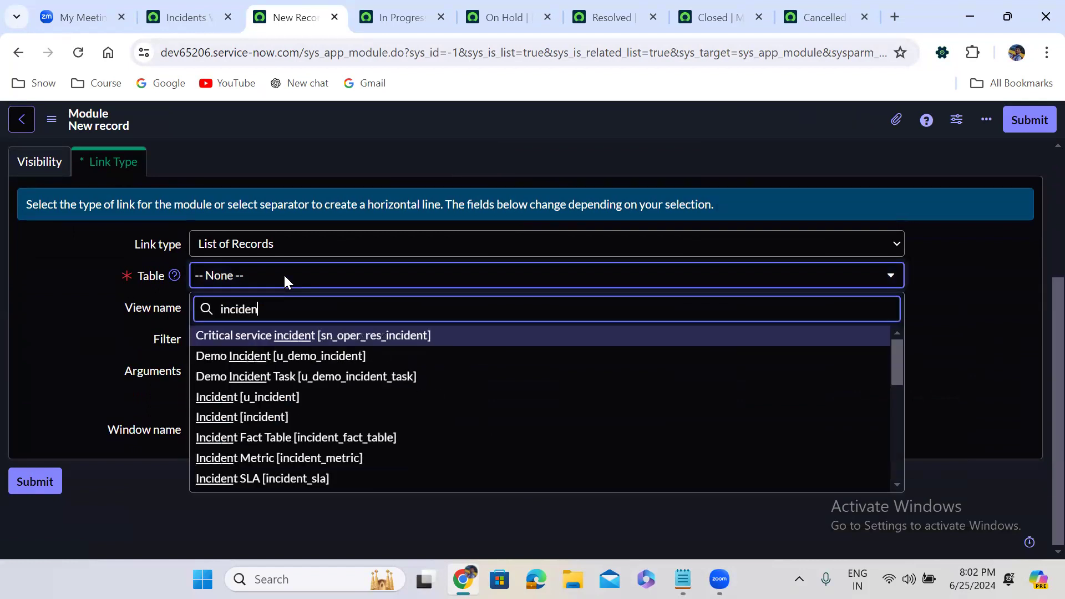
key(BackSpace)
key(BackSpace)
key(BackSpace)
key(BackSpace)
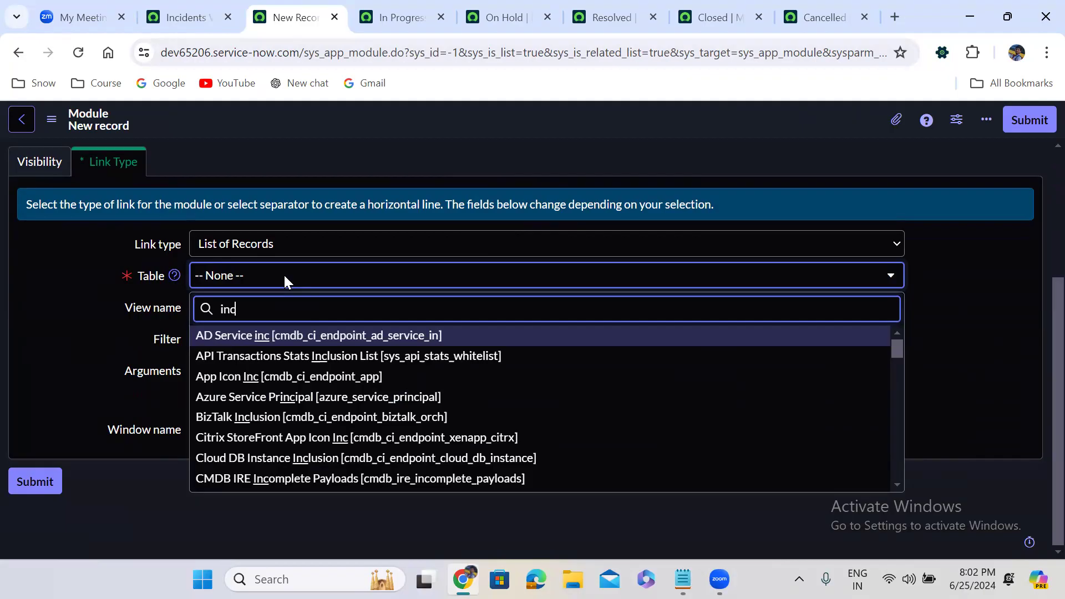
key(BackSpace)
key(BackSpace)
key(BackSpace)
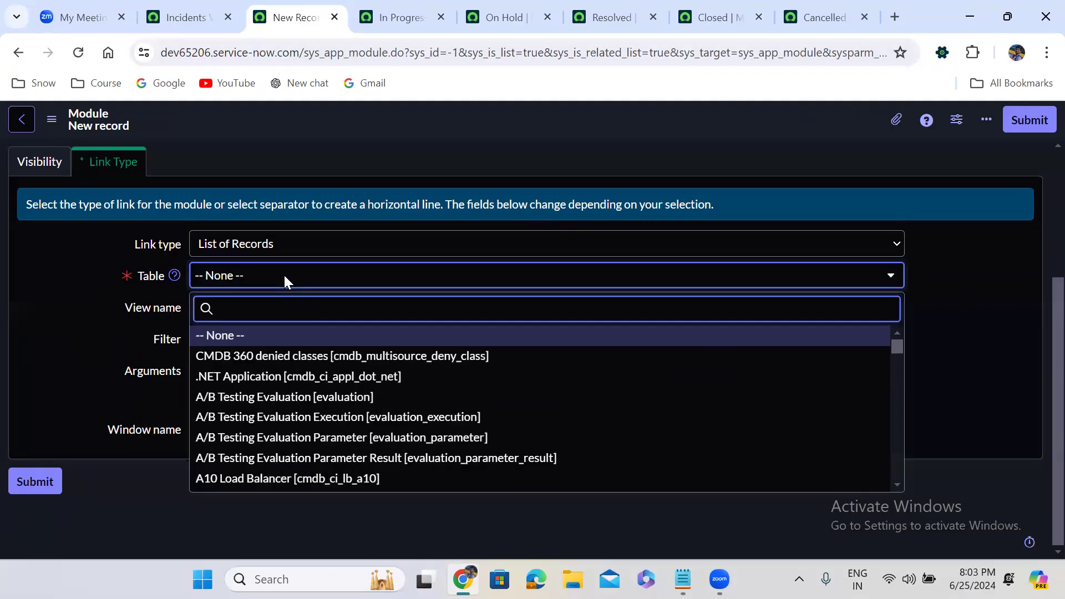
text(system prop)
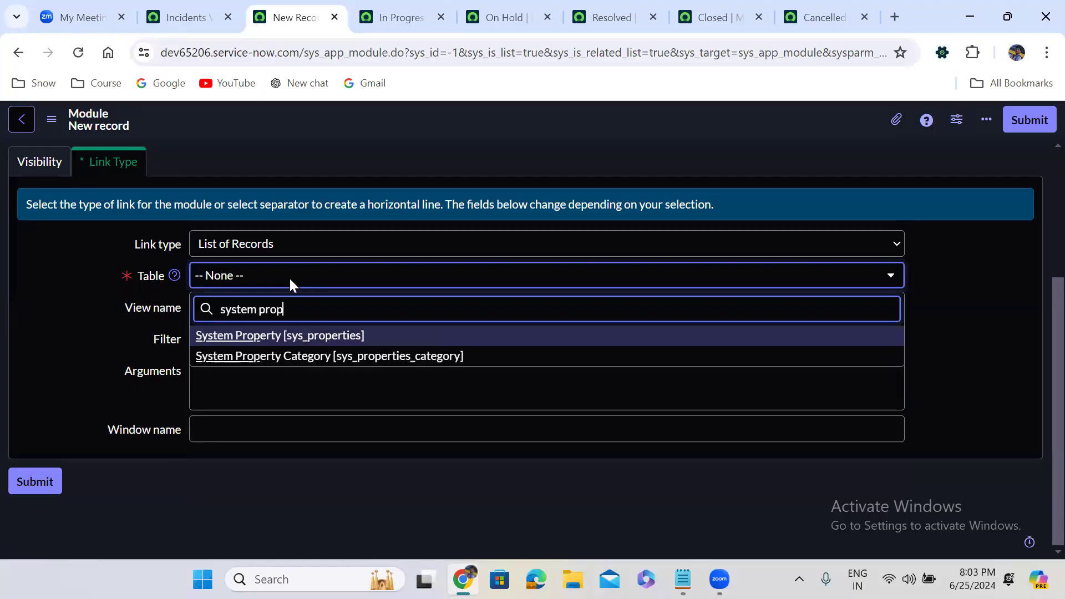
click(335, 337)
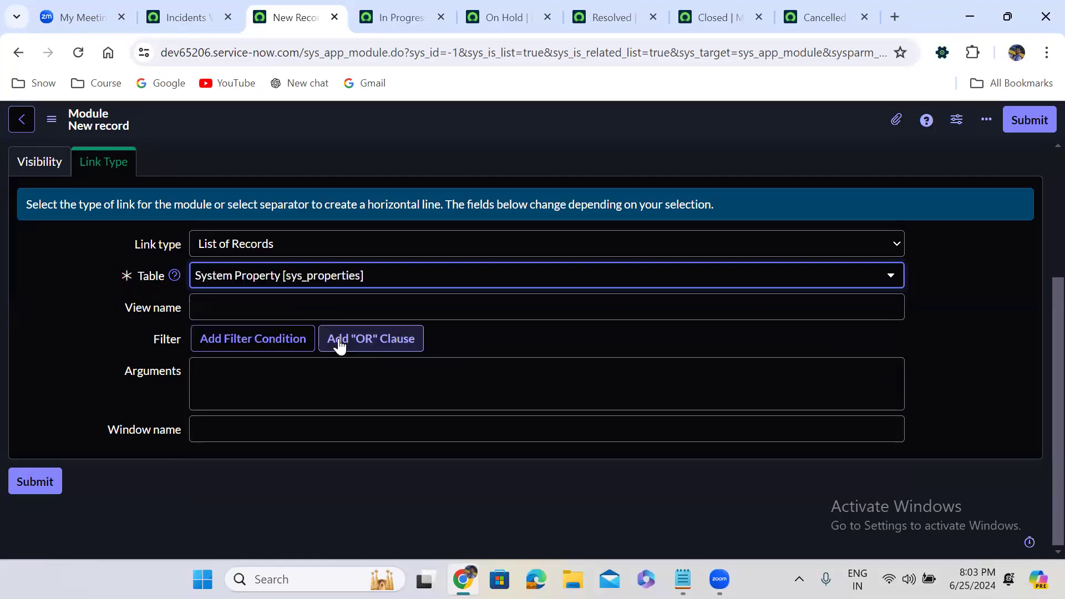
Step: Filter the module to Name contains 'incident' and submit it
click(252, 341)
click(262, 367)
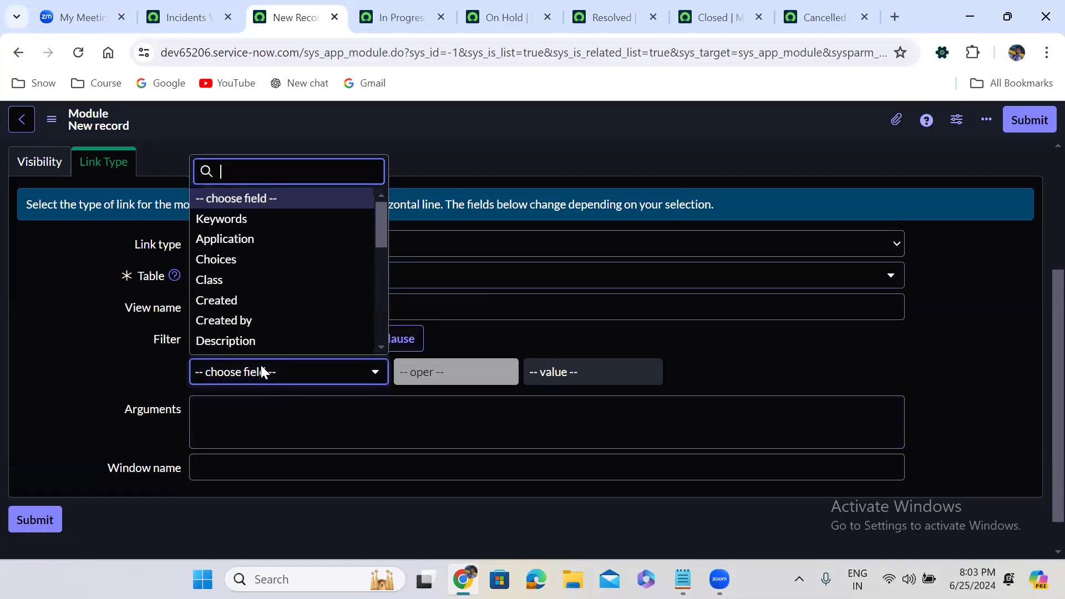
text(nam)
click(253, 325)
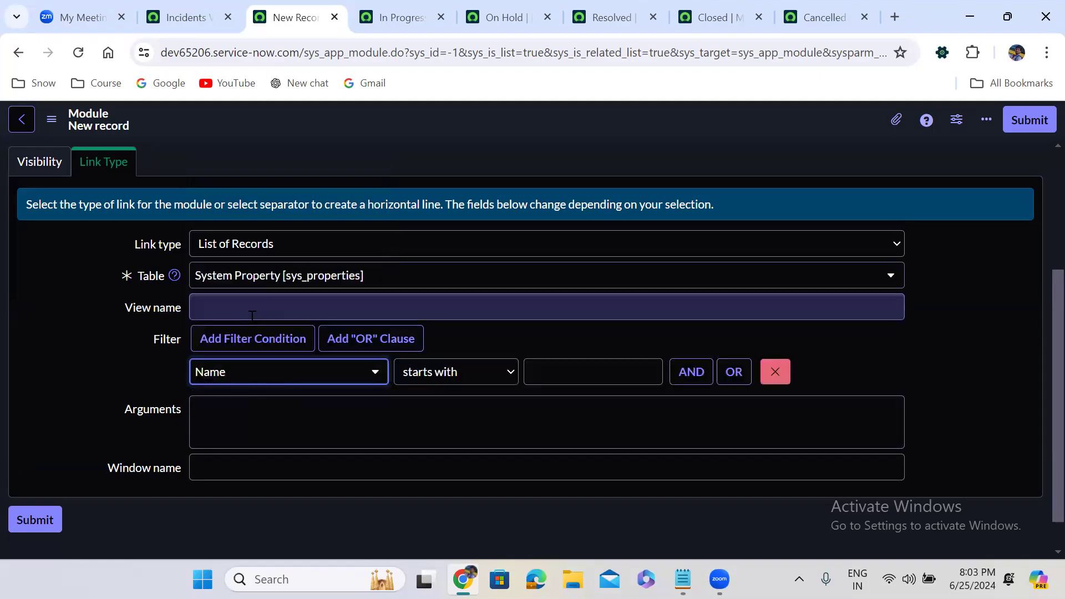
click(501, 373)
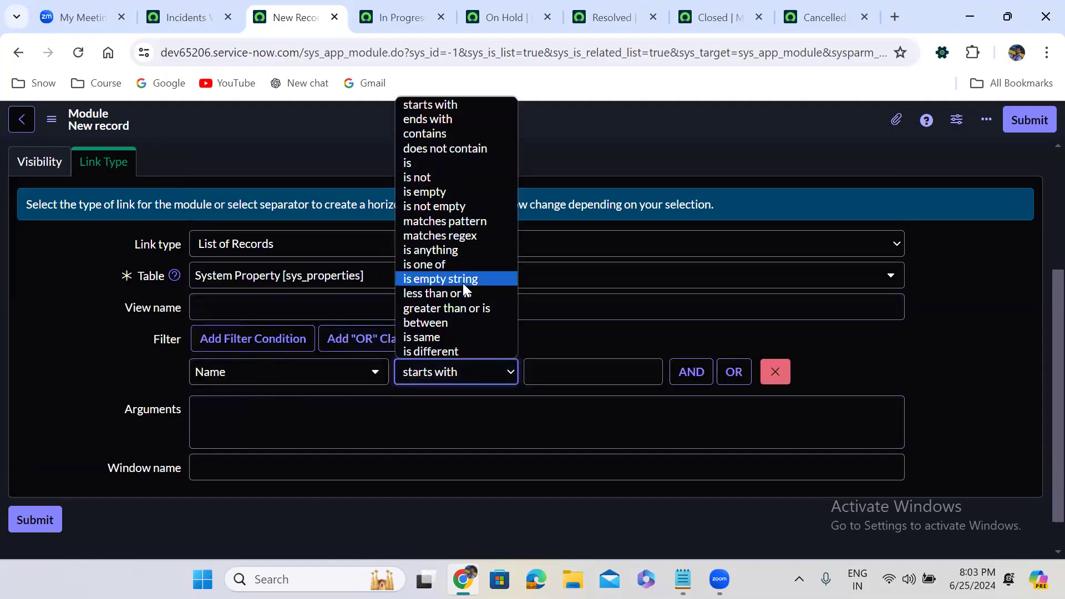
click(441, 137)
click(550, 372)
text(in)
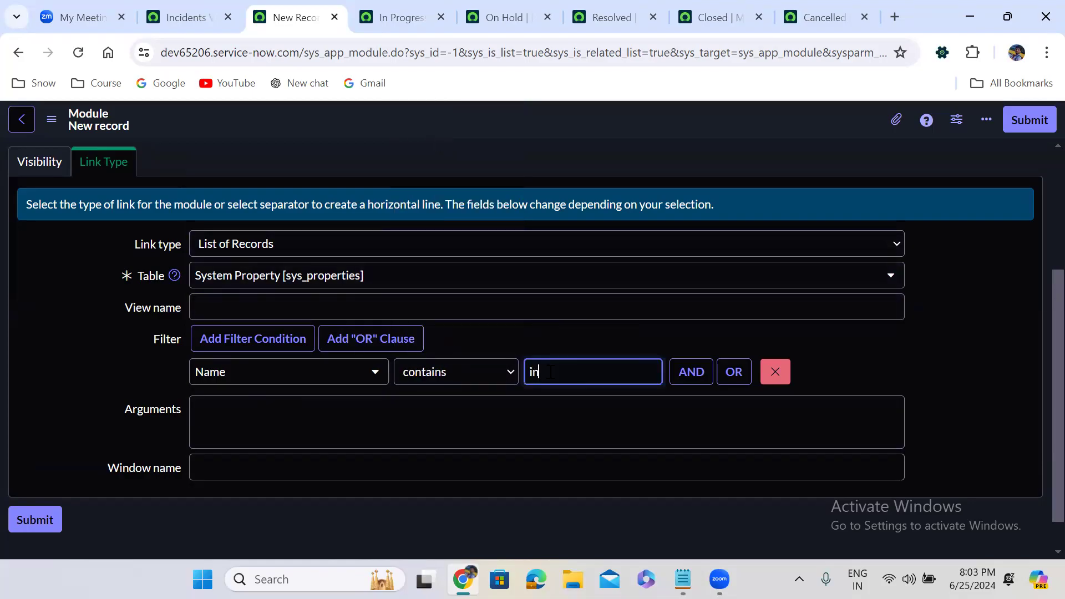
text(cident)
click(1031, 120)
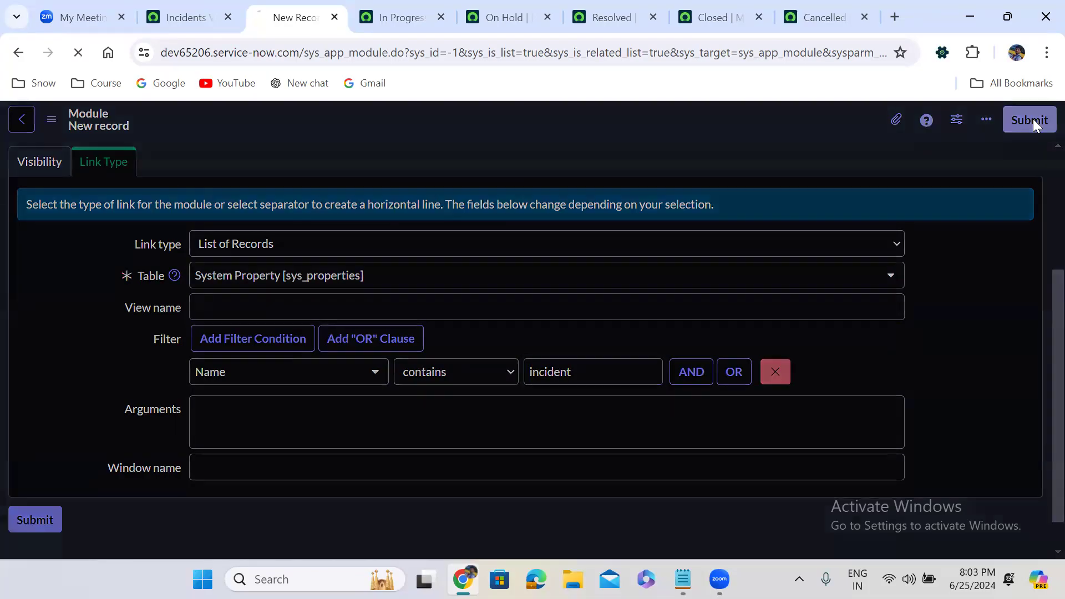
click(184, 7)
Step: Open the All application navigator and clear its old filter text
click(109, 136)
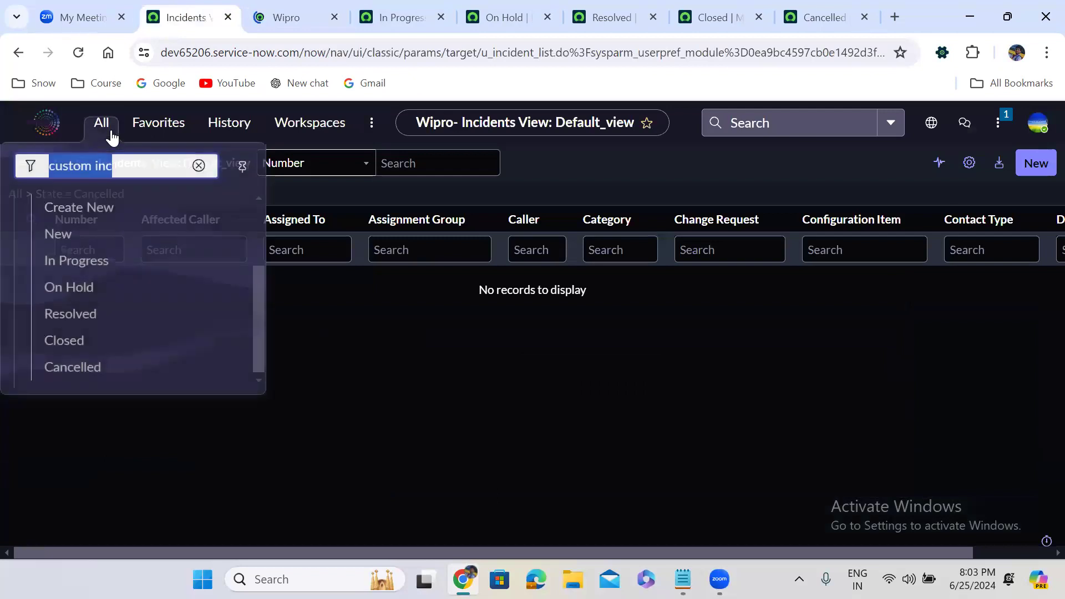
click(198, 168)
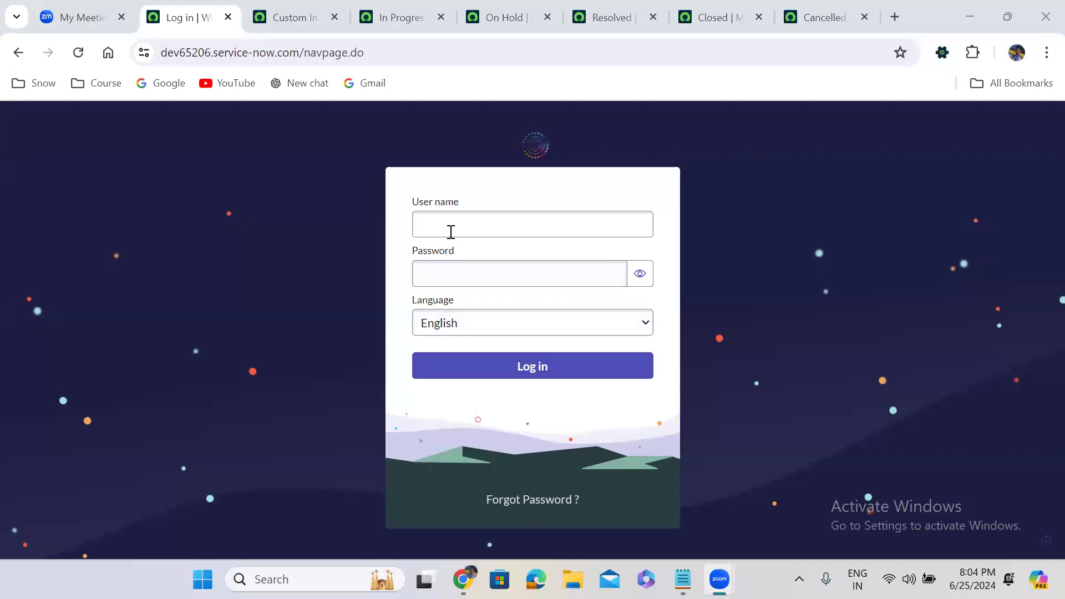
Step: Log back in with the administrator user name and password
click(451, 232)
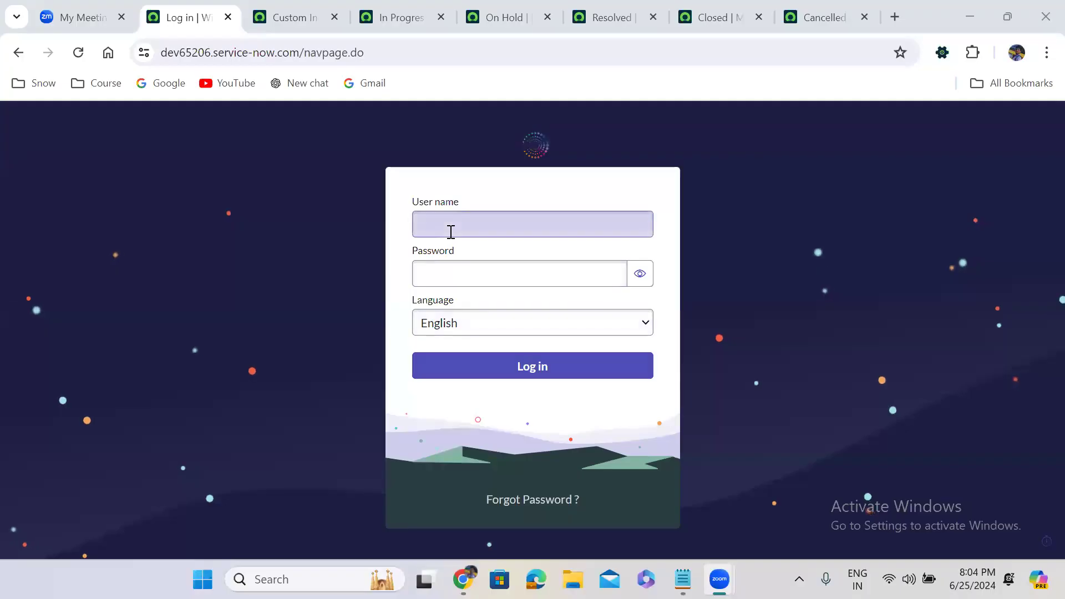
text(admin)
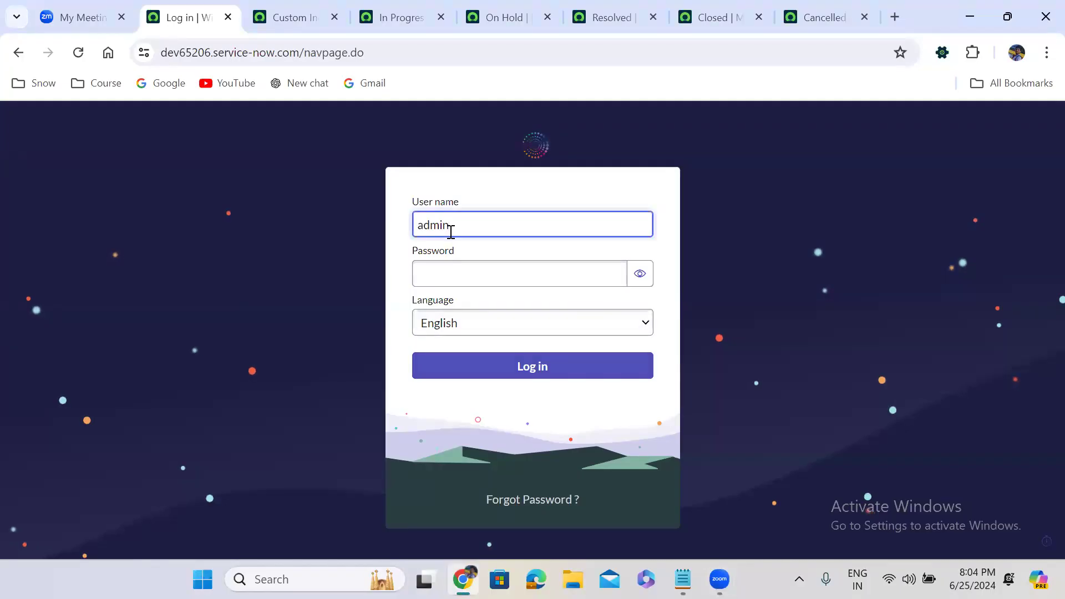
key(Tab)
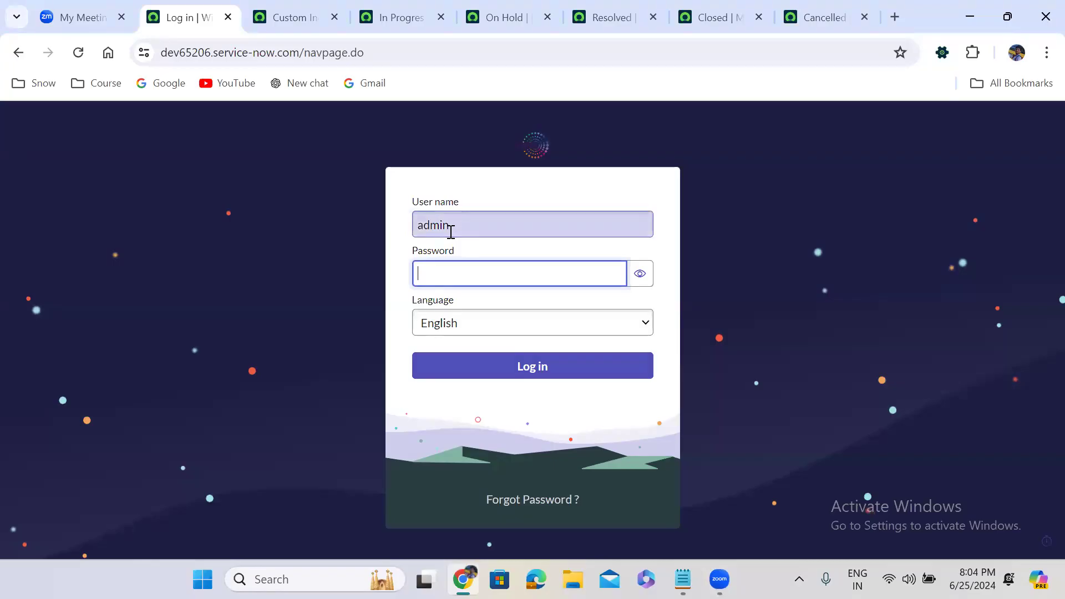
text(*********)
click(598, 367)
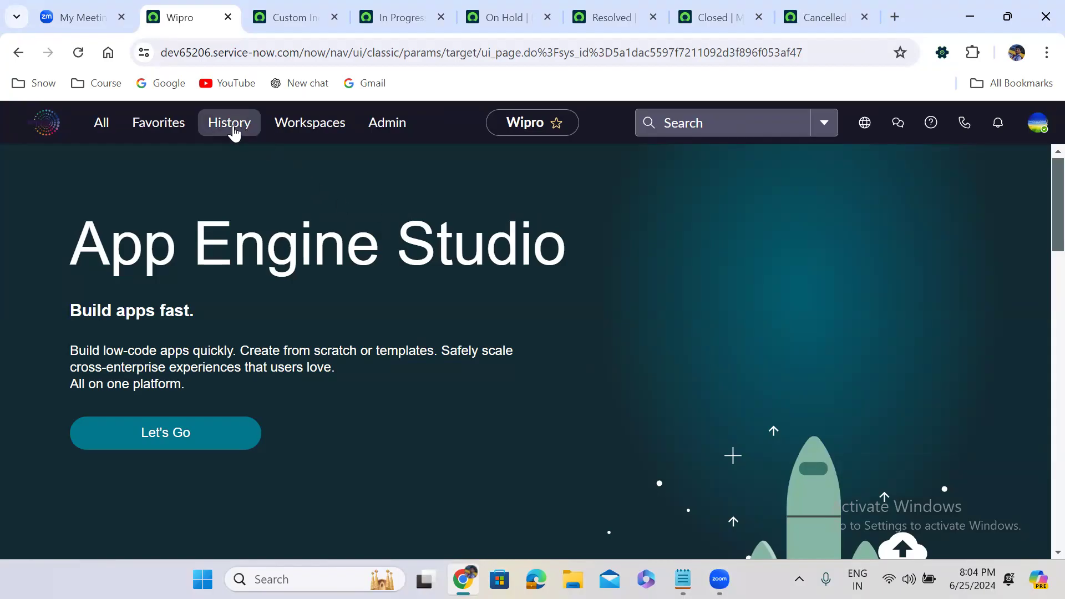
Step: Filter the navigator for 'custom inc' and open Incident Properties under Properties
click(234, 132)
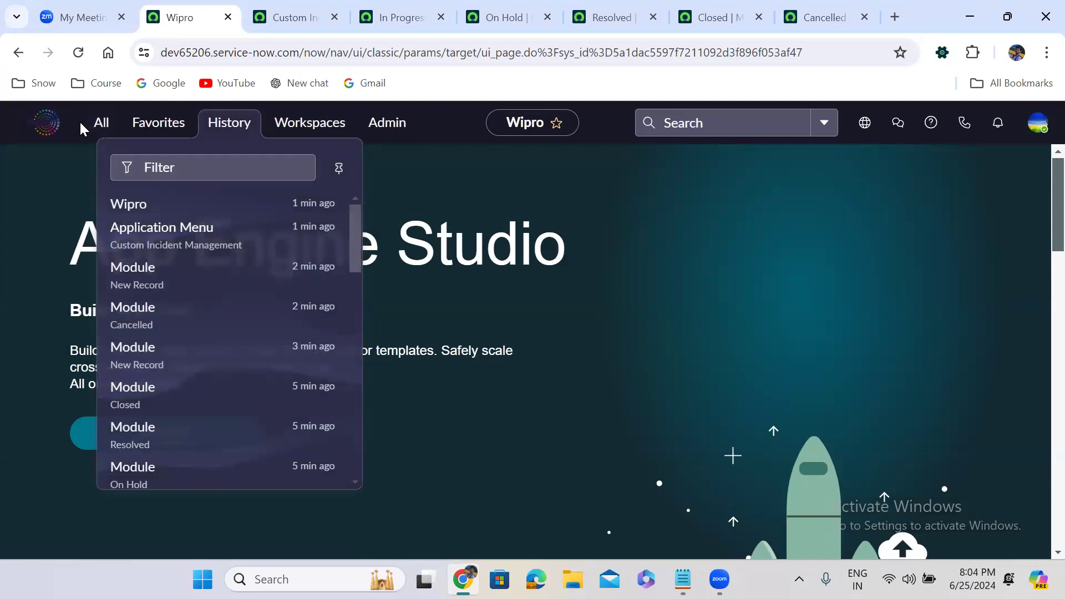
click(98, 129)
text(custom inc)
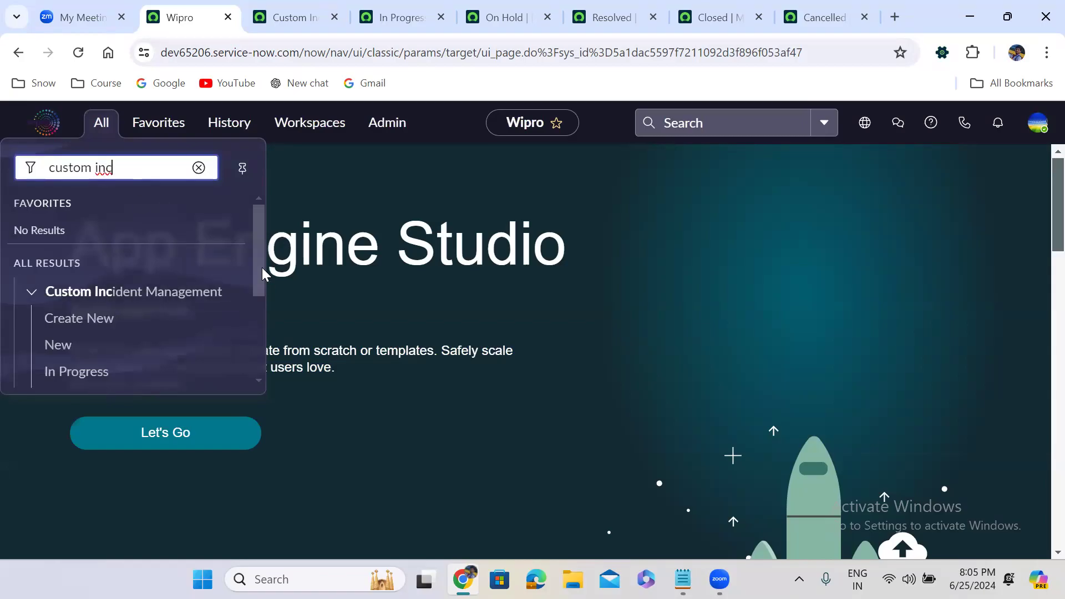
drag(262, 267, 261, 362)
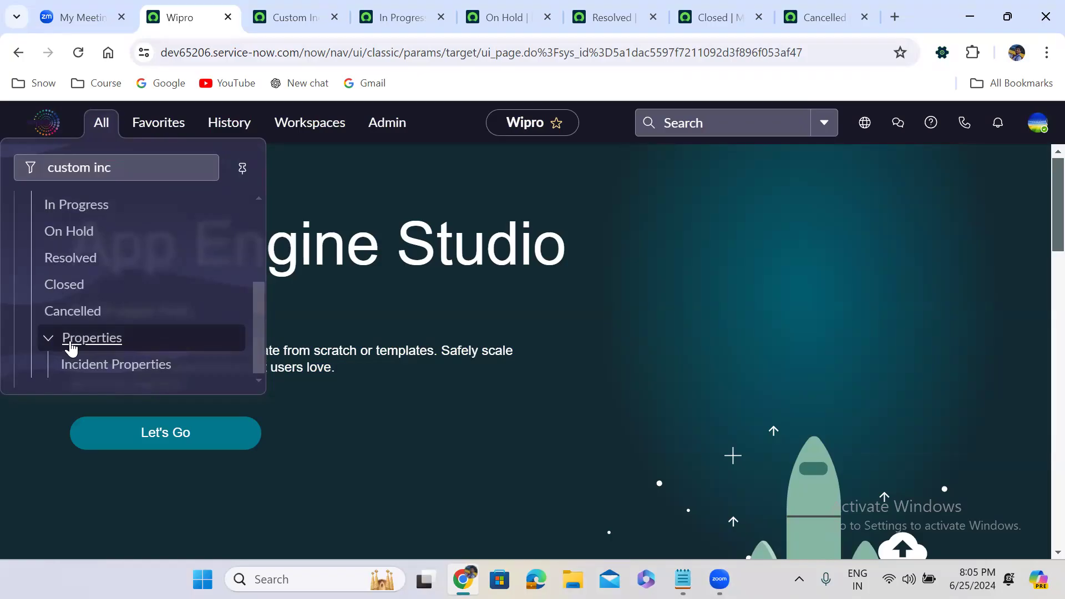
click(113, 366)
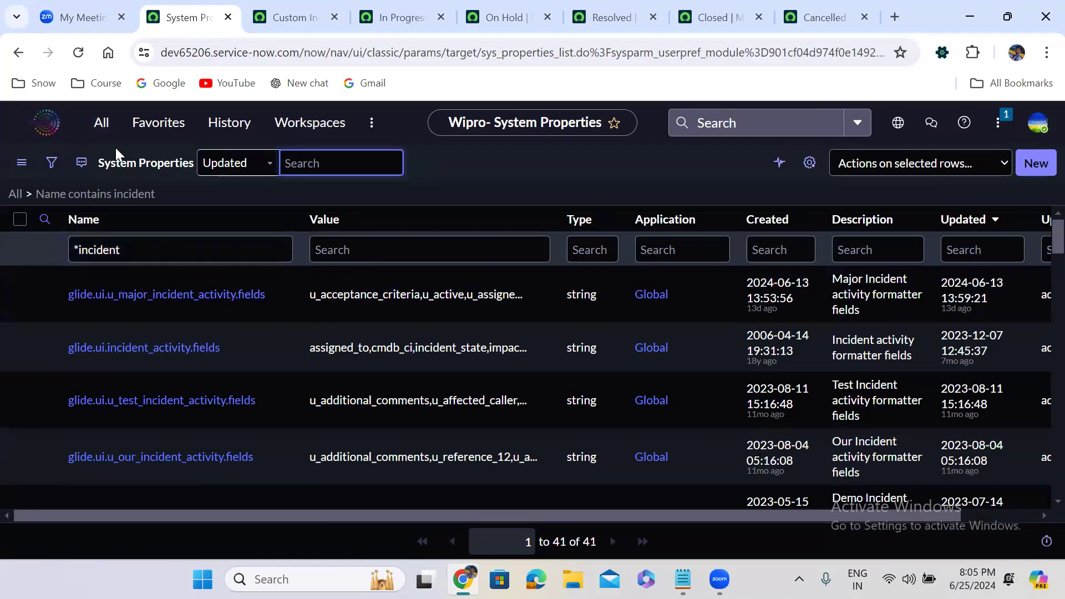
Step: Return to the Custom Incident Management menu record and view its Modules related list
click(100, 126)
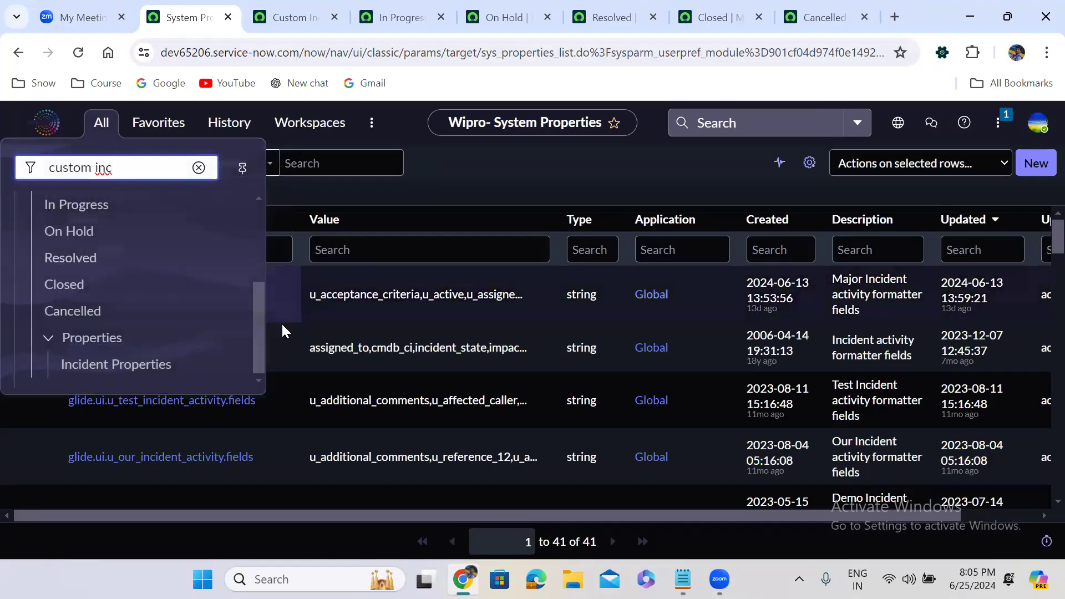
click(422, 16)
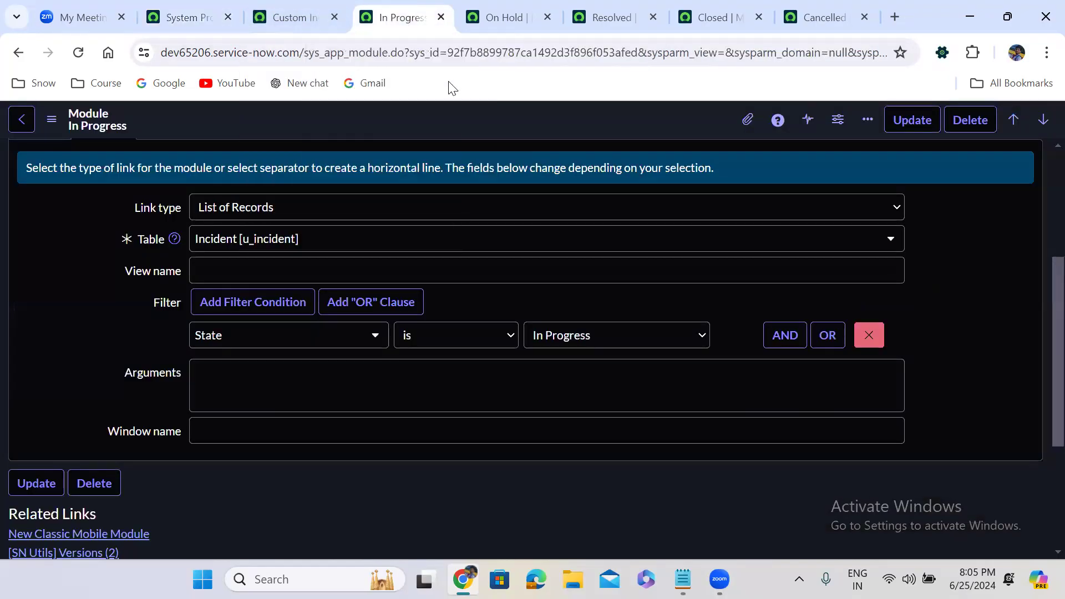
click(321, 8)
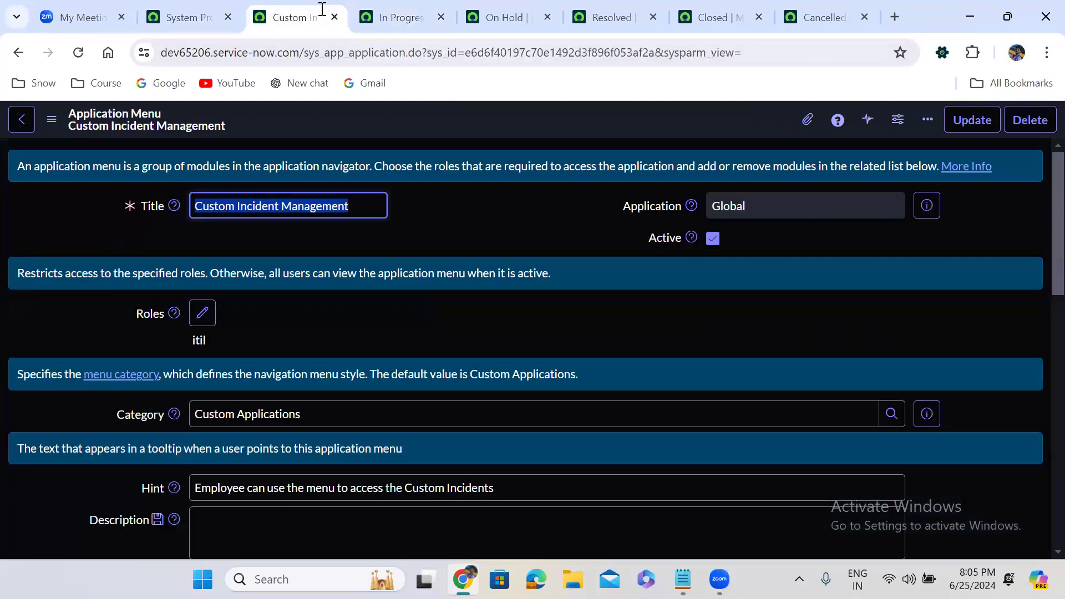
scroll(470, 243, down, 10)
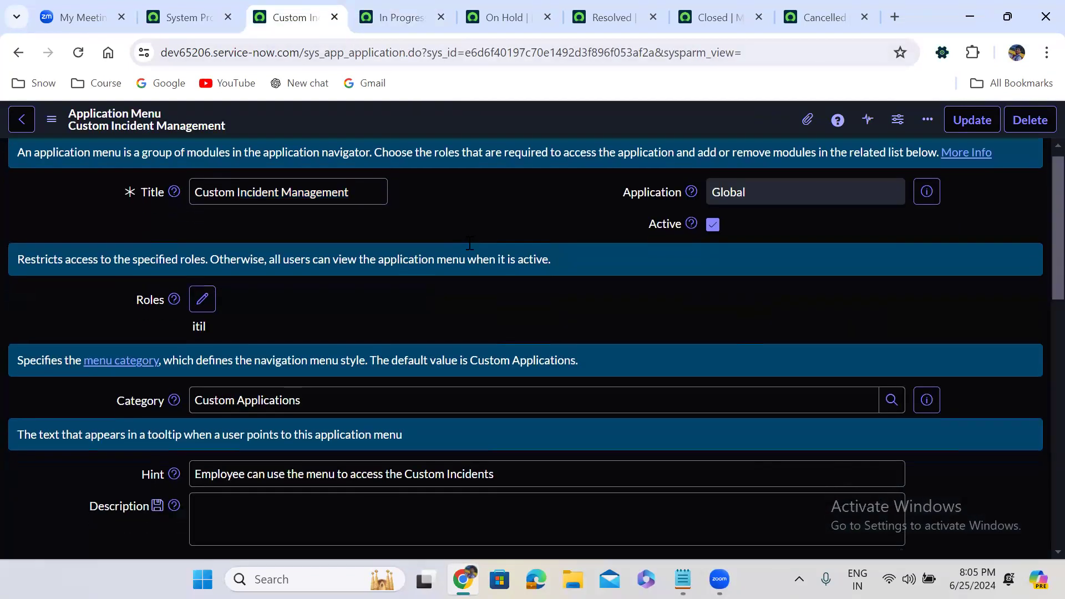
scroll(468, 242, down, 2)
scroll(488, 238, up, 2)
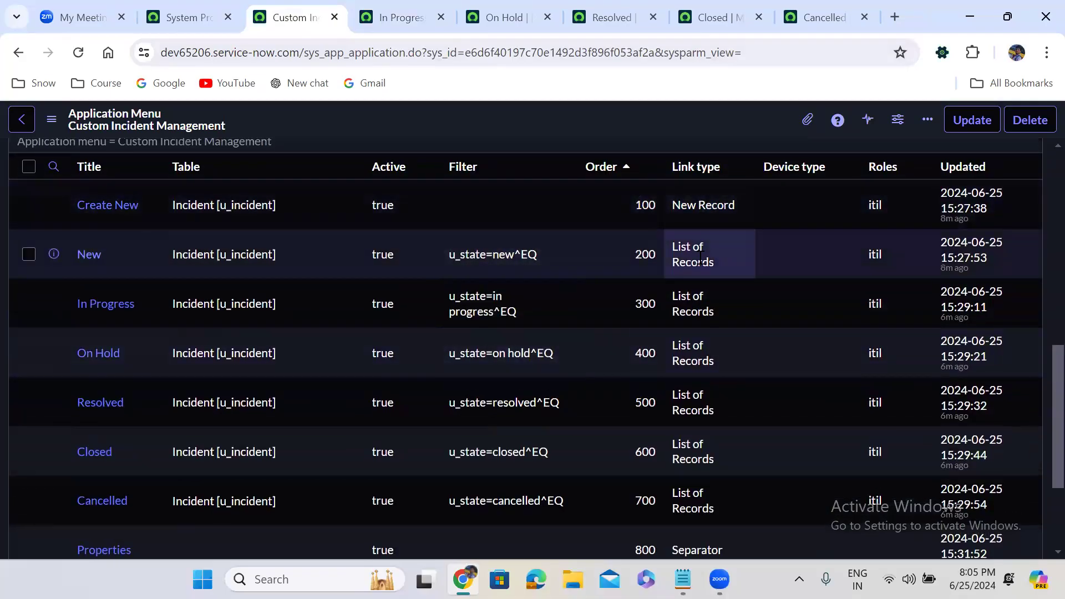
scroll(702, 255, down, 3)
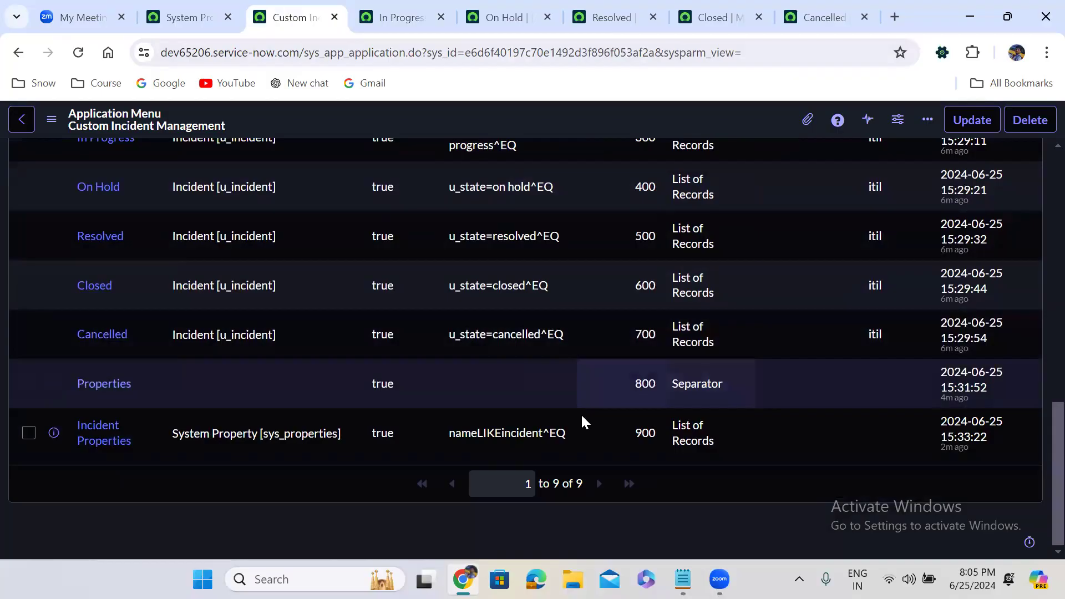
click(405, 6)
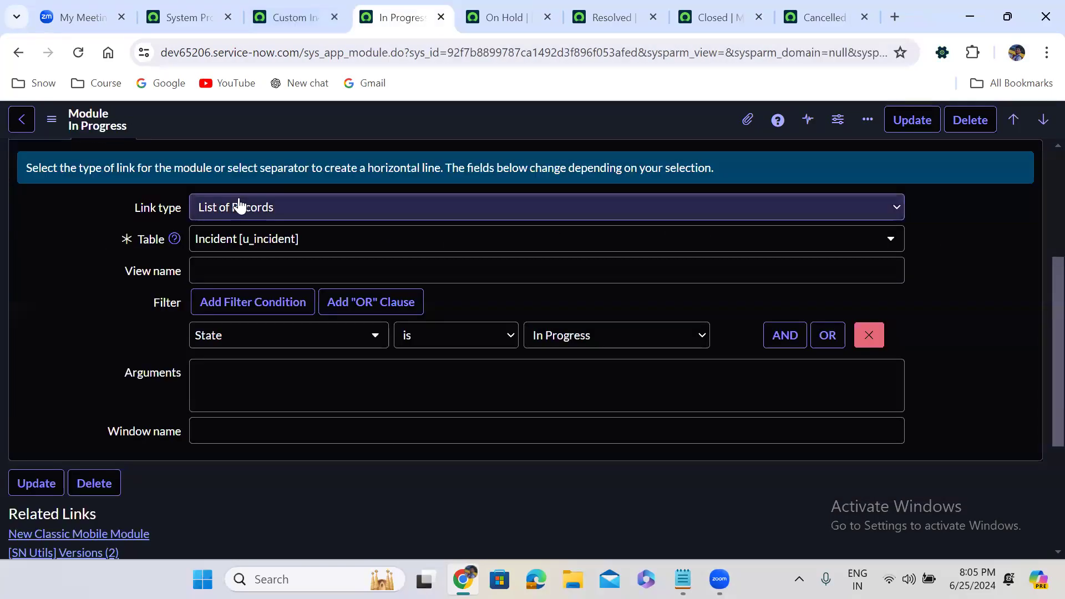
click(248, 208)
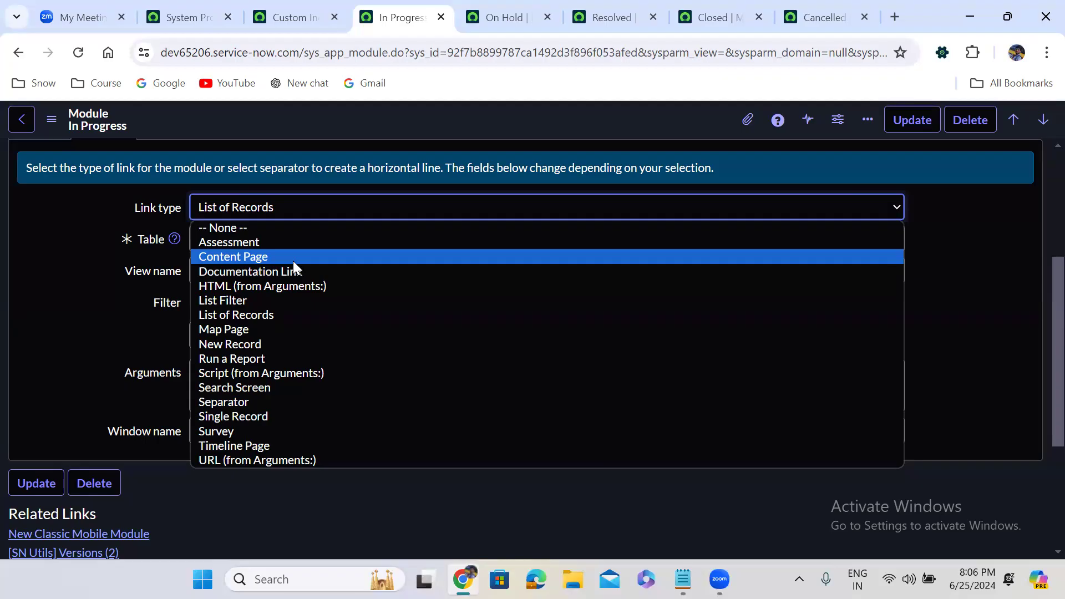
click(189, 17)
click(189, 17)
click(99, 134)
click(99, 133)
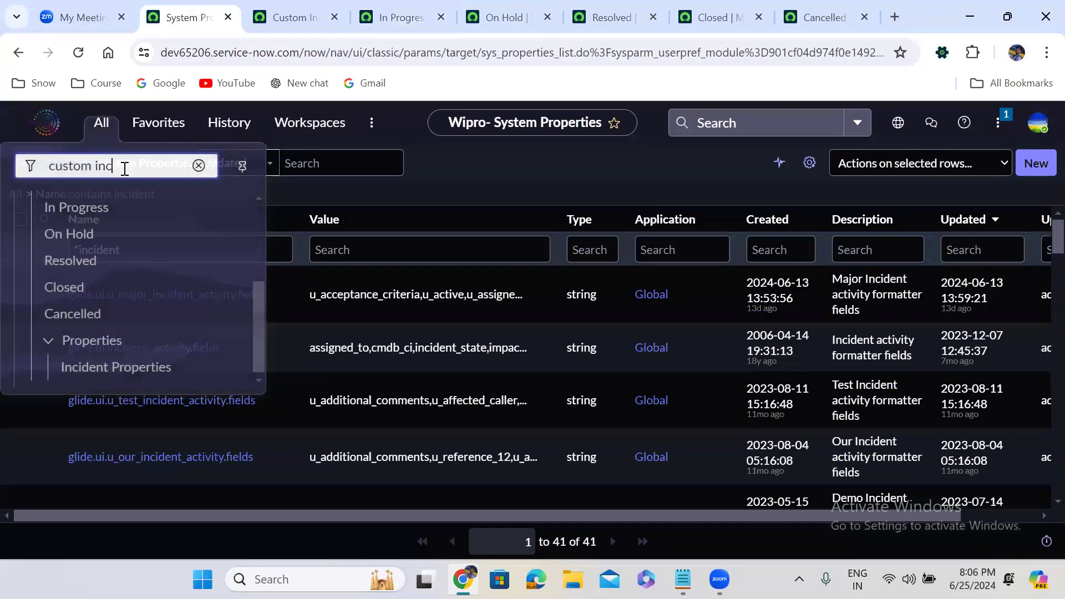
drag(257, 361, 249, 279)
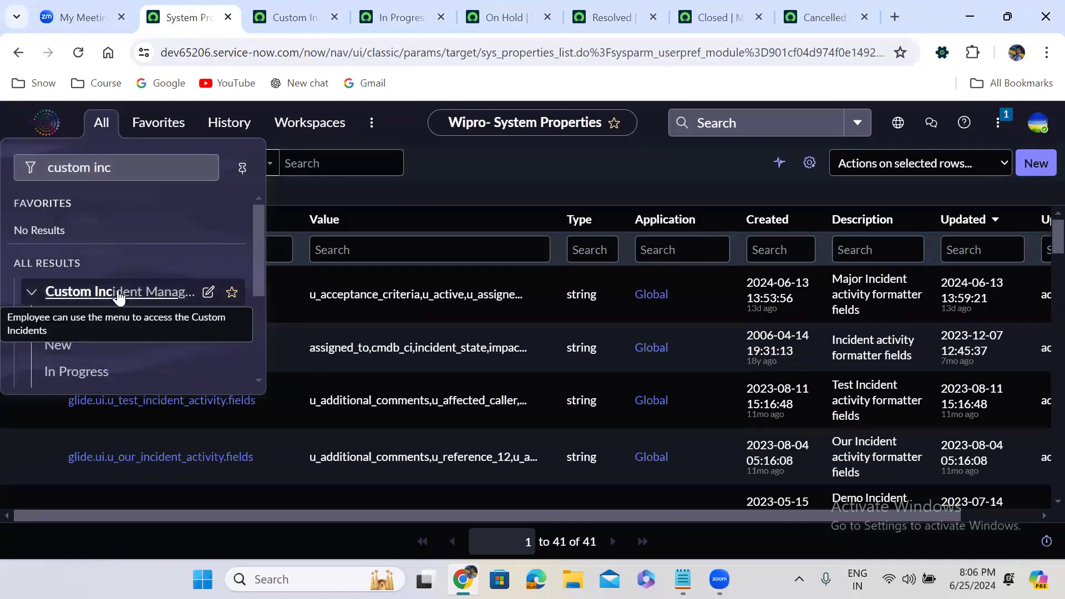
drag(261, 273, 269, 338)
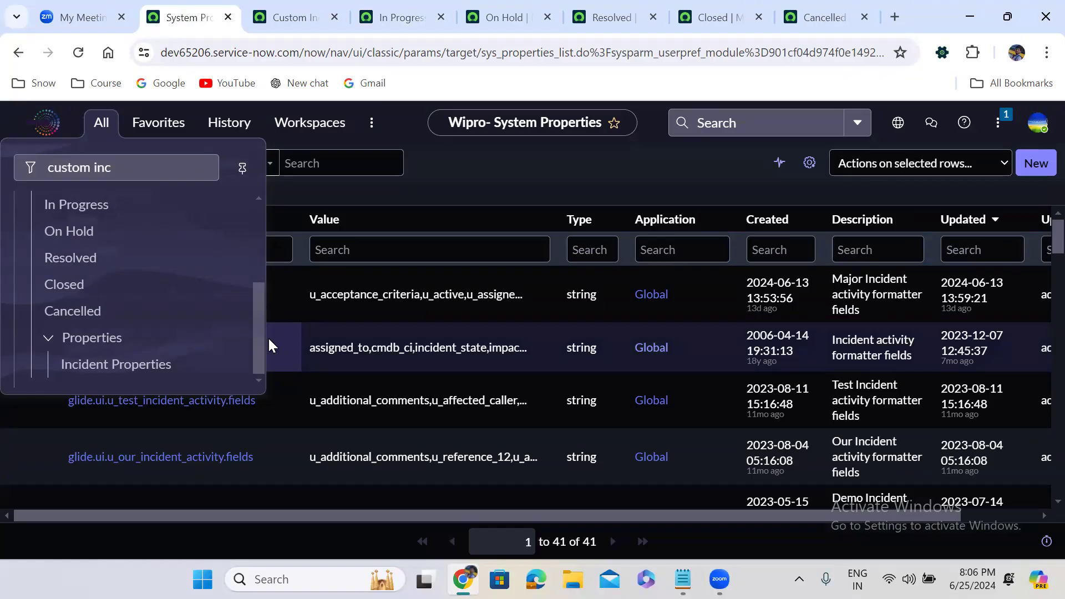
click(294, 16)
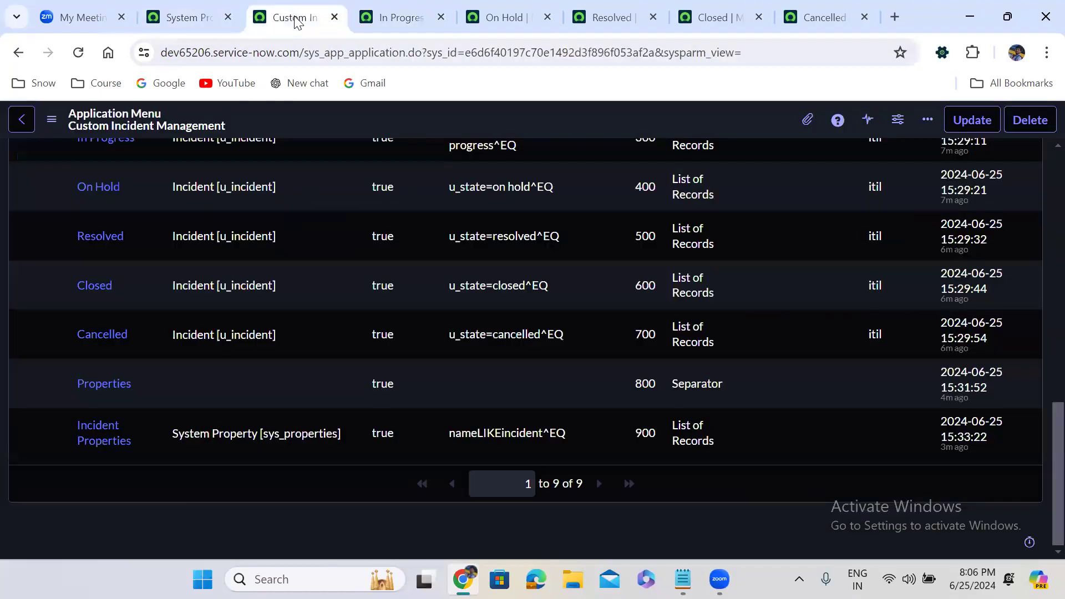
click(407, 13)
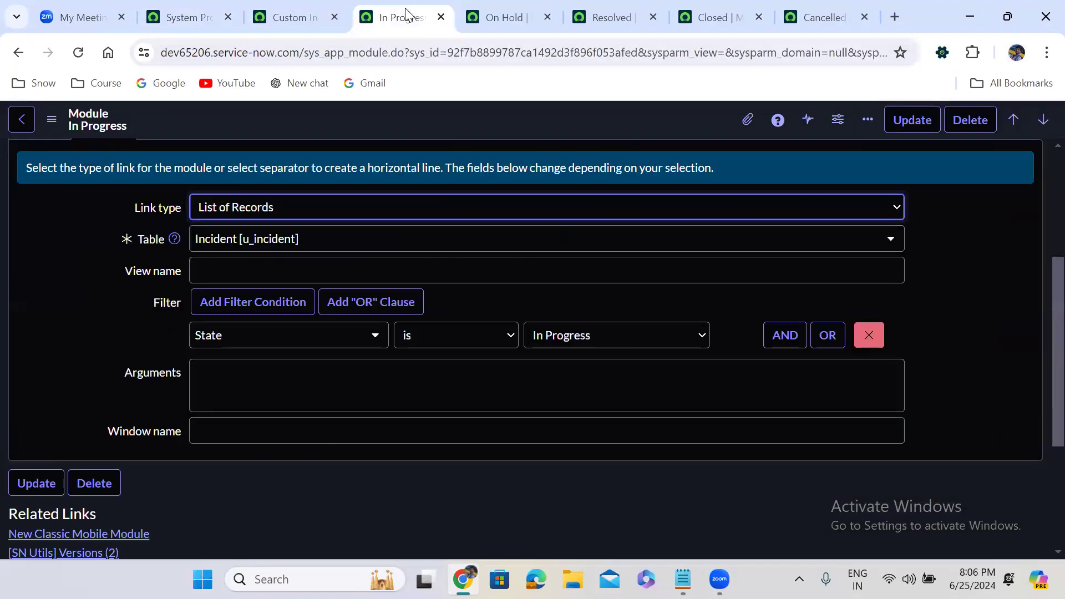
click(320, 5)
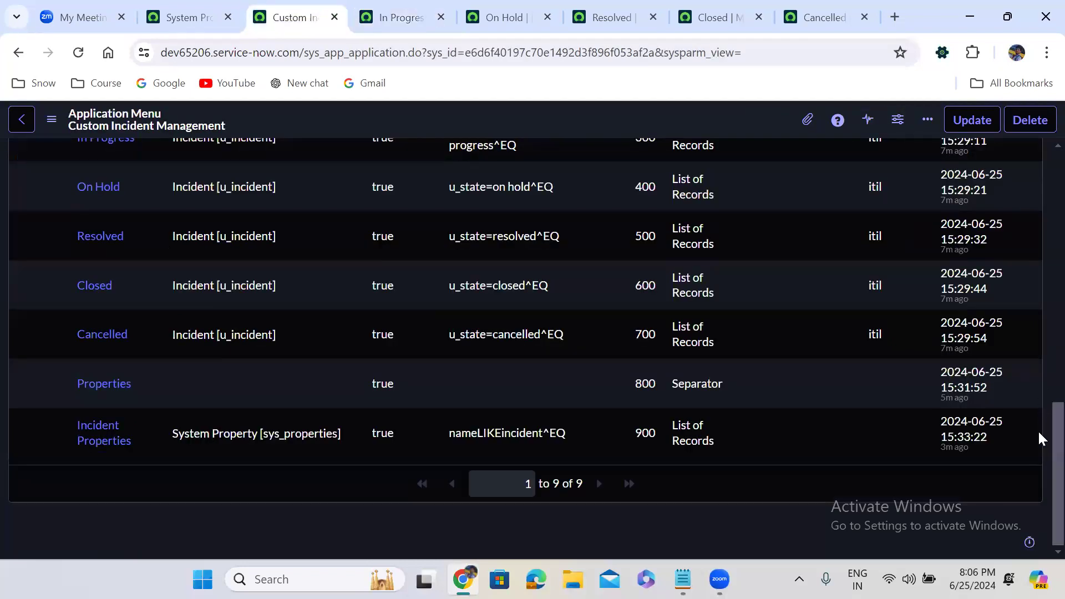
scroll(1037, 430, up, 6)
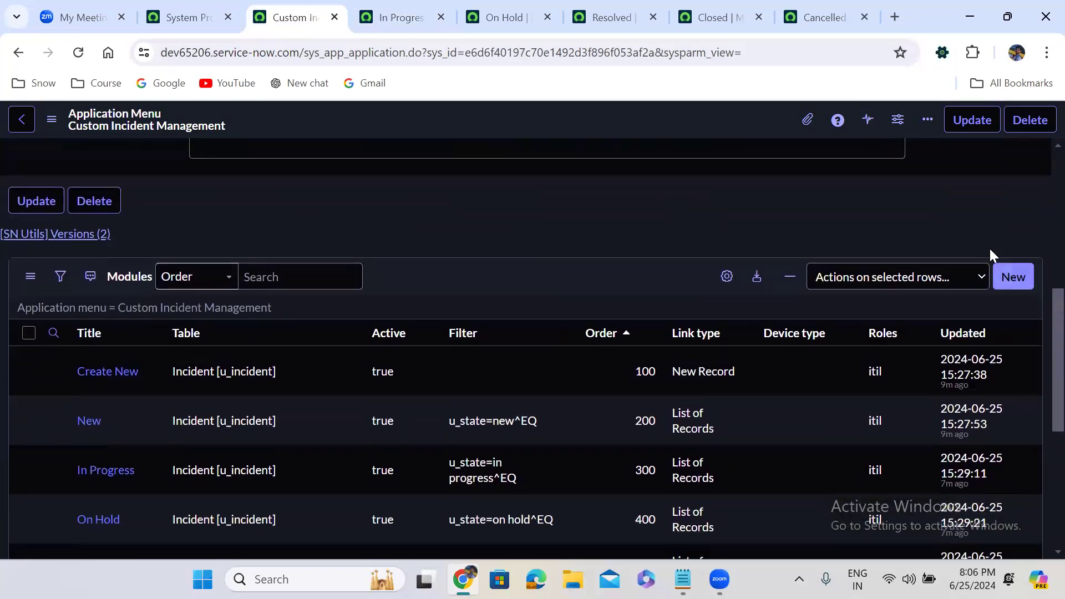
Step: Start a new module from the Modules list, continuing past the security warning
click(1011, 276)
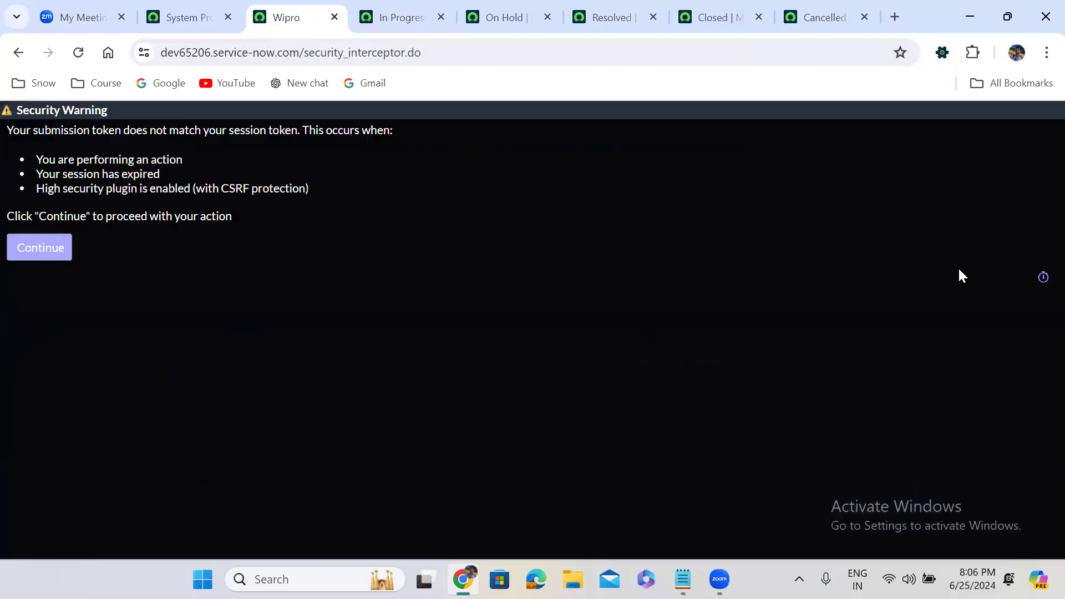
click(51, 256)
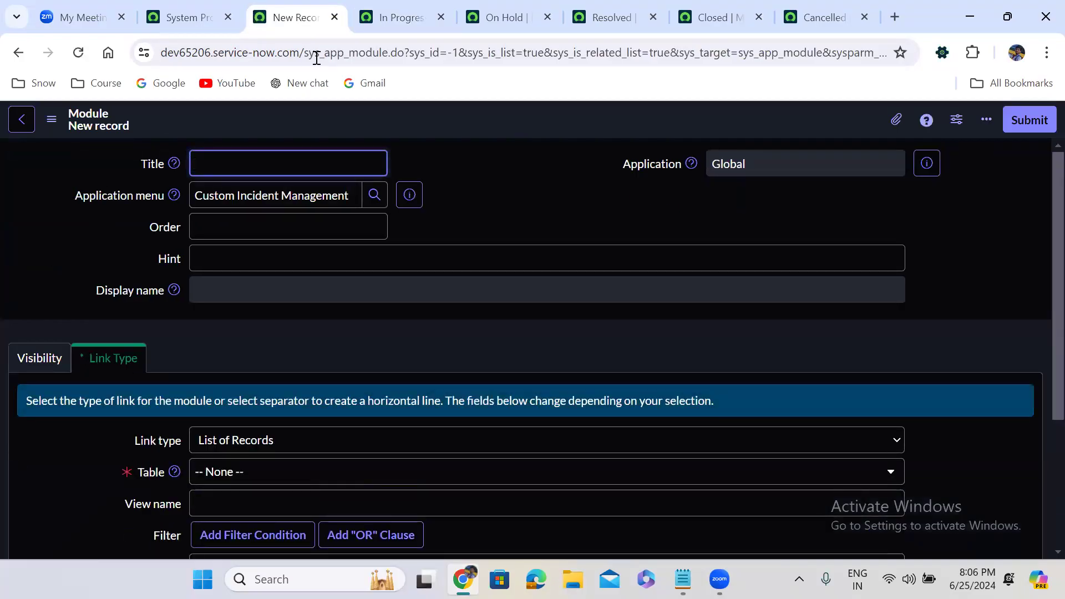
Step: Give the new module the title 'Weekly Incidents' and order 1000
text(We)
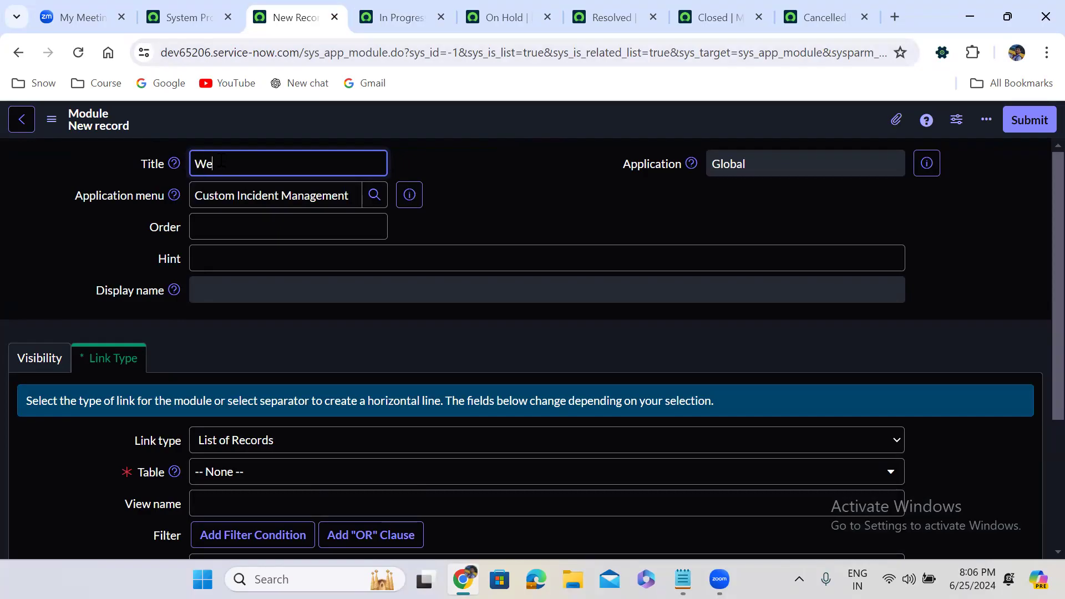
text(ekly Incidents)
click(249, 228)
text(1000)
click(333, 324)
scroll(333, 324, down, 4)
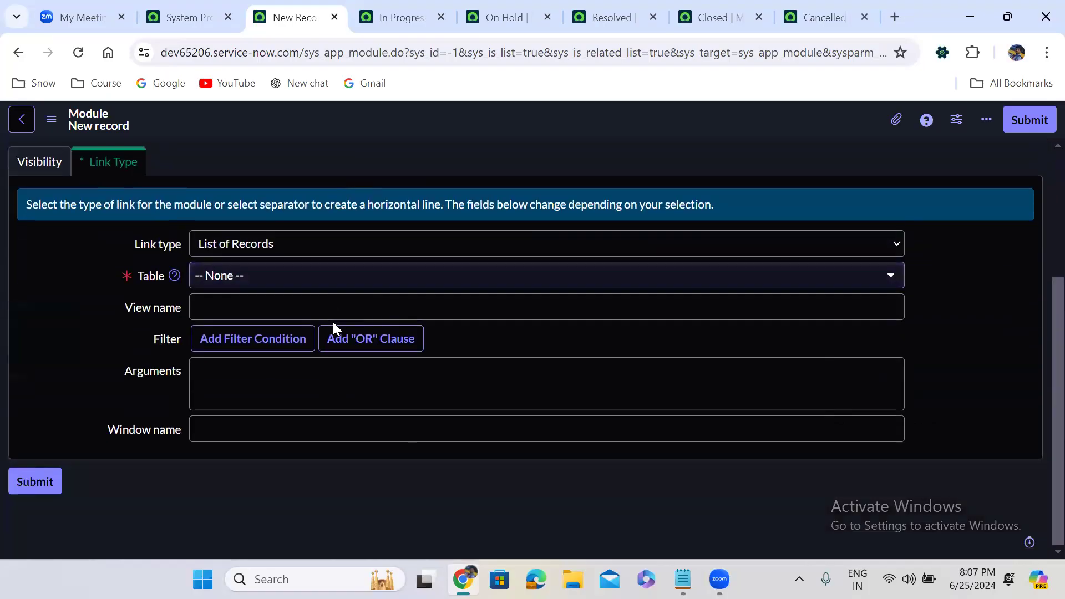
Step: Set link type to Run a Report using Weekly Incidents Trend, then submit
click(264, 246)
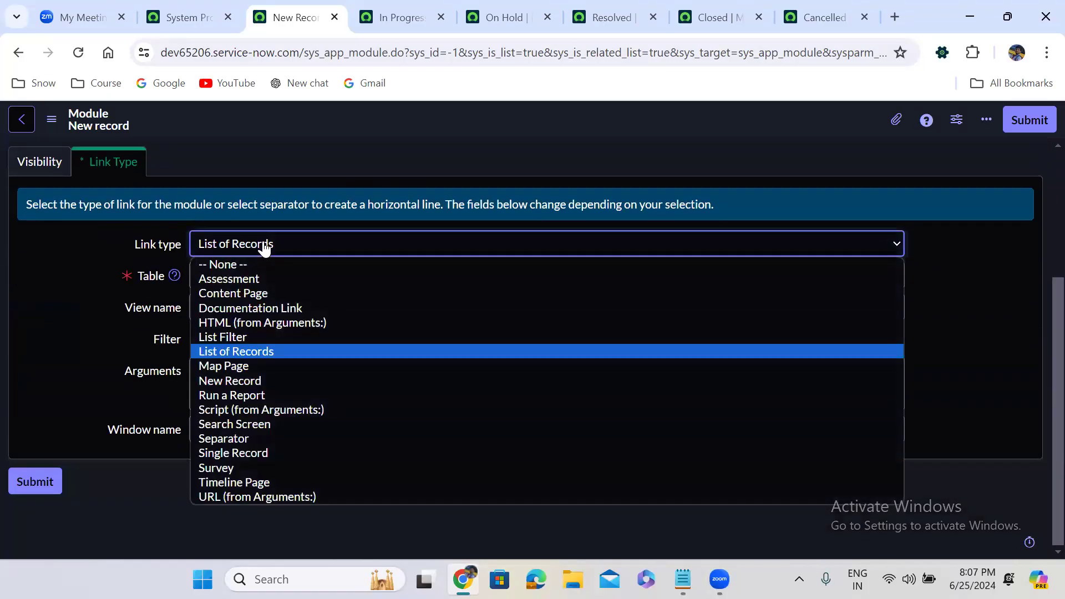
click(246, 395)
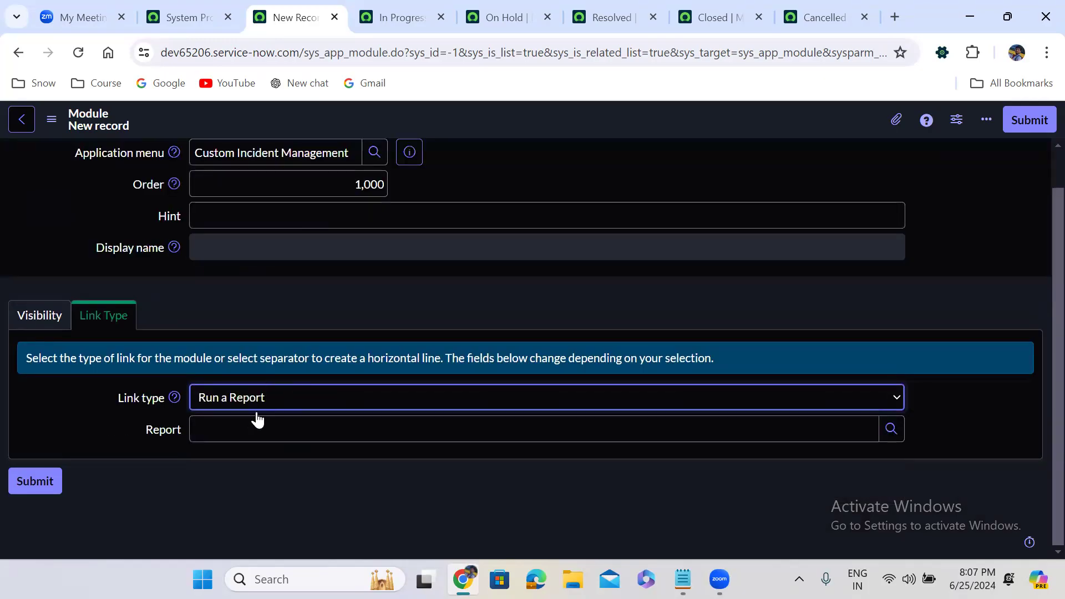
click(251, 419)
text(week)
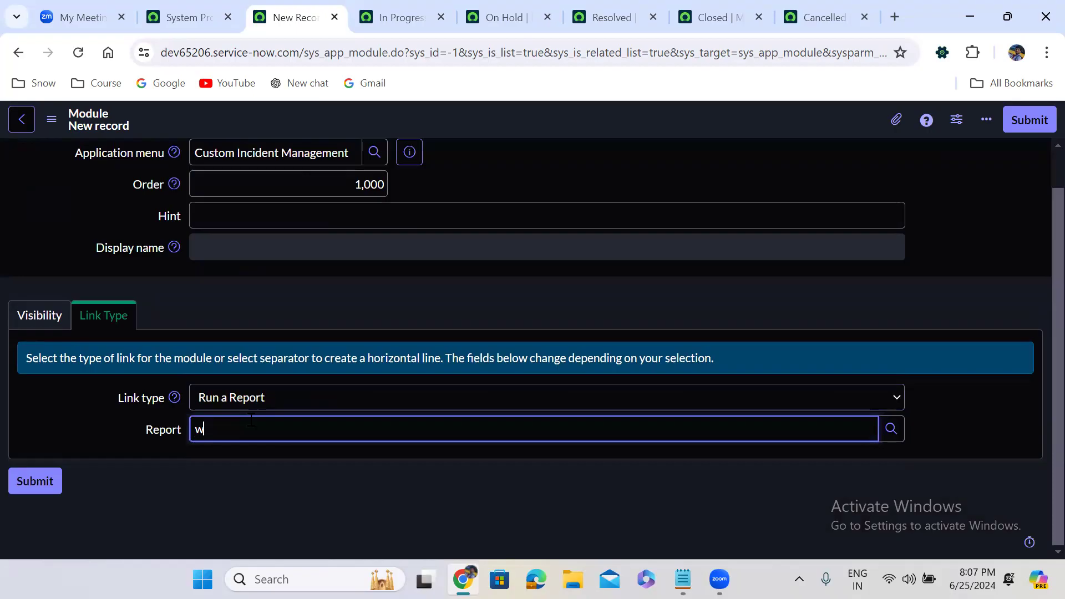
key(Down)
key(Down)
key(Down)
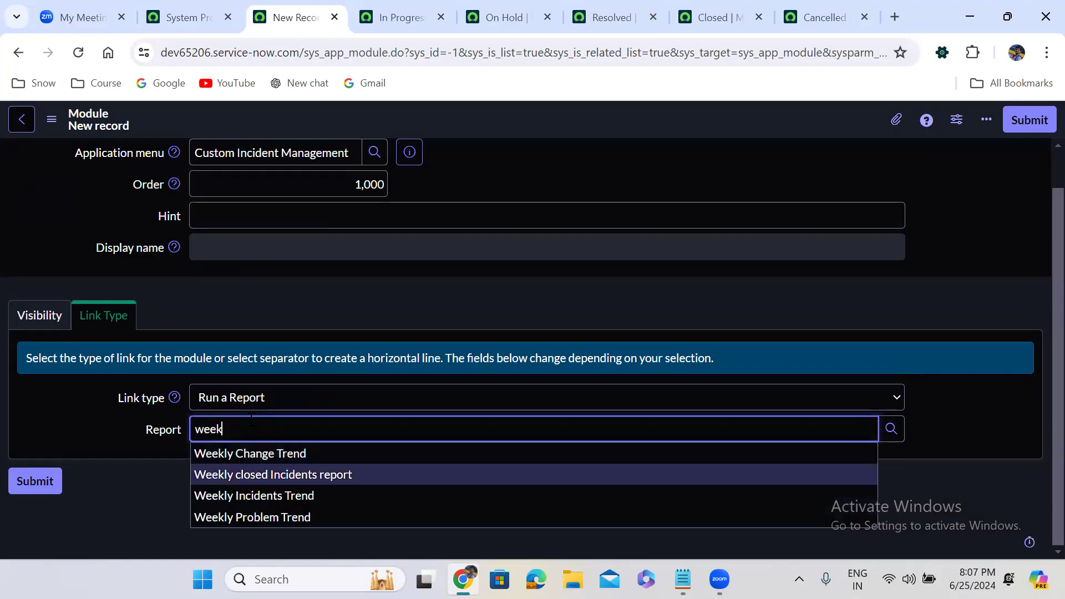
key(Return)
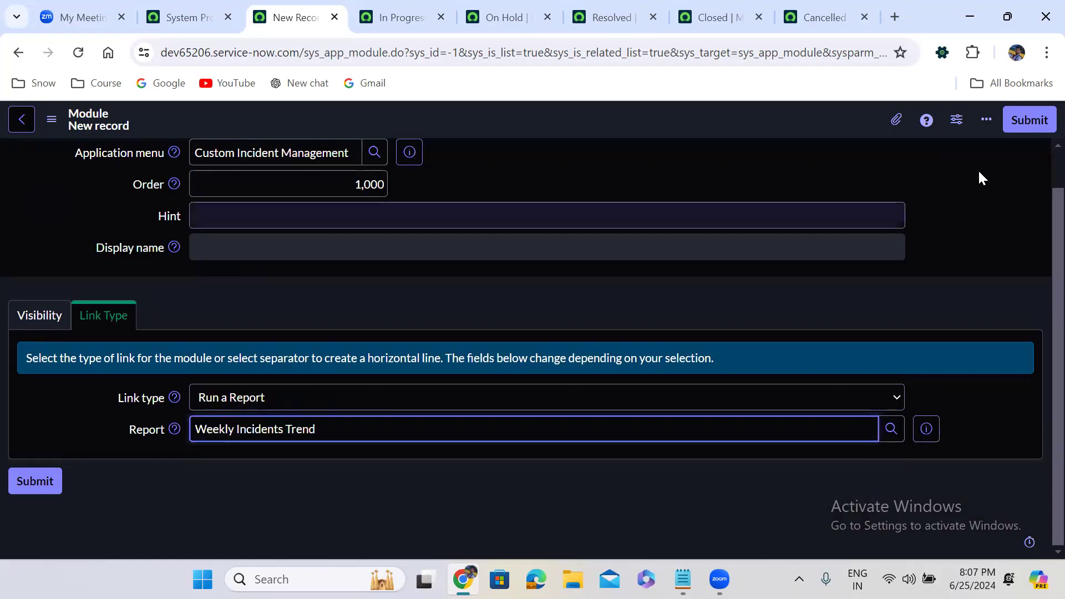
click(1029, 121)
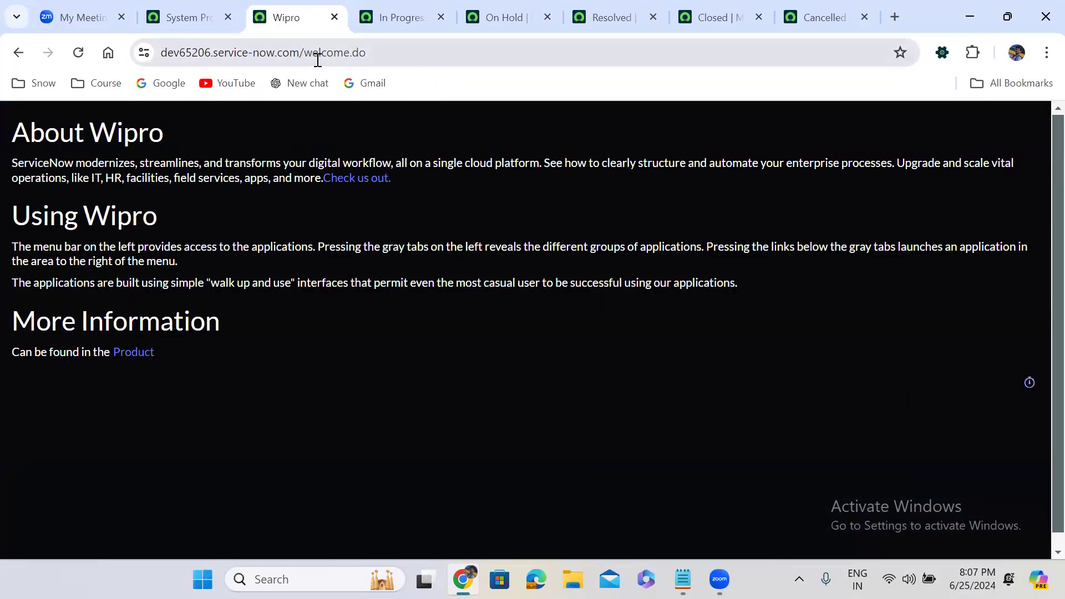
Step: Reload the instance home by removing welcome.do from the address
drag(305, 53, 470, 78)
key(BackSpace)
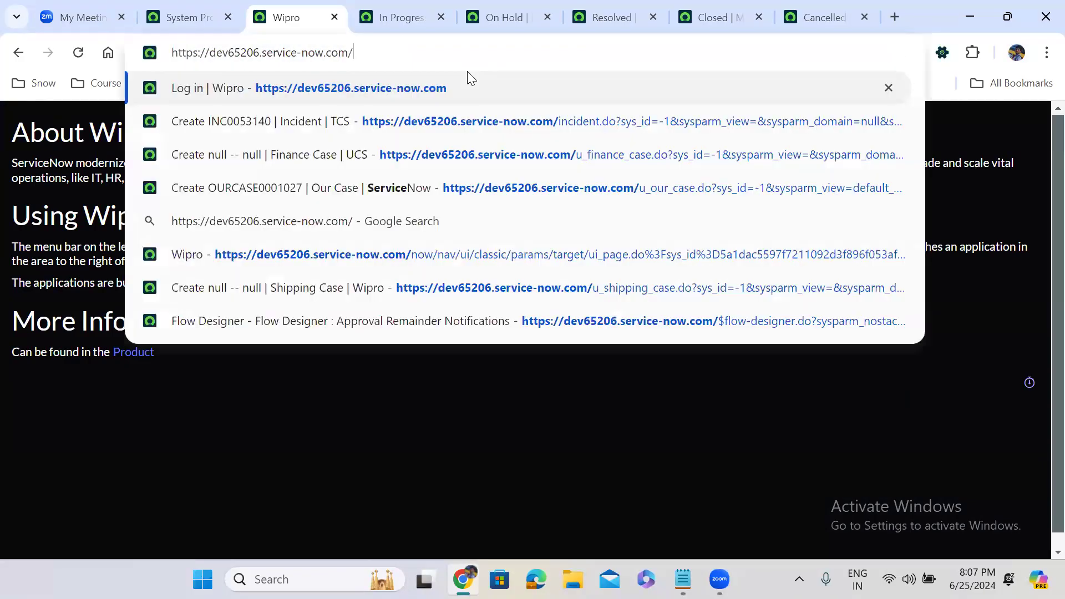
key(Return)
Step: Return to the System Properties tab and review the 'custom inc' navigator results
click(198, 12)
click(105, 125)
click(107, 125)
drag(261, 331, 265, 395)
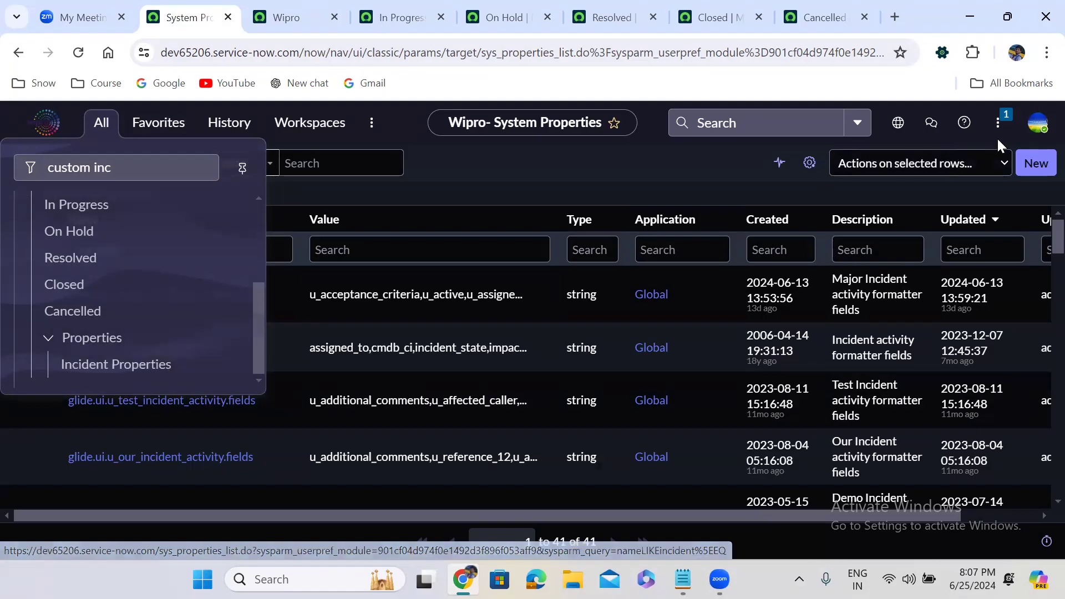
Step: Log out, then enter the administrator user name and password on the login page
click(1038, 125)
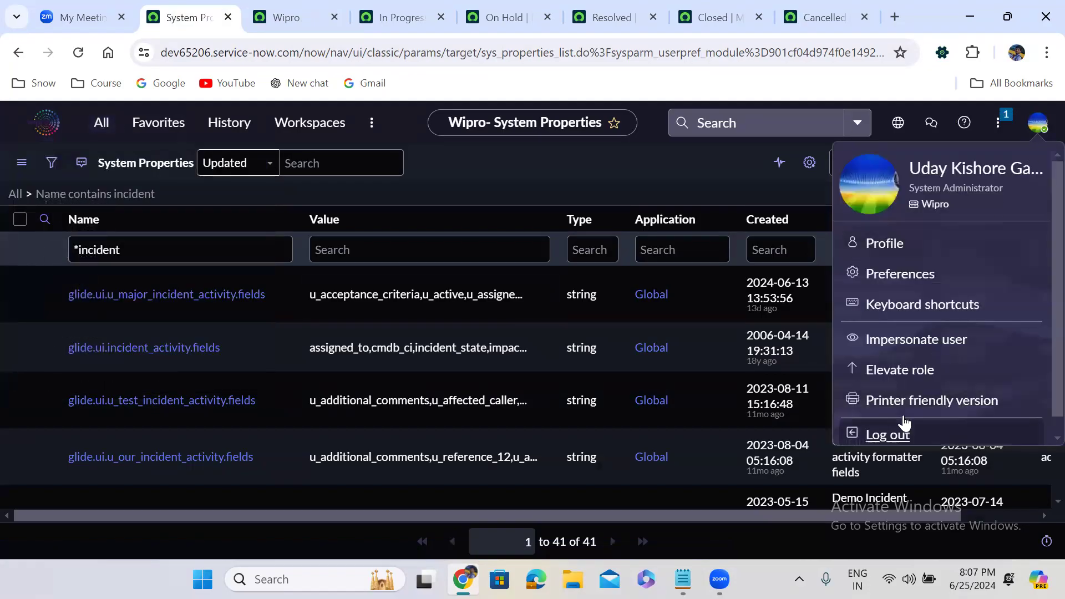
click(906, 424)
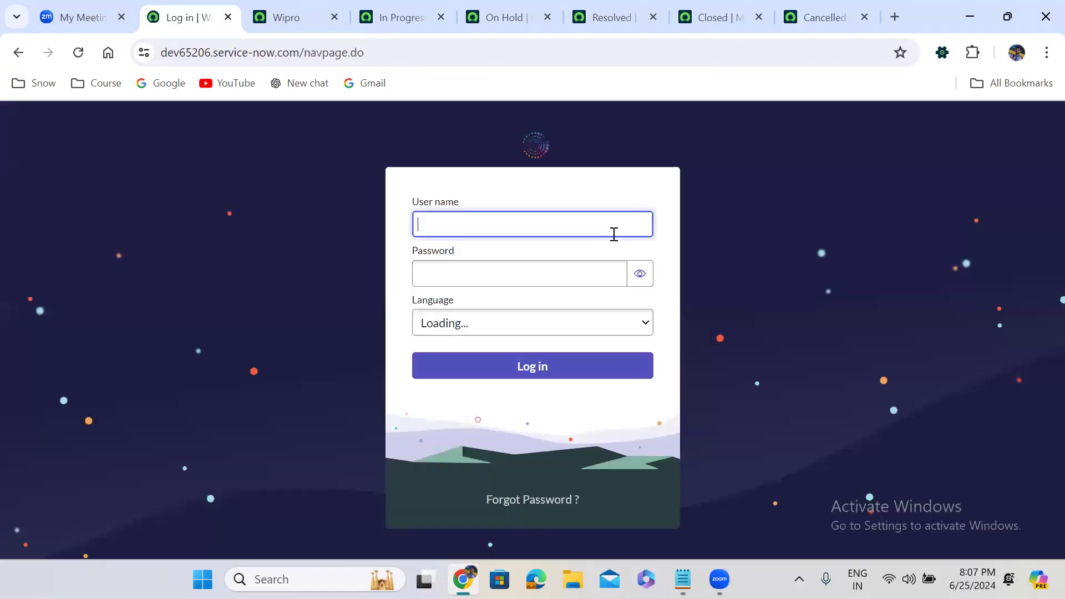
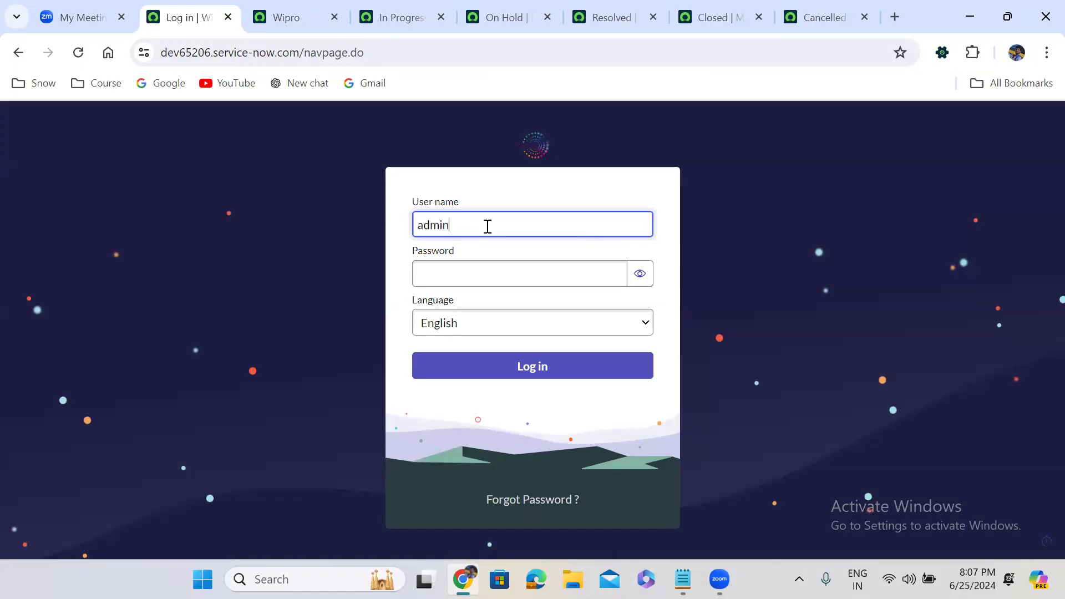
key(Tab)
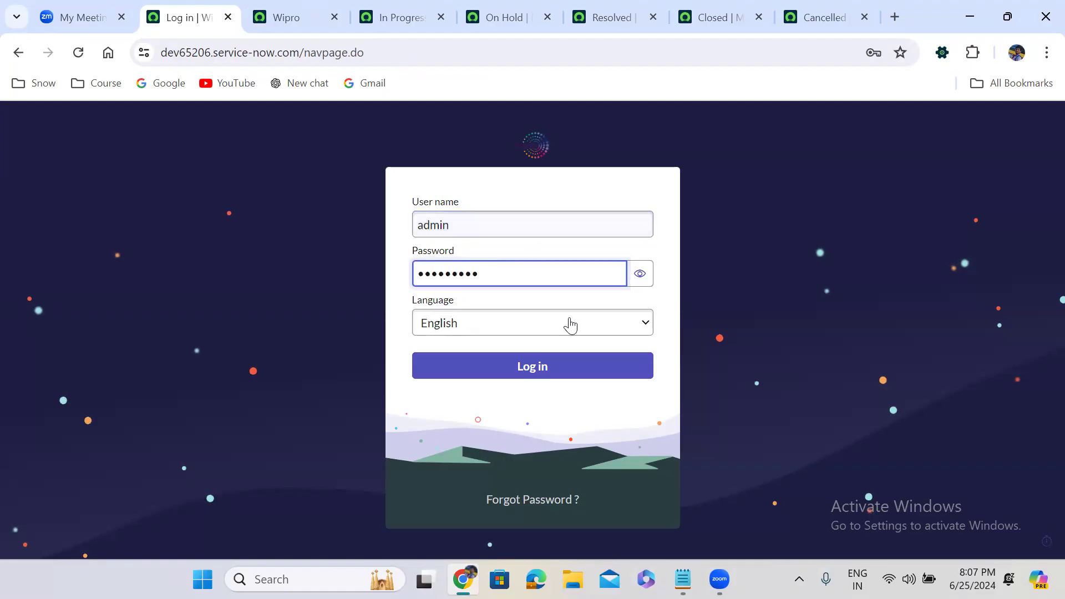
Step: Log in, check the 'custom inc' modules in the navigator, then close it
click(570, 364)
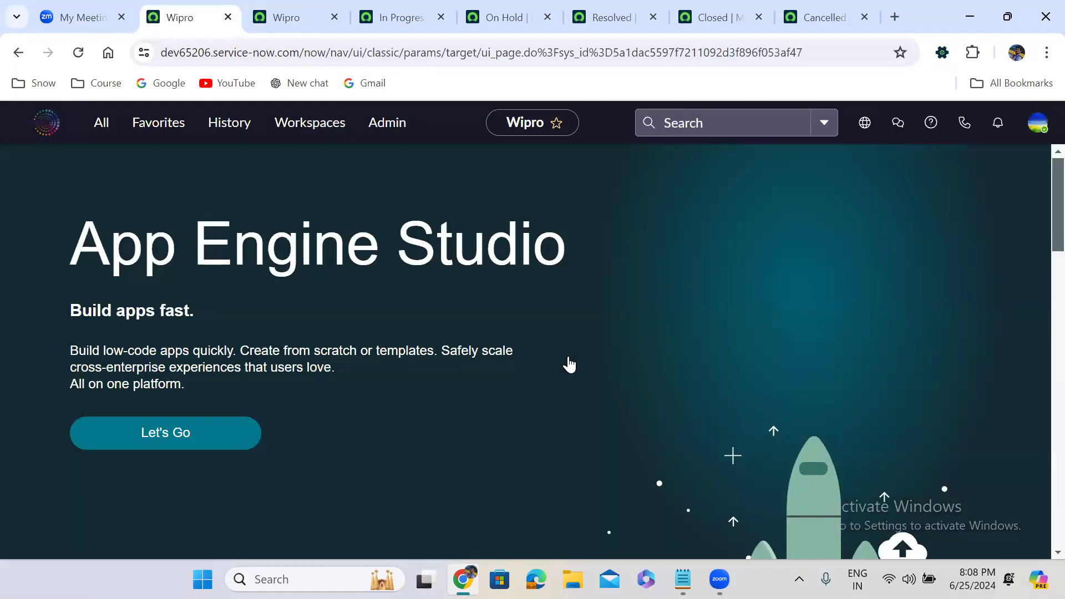
click(96, 125)
text(cust)
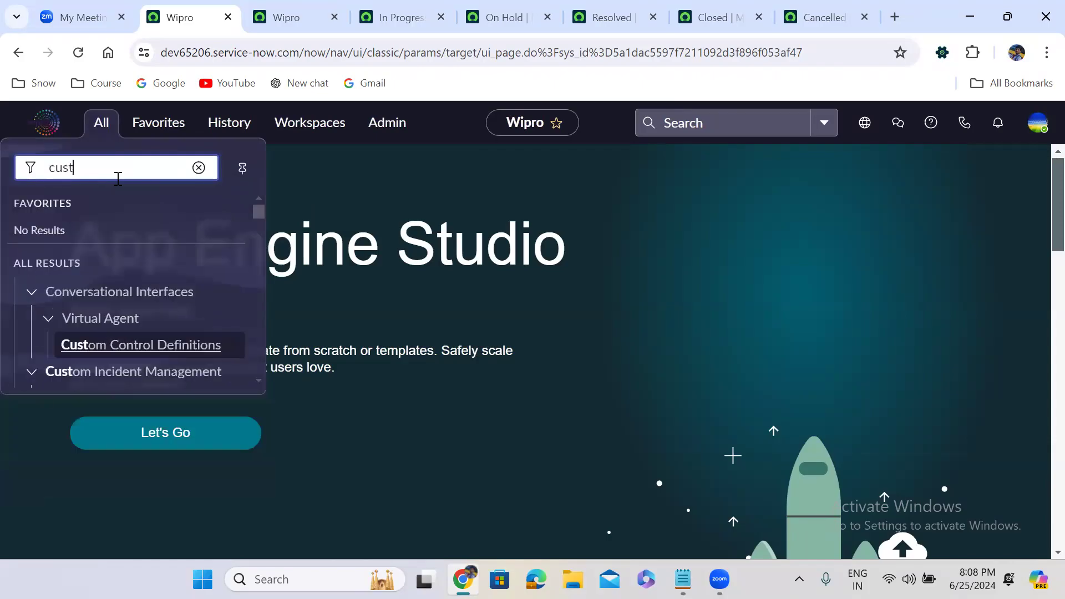
text(om inc)
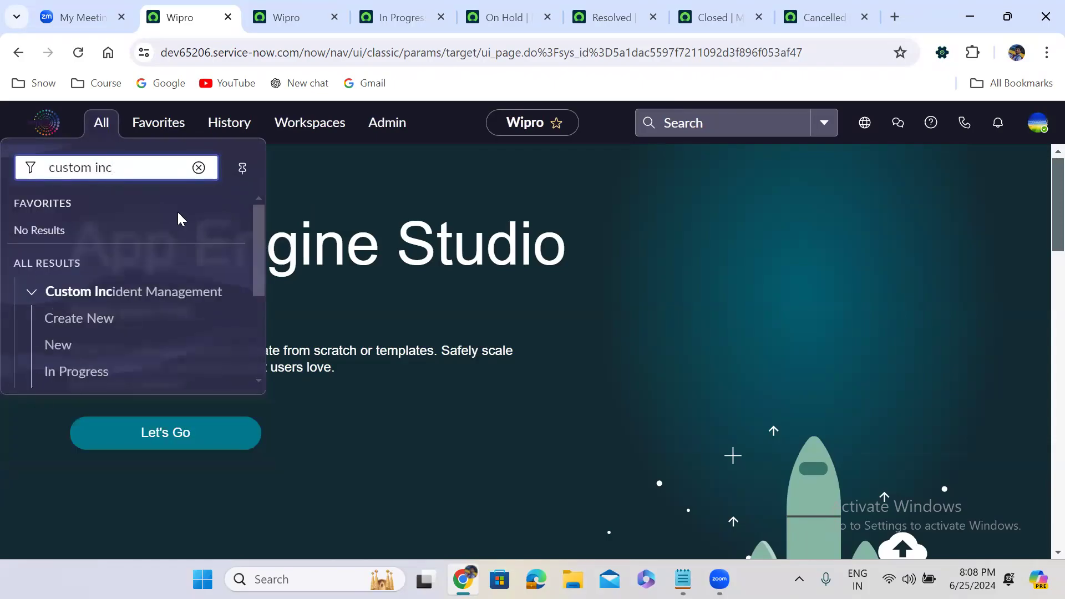
drag(259, 276, 264, 376)
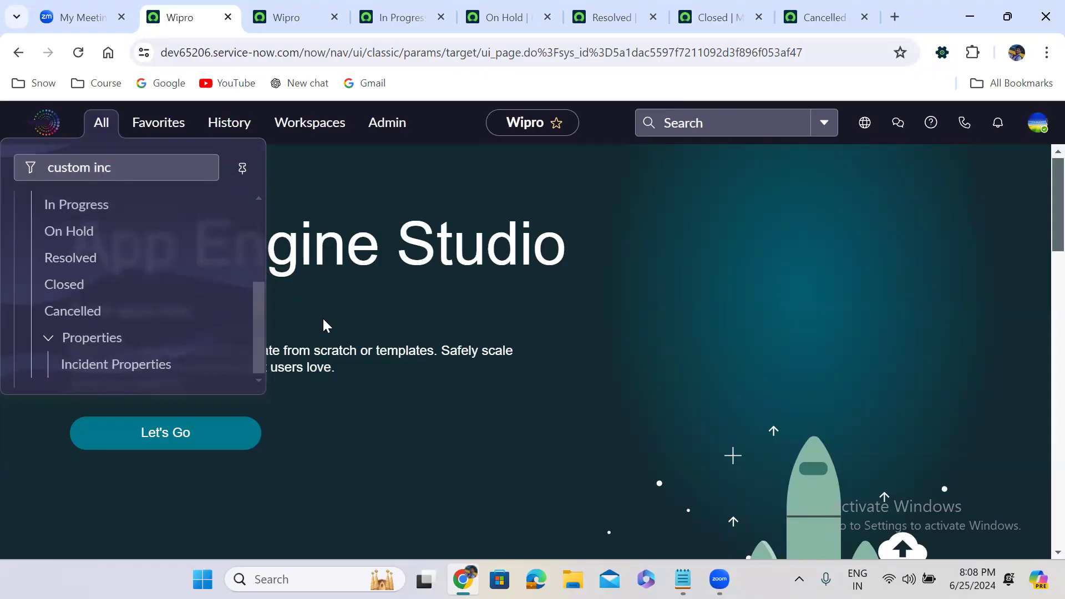
click(436, 190)
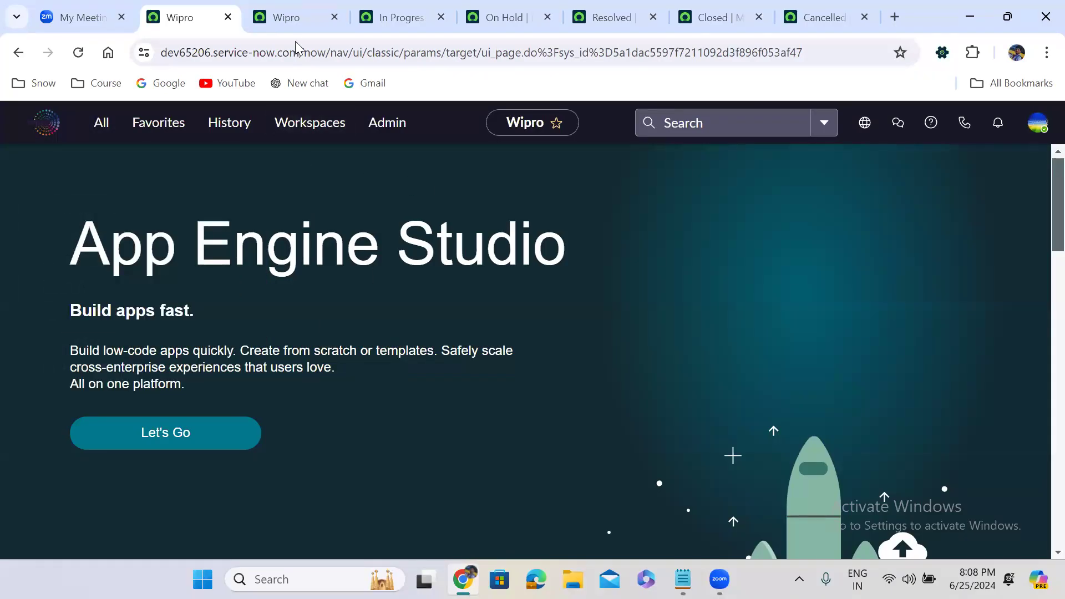
Step: Reopen the Custom Incident Management application menu from History and scroll to its modules
click(307, 14)
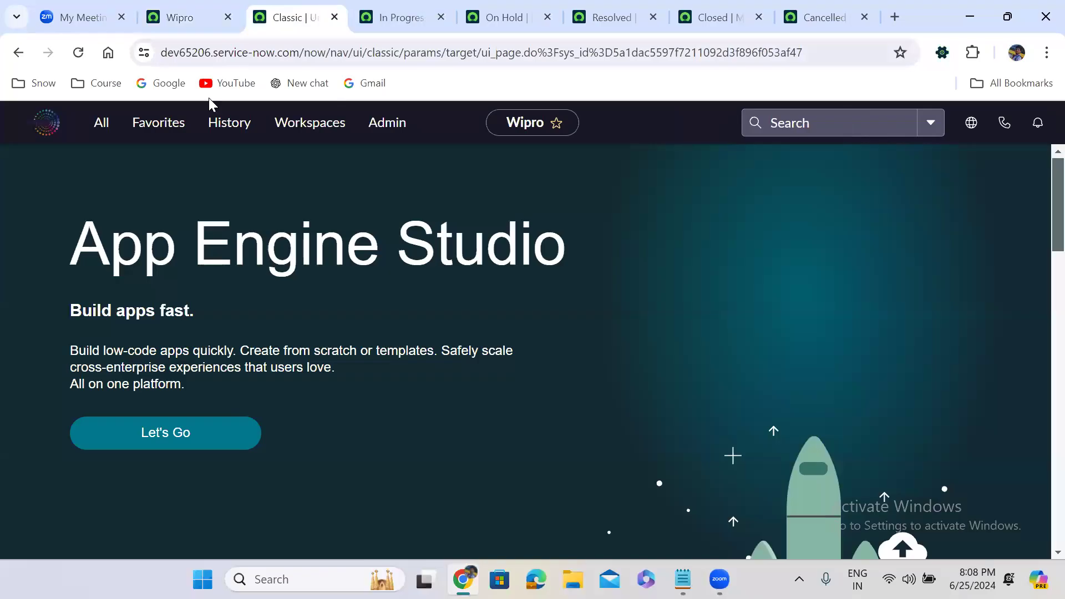
click(235, 126)
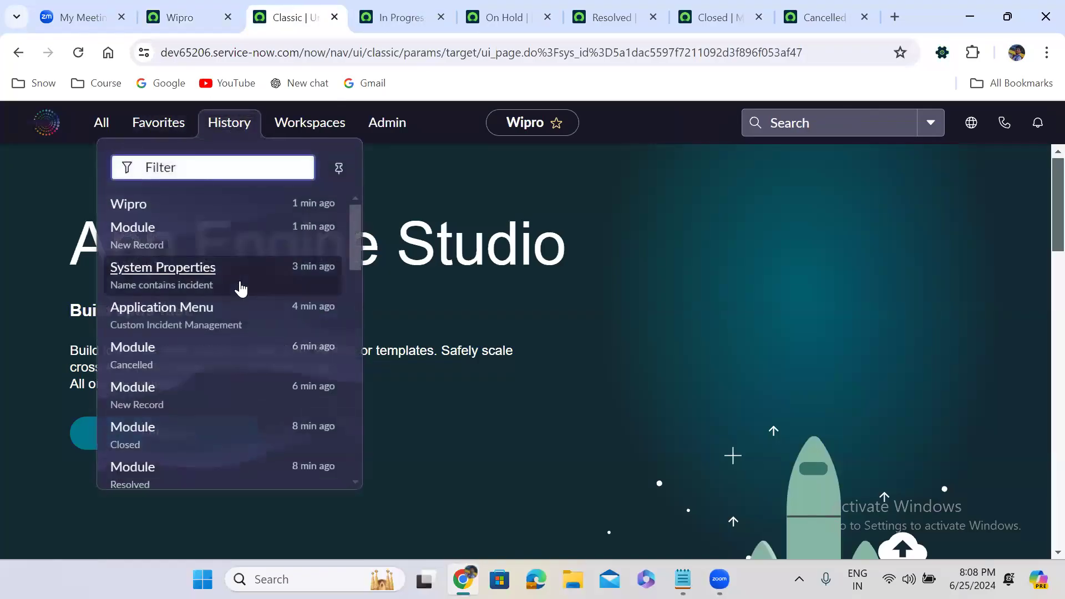
click(247, 321)
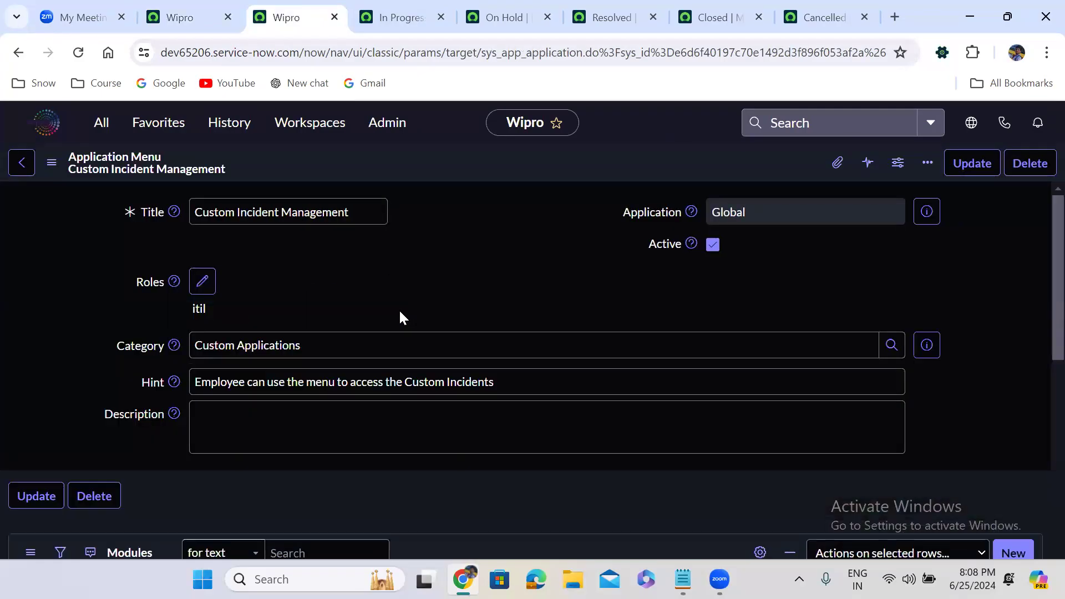
scroll(400, 310, down, 12)
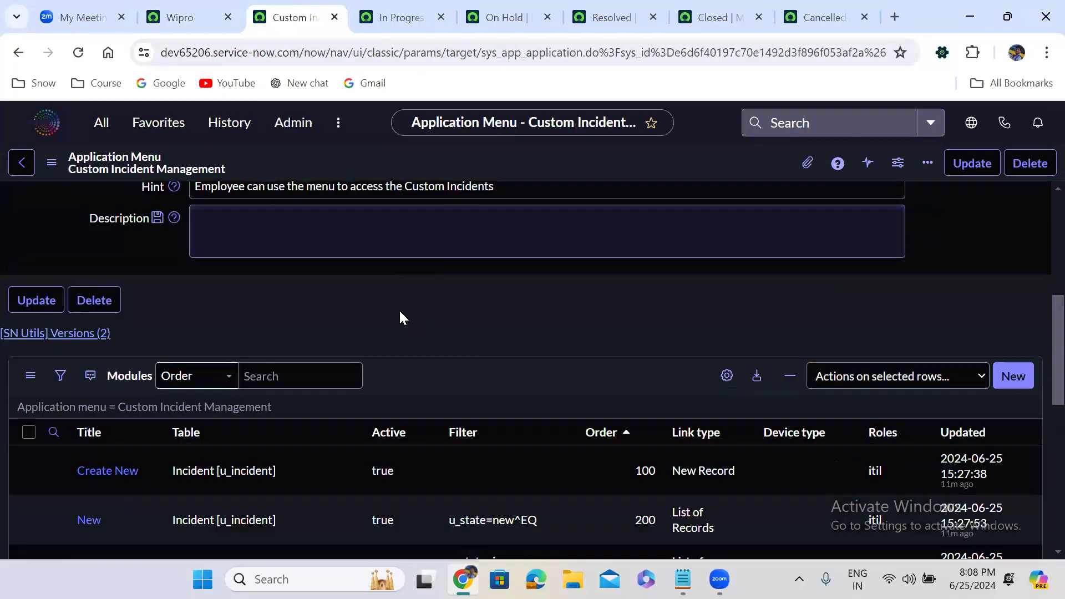
scroll(399, 317, down, 2)
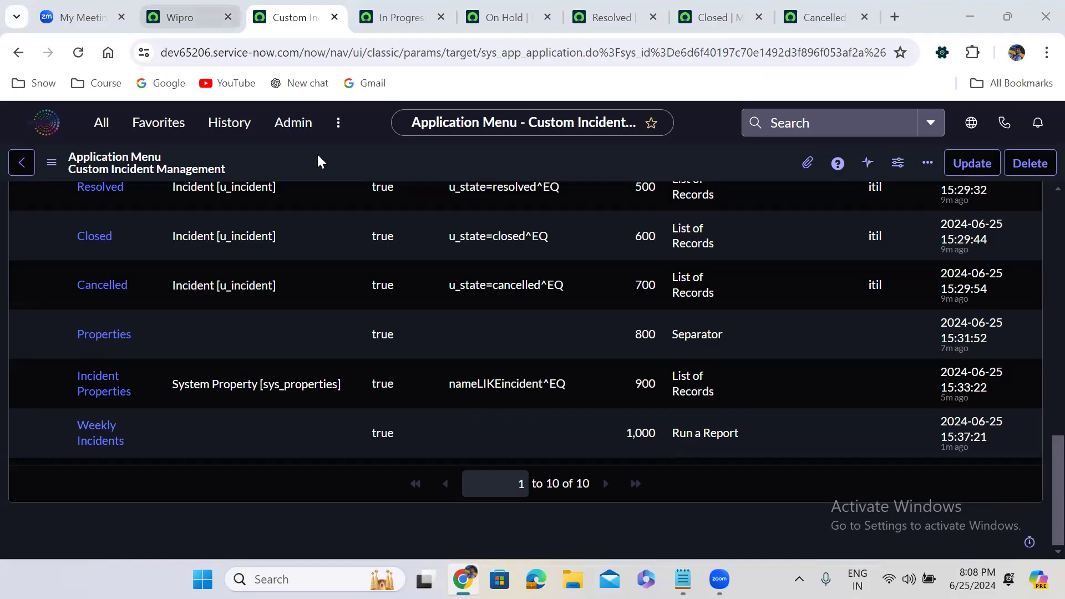
Step: Check the new Weekly Incidents module entry, then return to the App Engine Studio tab
click(183, 17)
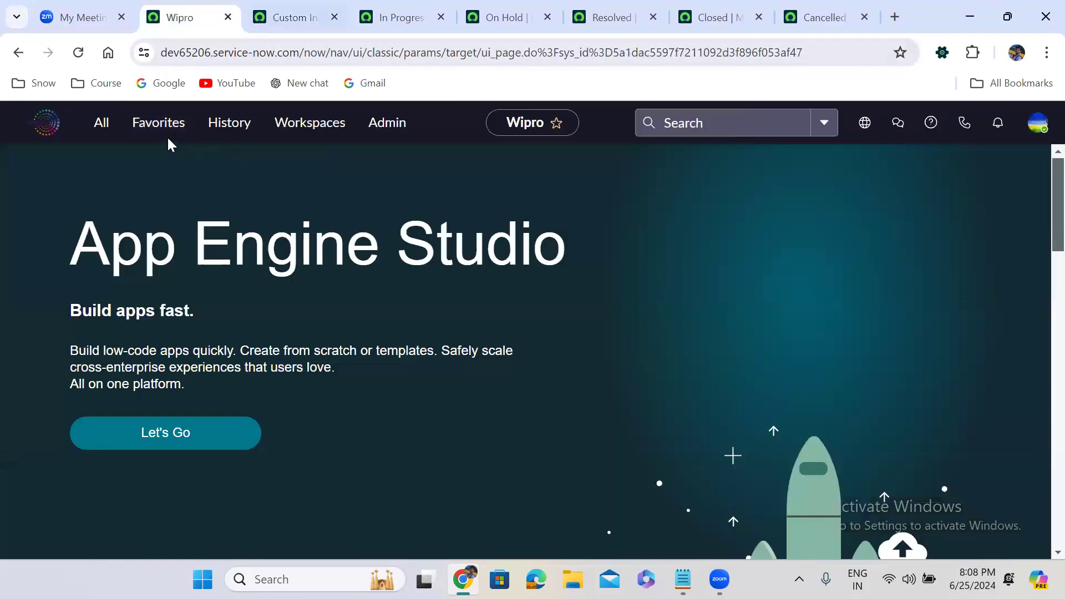
key(ctrl+Tab)
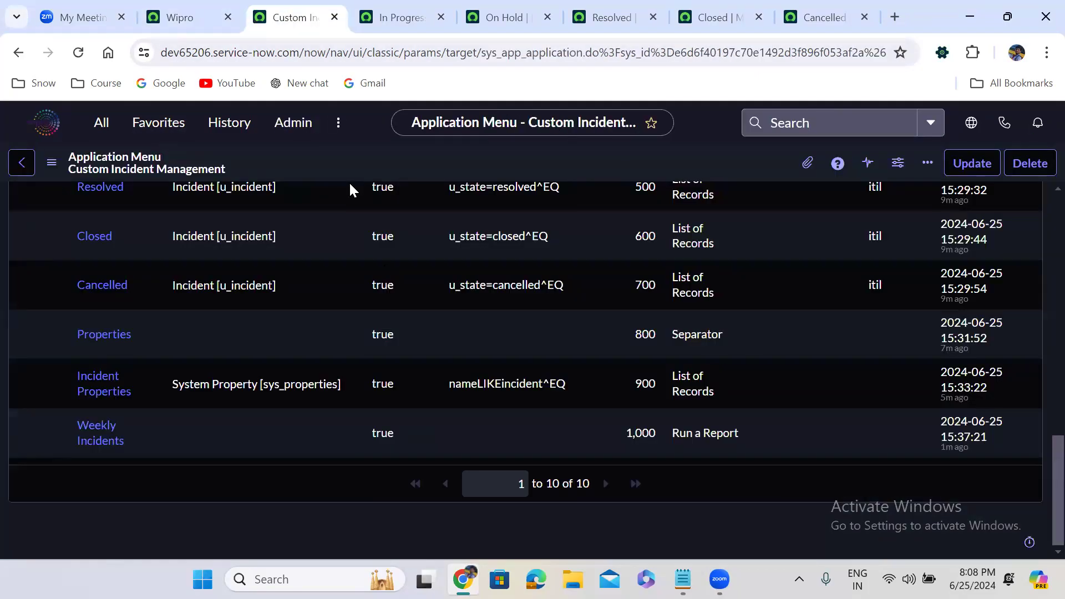
click(105, 434)
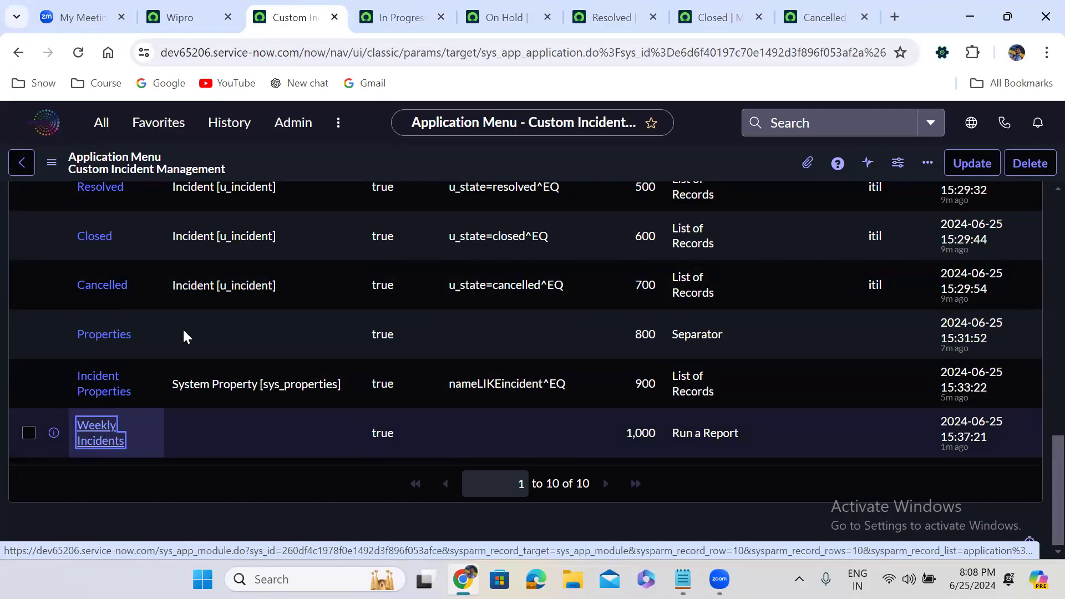
click(205, 146)
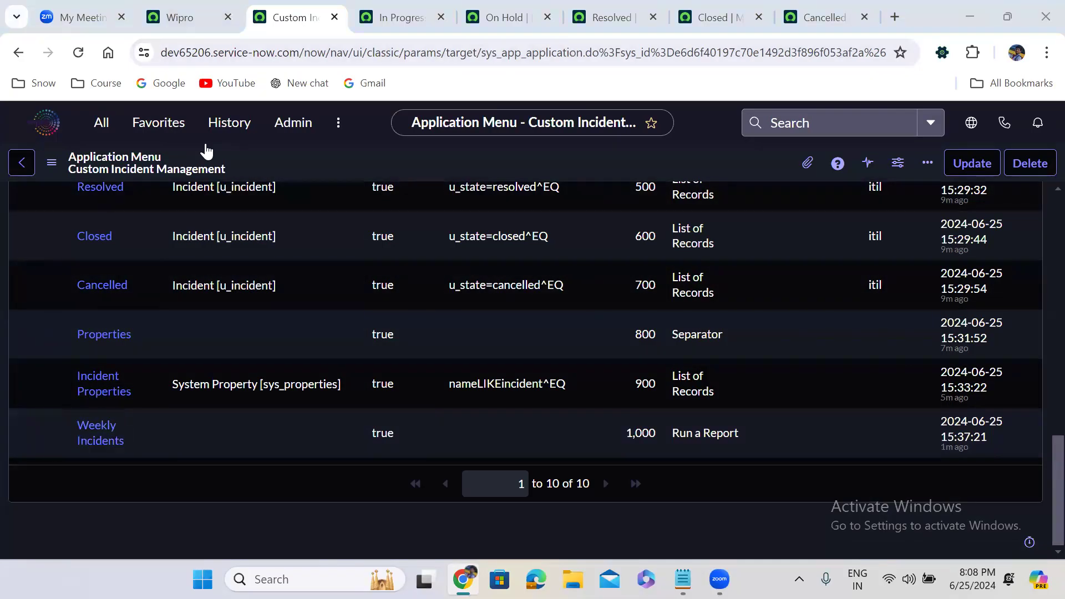
key(ctrl+shift+Tab)
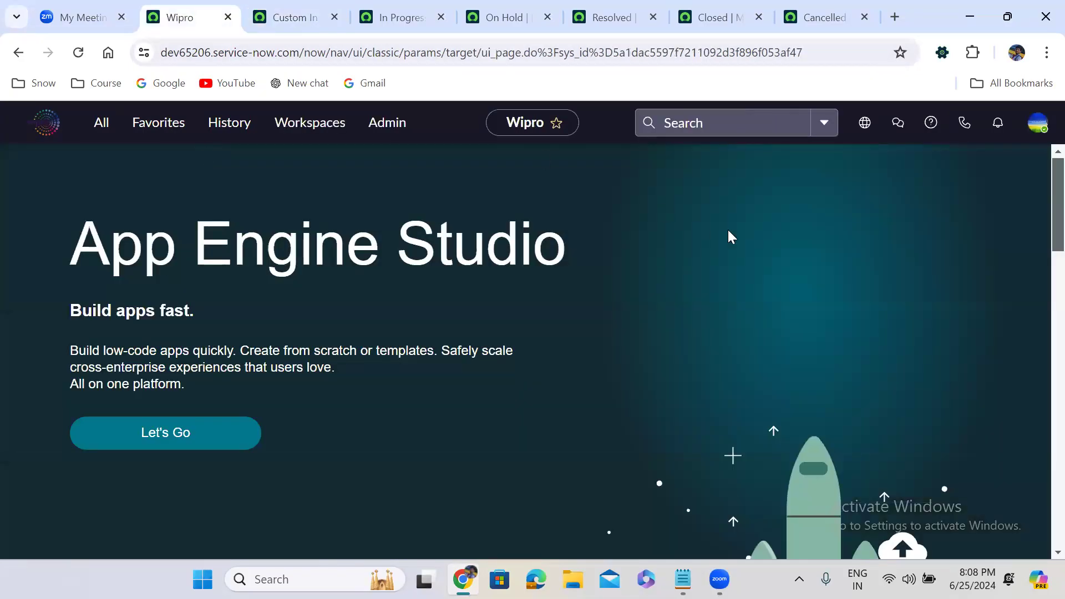
Step: Log out of the instance and sign back in with the administrator credentials
click(1038, 123)
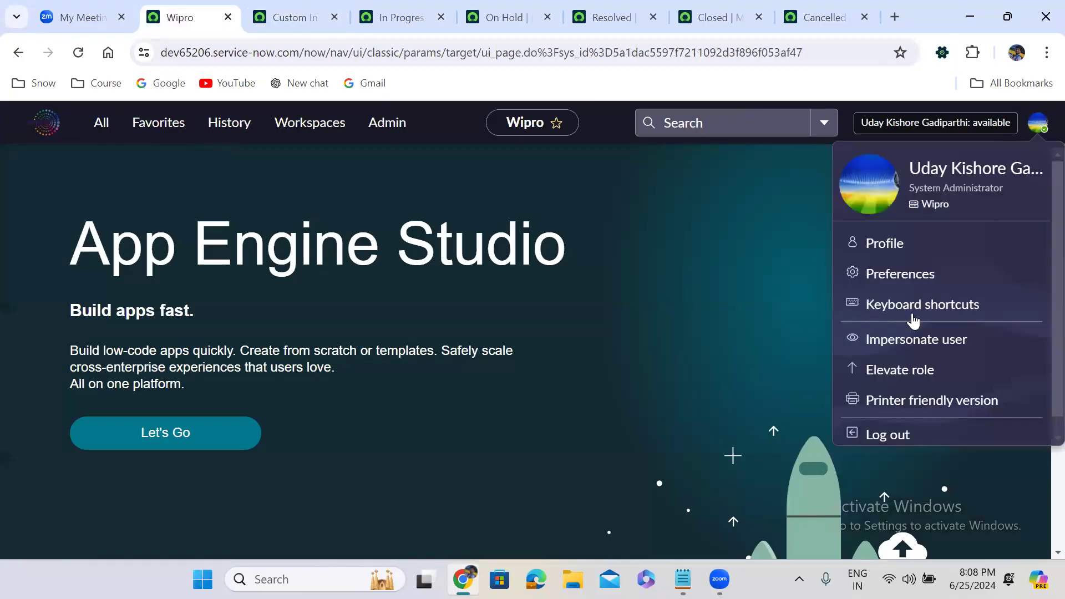
click(891, 434)
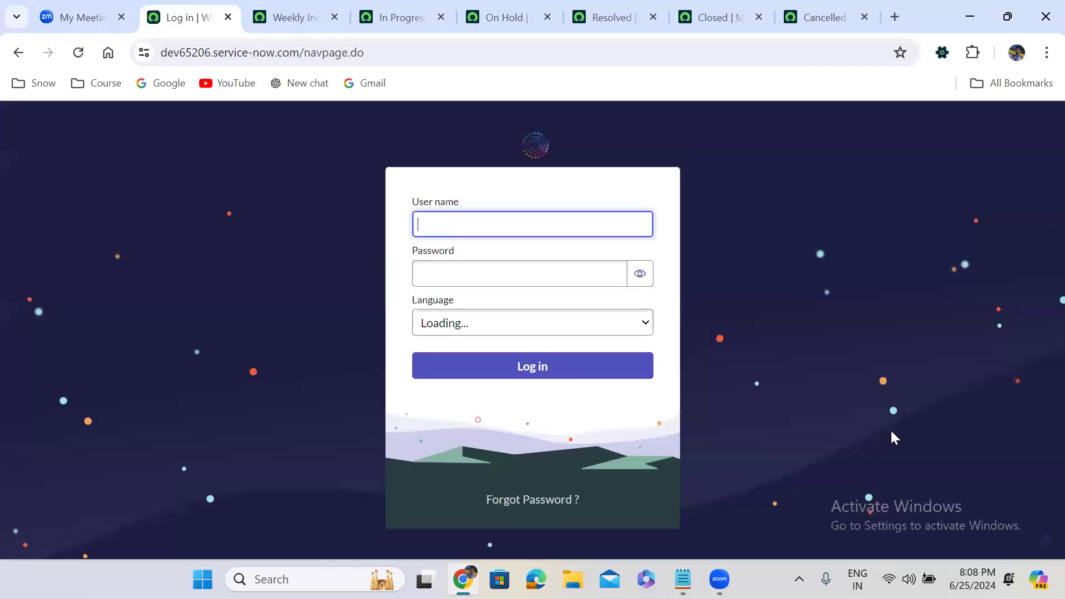
text(admin)
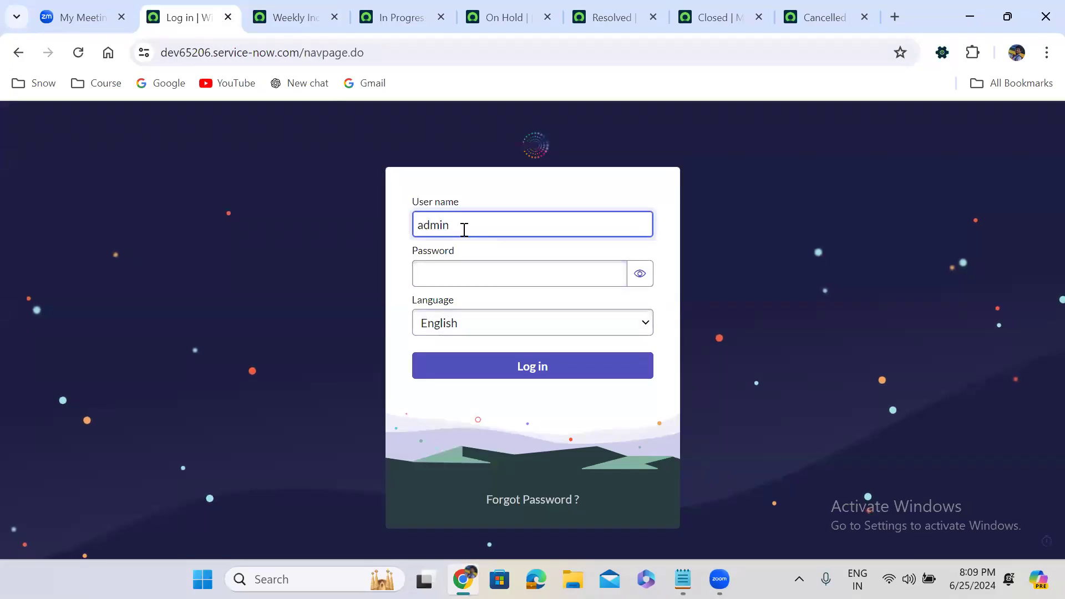
key(Tab)
text(****)
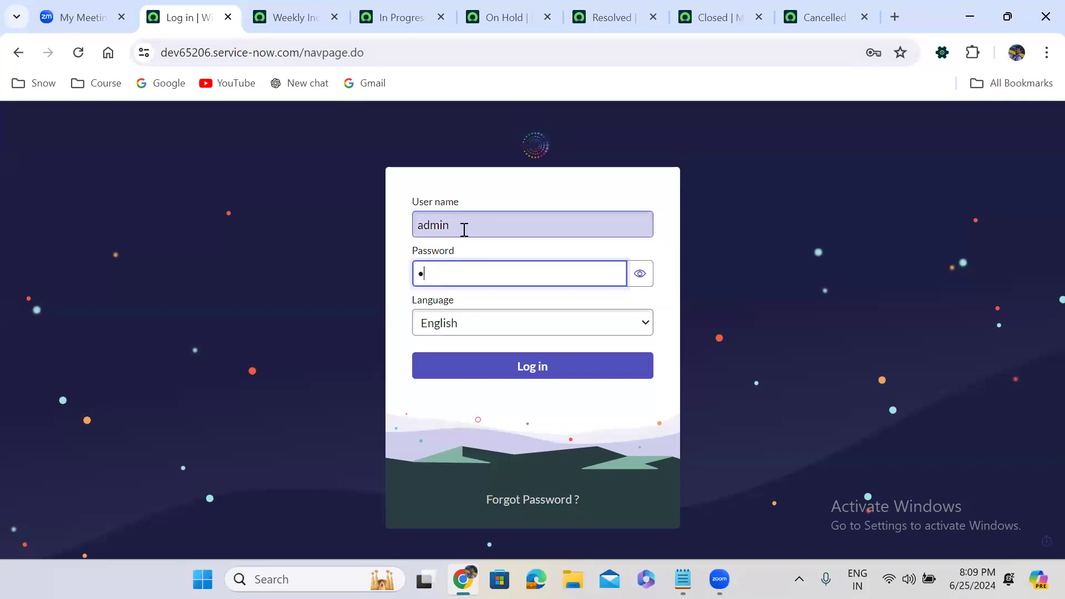
text(*****)
click(550, 370)
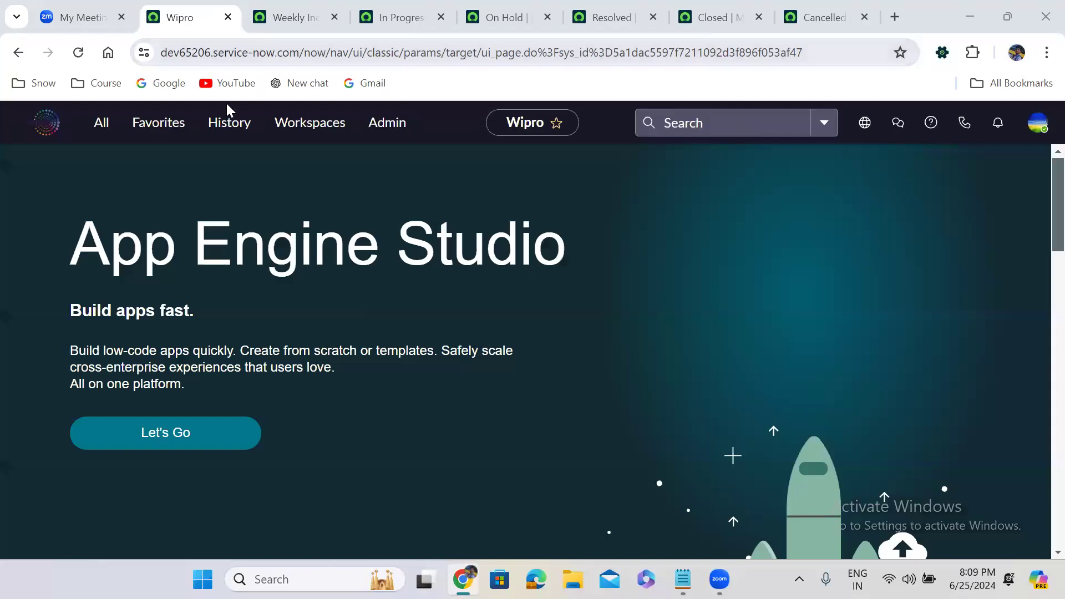
Step: Filter the application navigator on 'custom inc' to list the Custom Incident Management modules
click(231, 127)
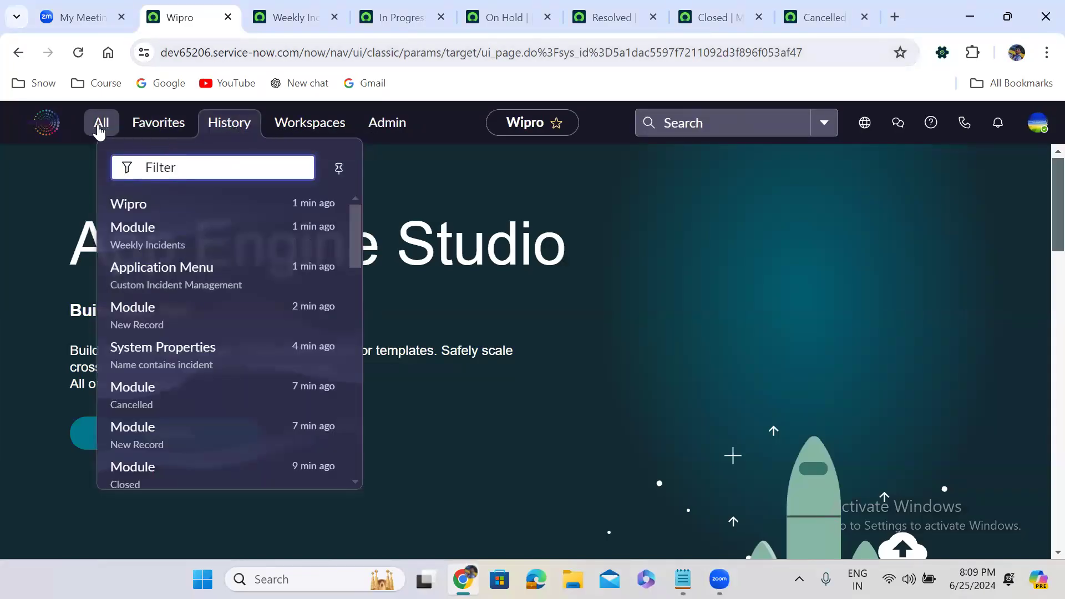
click(99, 130)
text(applic)
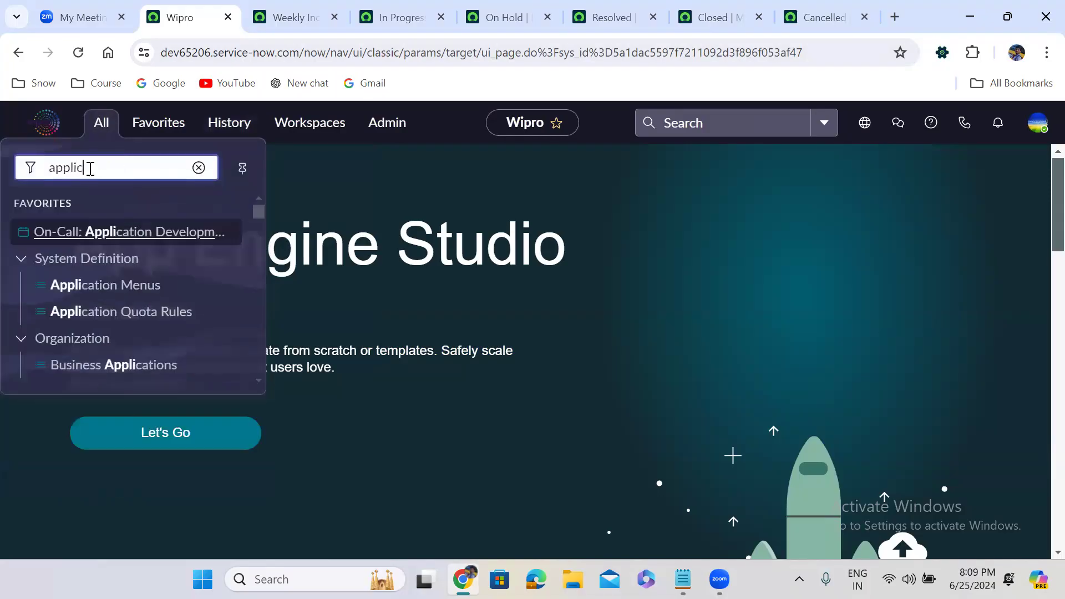
text(ation m)
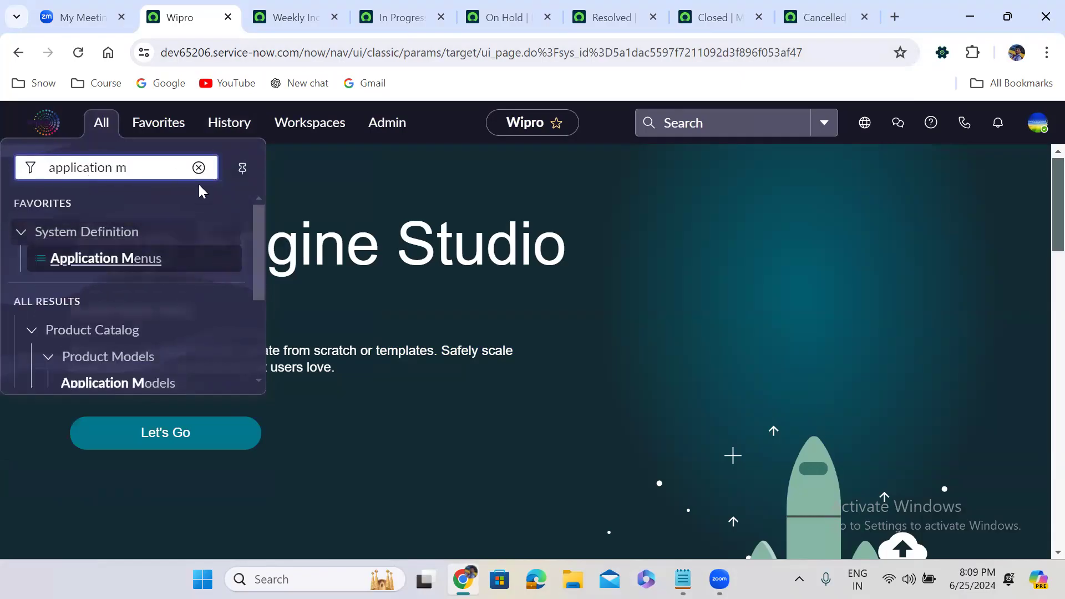
key(ctrl+shift+Left)
key(ctrl+shift+Left)
text(cu)
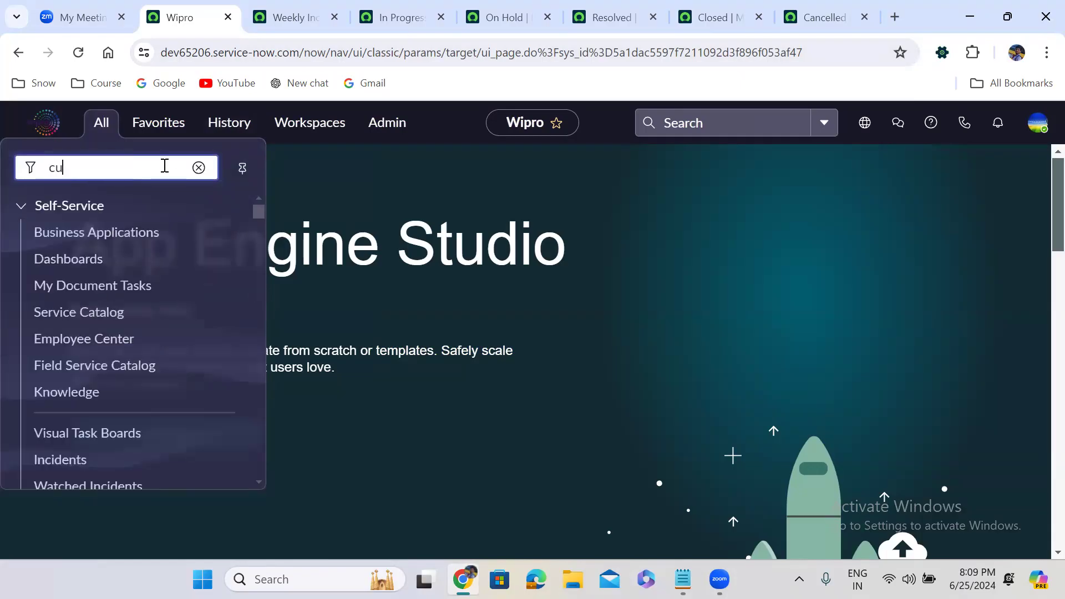
text(stom inc)
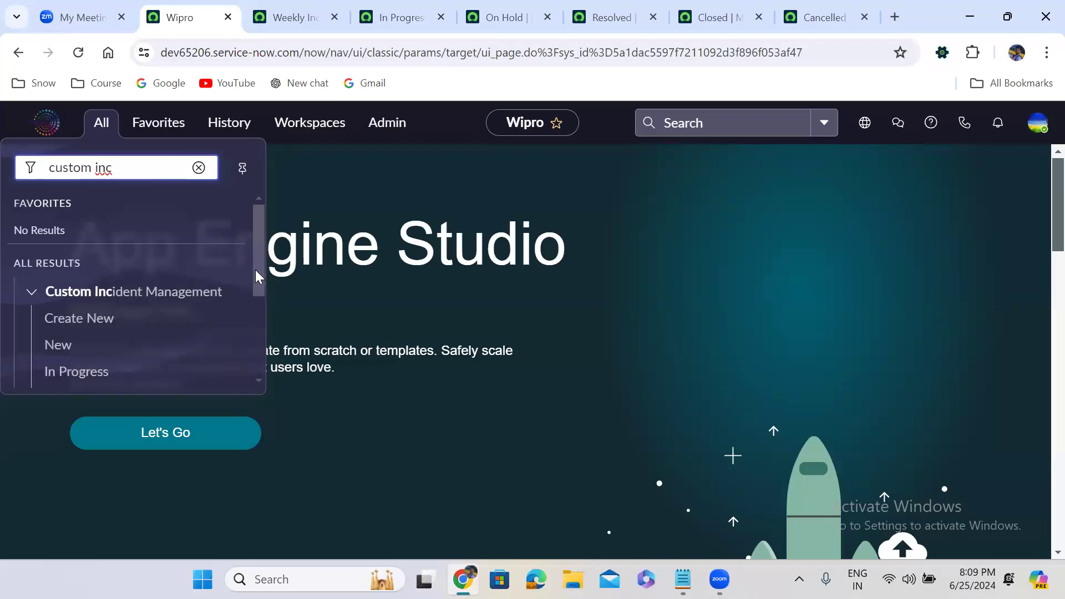
drag(257, 269, 284, 380)
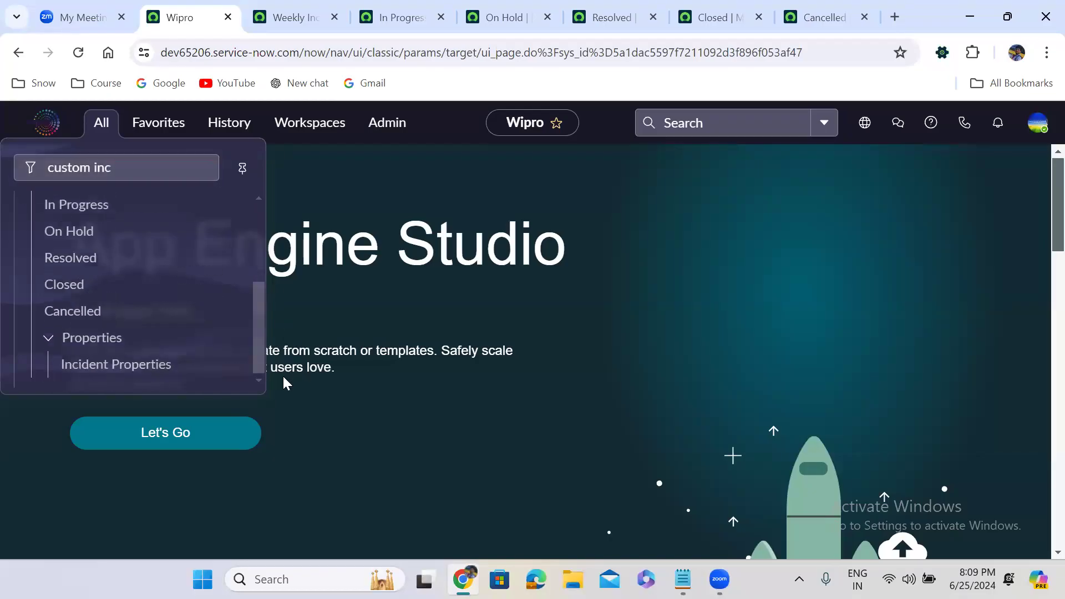
Step: Switch to the Weekly Incidents module form and bring up its Link Type settings
click(270, 17)
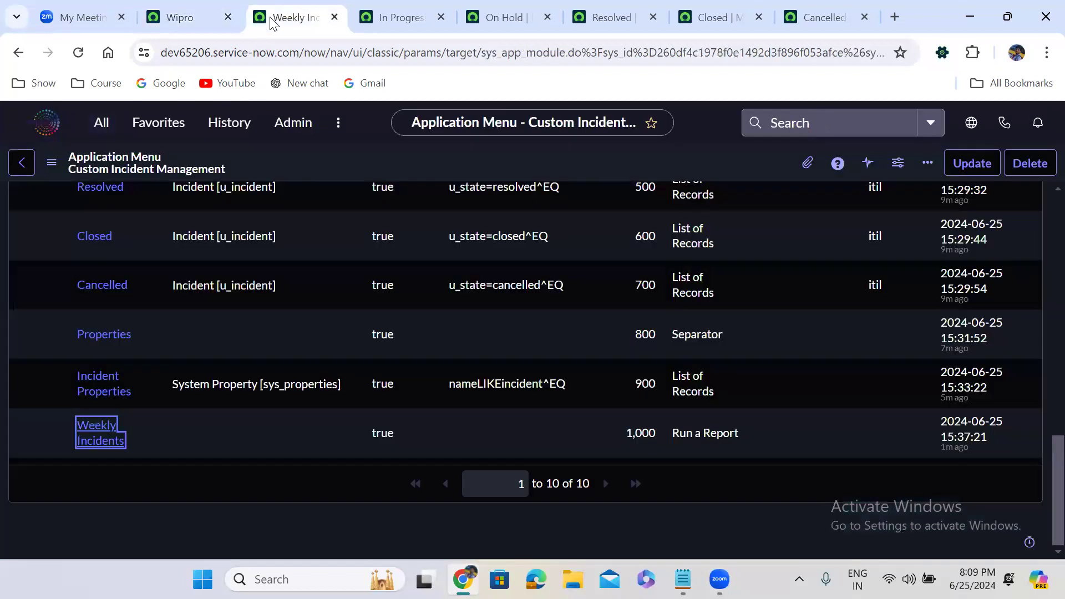
click(460, 224)
scroll(460, 224, down, 2)
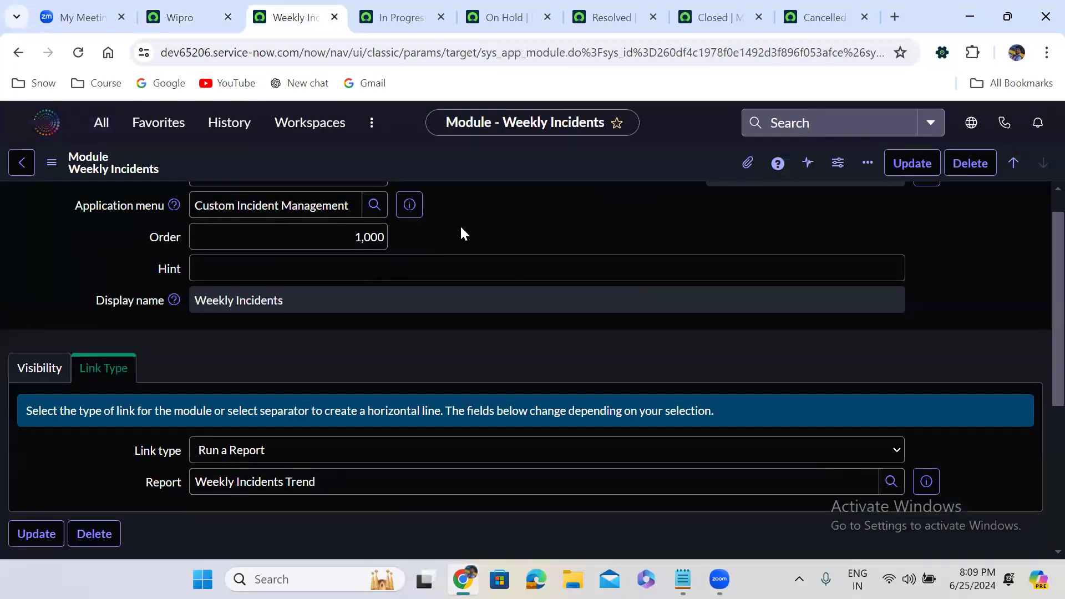
scroll(461, 228, down, 4)
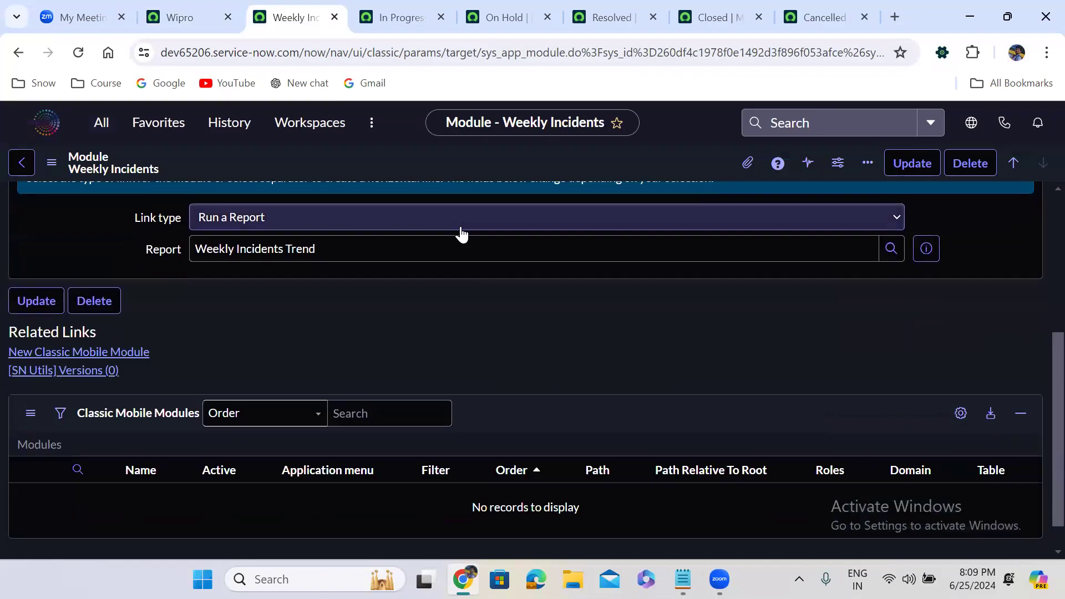
scroll(460, 233, up, 1)
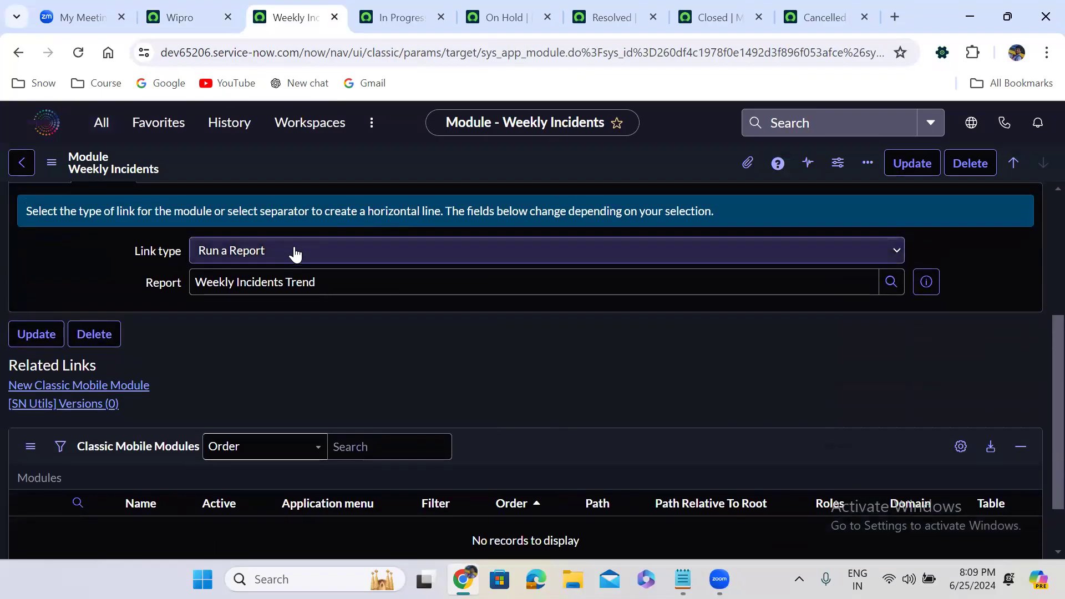
scroll(367, 217, up, 3)
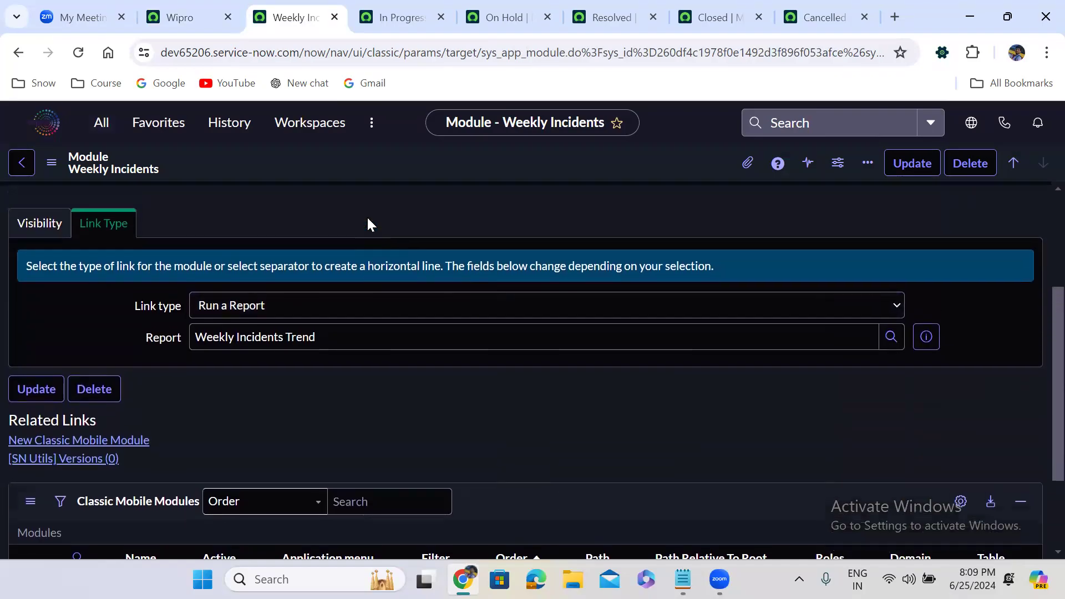
click(47, 282)
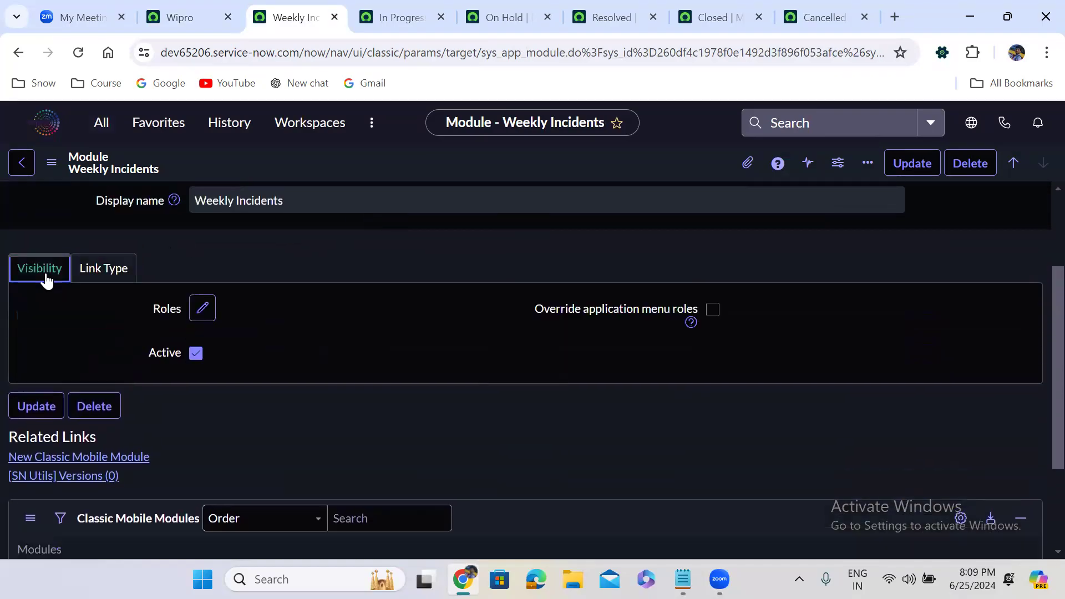
click(90, 275)
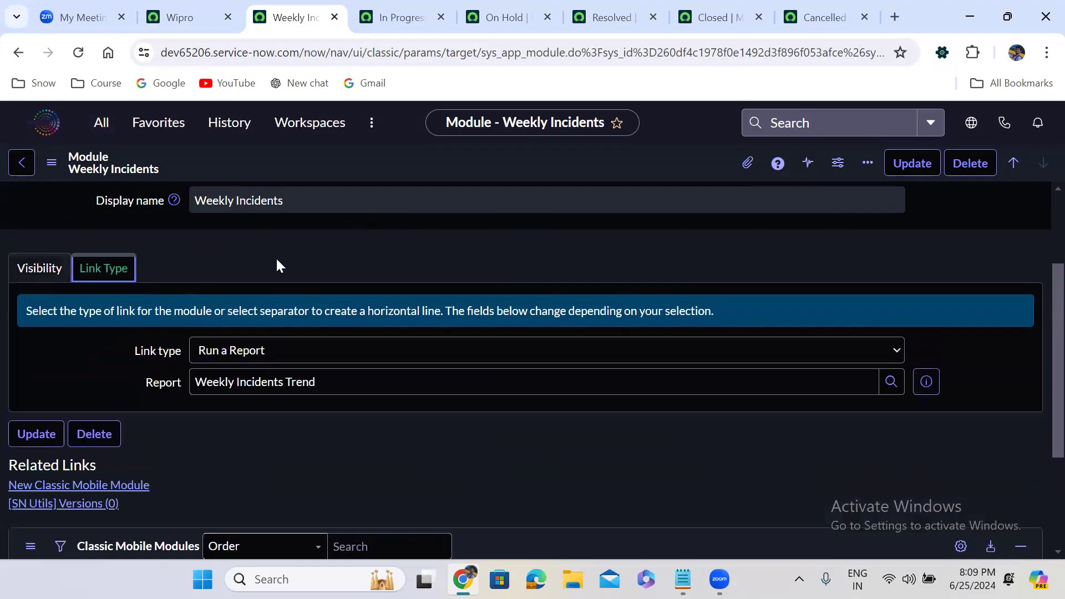
Step: Set the module's report to Incident SLA Breached and save the record
triple_click(331, 379)
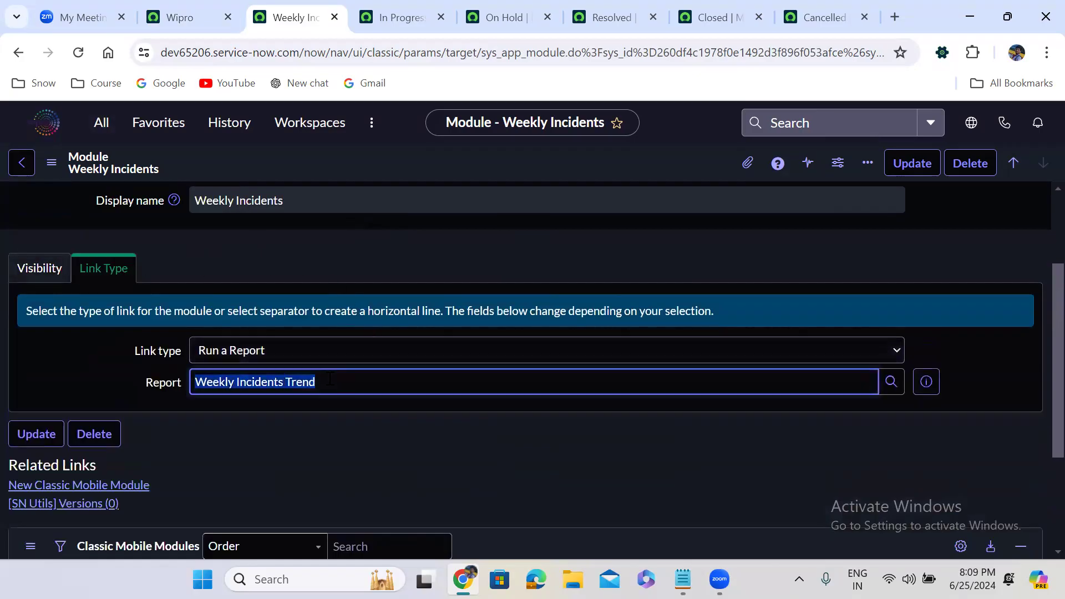
text(**)
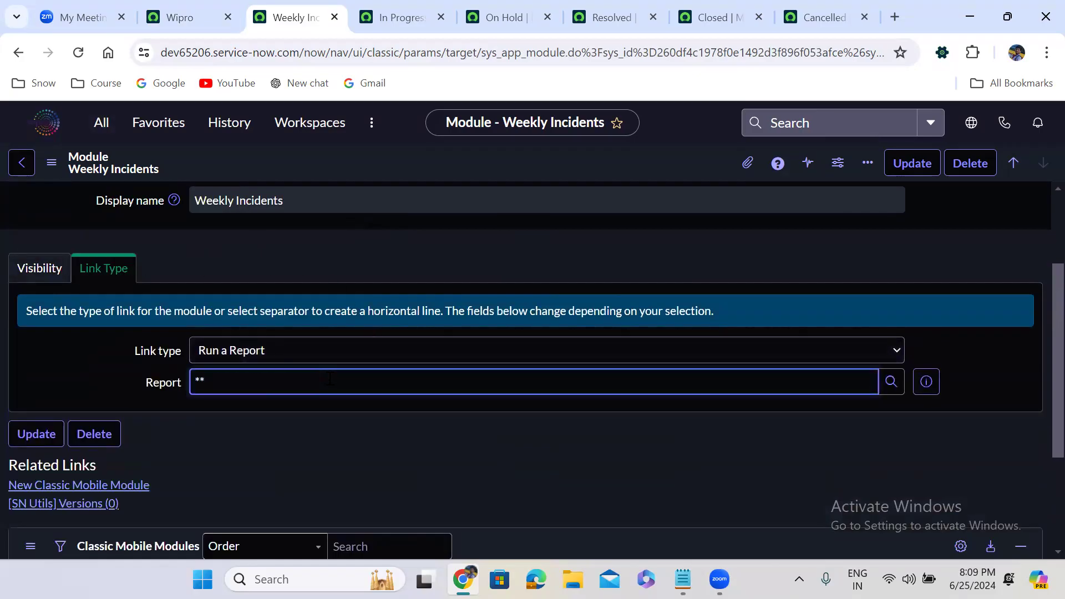
key(Down)
key(Down)
key(Down)
key(Up)
key(Up)
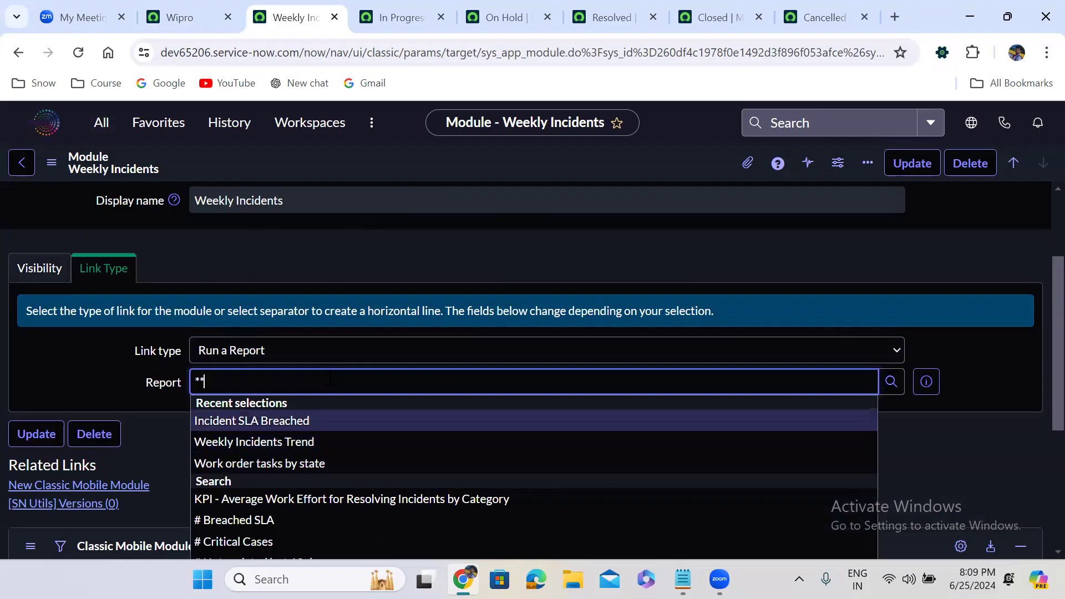
key(Return)
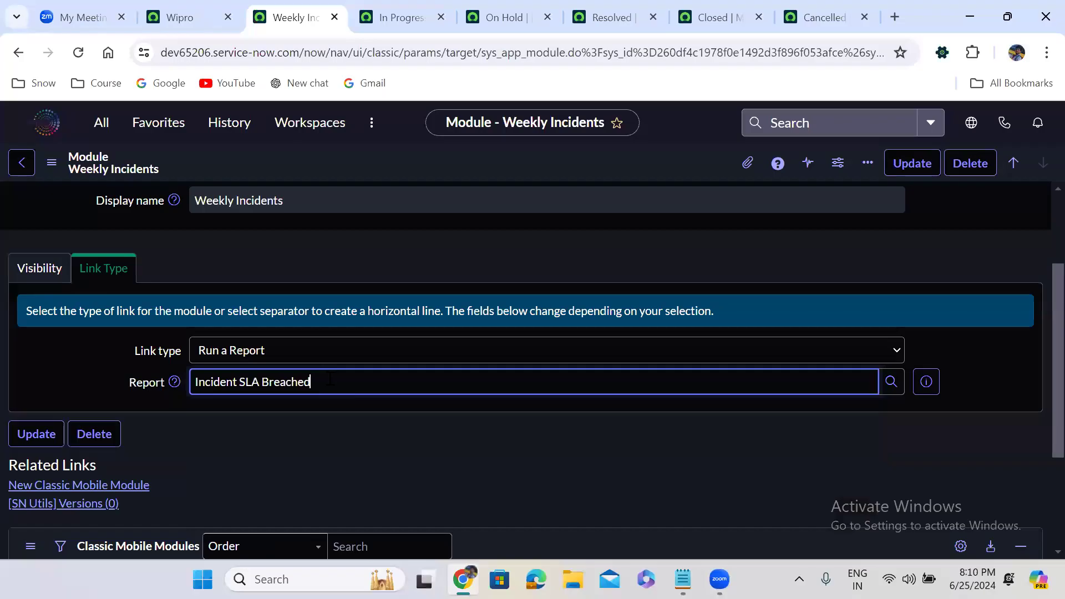
right_click(564, 167)
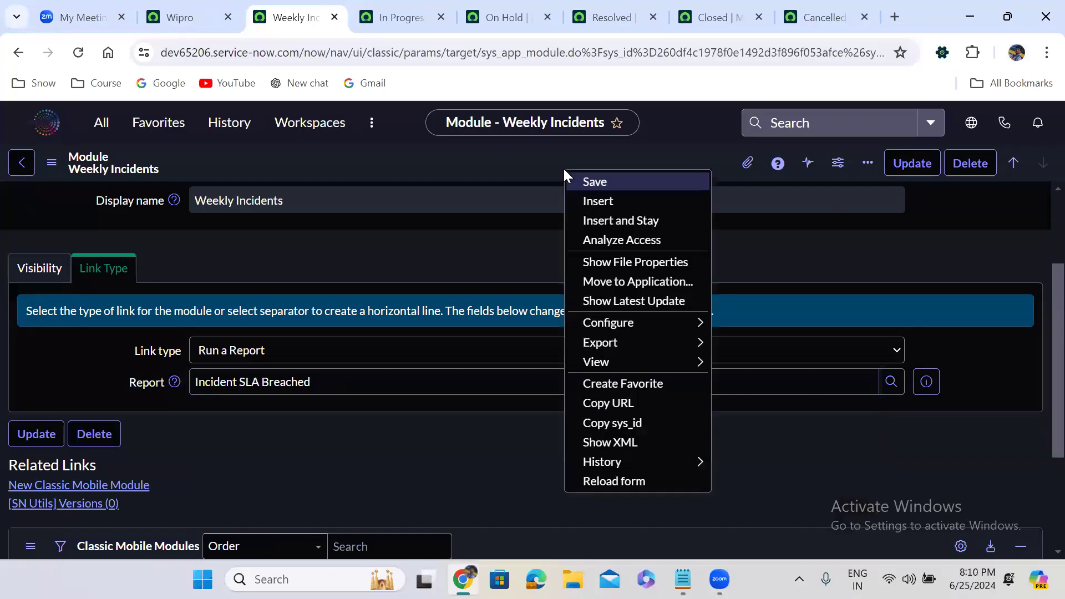
click(596, 178)
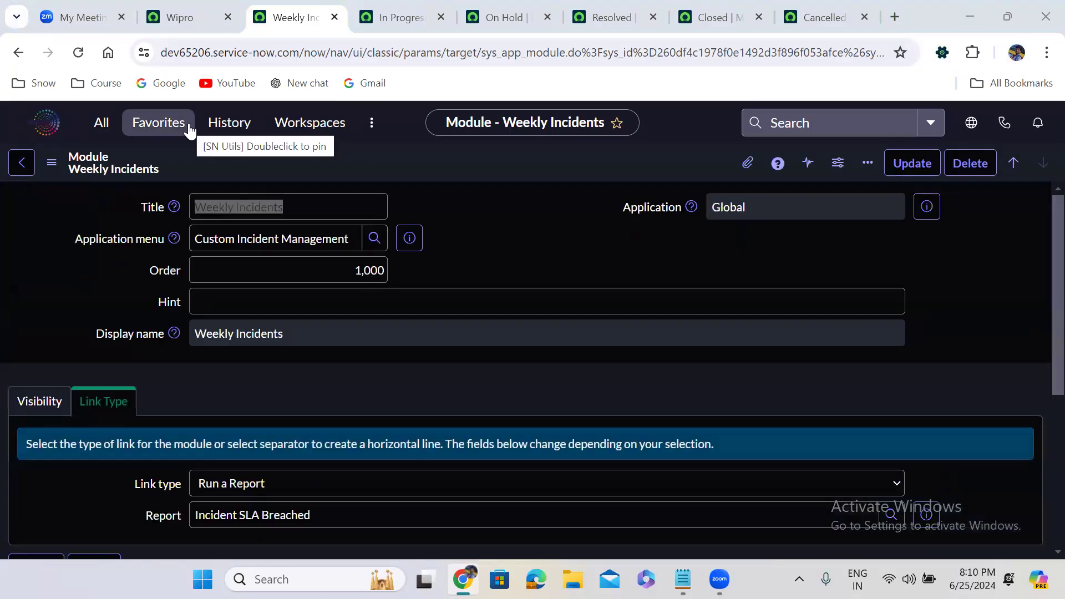
Step: From the Wipro tab, log out and sign back in to reach the App Engine Studio home page
click(192, 22)
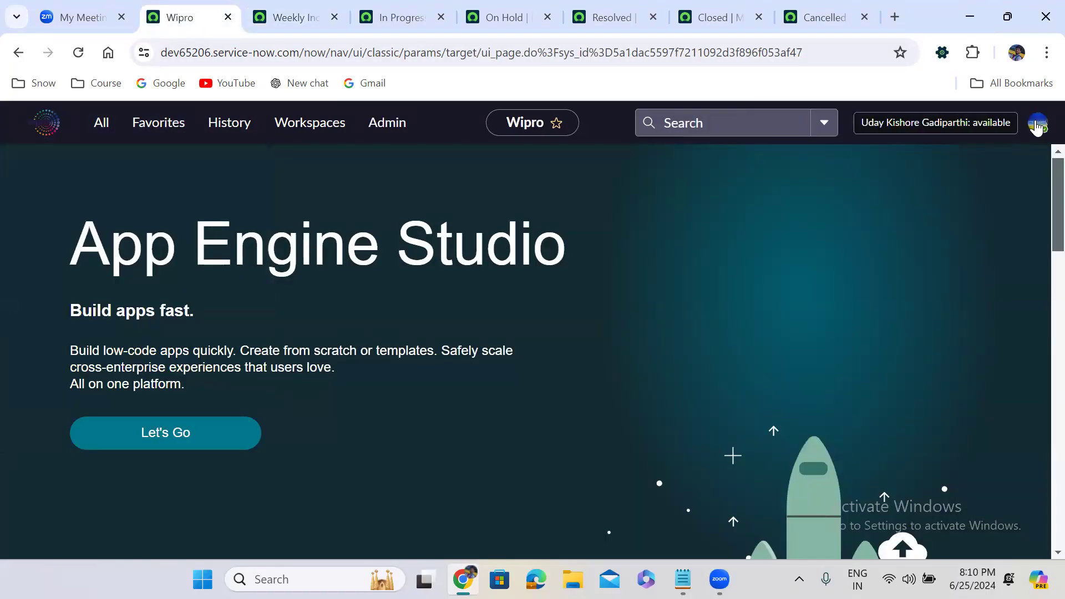
click(1038, 124)
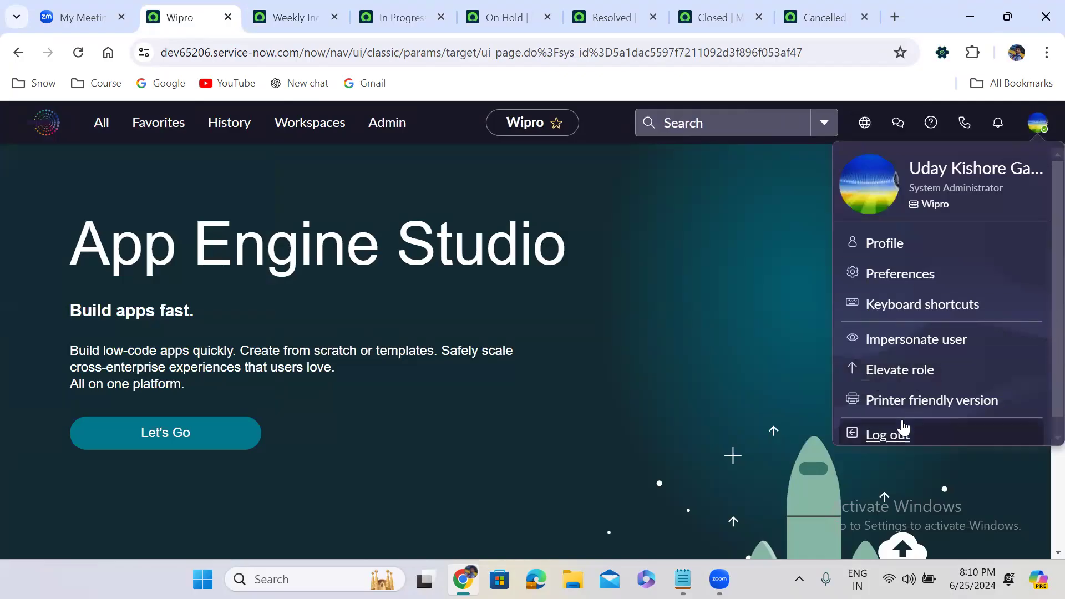
click(889, 435)
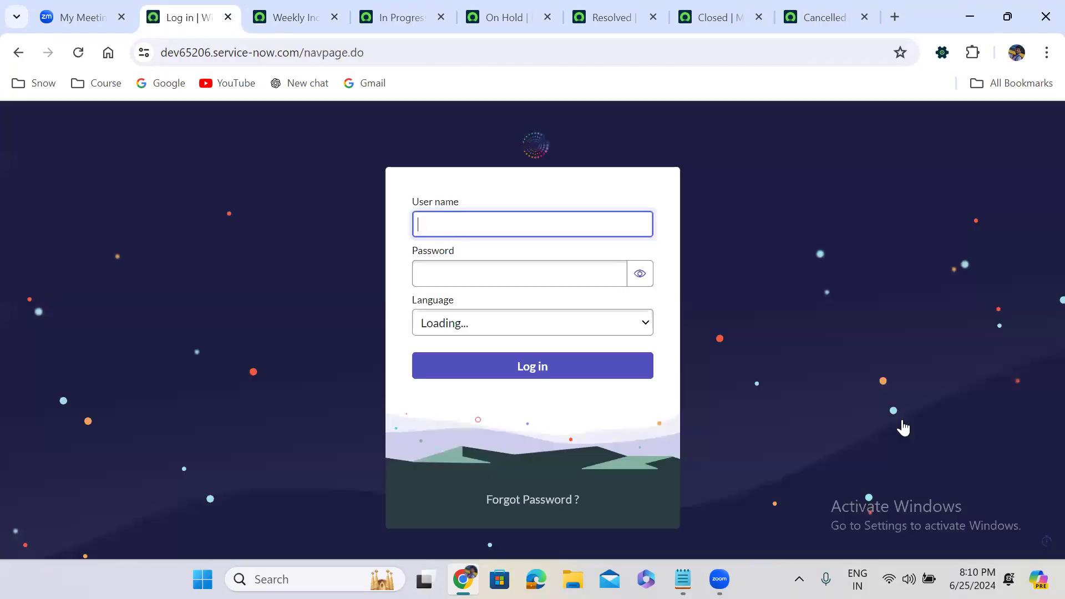
text(admin)
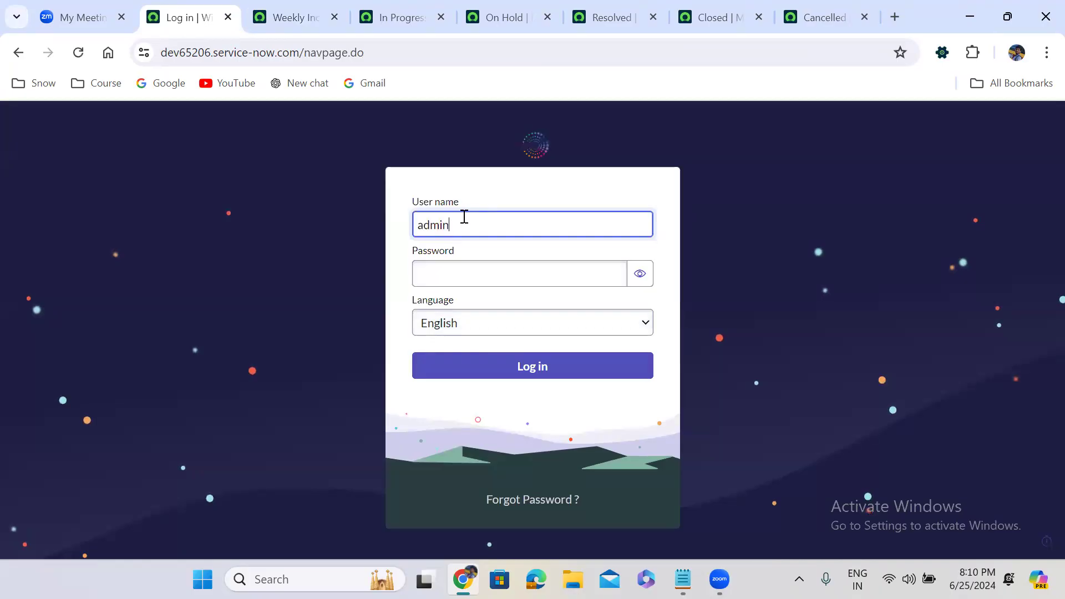
key(Tab)
text(*********)
click(538, 367)
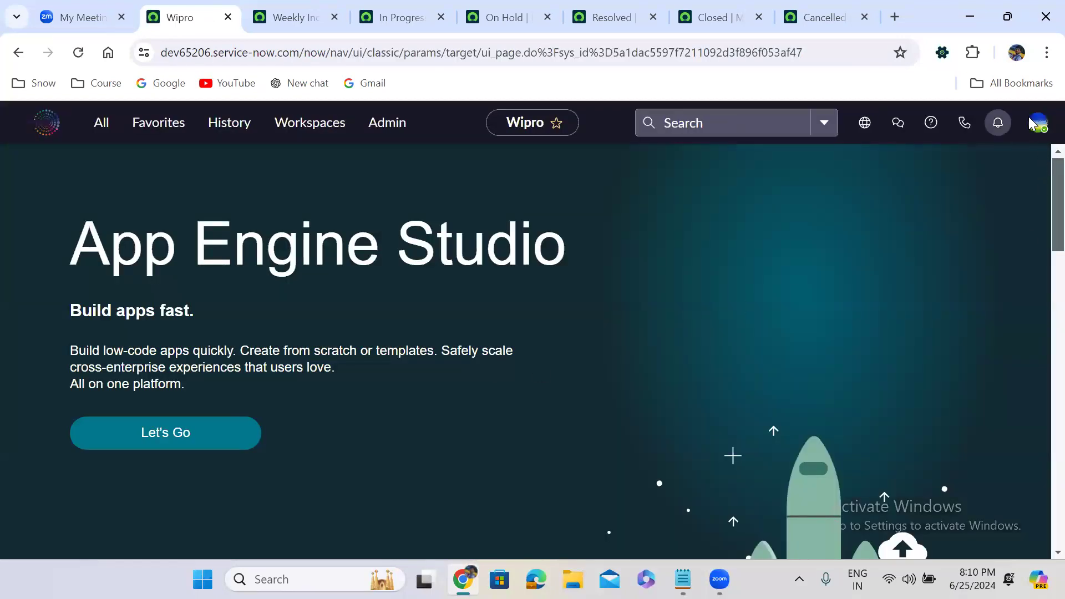
click(1041, 127)
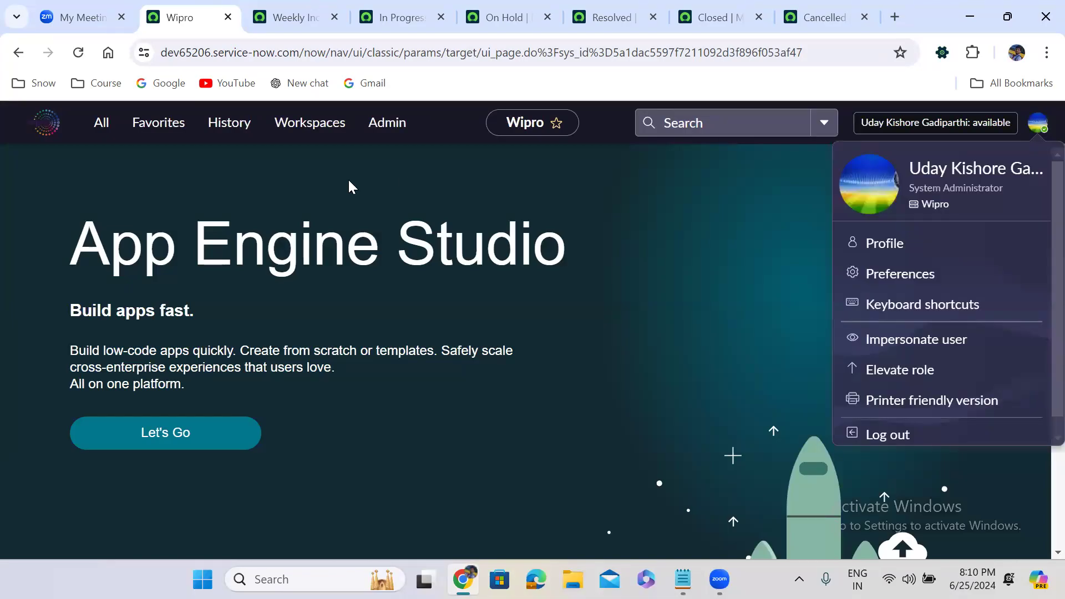
click(107, 135)
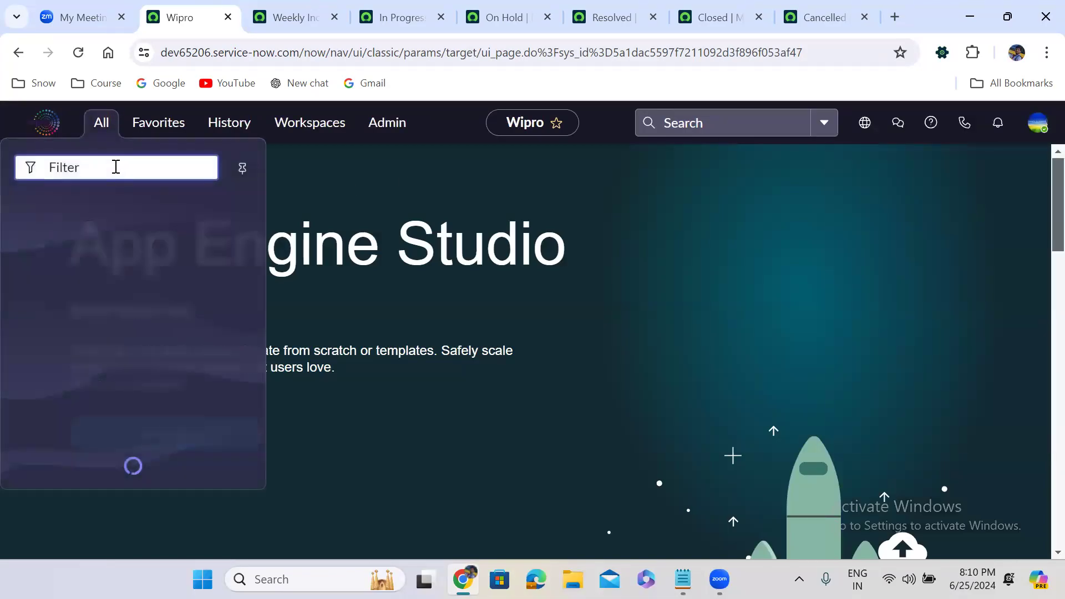
Step: Filter the navigator on 'custom in' and open the Incident SLA Breached report in the report editor
text(custom in)
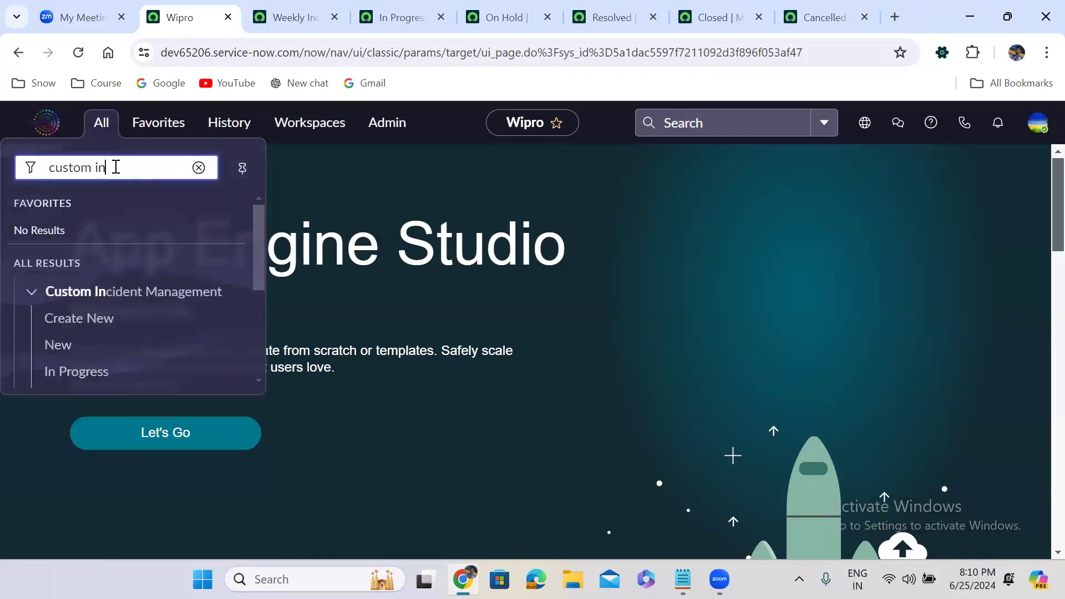
drag(261, 270, 269, 405)
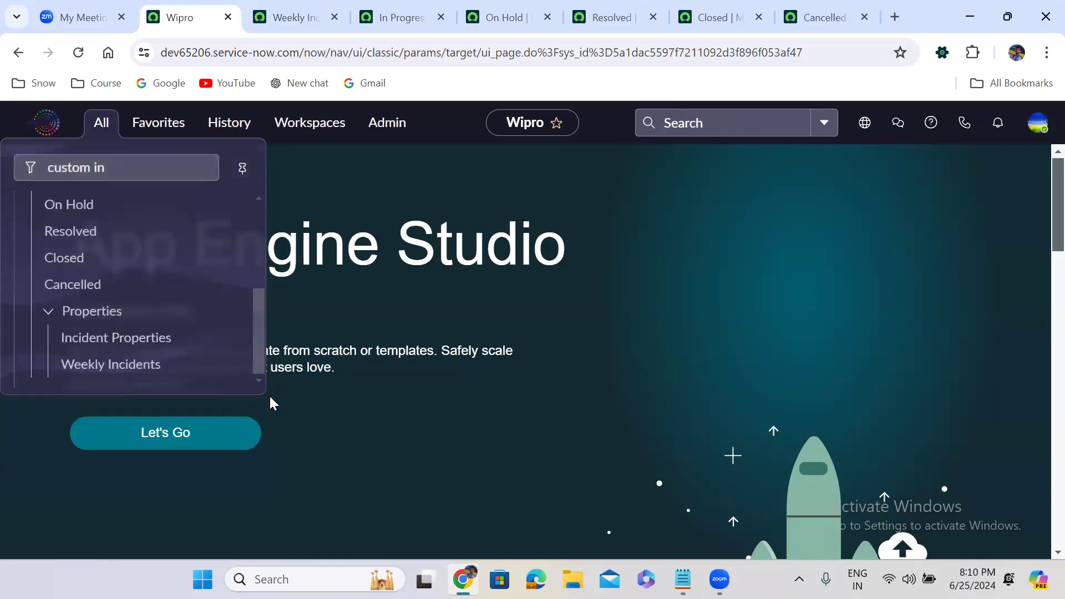
click(96, 367)
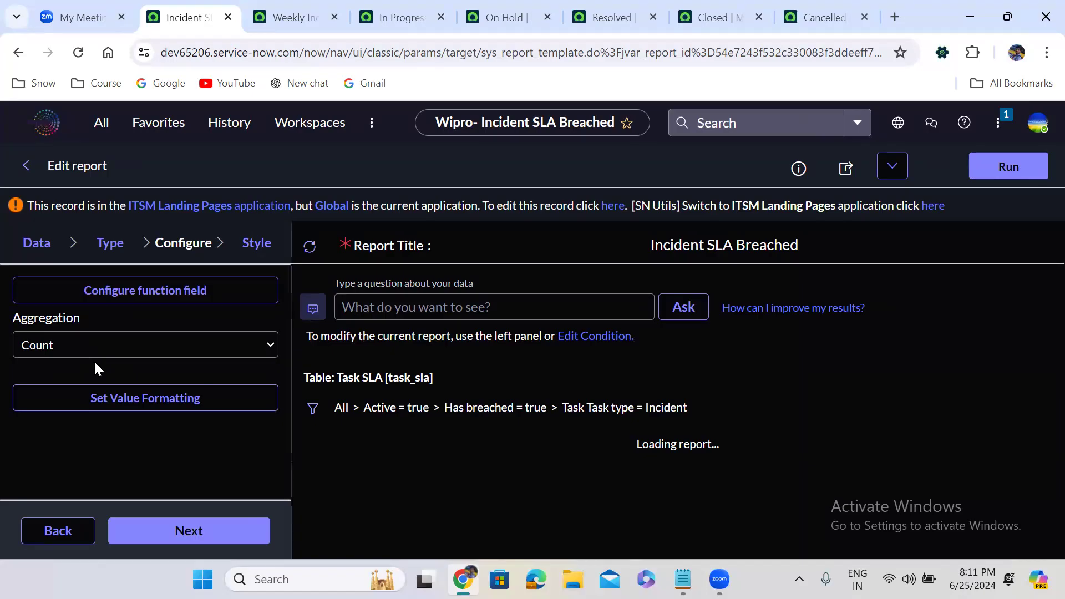
Step: Bring up the navigator, then switch to the In Progress module record's tab
click(111, 128)
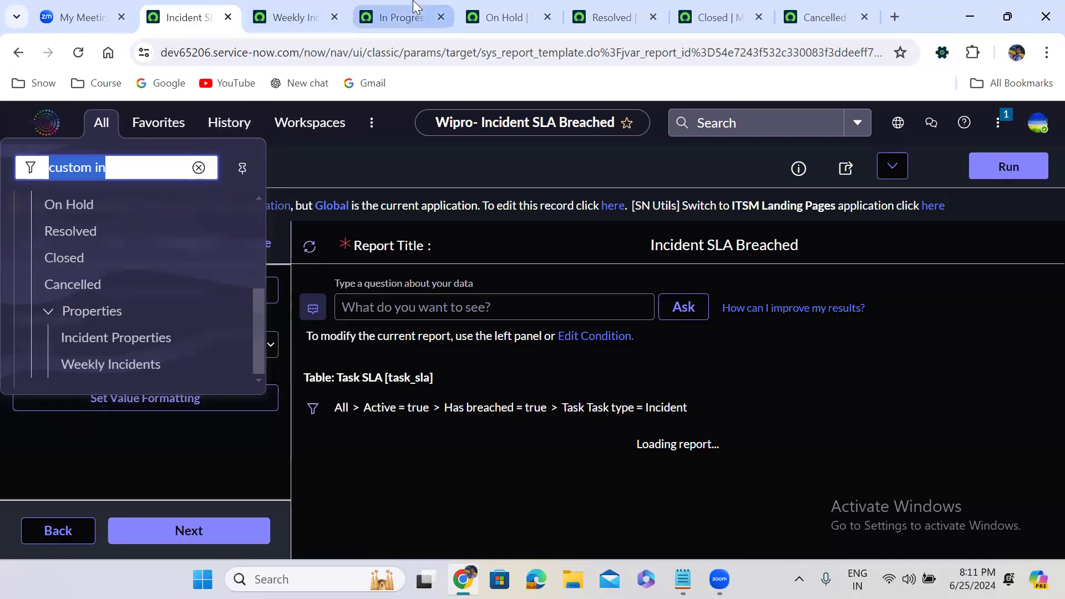
click(396, 17)
Step: Change the In Progress module's link type to Documentation Link, then return to the Incident SLA Breached report
click(264, 213)
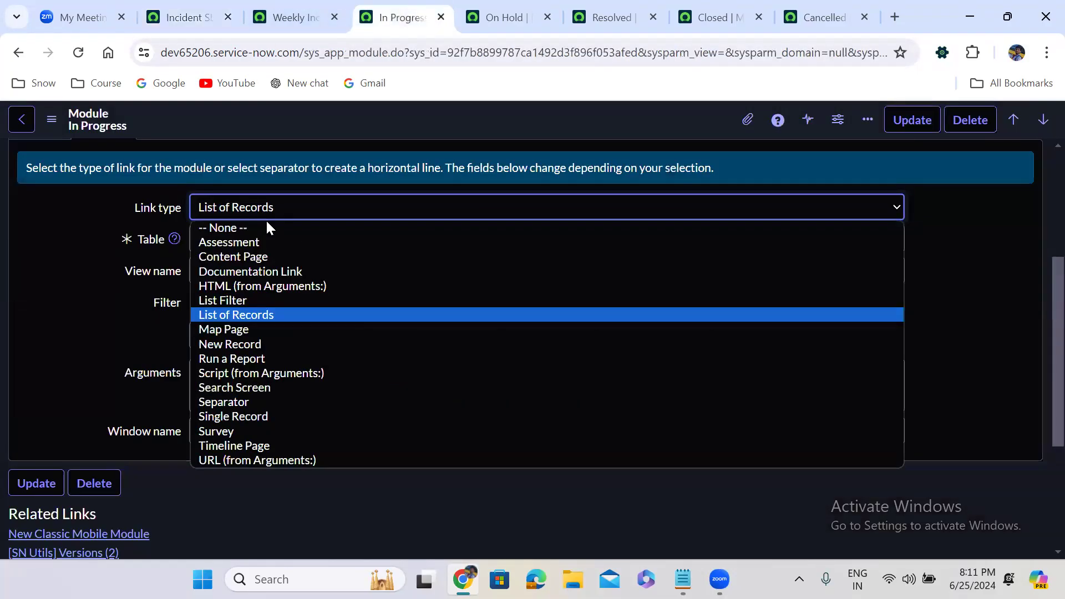
click(293, 272)
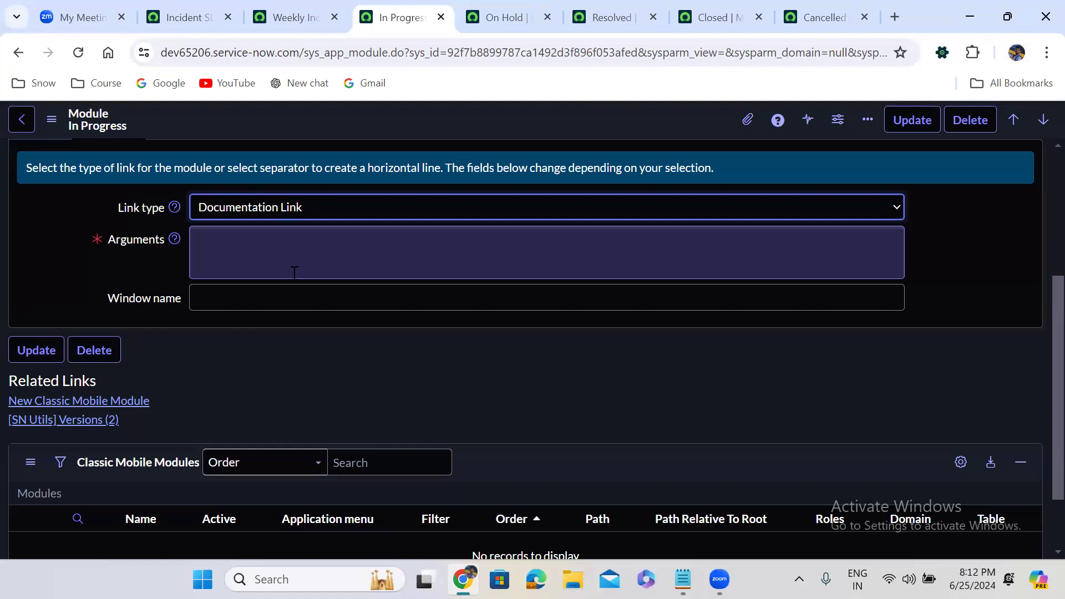
click(256, 213)
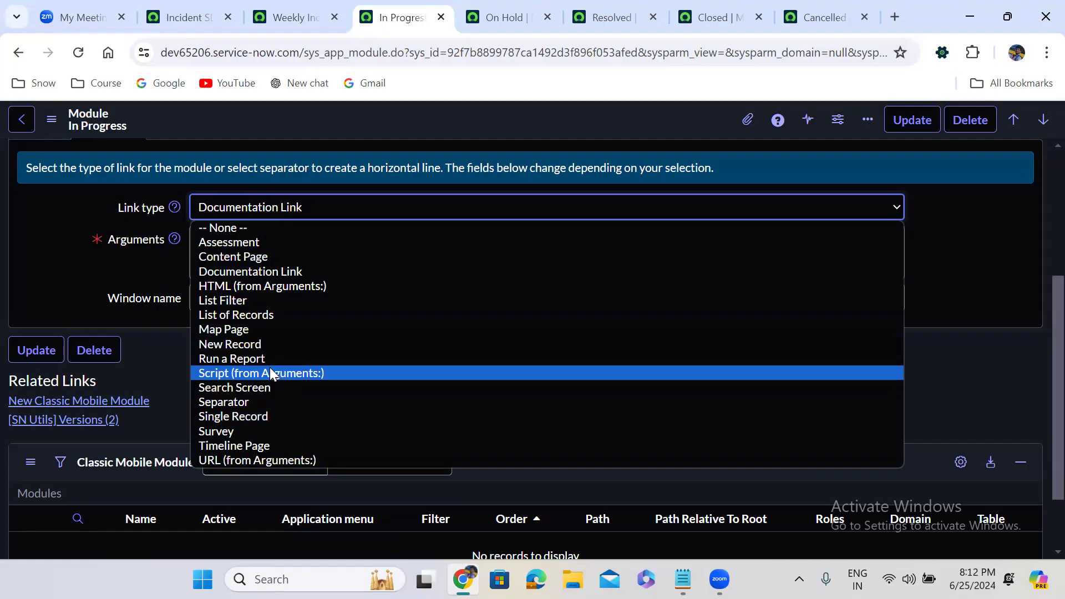
click(186, 25)
right_click(186, 27)
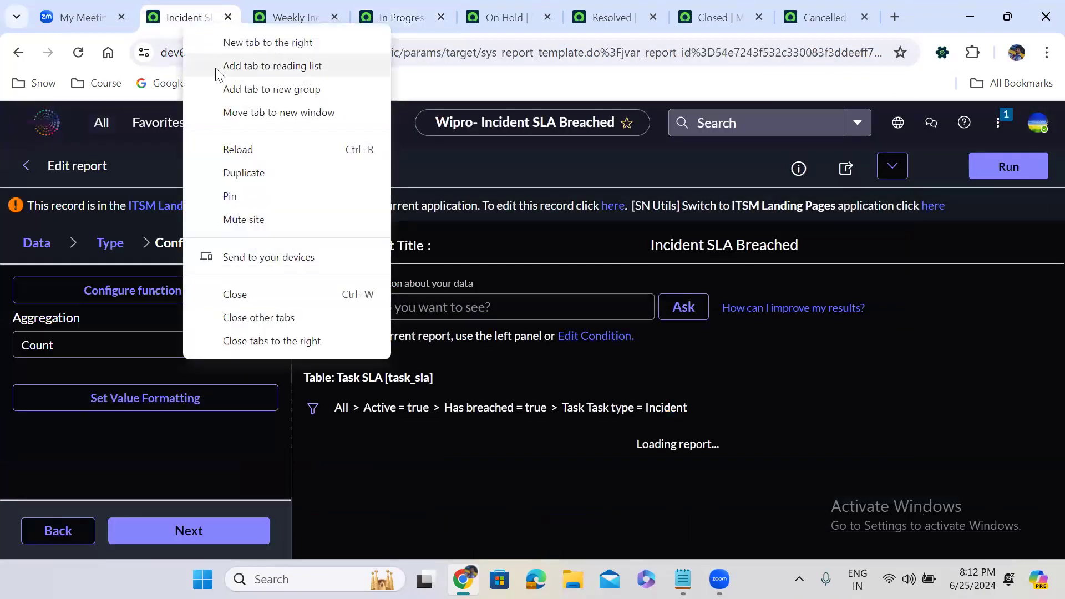
Step: Close the tabs right of the report and start a new Custom Incident Management incident, CINC0001052
click(253, 341)
click(588, 154)
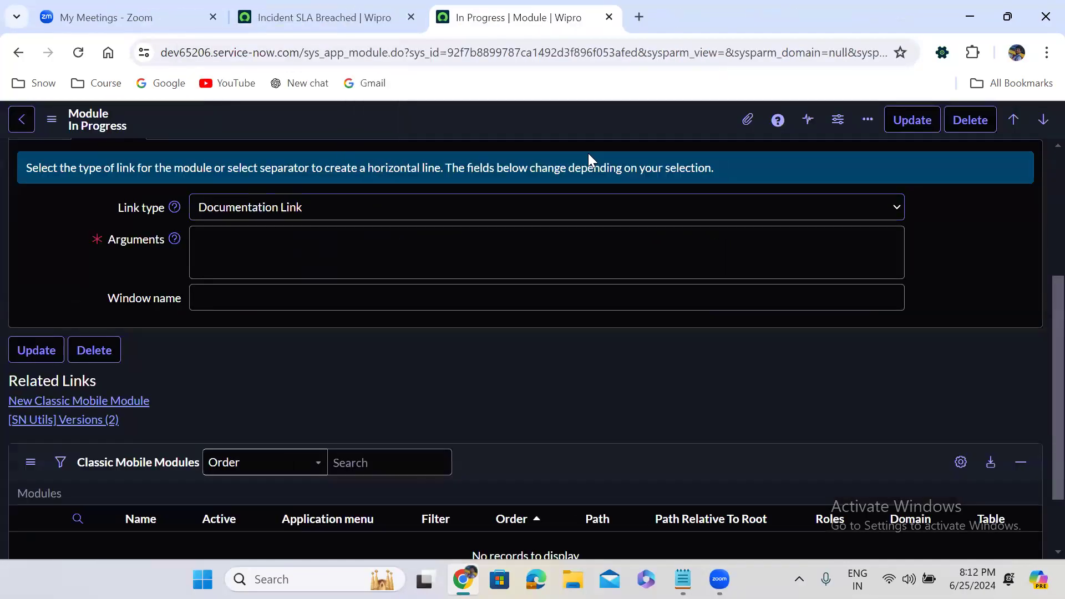
click(101, 124)
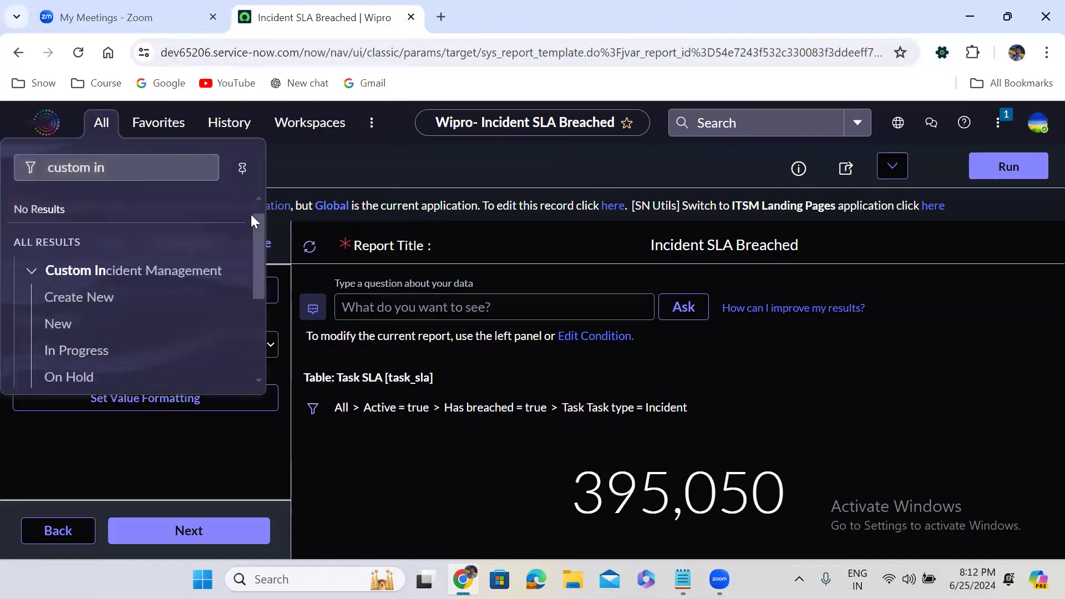
click(65, 296)
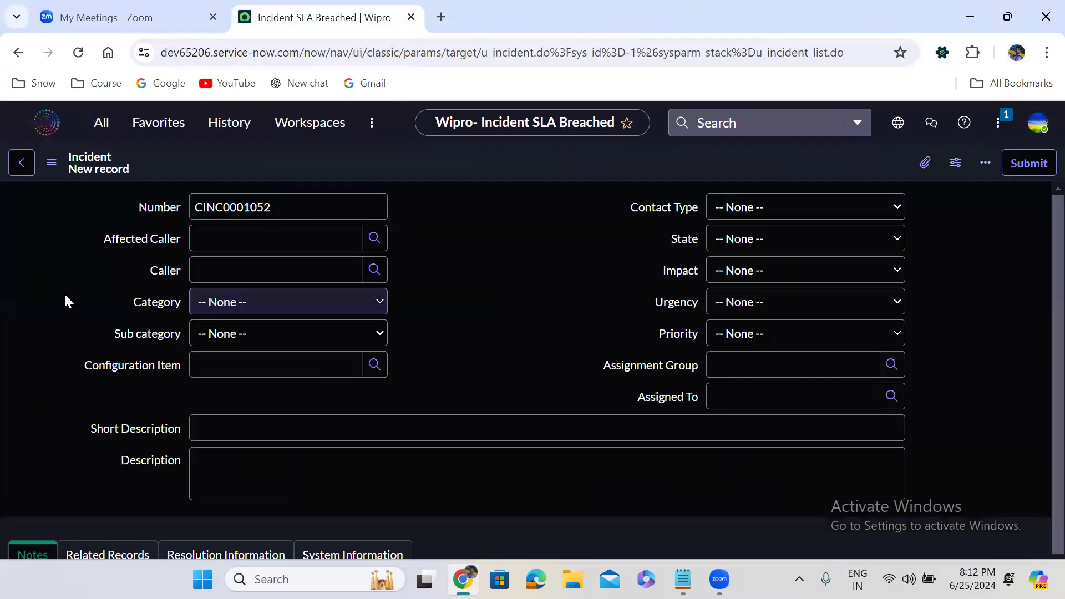
click(577, 295)
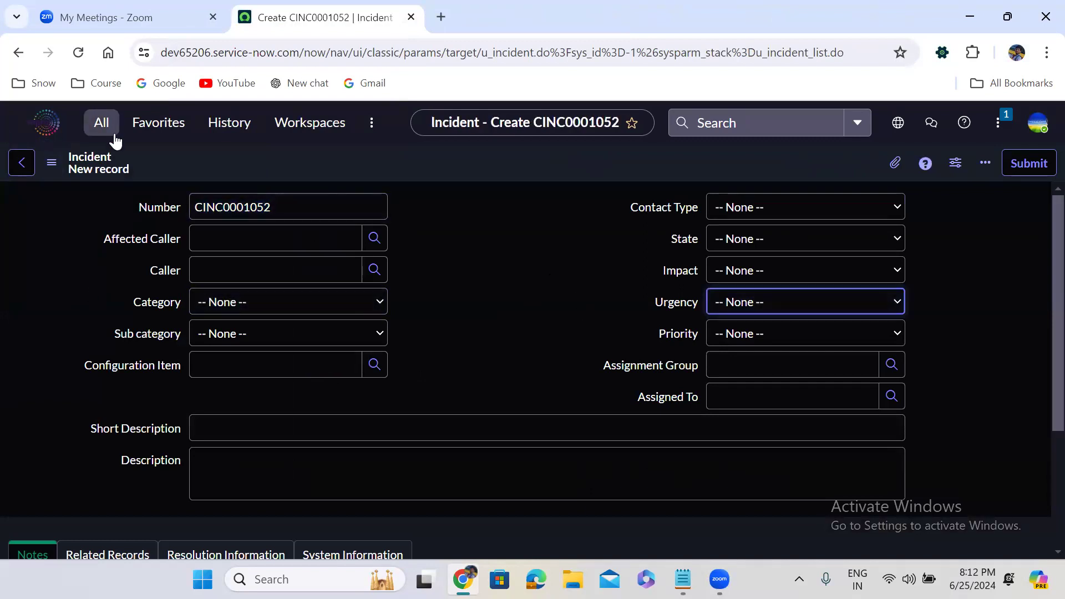
click(511, 227)
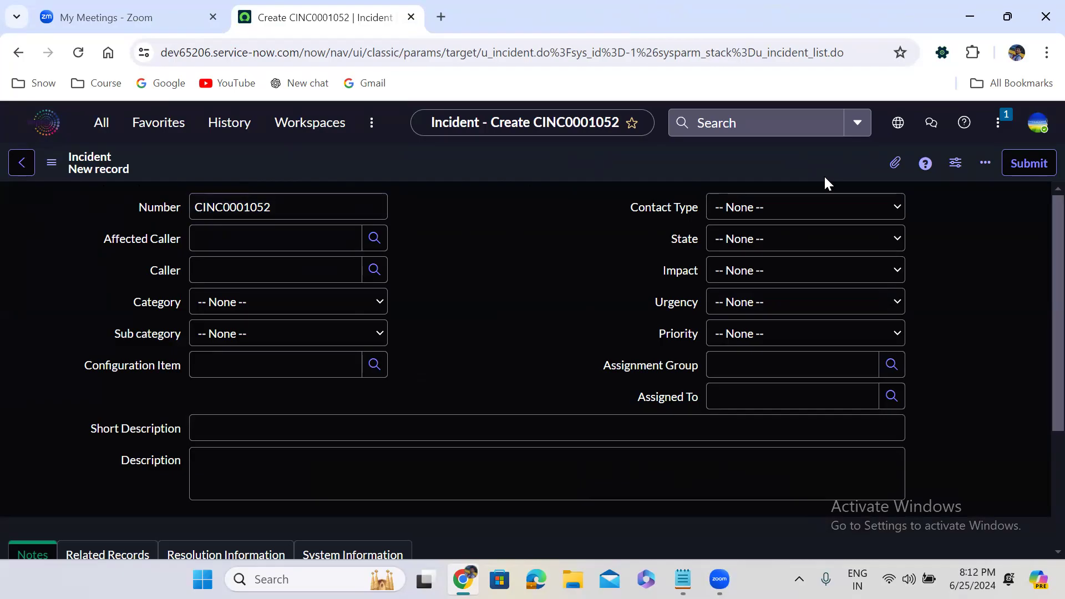
Step: Duplicate the new incident form's tab and return to the original form
right_click(293, 12)
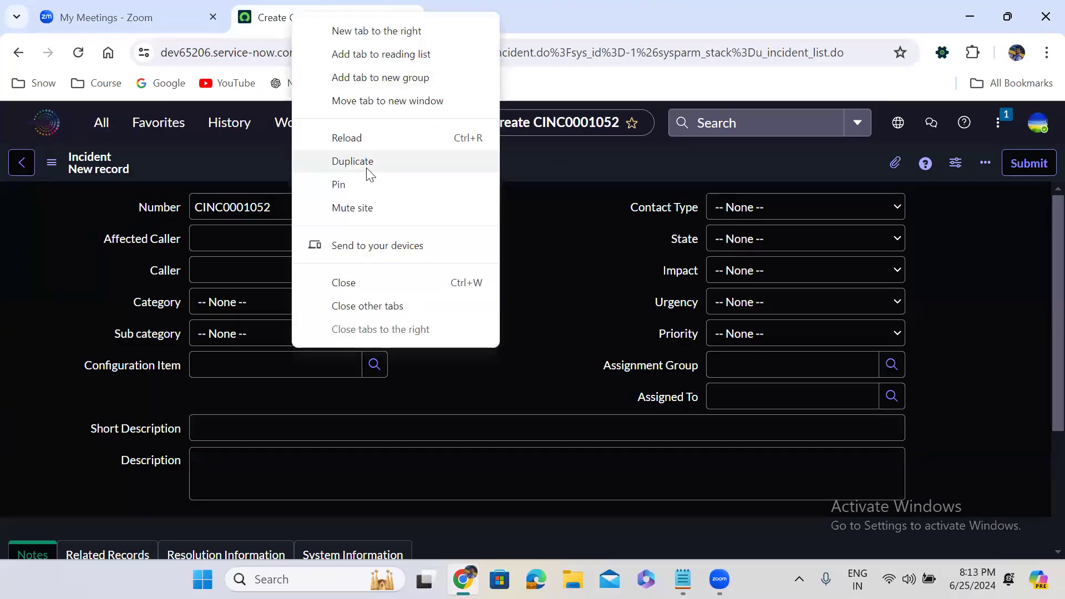
click(367, 171)
click(265, 8)
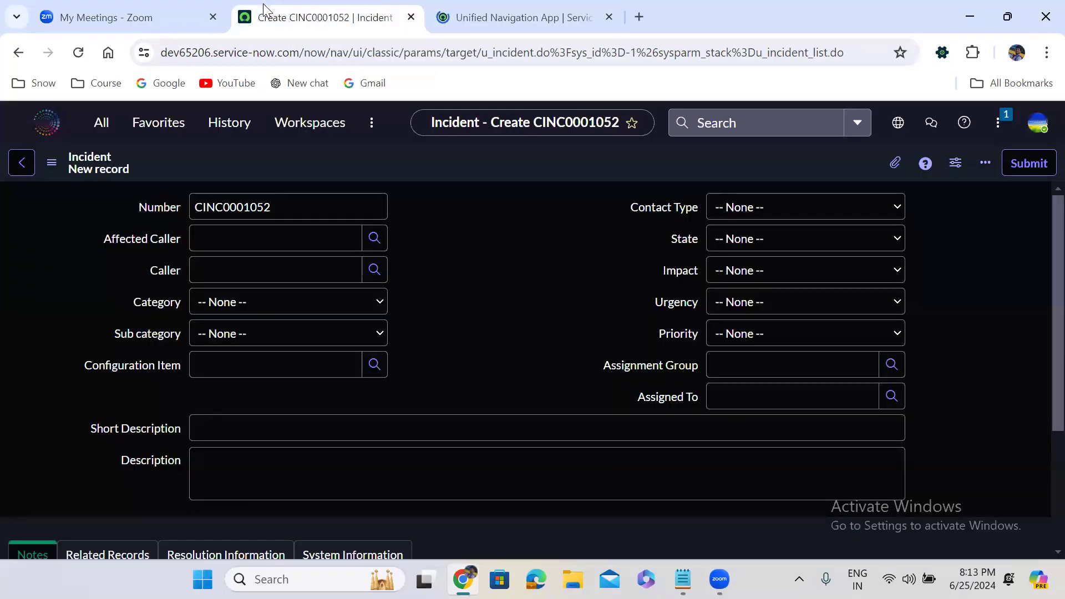
Step: Filter the navigator on 'process flow' and open the Process Flow list in a new tab
click(101, 123)
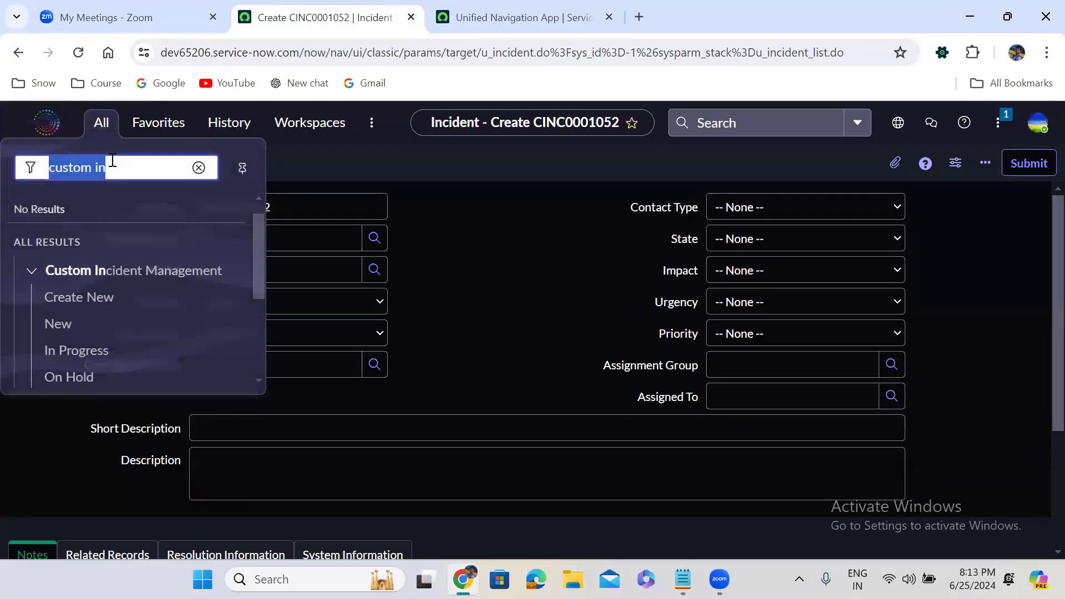
text(pro)
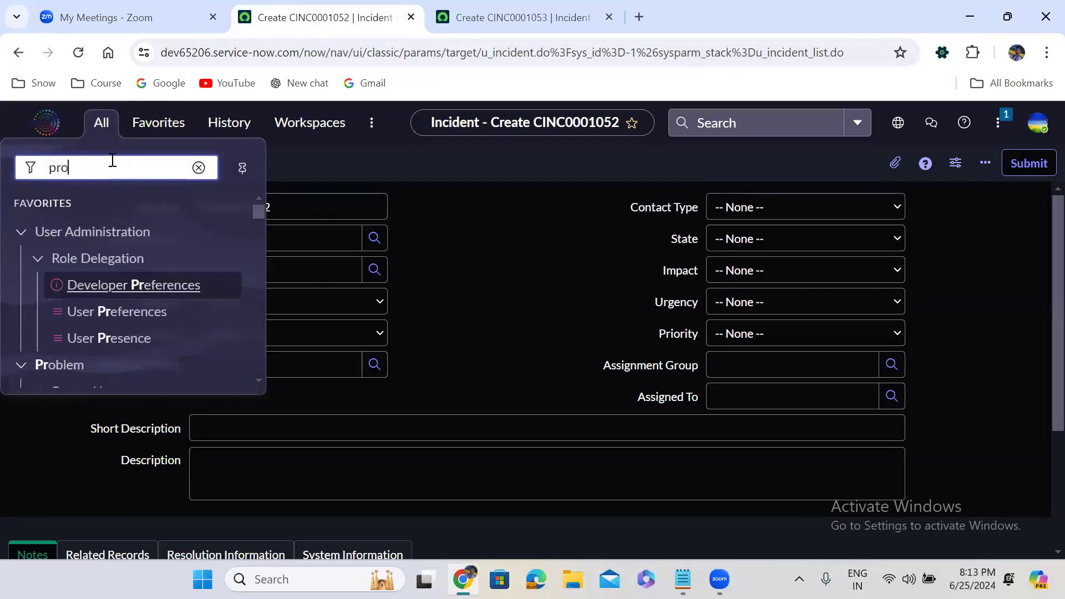
text(cess flow)
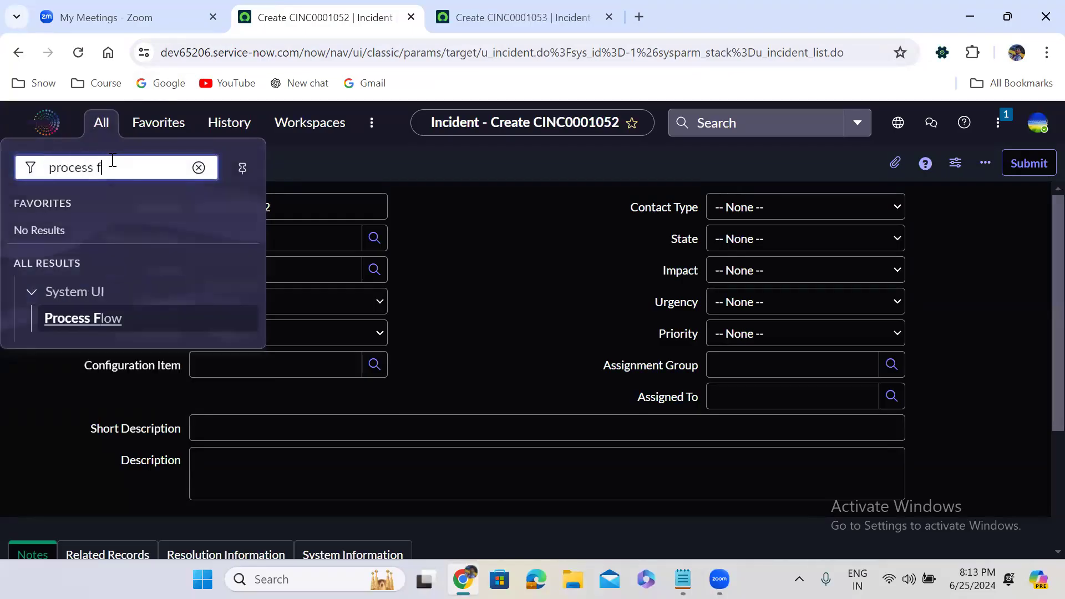
middle_click(91, 320)
click(728, 6)
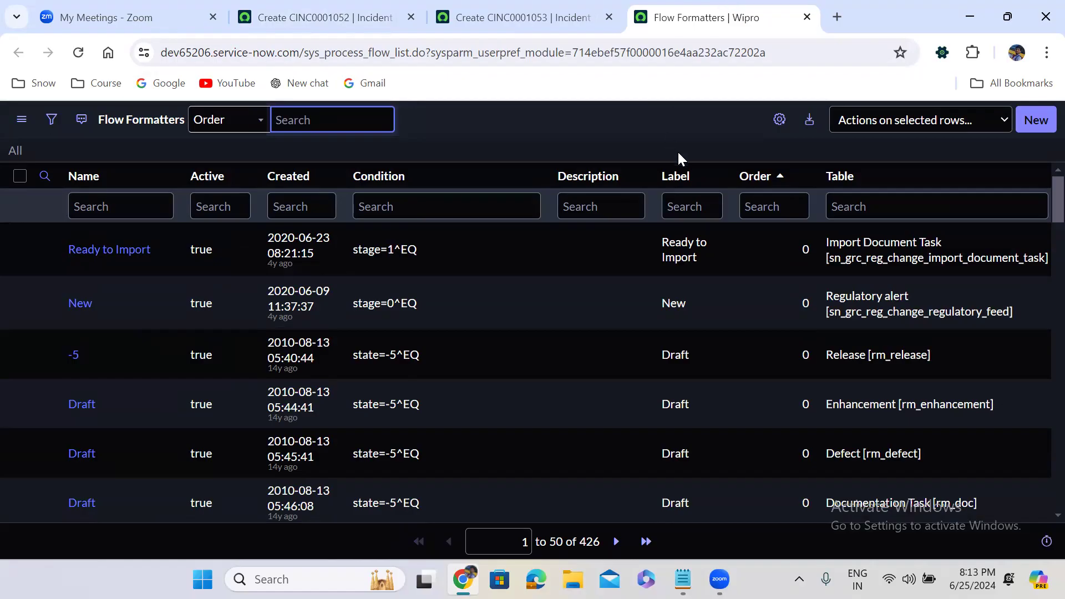
Step: Create a new flow formatter on Incident [u_incident] named and labelled 'New', with order 100
click(1037, 121)
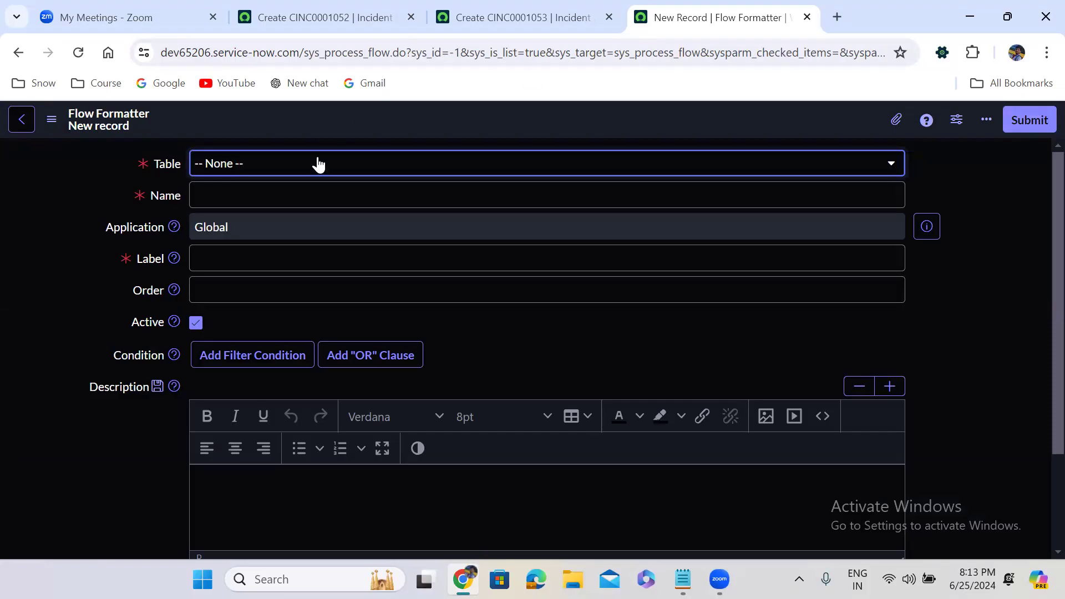
click(279, 167)
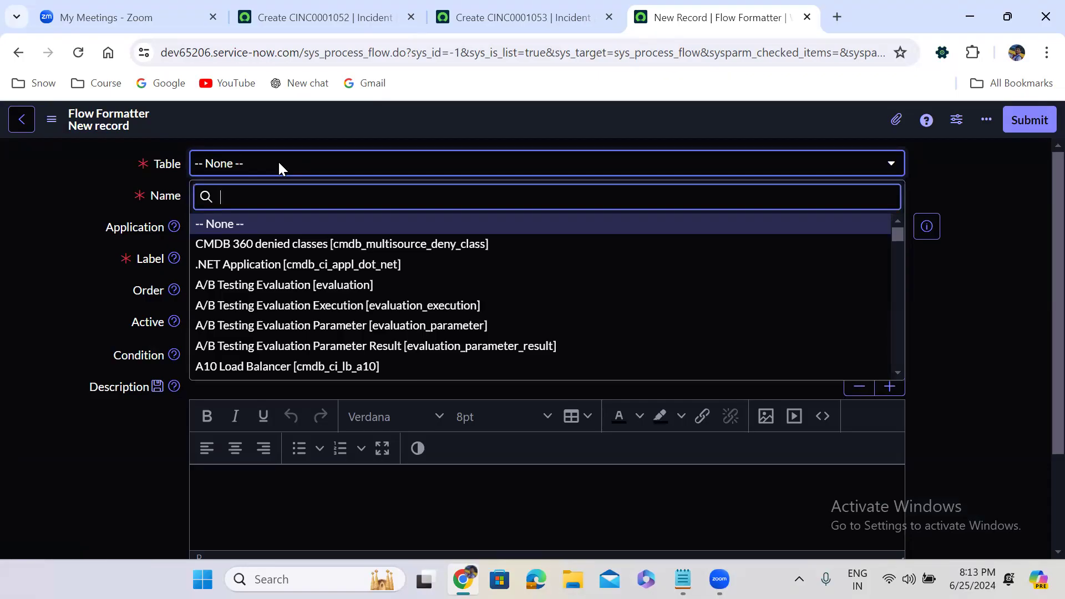
text(incident)
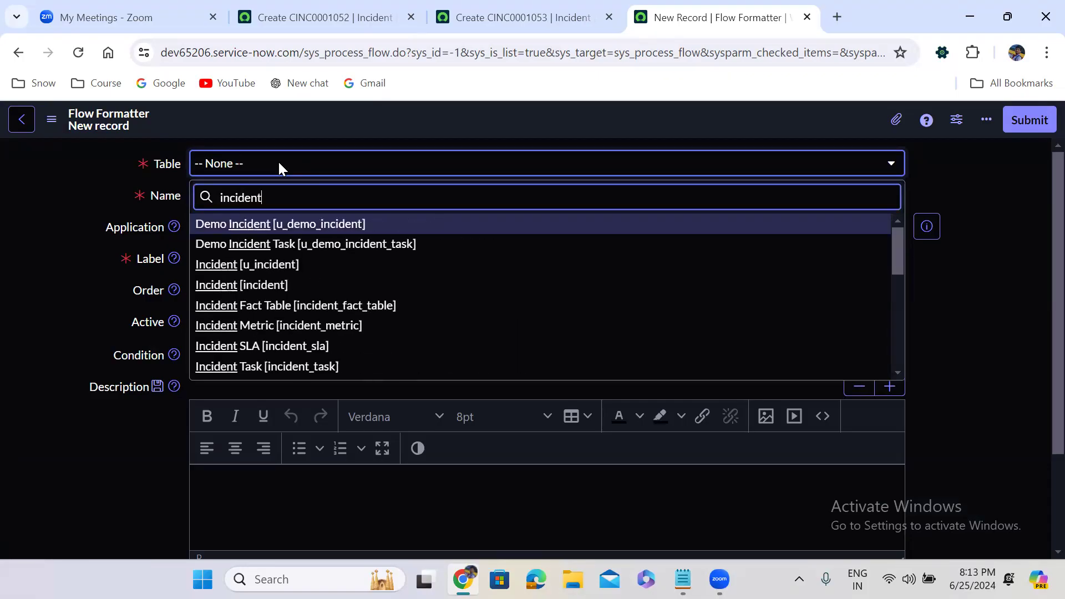
click(294, 267)
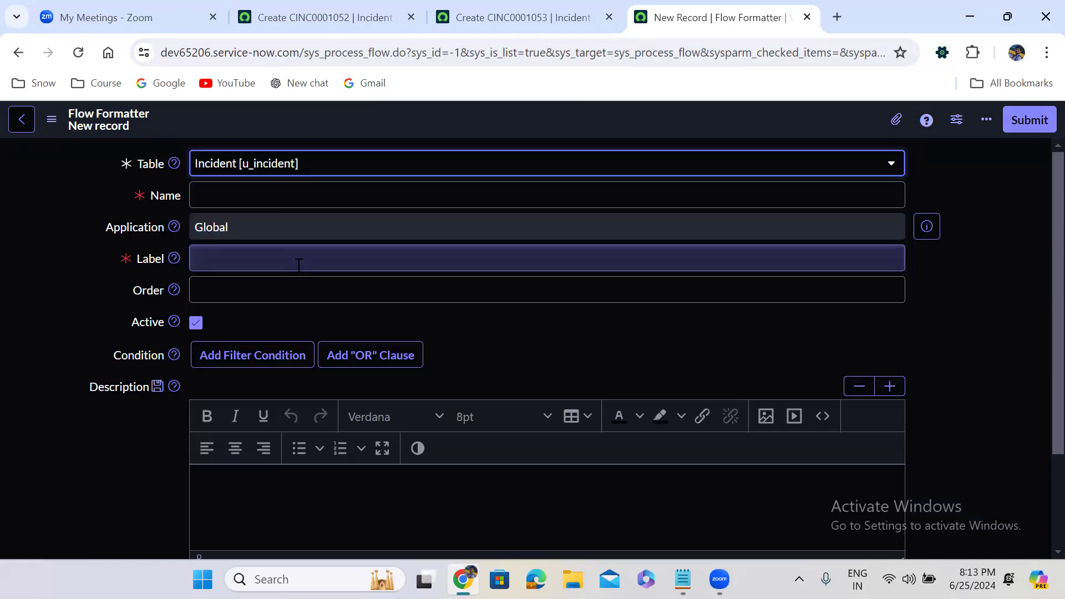
click(256, 197)
text(New)
click(257, 256)
text(New)
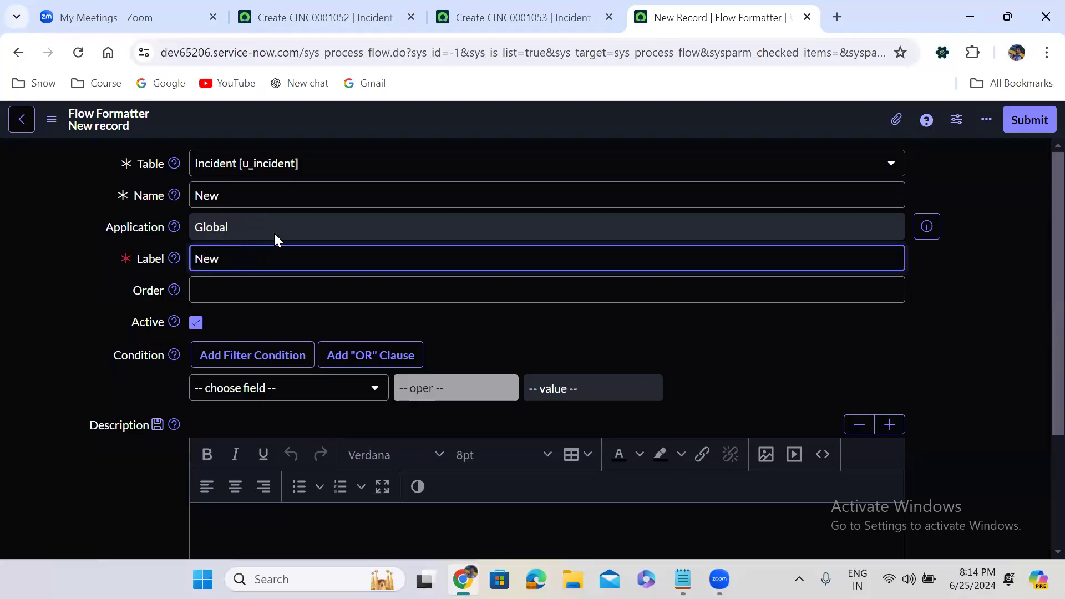
click(224, 196)
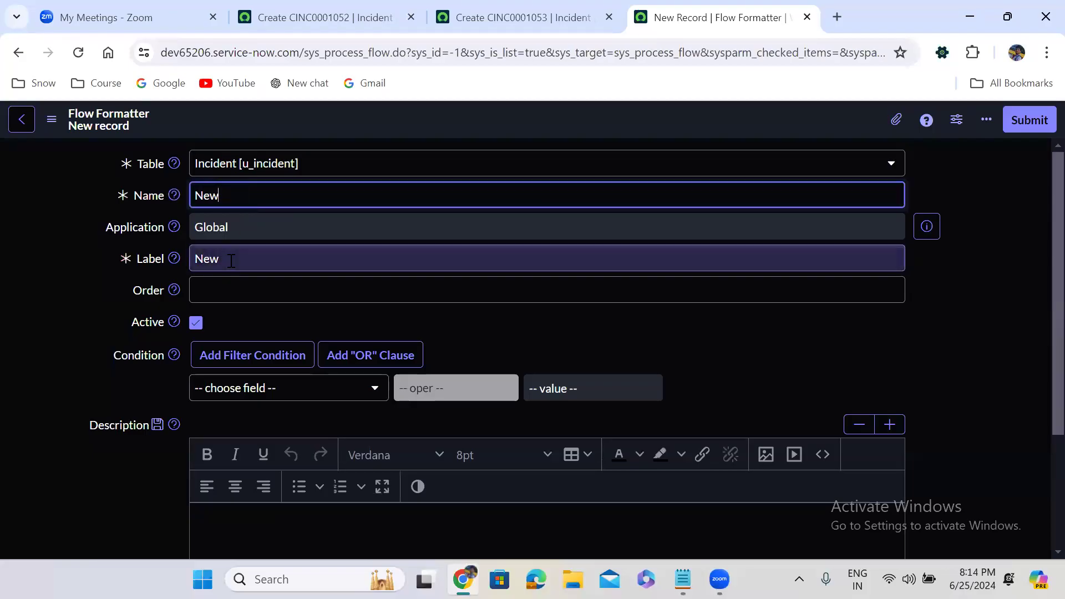
click(242, 287)
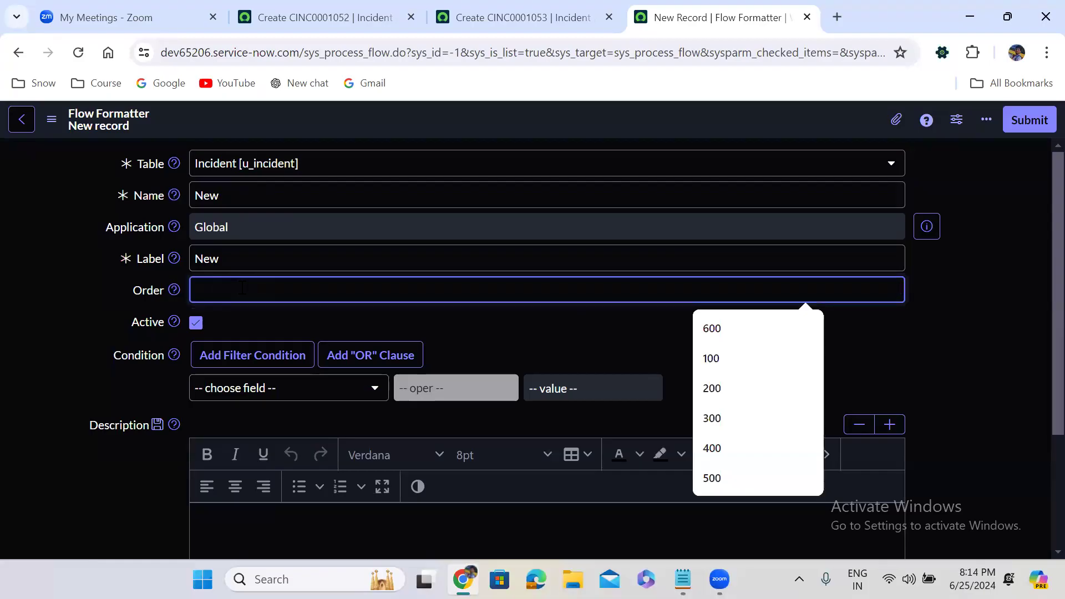
text(100)
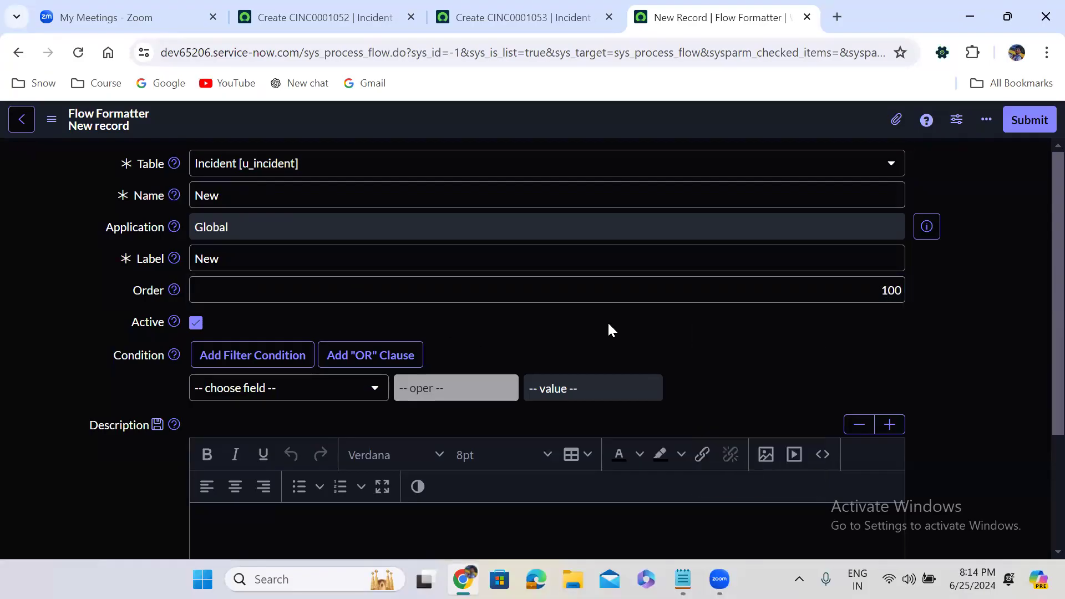
Step: Give the formatter the condition State is New and save it
scroll(607, 321, down, 3)
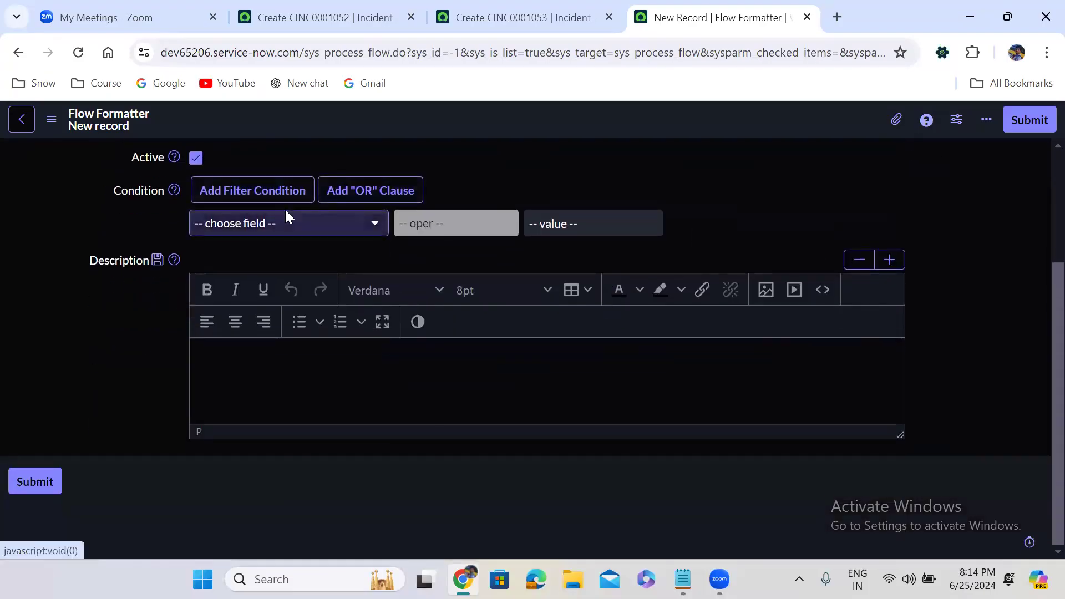
click(287, 211)
text(sta)
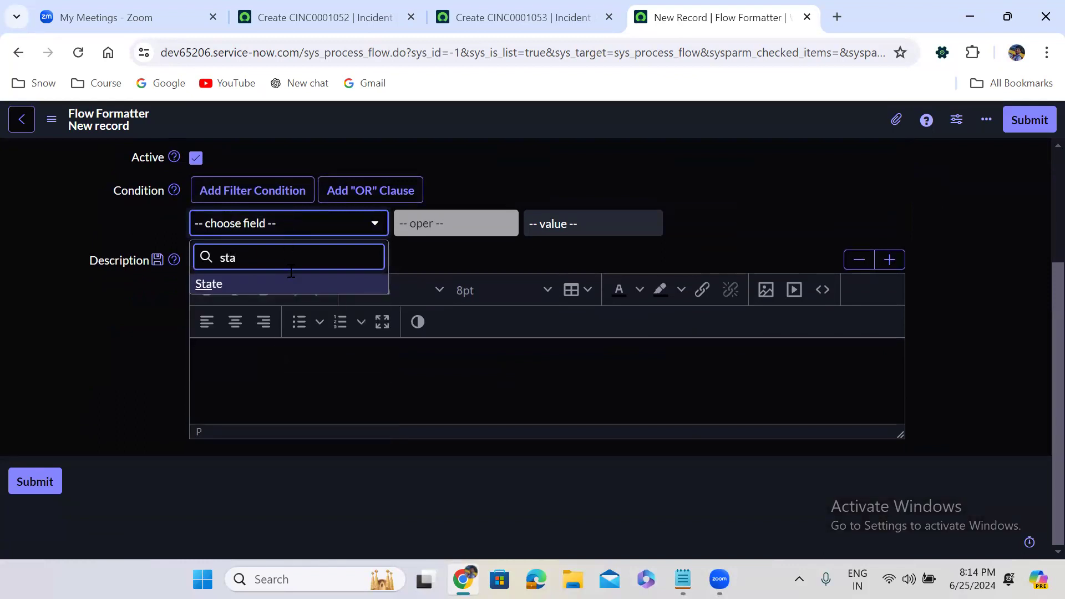
click(294, 298)
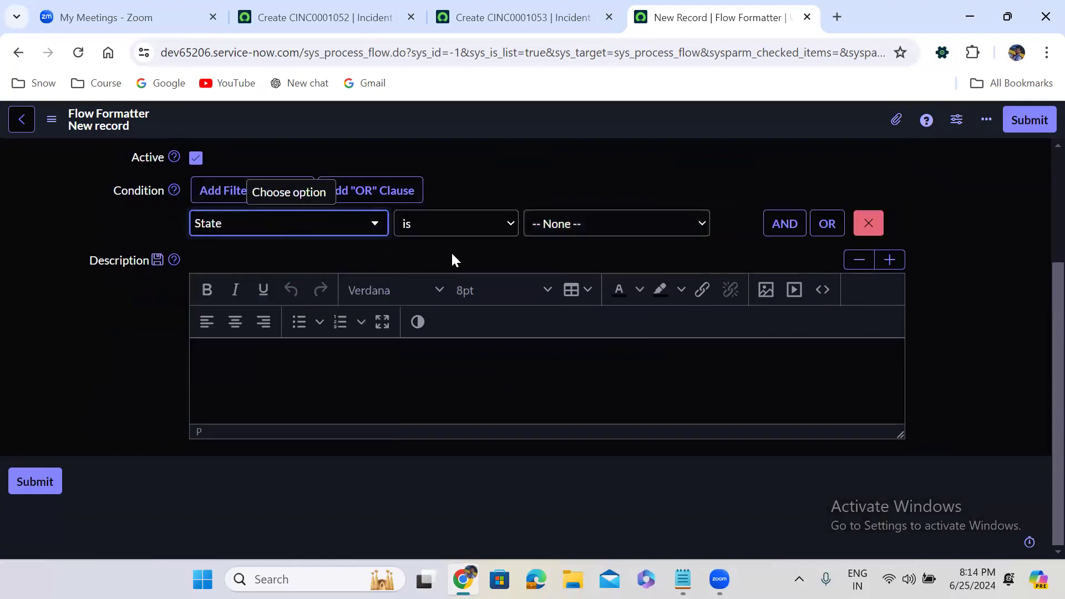
click(581, 223)
click(565, 259)
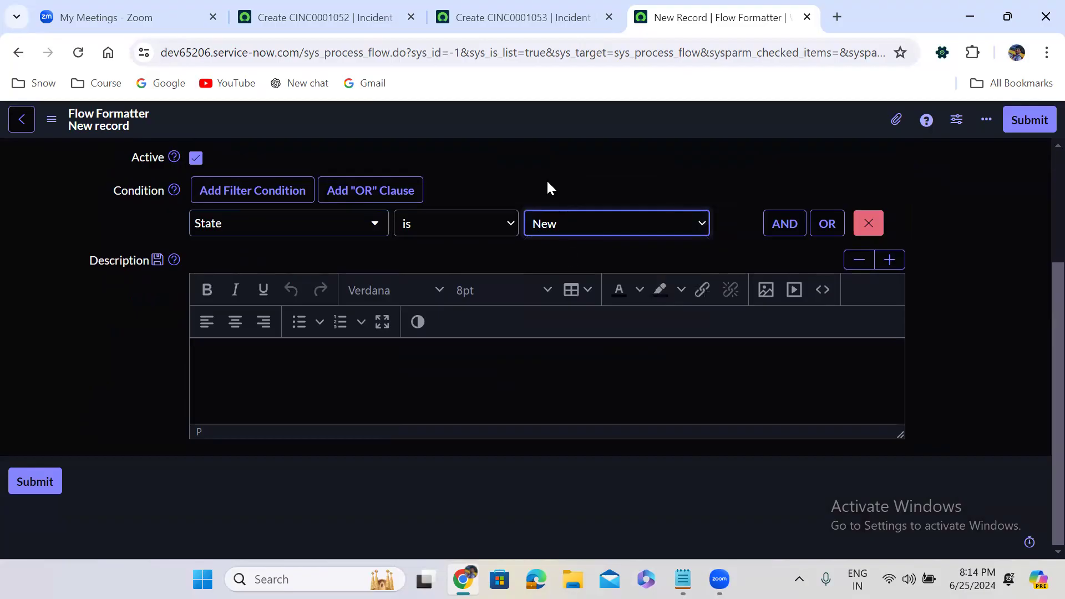
right_click(460, 119)
click(489, 127)
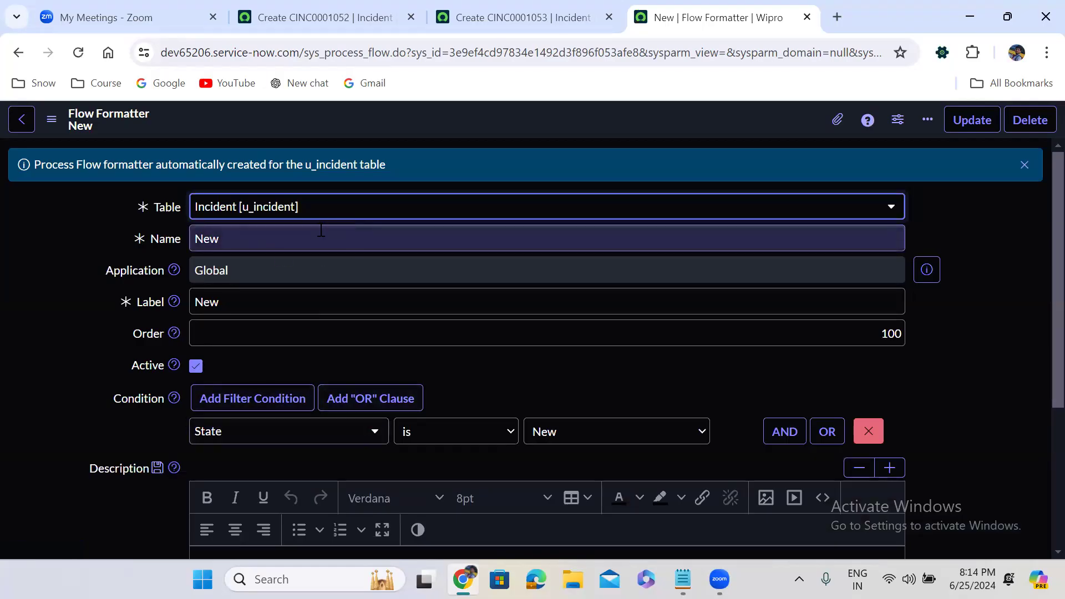
Step: Change the formatter's name and label from 'New' to 'In Progress'
double_click(228, 242)
text(In)
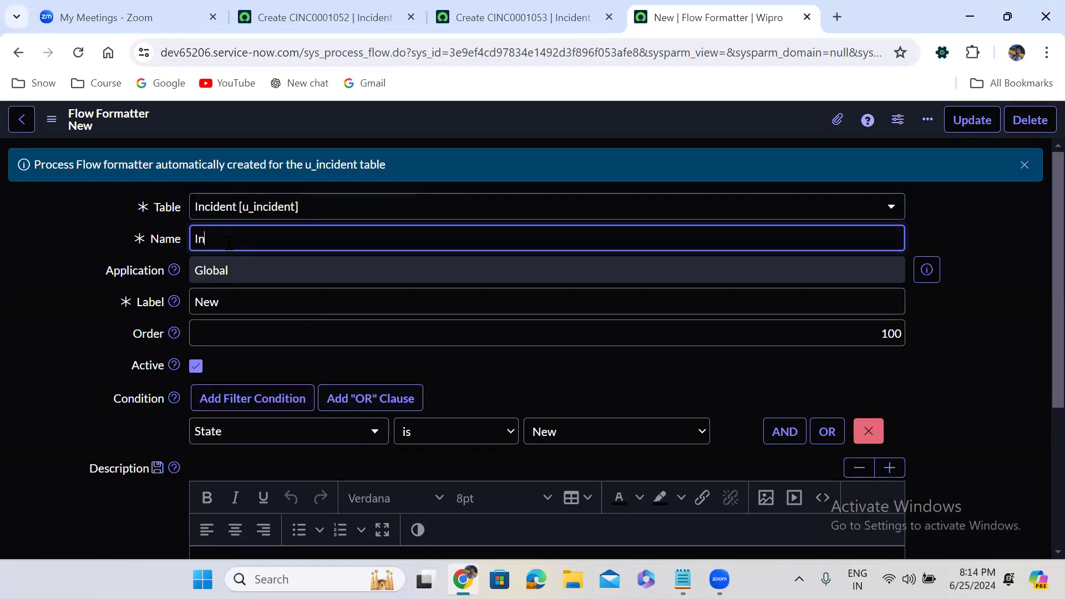
text( Progress)
triple_click(262, 243)
key(ctrl+c)
double_click(268, 300)
key(ctrl+v)
click(644, 384)
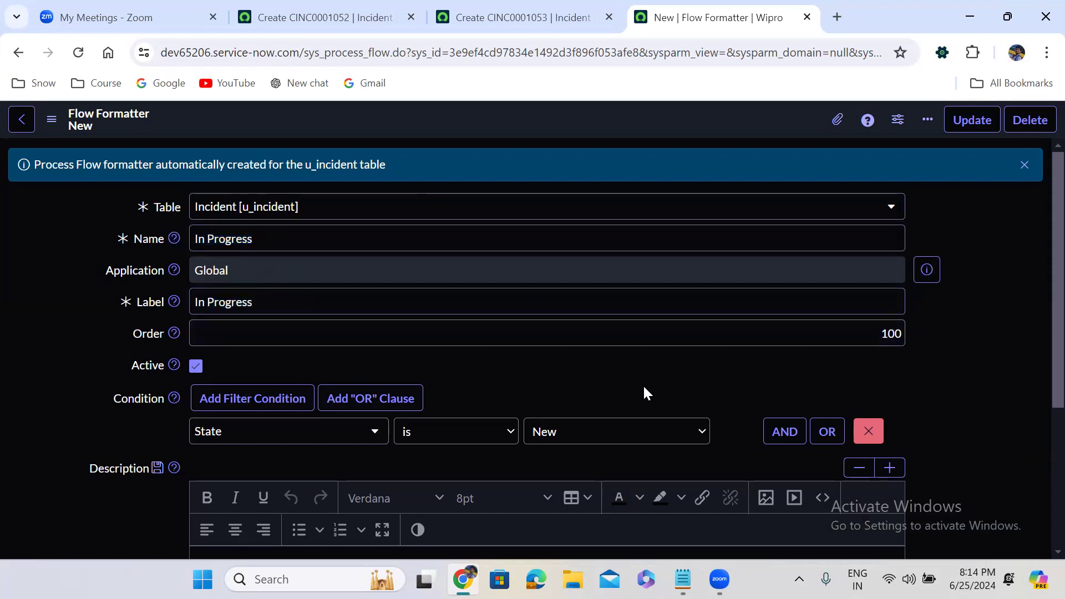
Step: Set the condition to State is In Progress and order 200, then insert it as a new record
scroll(643, 385, down, 1)
click(609, 379)
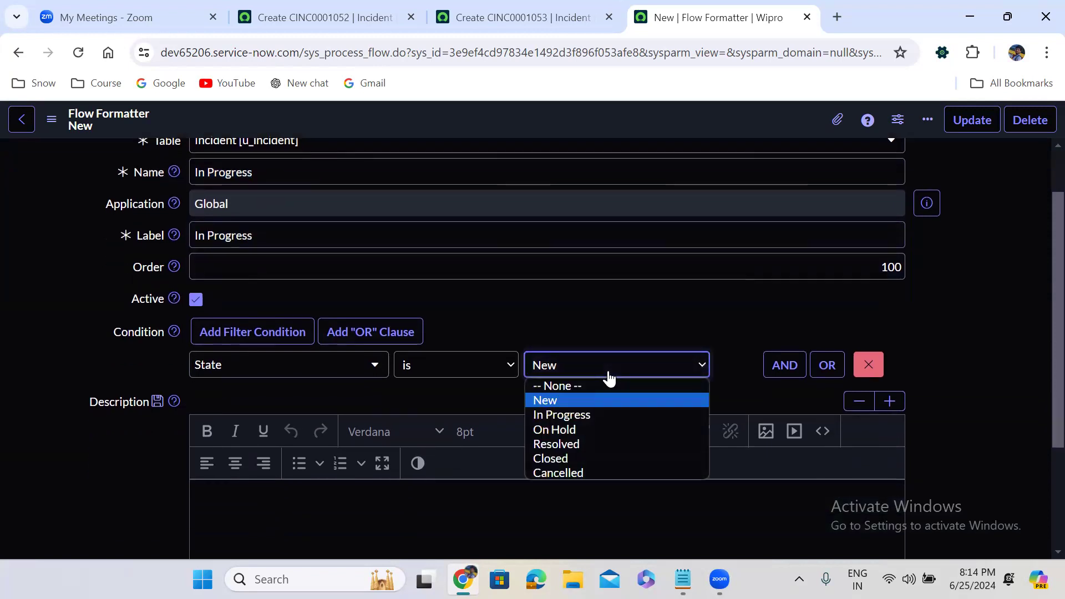
click(580, 412)
click(887, 267)
double_click(889, 267)
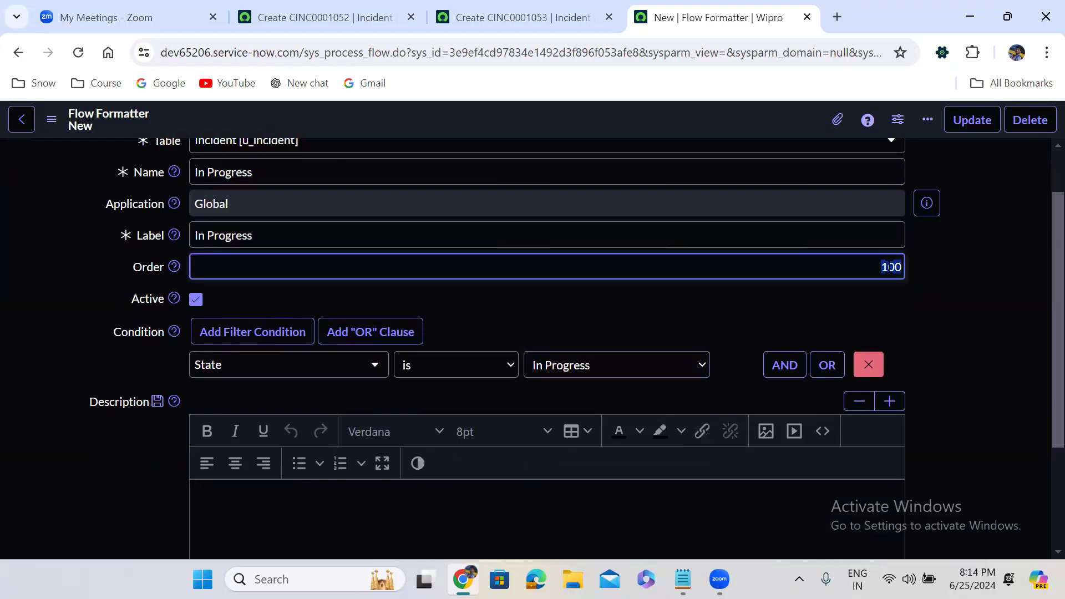
text(2)
click(712, 305)
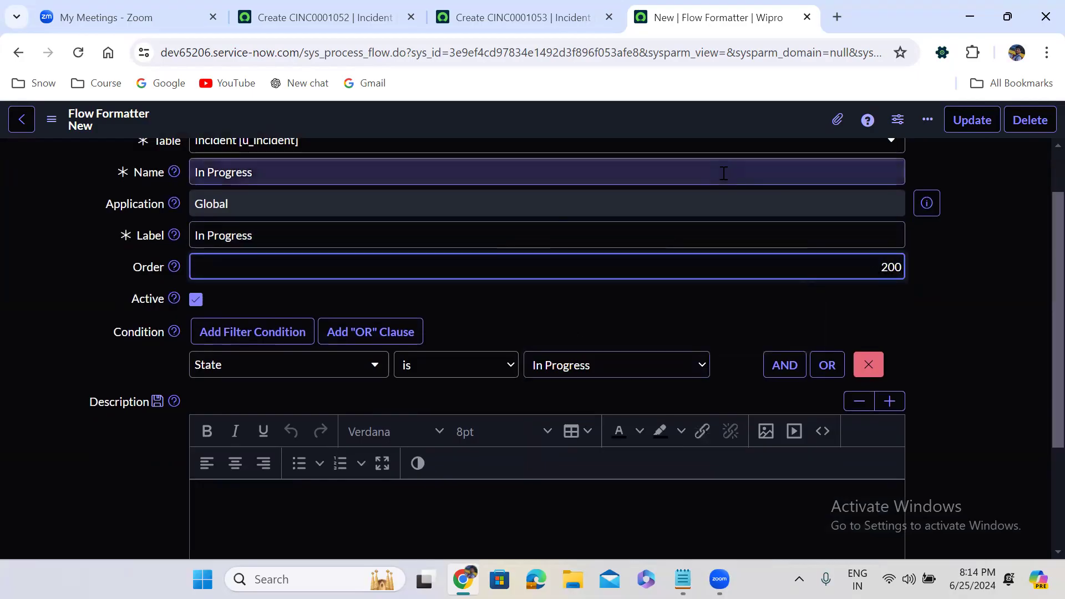
right_click(475, 116)
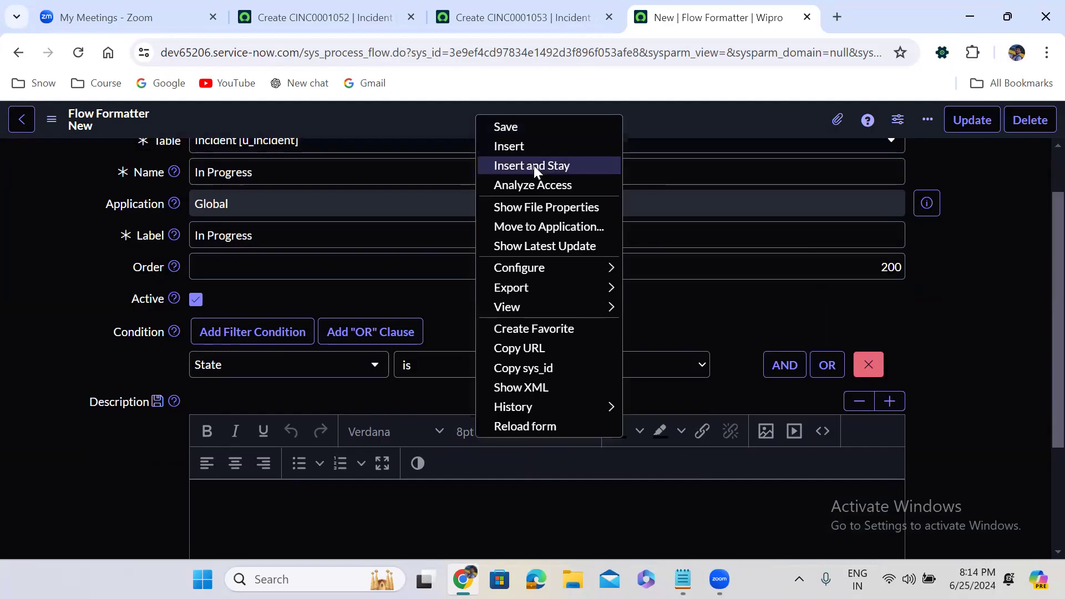
click(534, 165)
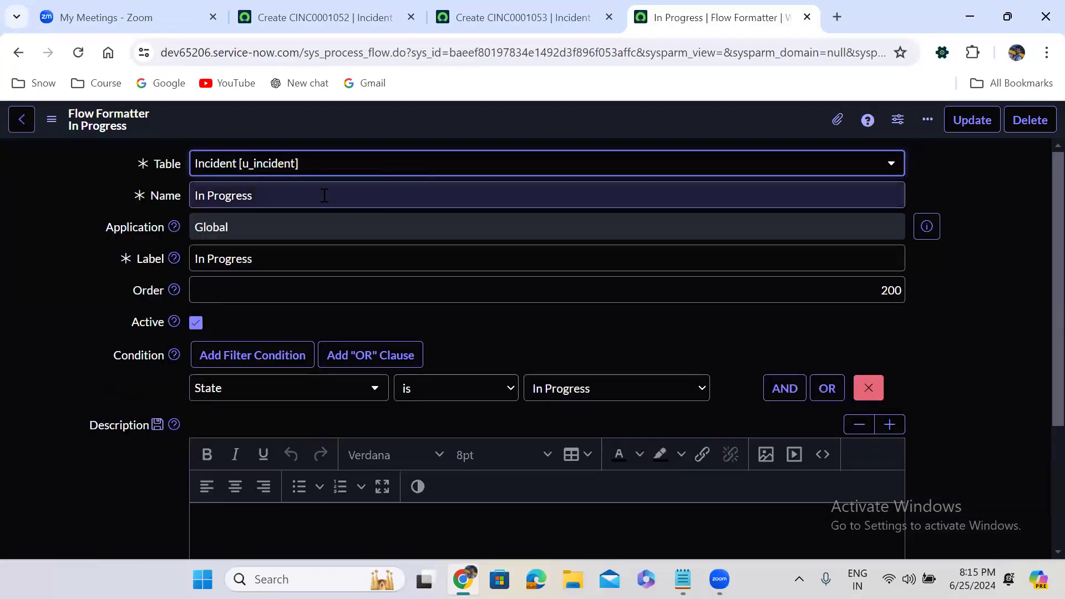
Step: Change the formatter's name and label from In Progress to On Hold
triple_click(273, 198)
text(On Hold)
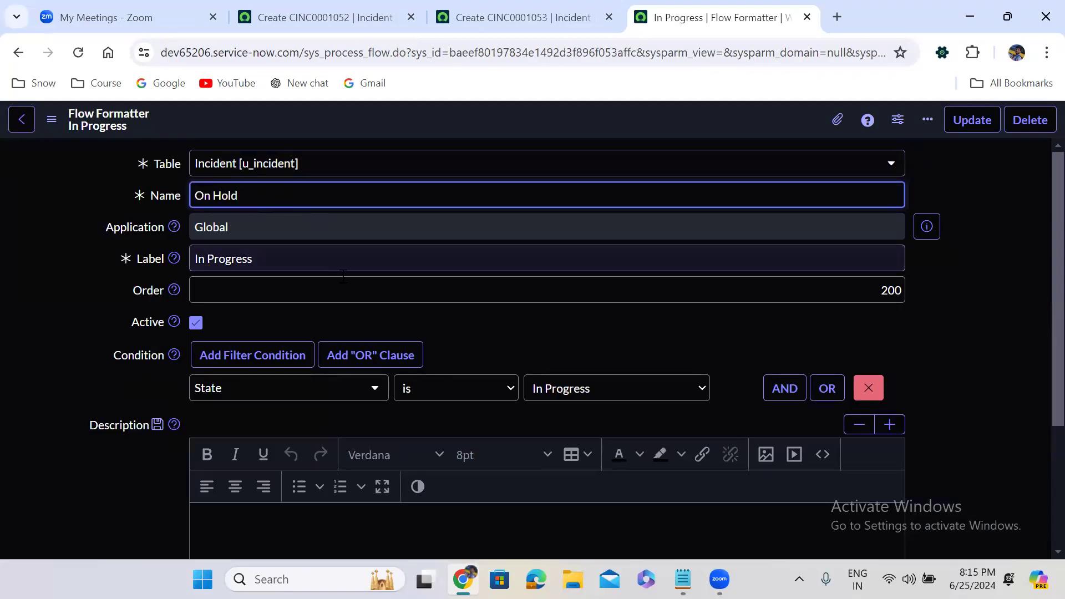
click(292, 259)
triple_click(292, 259)
text(On Hold)
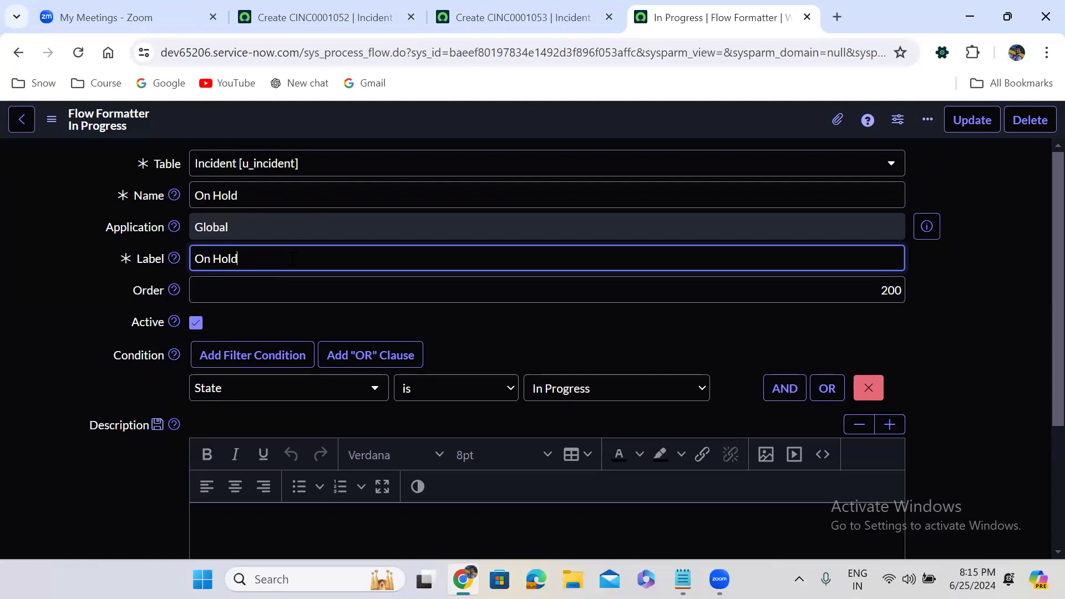
click(437, 321)
Step: Set the condition to State is On Hold and order 300, then Insert and Stay
scroll(437, 321, down, 1)
click(571, 322)
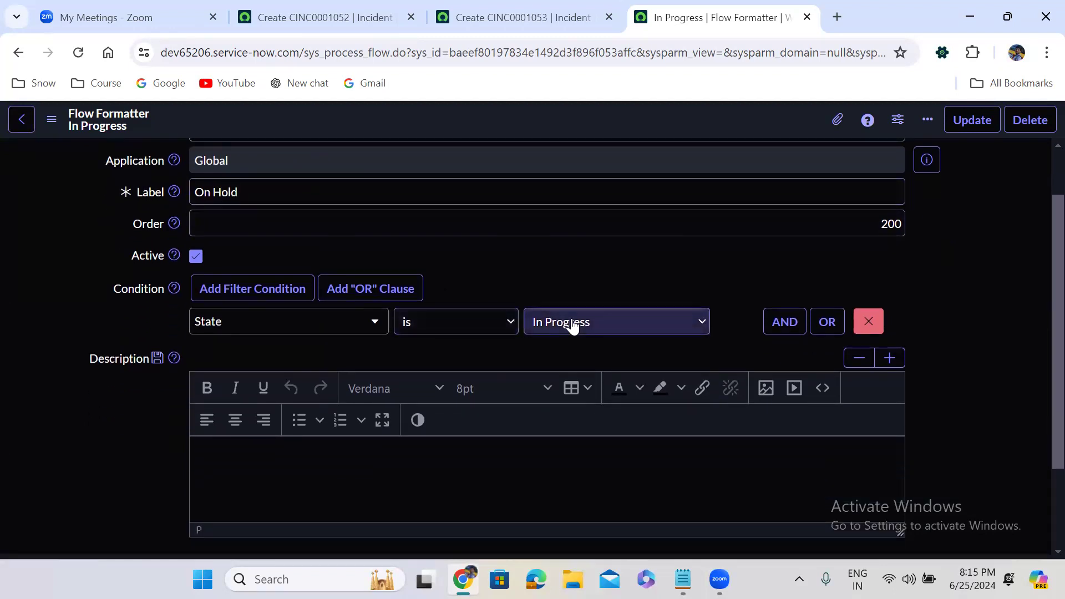
click(589, 387)
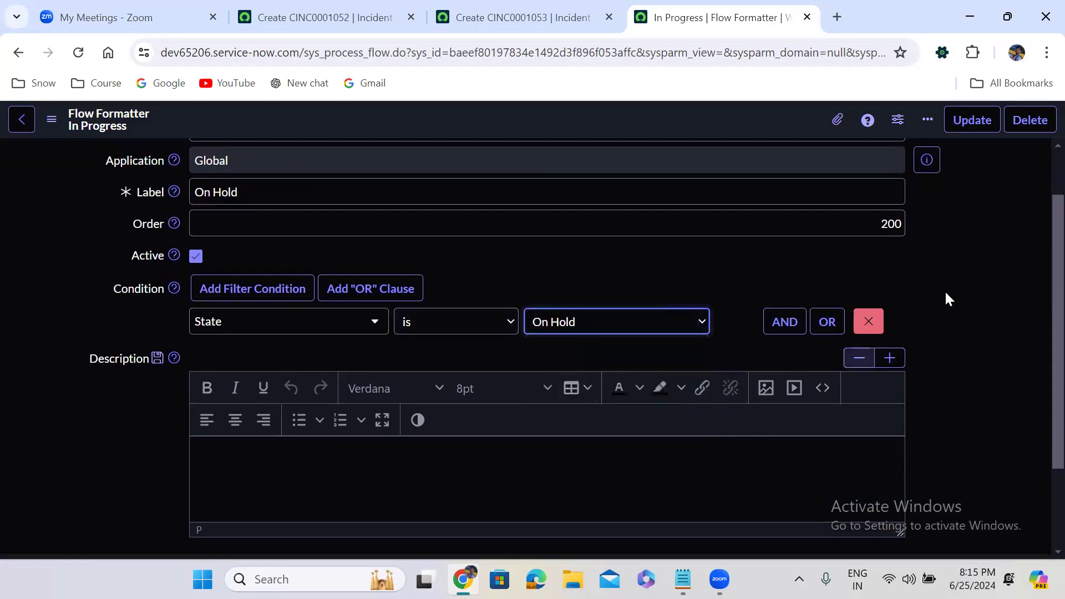
double_click(889, 223)
text(300)
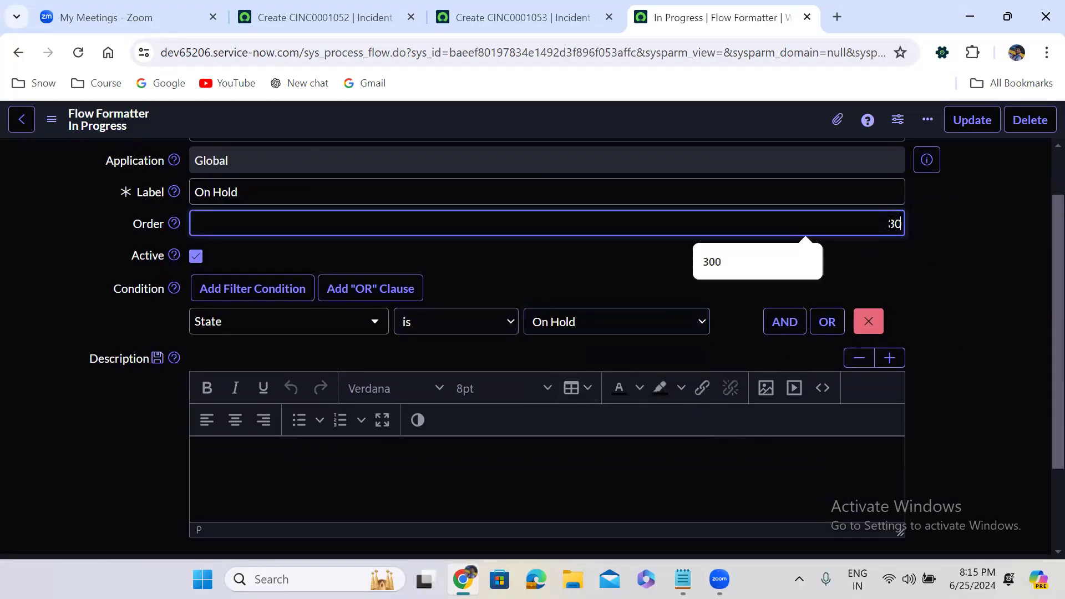
right_click(487, 116)
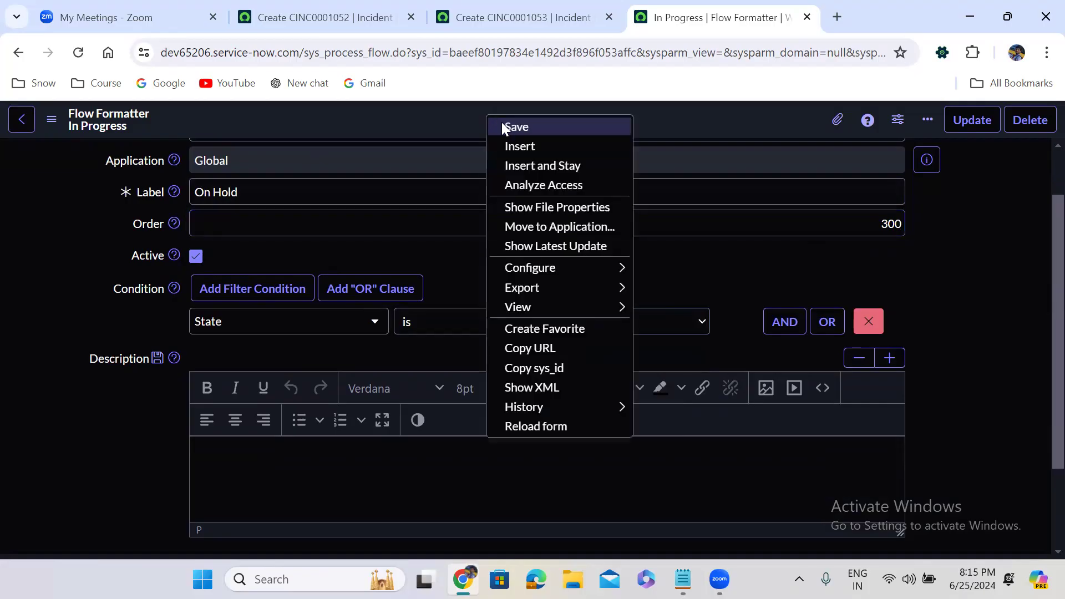
click(537, 166)
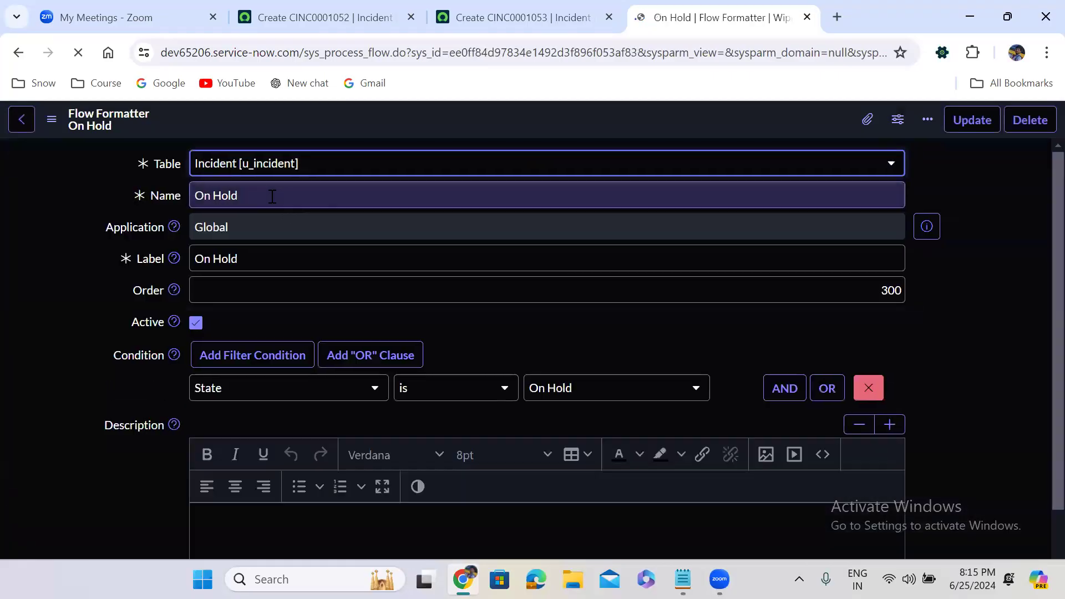
Step: Change the formatter's name and label from On Hold to Resolved
triple_click(272, 197)
text(Resolved)
triple_click(276, 262)
text(Resolved)
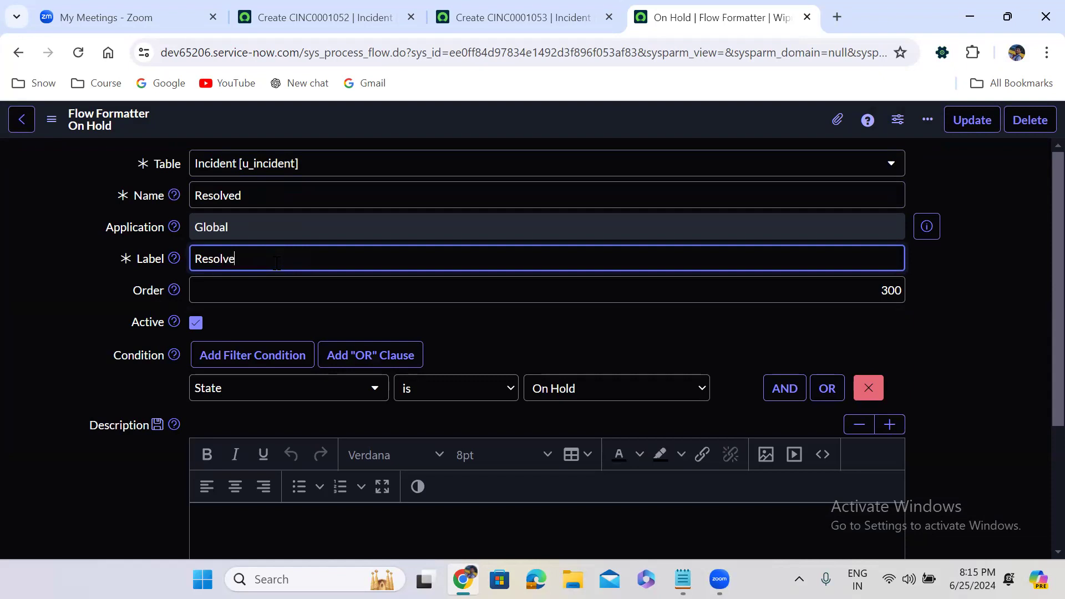
Step: Set the condition to State is Resolved and order 400, then Insert and Stay
click(576, 391)
key(Down)
key(Down)
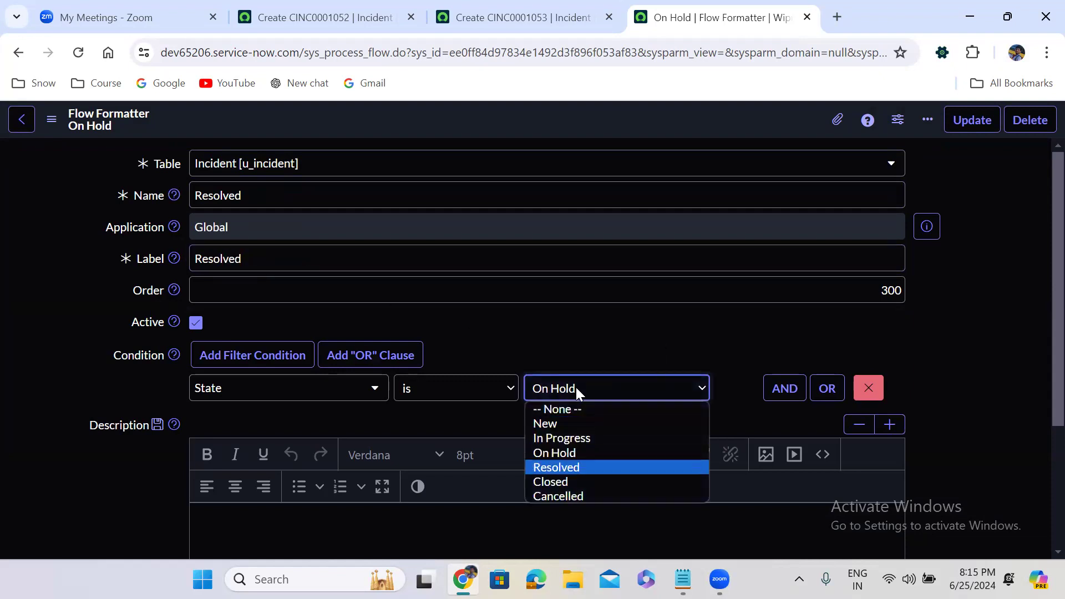
key(Up)
key(Return)
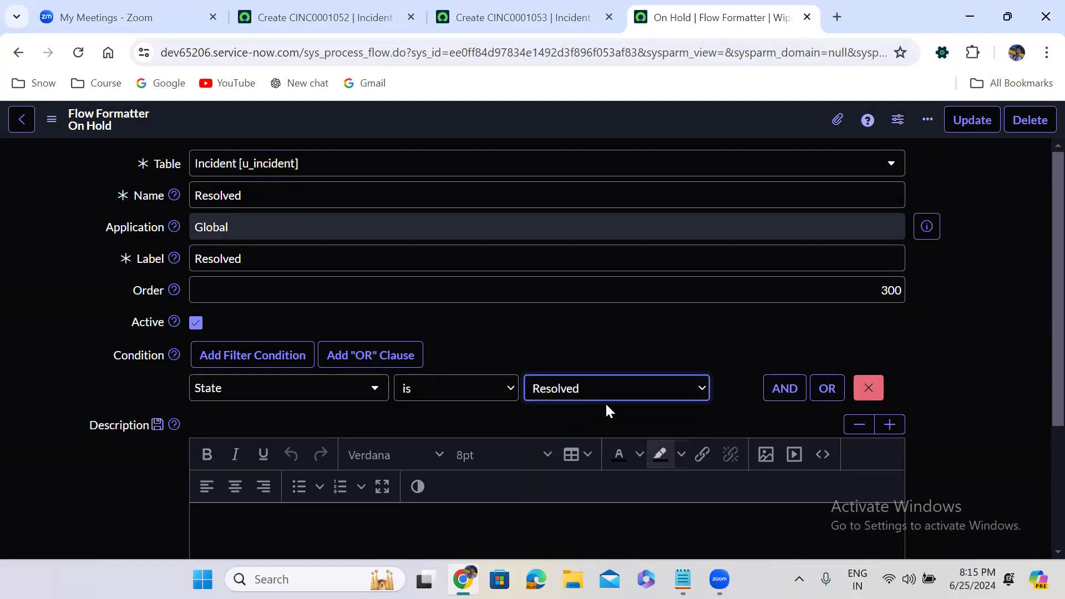
click(853, 296)
key(ctrl+a)
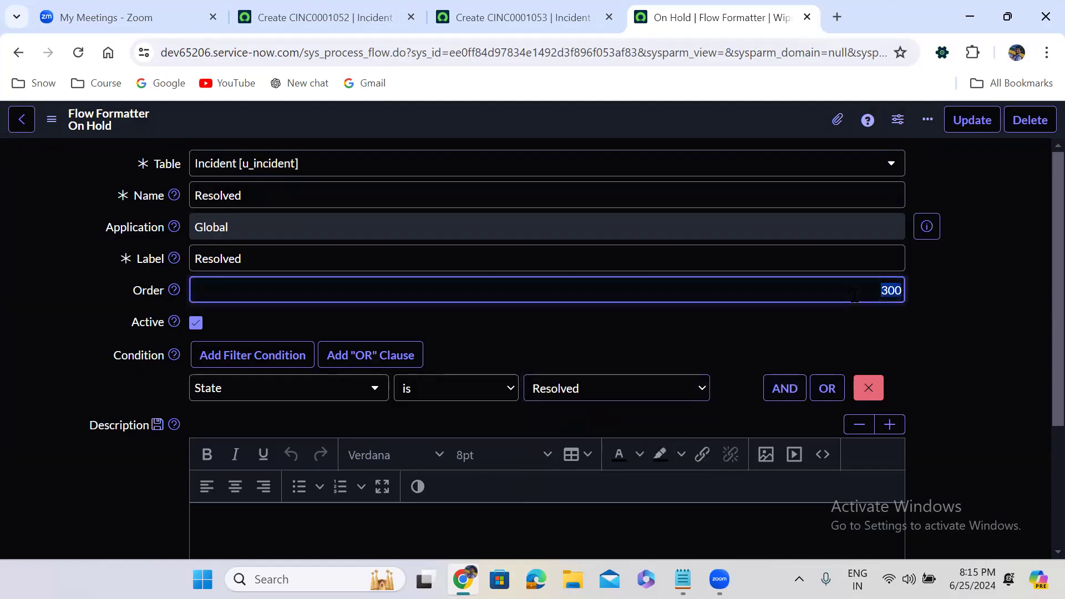
text(400)
right_click(480, 118)
click(533, 169)
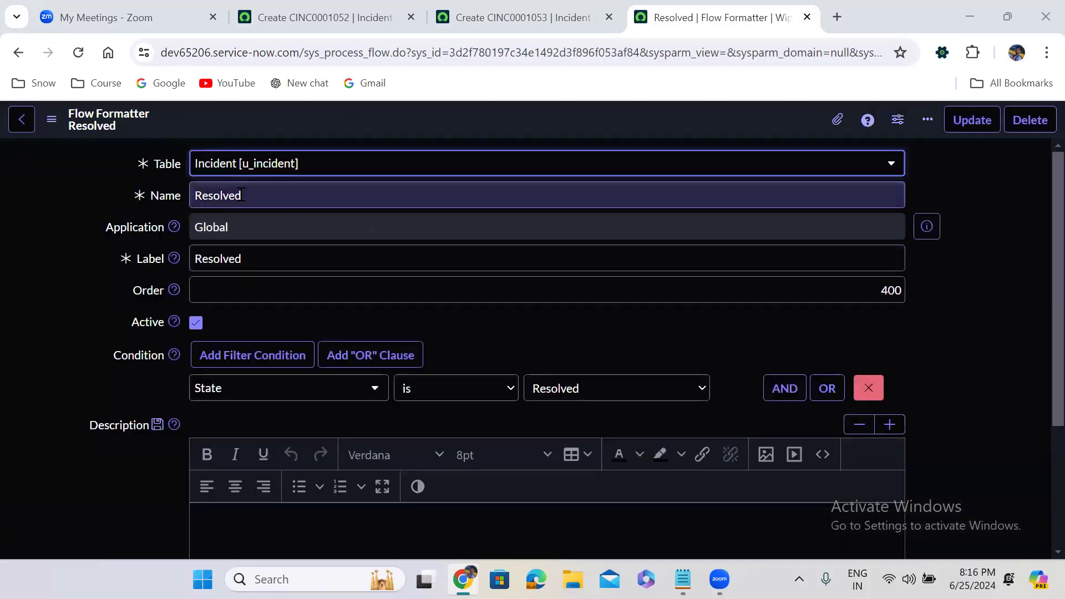
Step: Rename the name and label to Closed and set order 500
double_click(243, 195)
text(Closed)
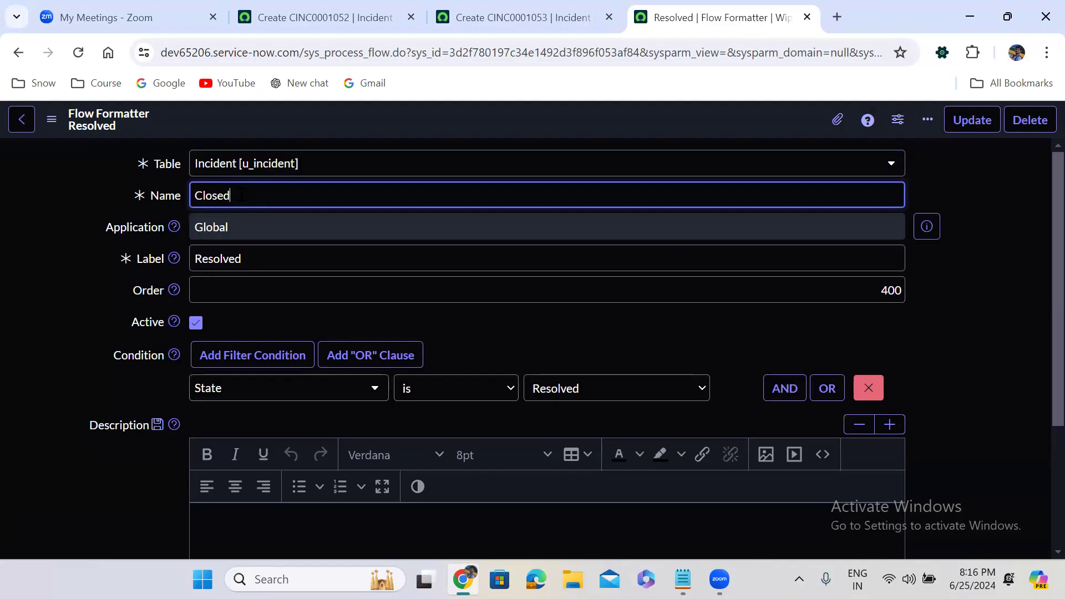
double_click(233, 255)
text(Closed)
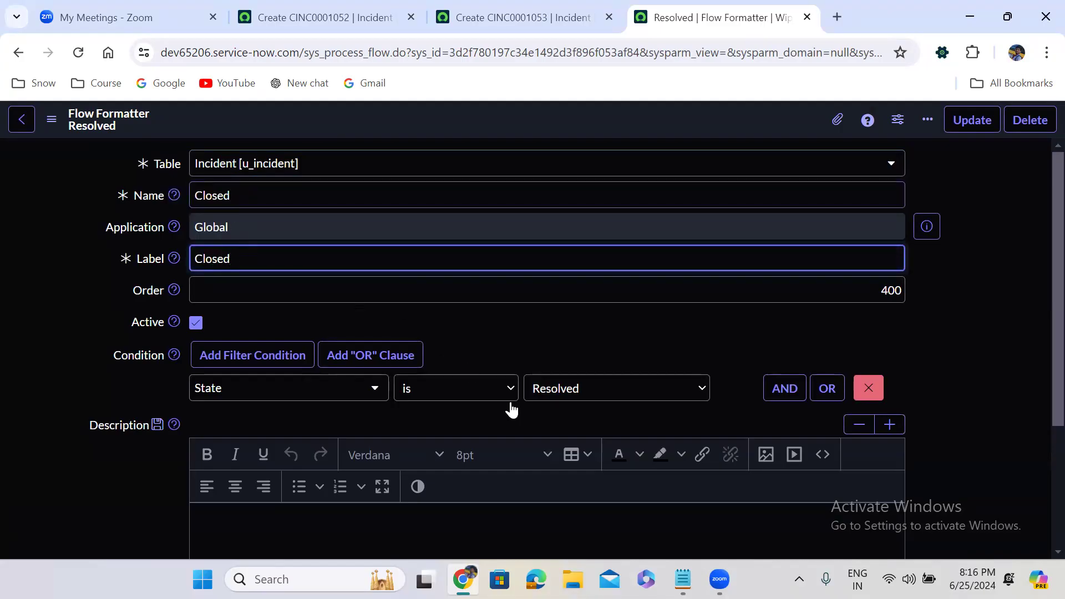
key(Tab)
text(500)
Step: Set the condition to State is Closed, then Insert and Stay
click(632, 395)
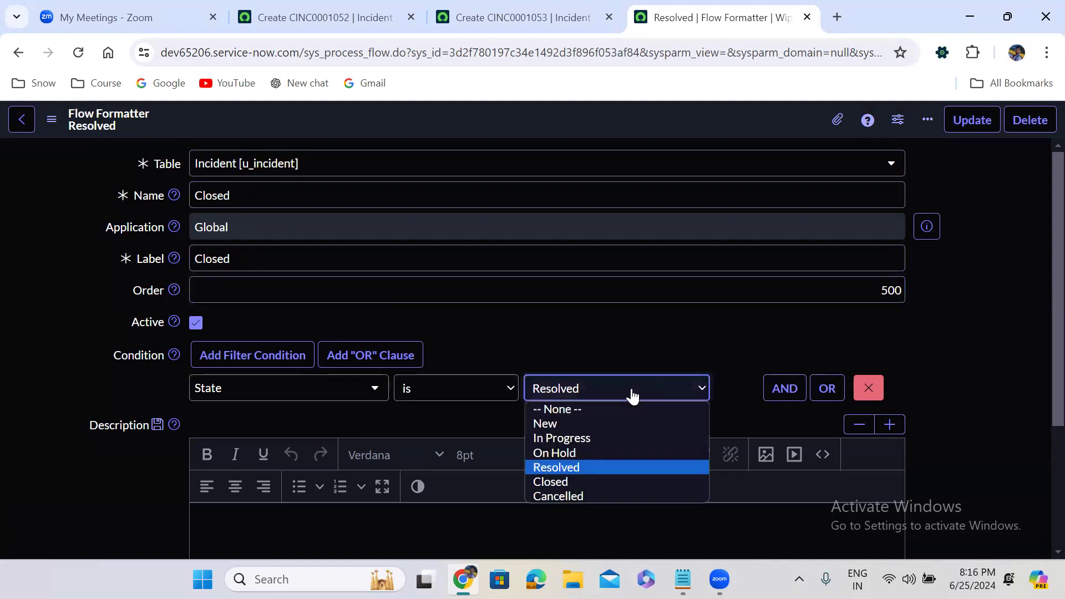
key(Down)
key(Return)
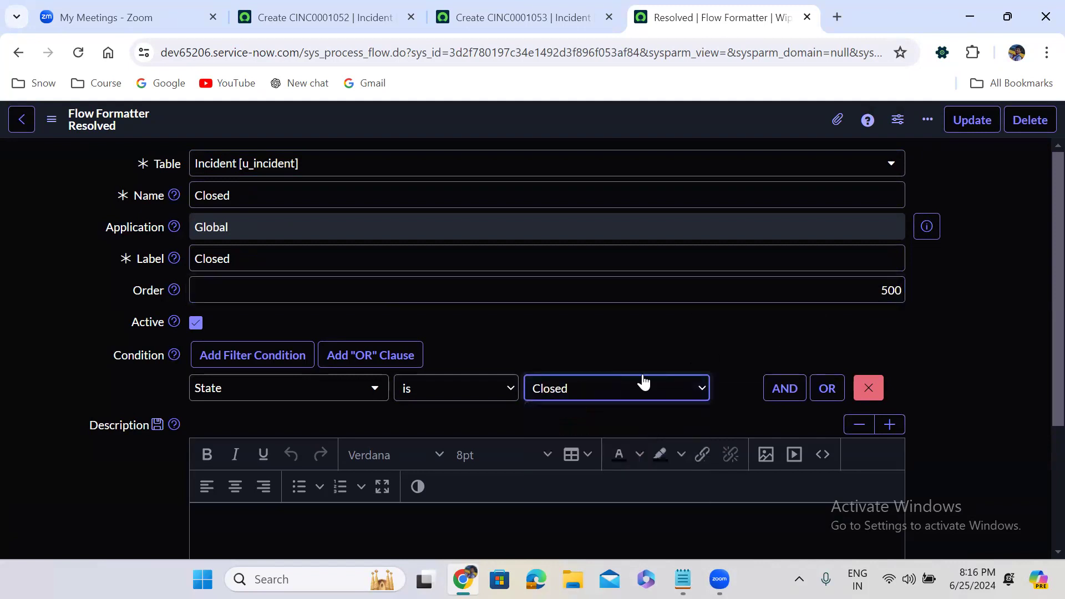
click(535, 315)
scroll(536, 315, down, 2)
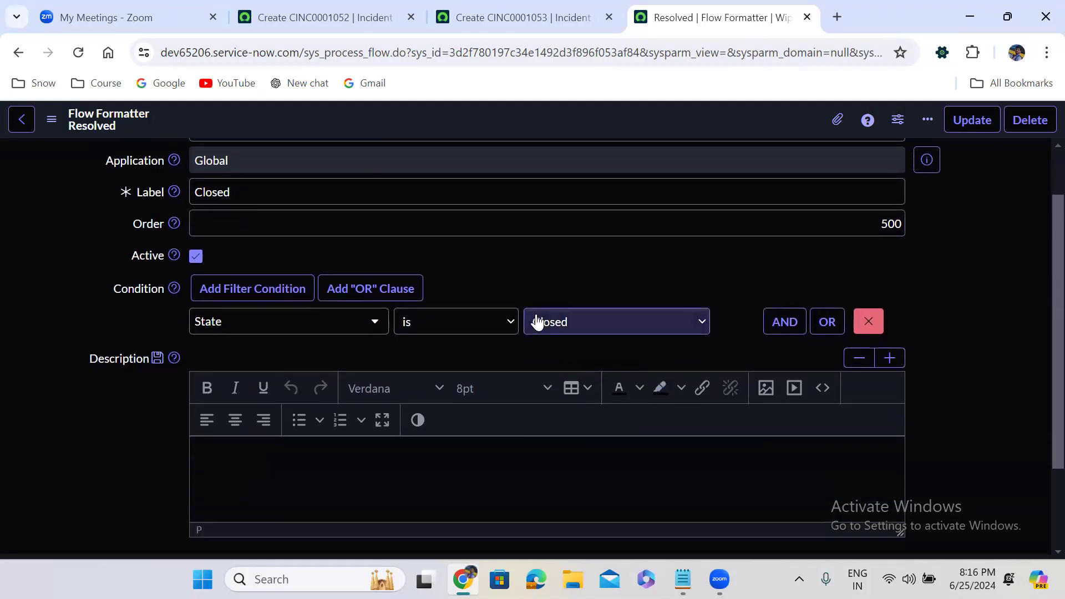
scroll(537, 321, down, 2)
scroll(537, 321, up, 3)
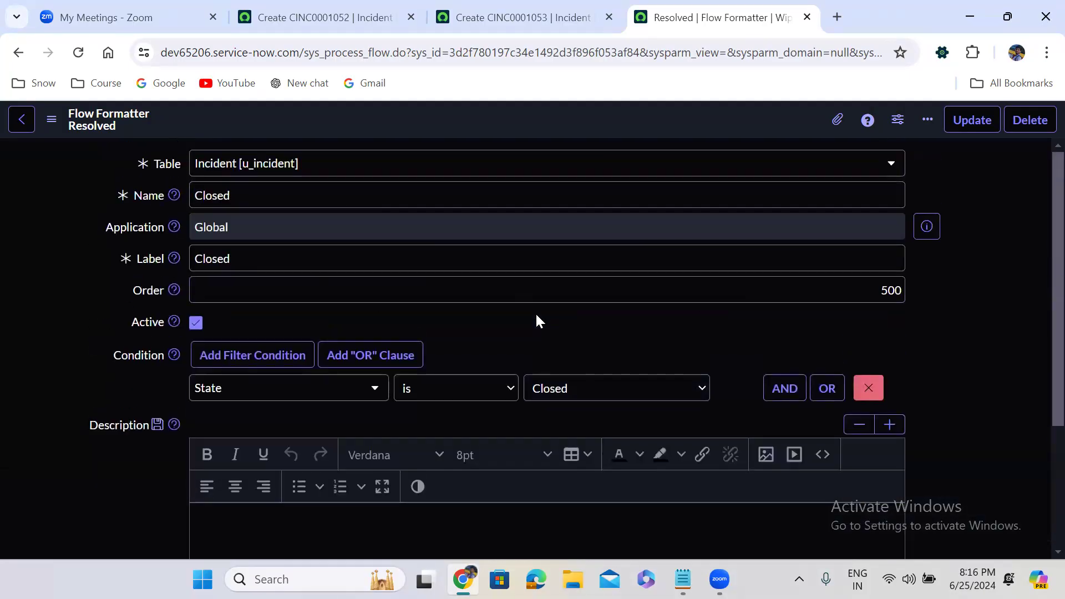
right_click(448, 117)
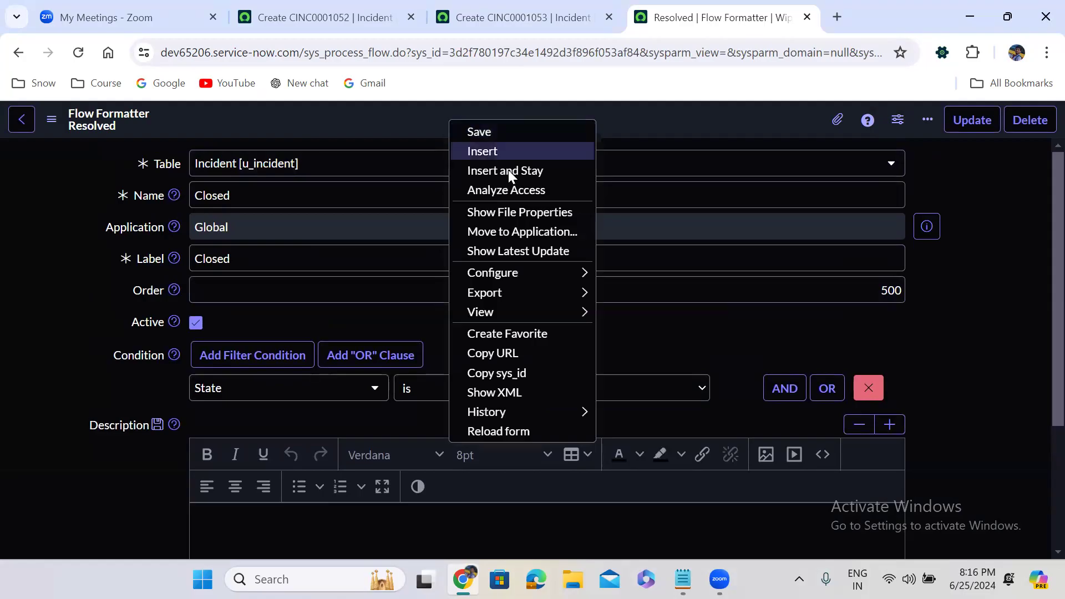
click(509, 172)
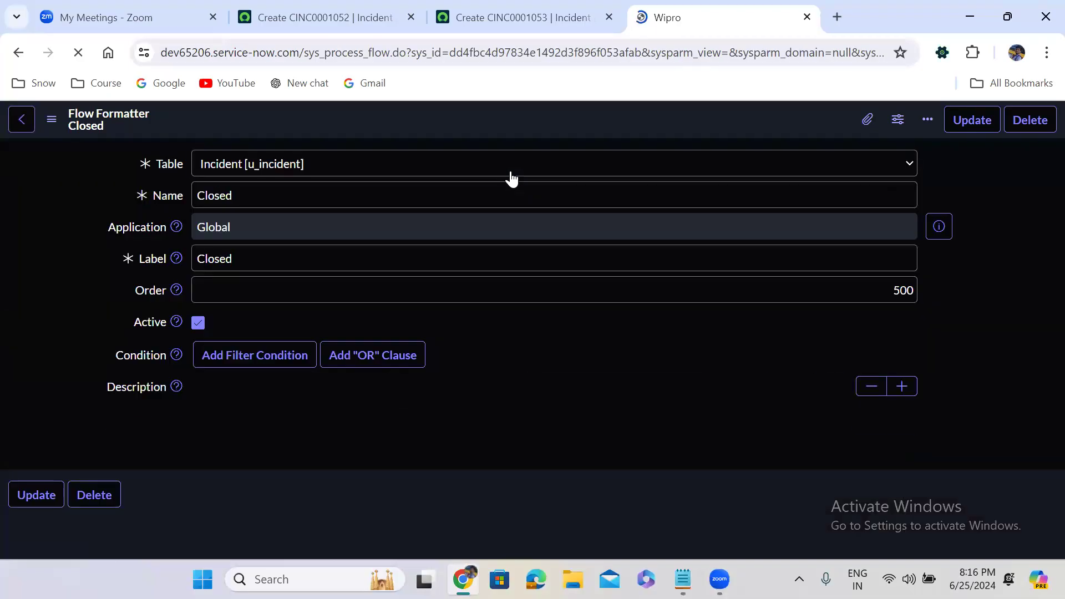
Step: Rename the formatter's name and label from Closed to Cancelled
double_click(247, 191)
text(Cancelled)
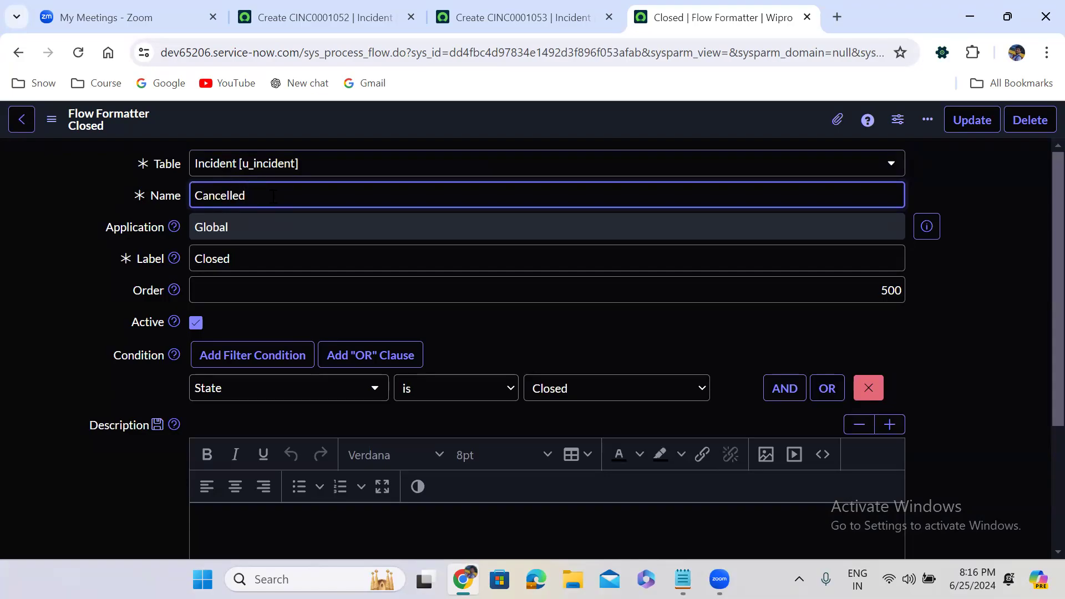
key(ctrl+a)
key(ctrl+c)
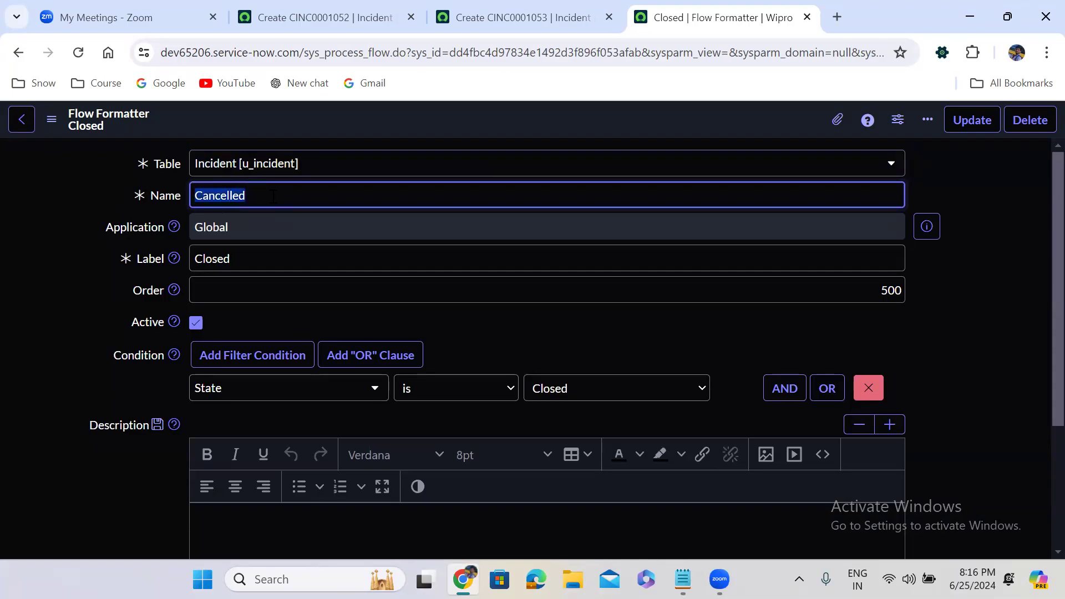
double_click(260, 252)
key(ctrl+v)
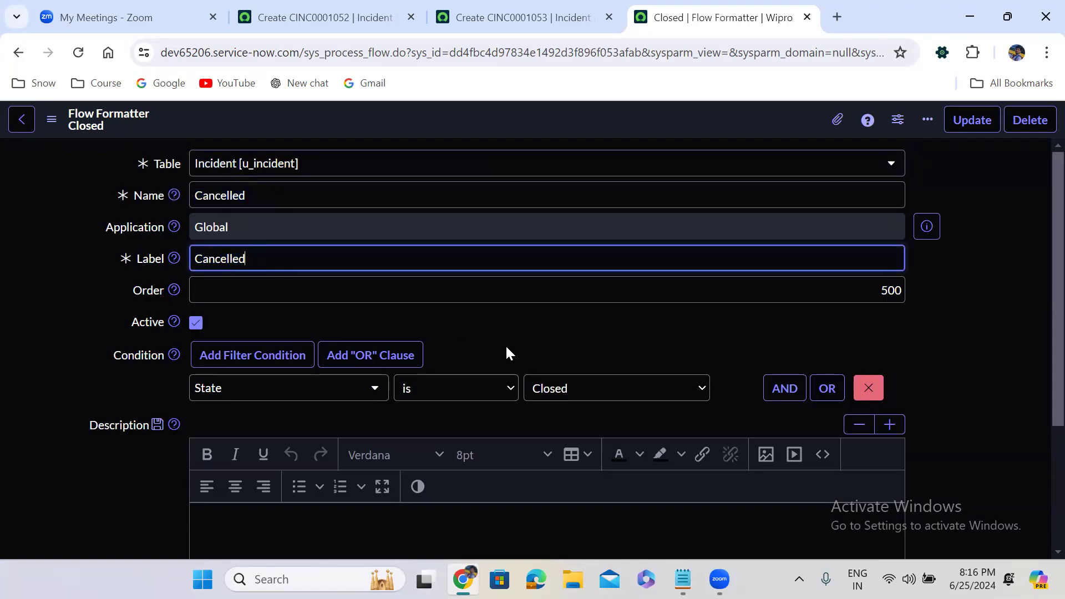
Step: Set the condition to State is Cancelled and order 600, then Insert and Stay
click(588, 392)
key(Down)
key(Down)
key(Down)
key(Down)
key(Down)
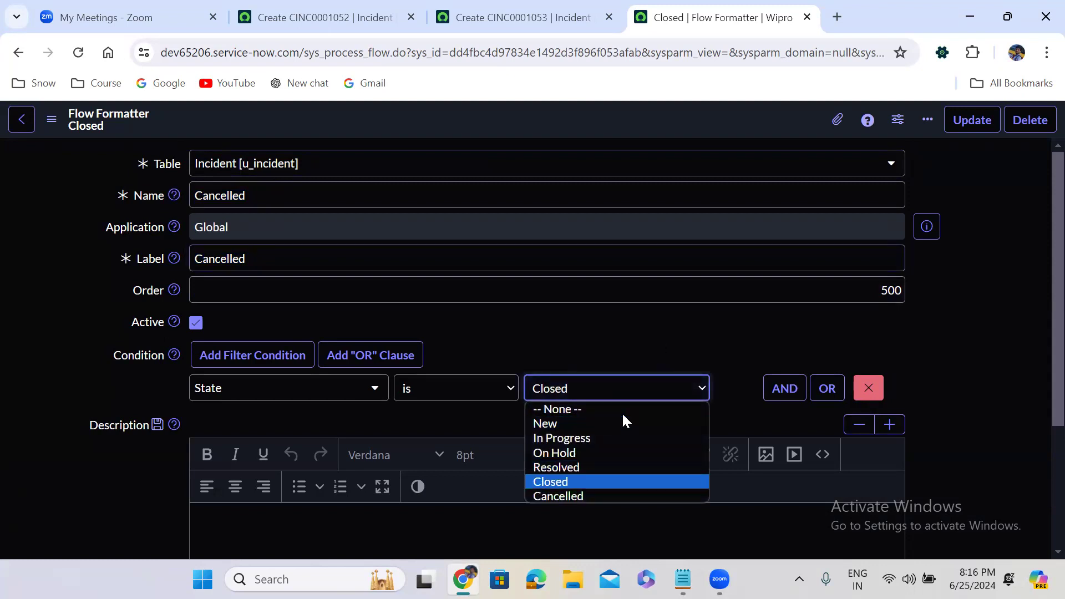
key(Return)
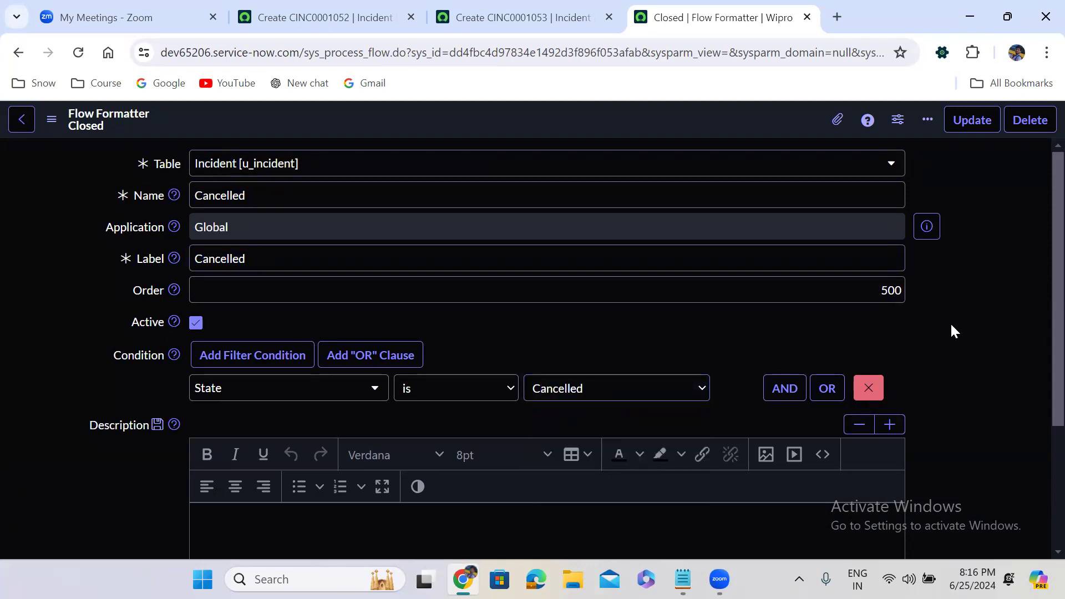
scroll(951, 326, down, 3)
scroll(950, 327, up, 3)
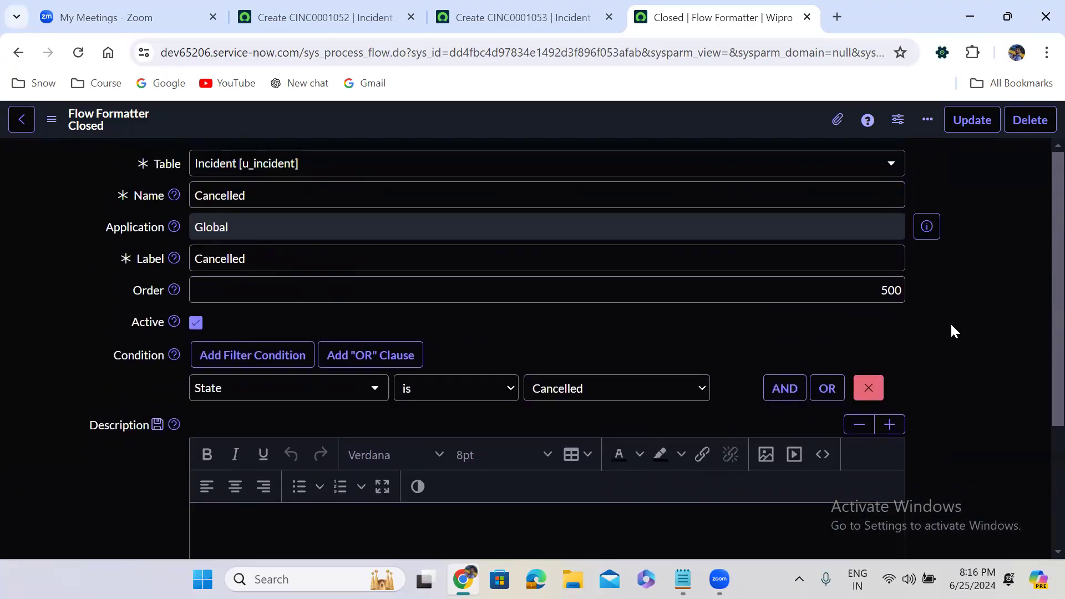
double_click(883, 286)
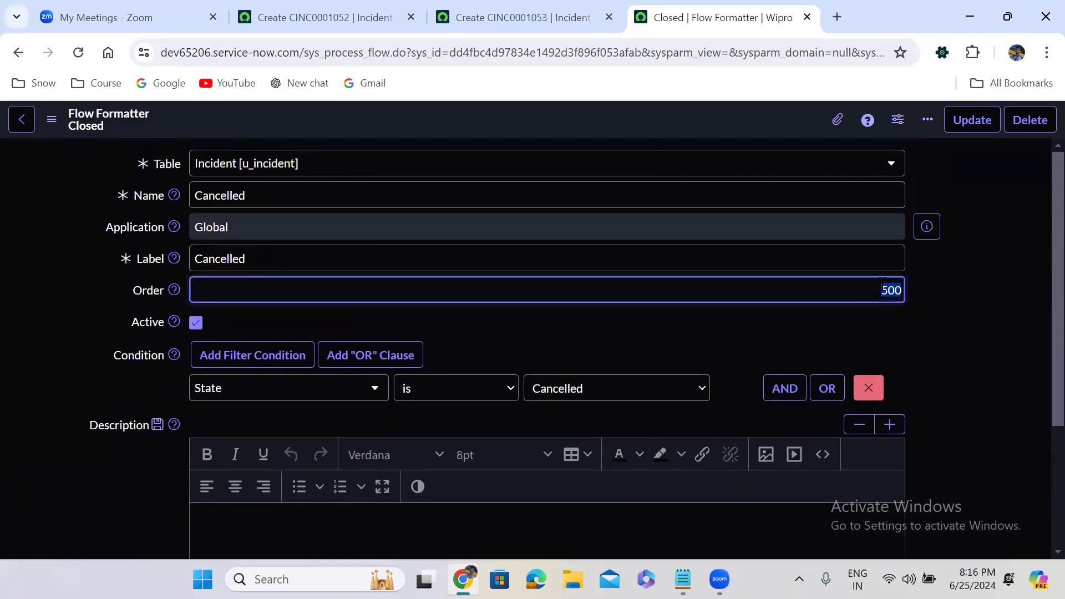
text(600)
right_click(501, 115)
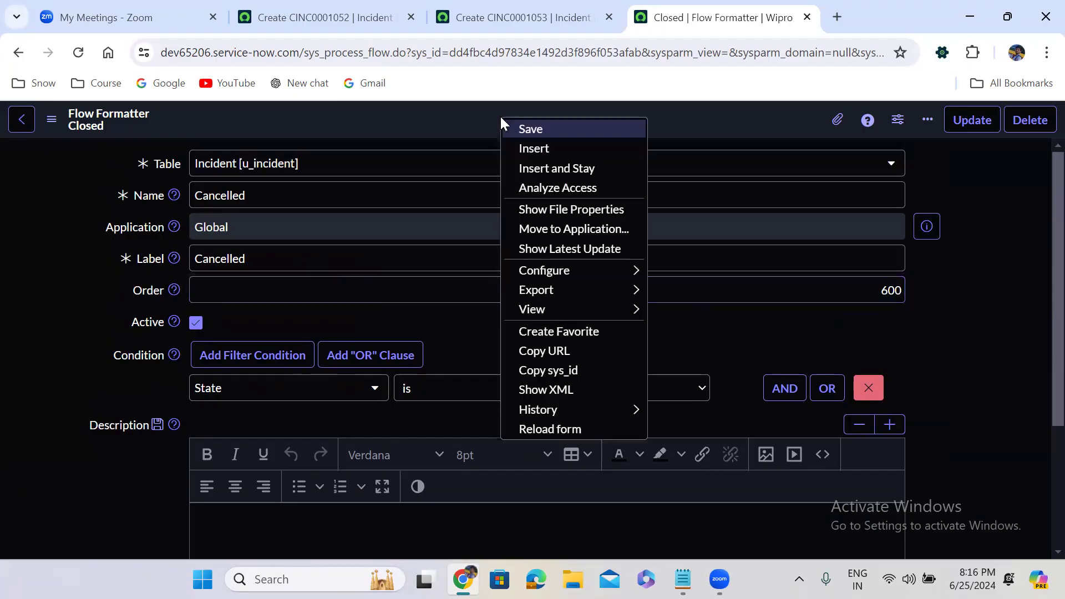
click(552, 169)
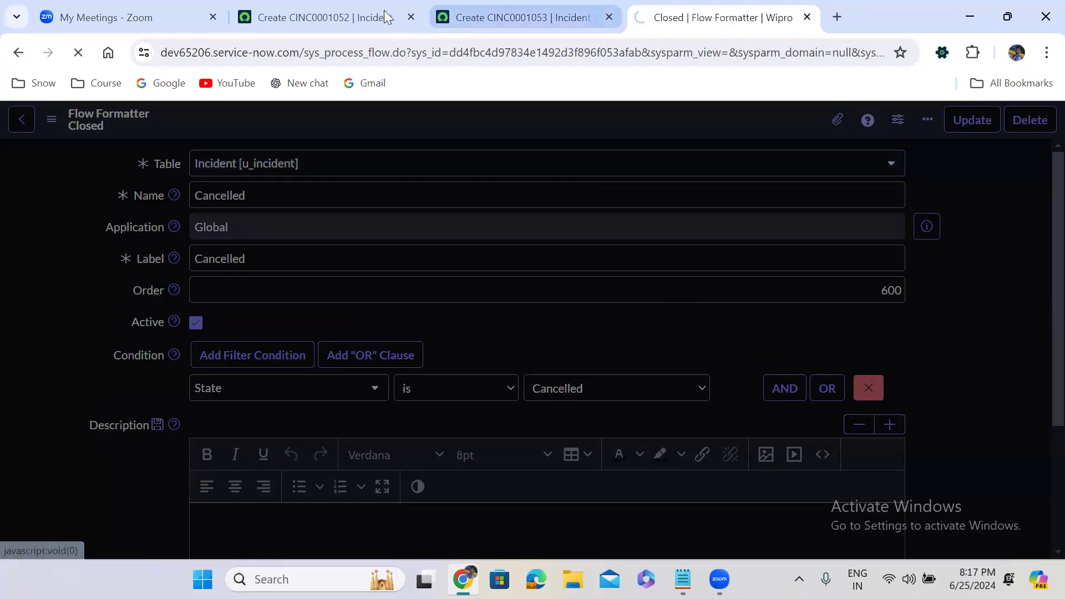
Step: List the Process Flow formatters sorted by Created and filtered to table u_incident
click(343, 14)
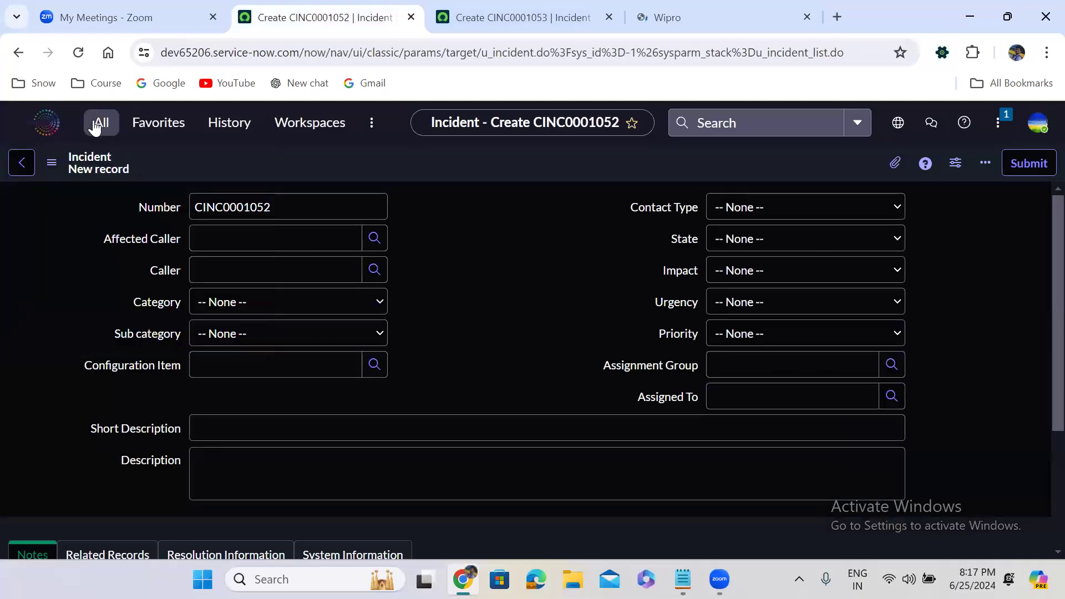
click(100, 122)
click(95, 320)
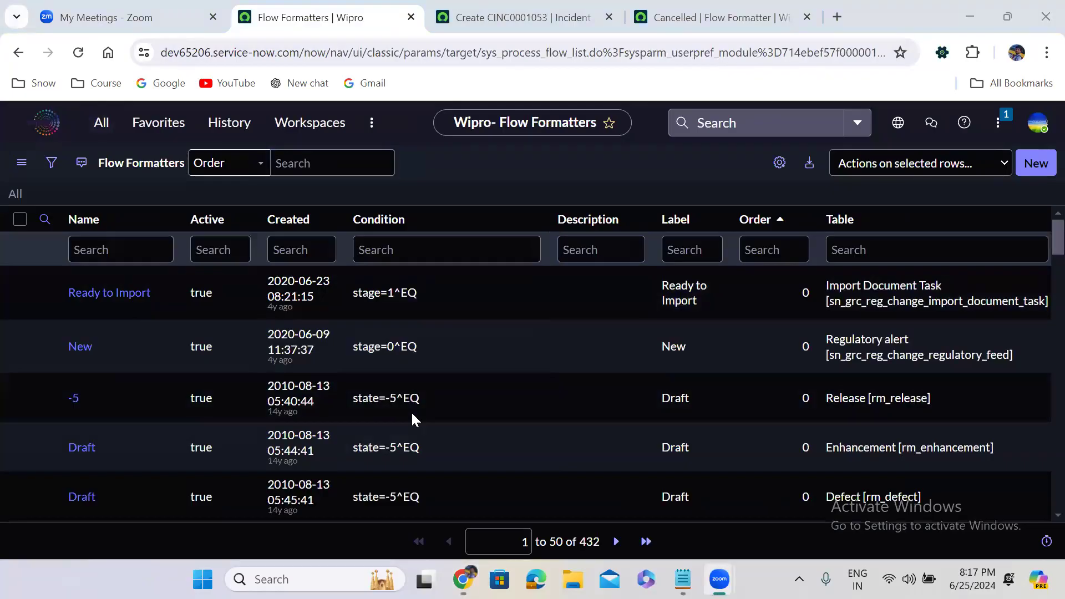
click(288, 220)
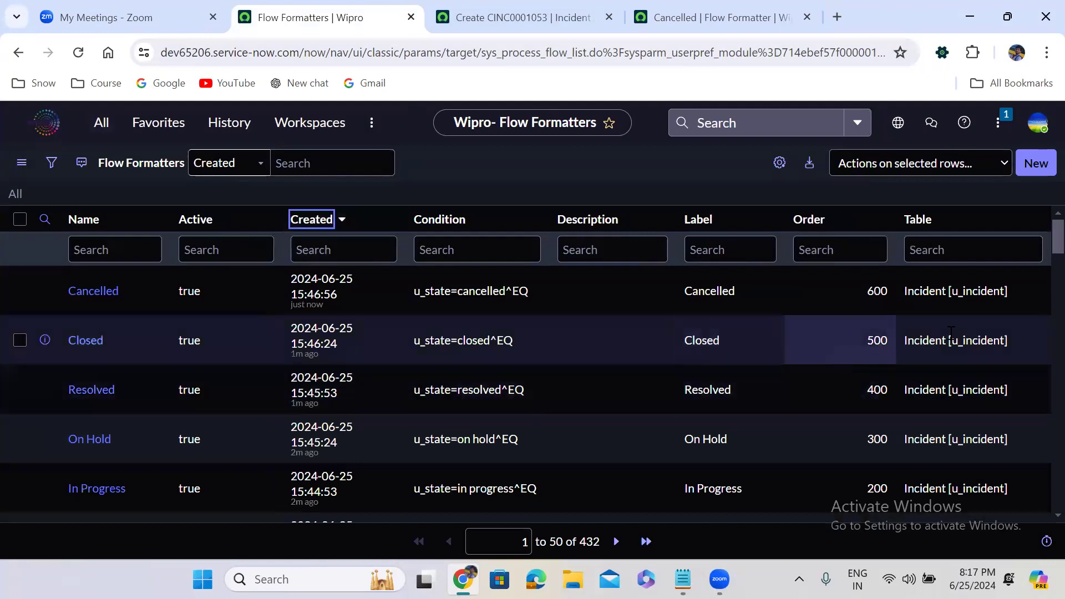
right_click(962, 291)
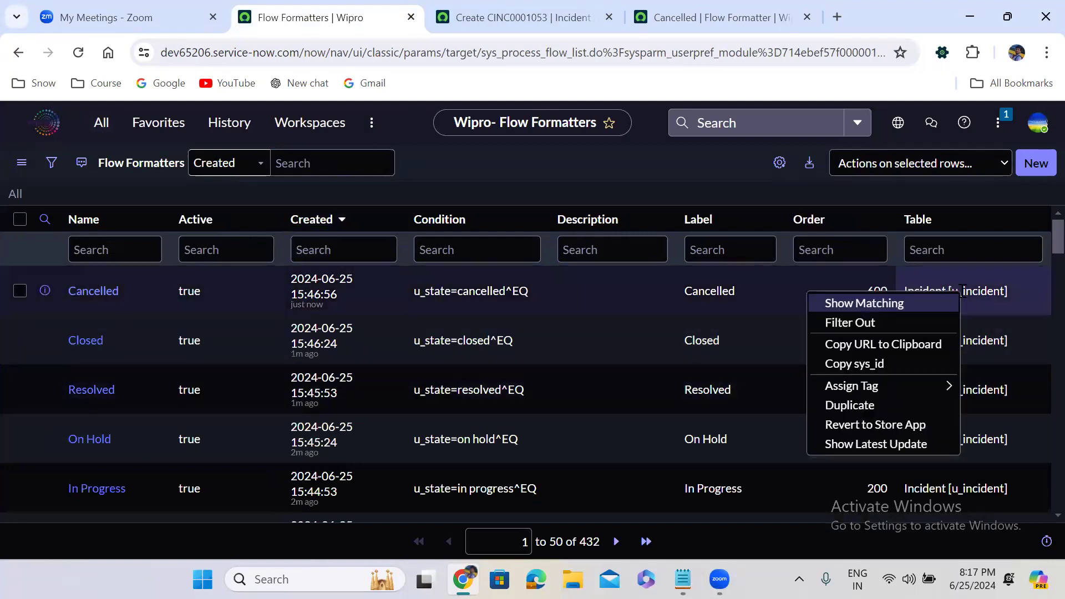
click(908, 299)
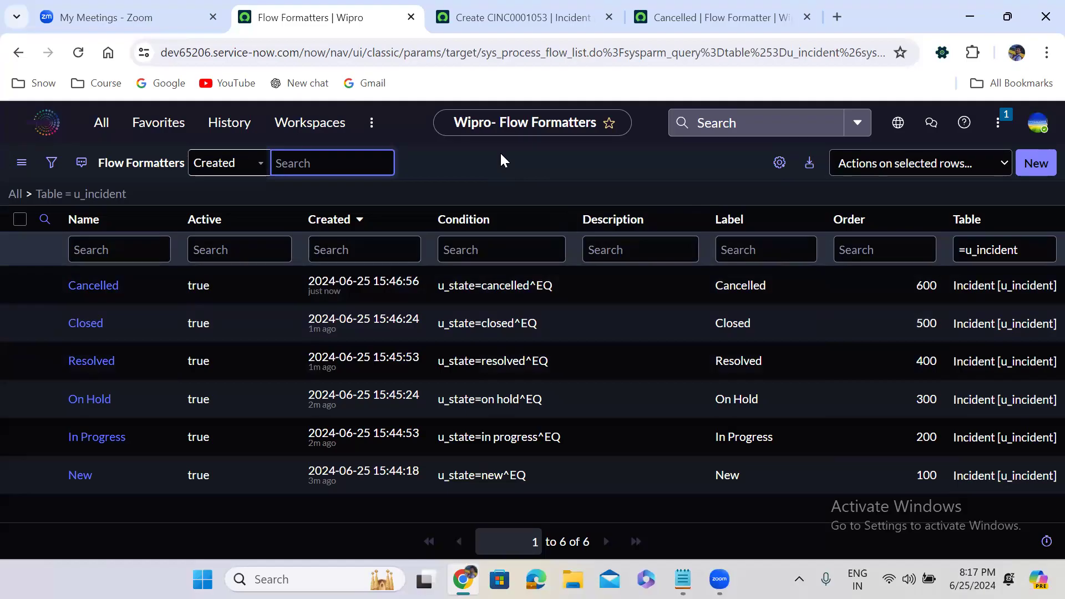
click(530, 16)
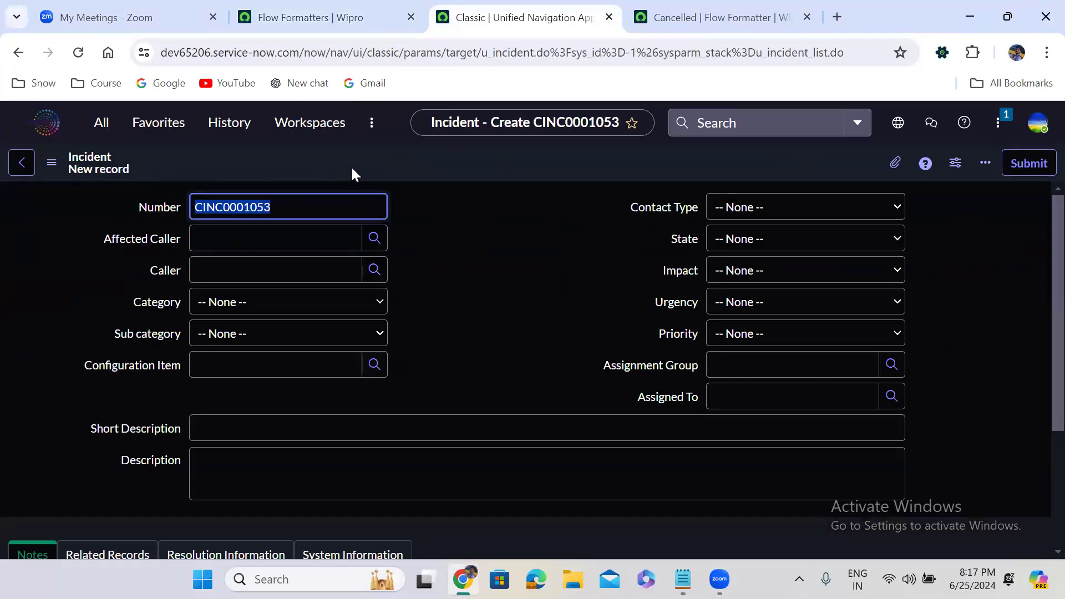
Step: Open Form Design for the Incident [u_incident] form from the header's Configure menu
right_click(382, 161)
mouse_move(416, 193)
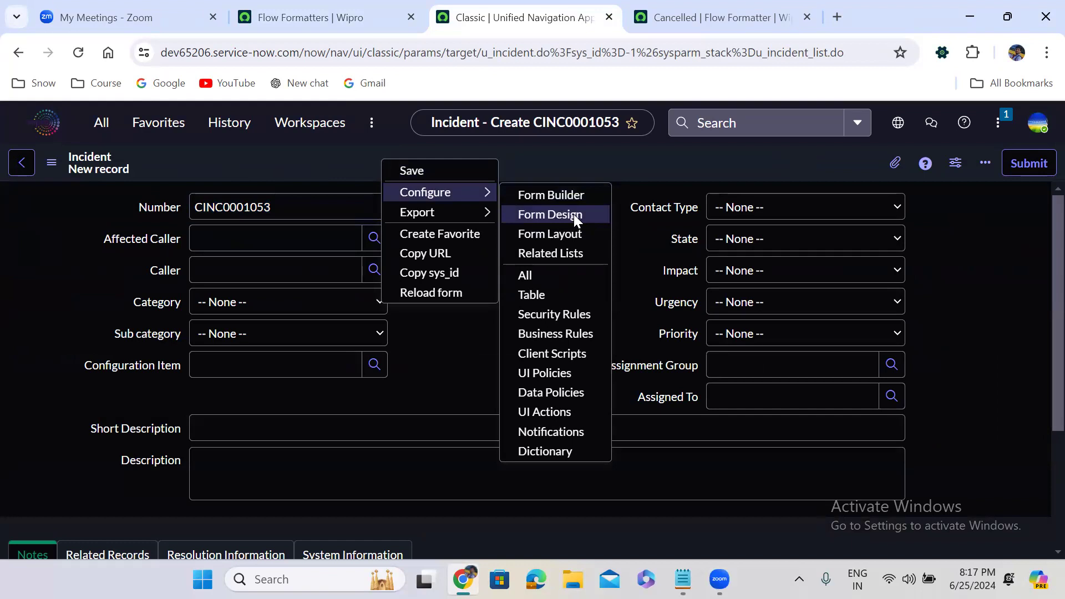
right_click(334, 152)
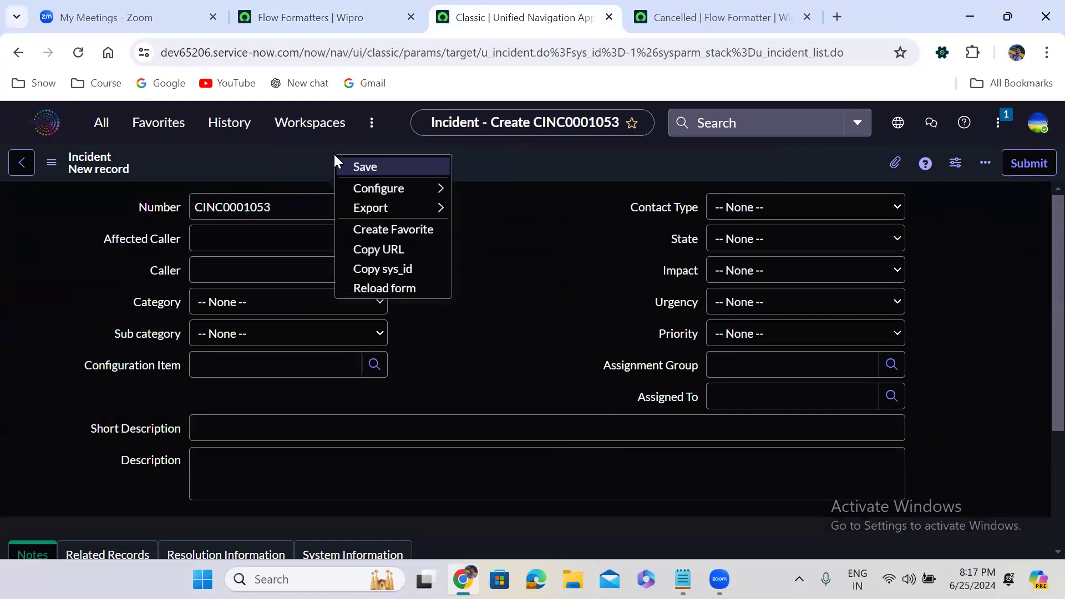
mouse_move(364, 193)
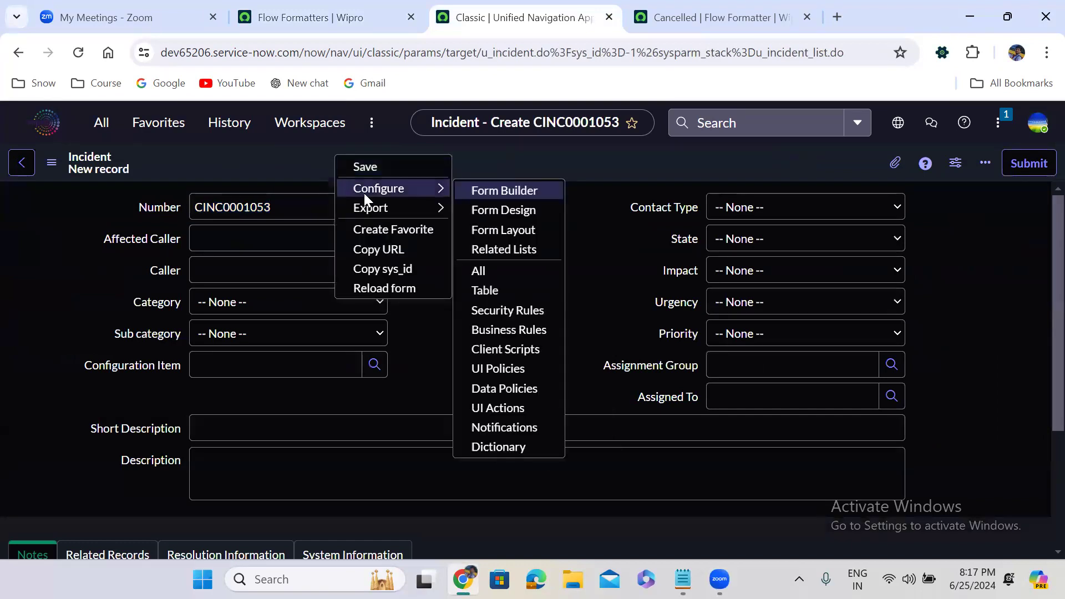
click(494, 211)
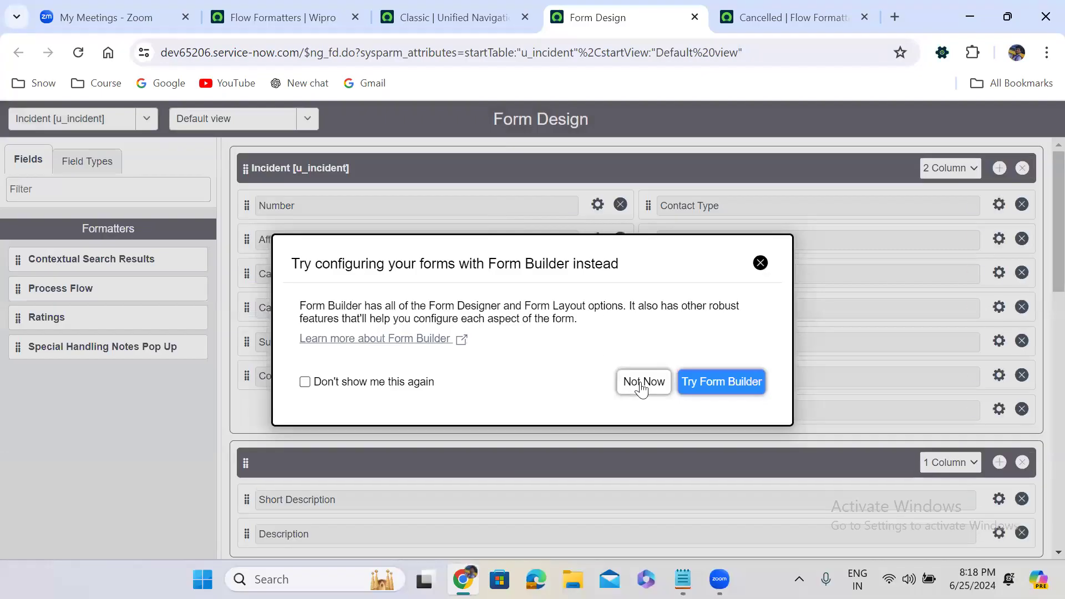
Step: Add a new section at the top of the Incident form and clear its title
click(642, 382)
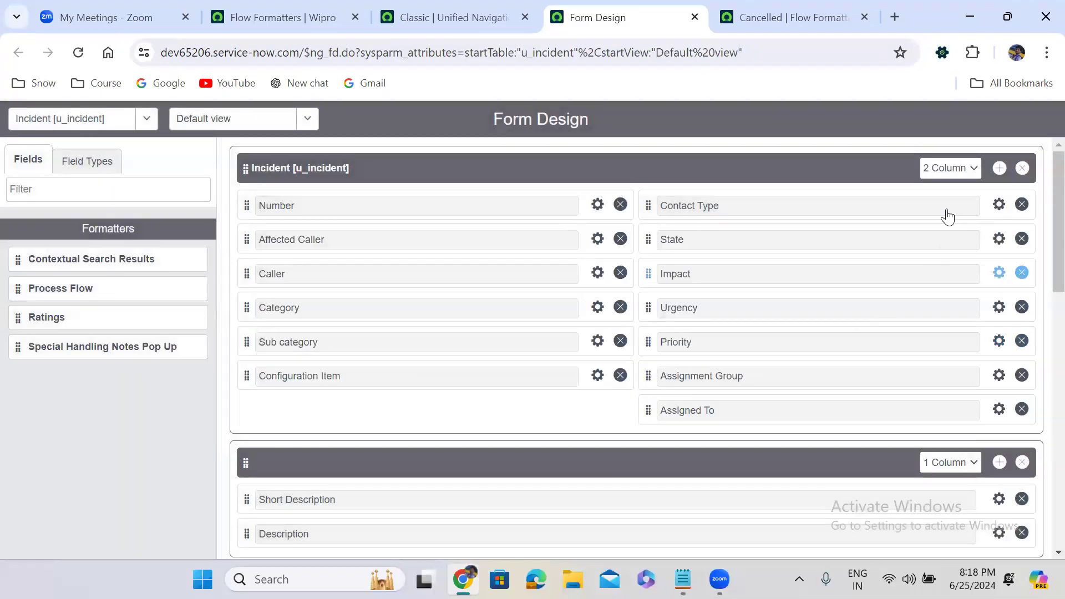
click(999, 169)
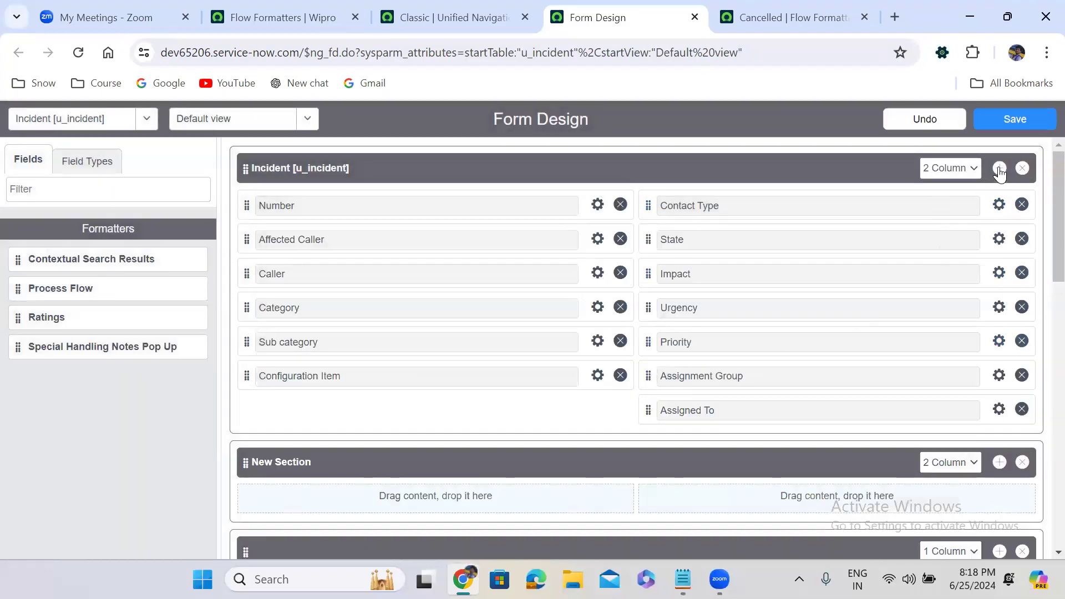
drag(246, 460, 272, 172)
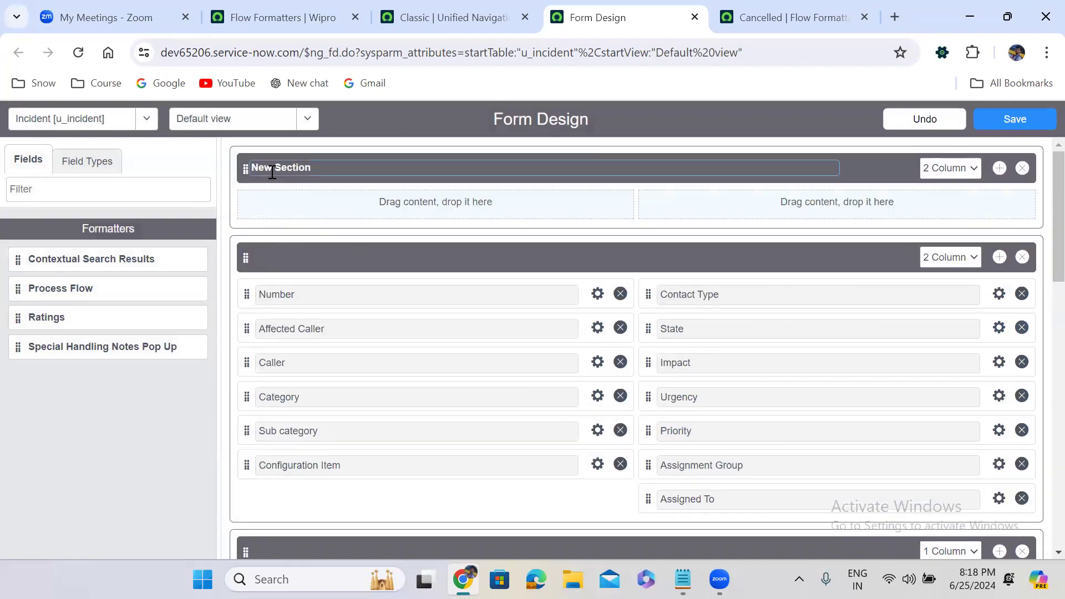
click(383, 165)
key(ctrl+a)
key(BackSpace)
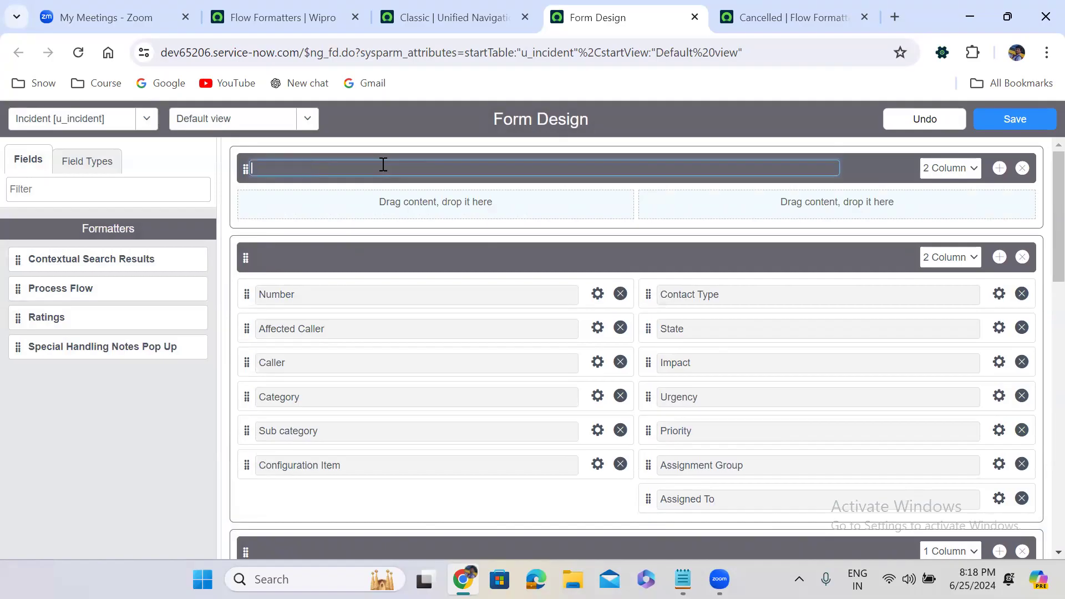
Step: Make the top section one column, place the Process Flow formatter in it, and save
click(950, 168)
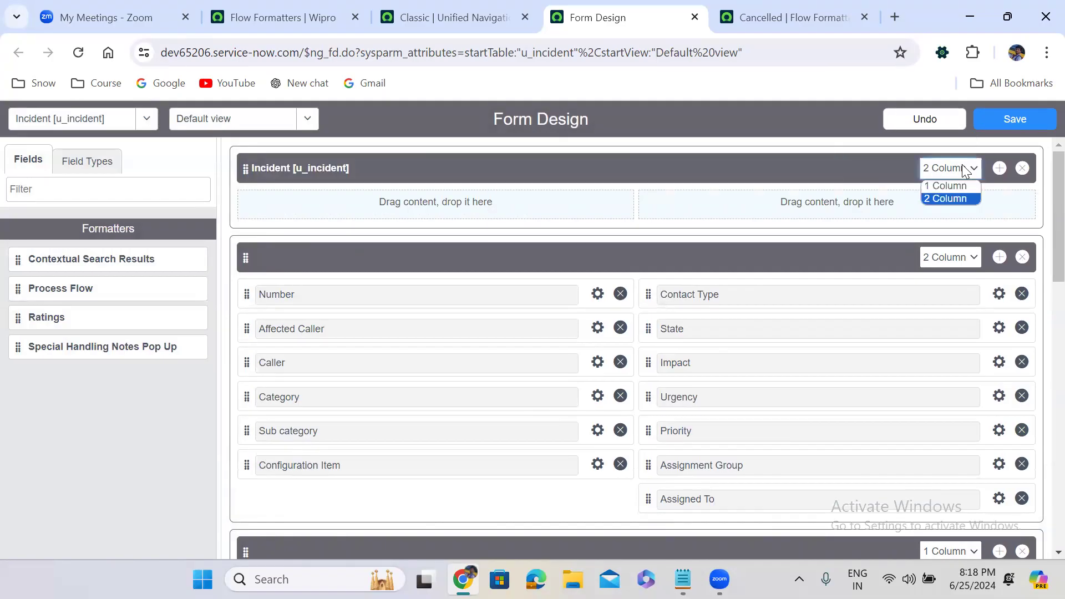
click(944, 191)
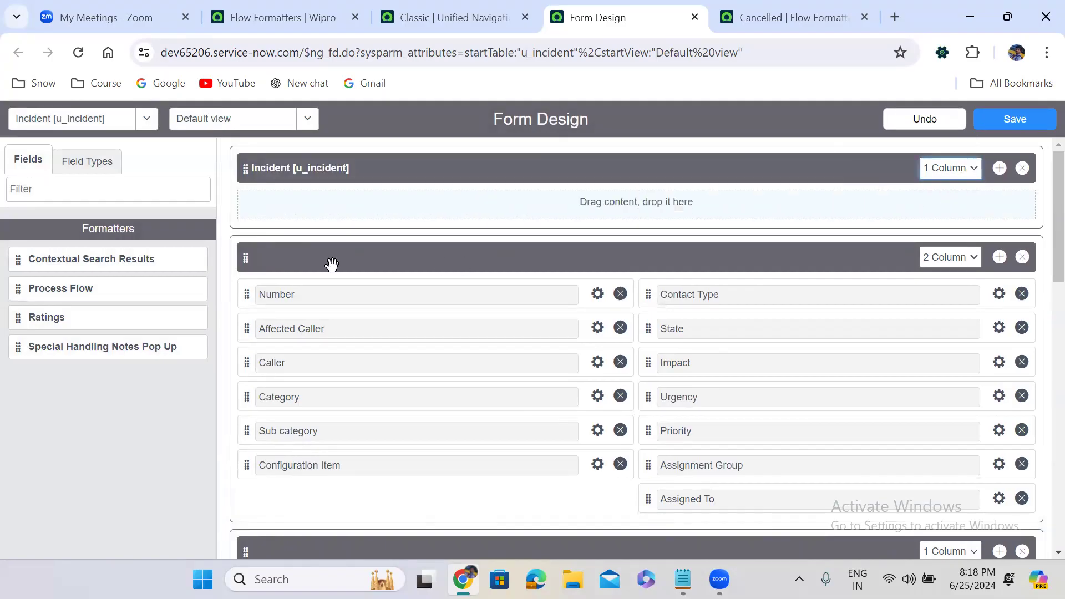
drag(17, 288, 276, 203)
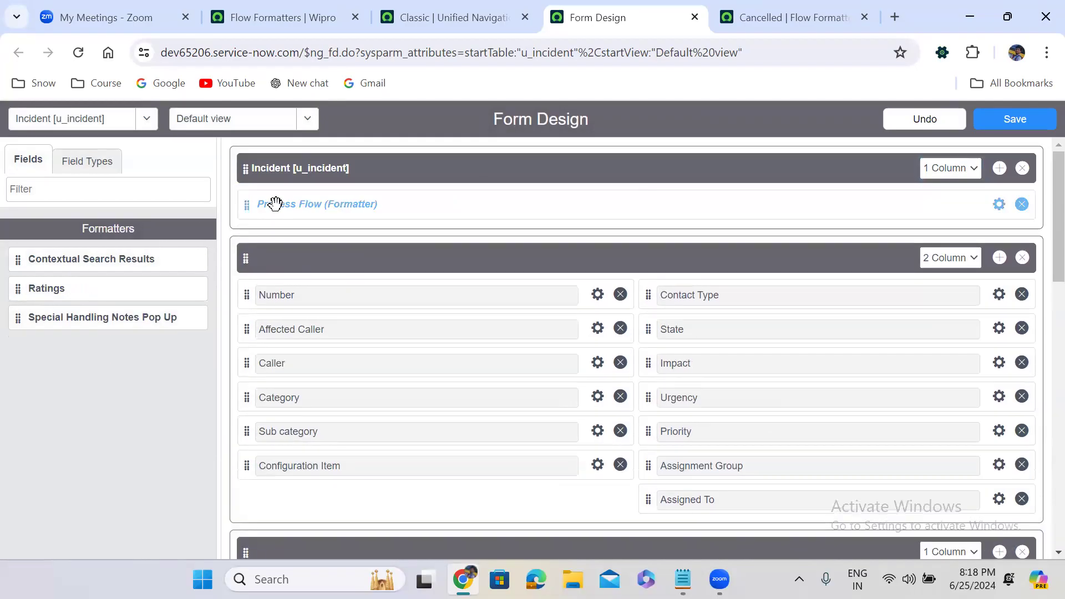
click(1011, 120)
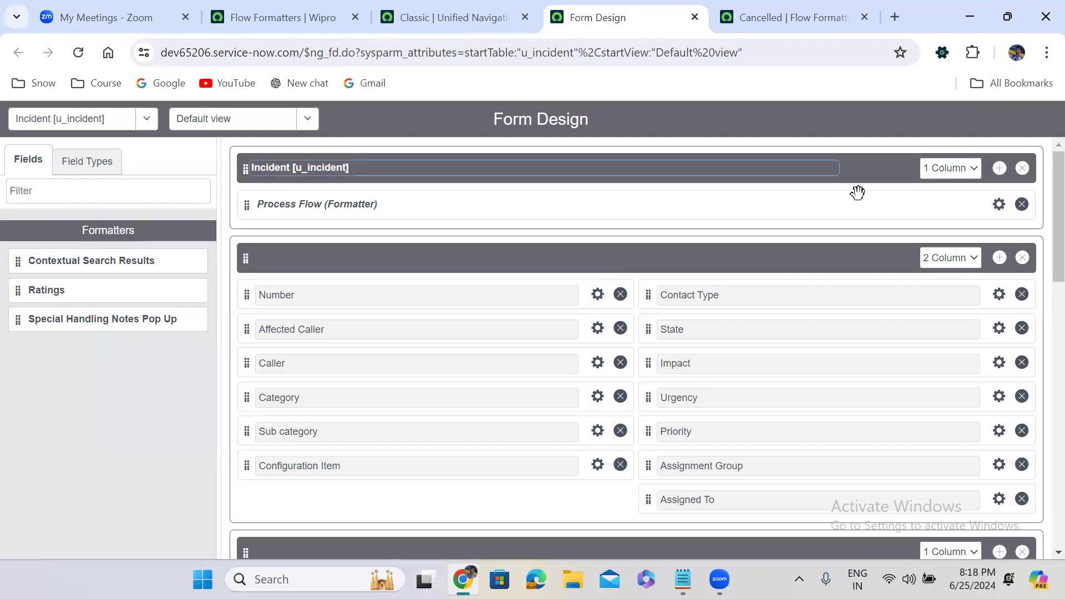
Step: Reload the new incident form, set State to New, and save the incident
click(488, 14)
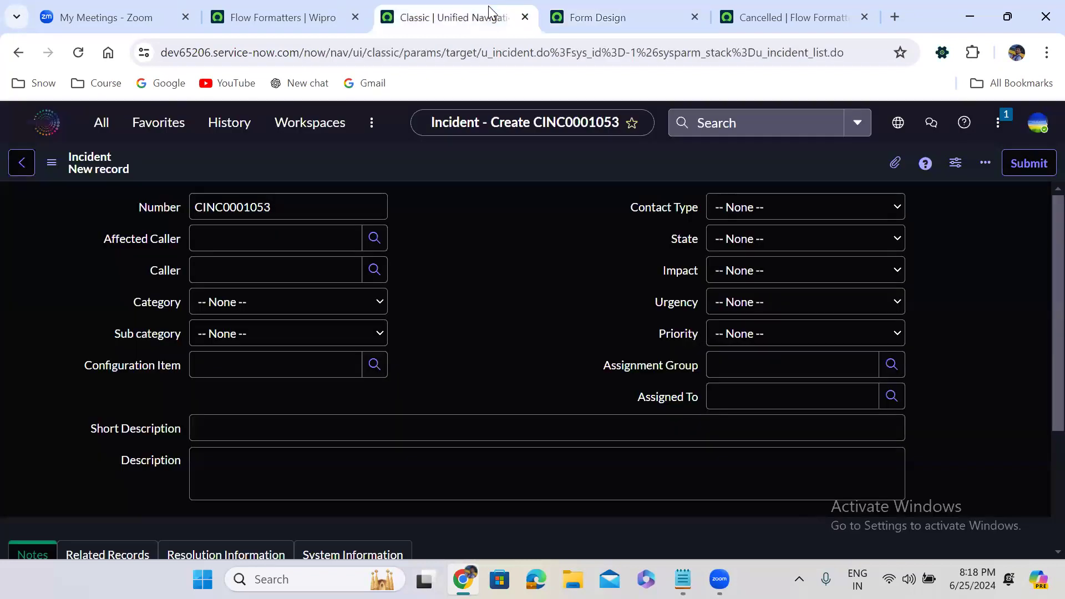
click(80, 47)
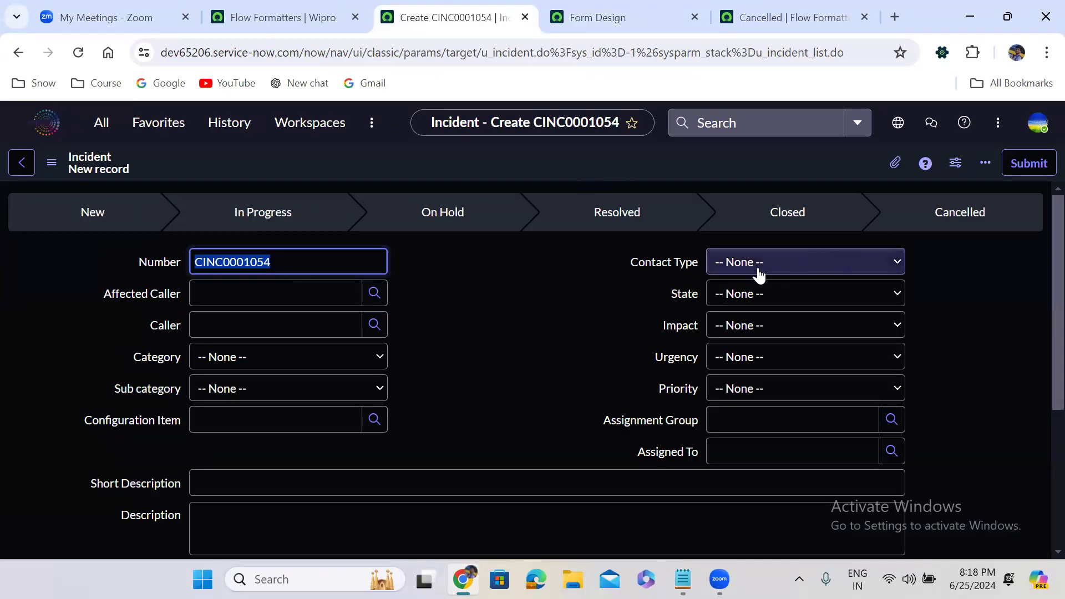
click(759, 297)
click(763, 329)
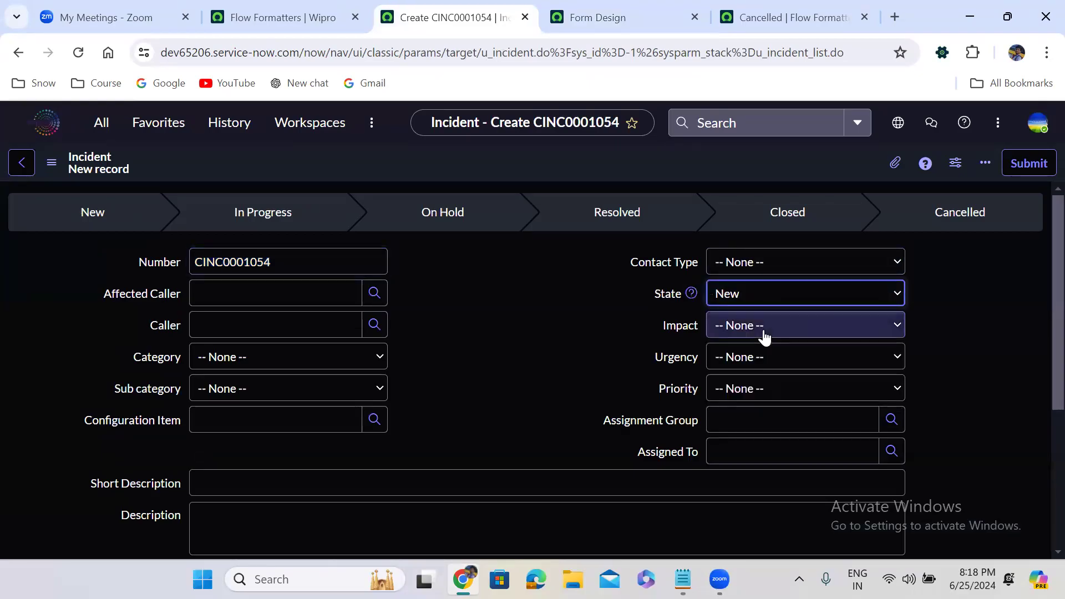
right_click(447, 158)
click(469, 168)
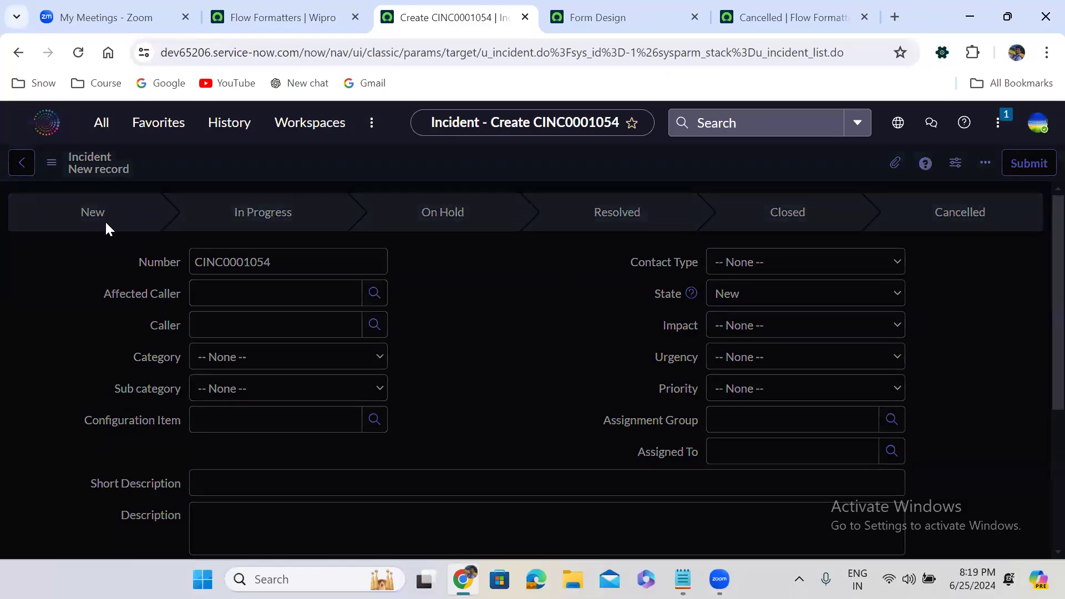
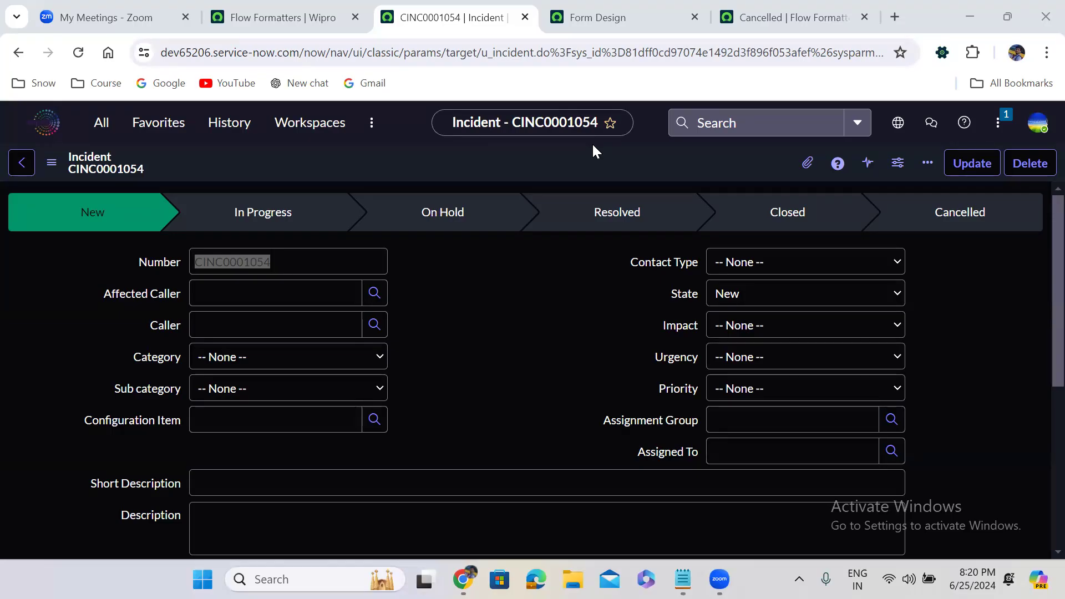
Step: From the Flow Formatters tab, open the Users list under User Administration
click(294, 16)
click(101, 128)
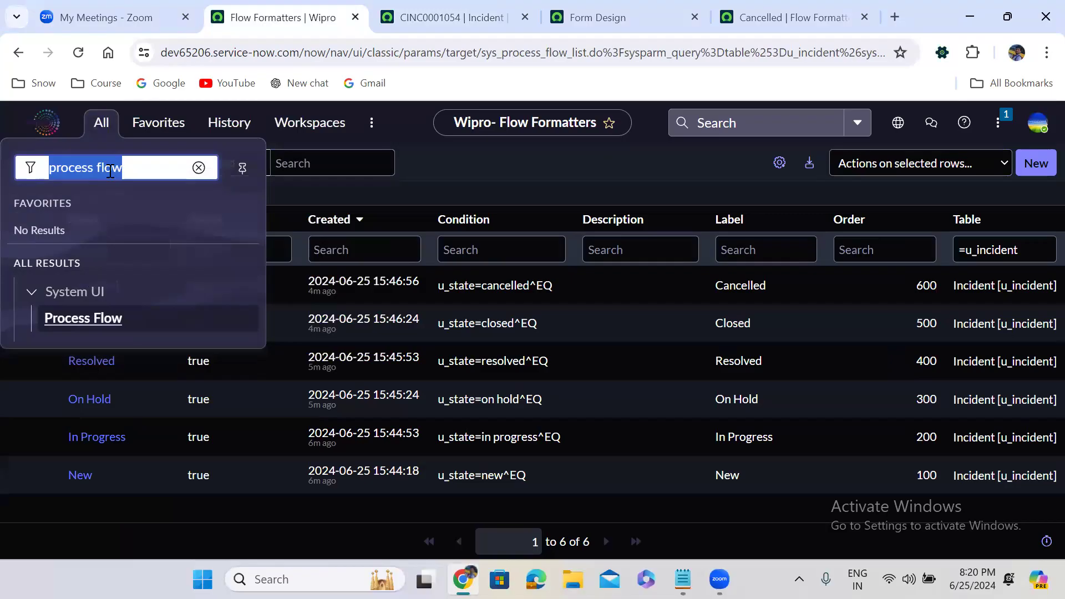
text(user ad)
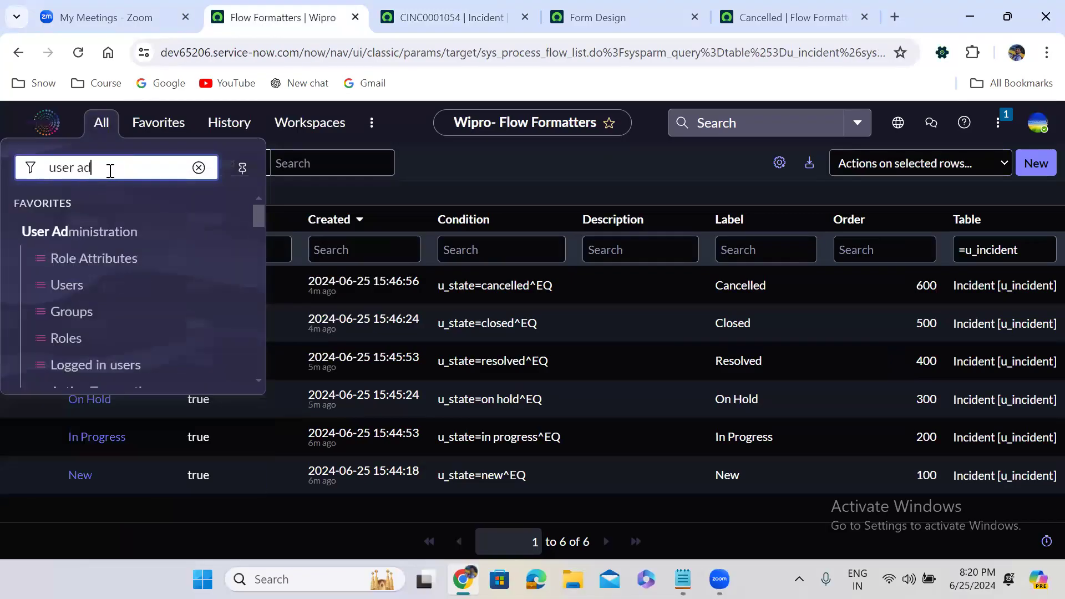
text(min)
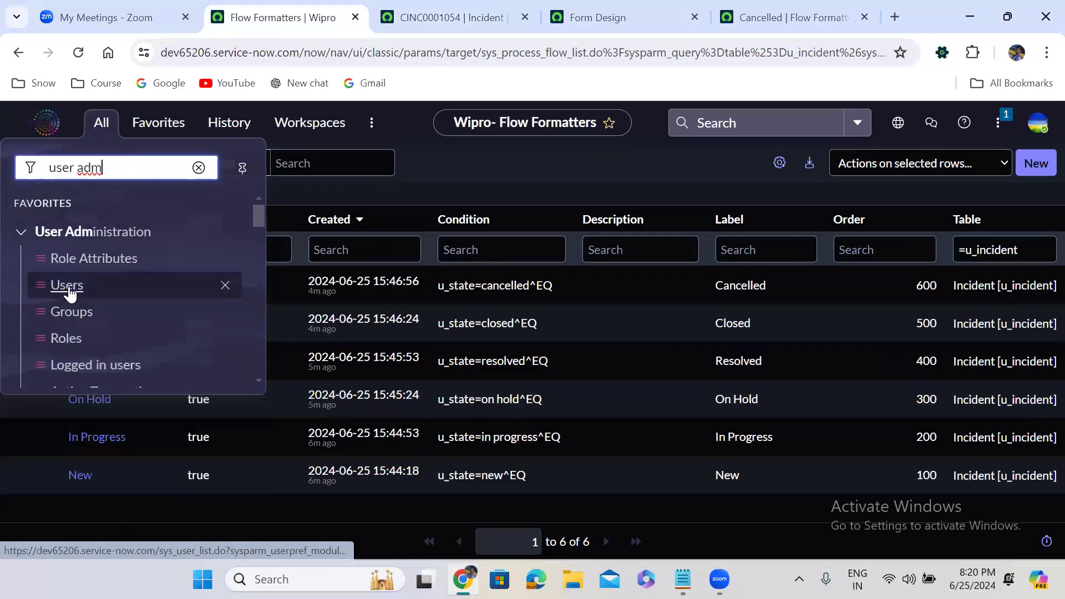
click(67, 285)
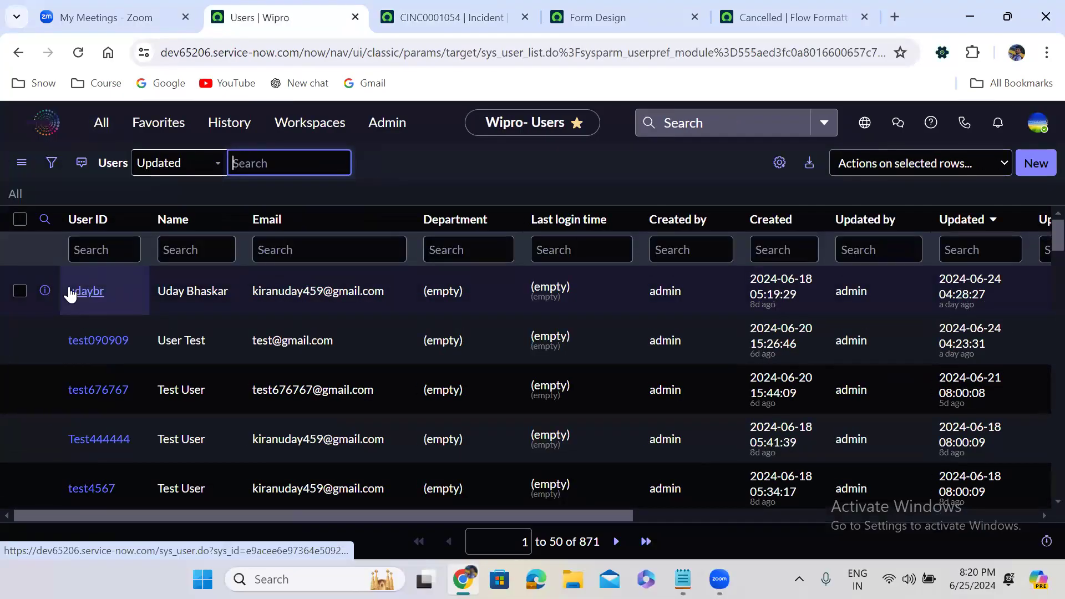
click(135, 185)
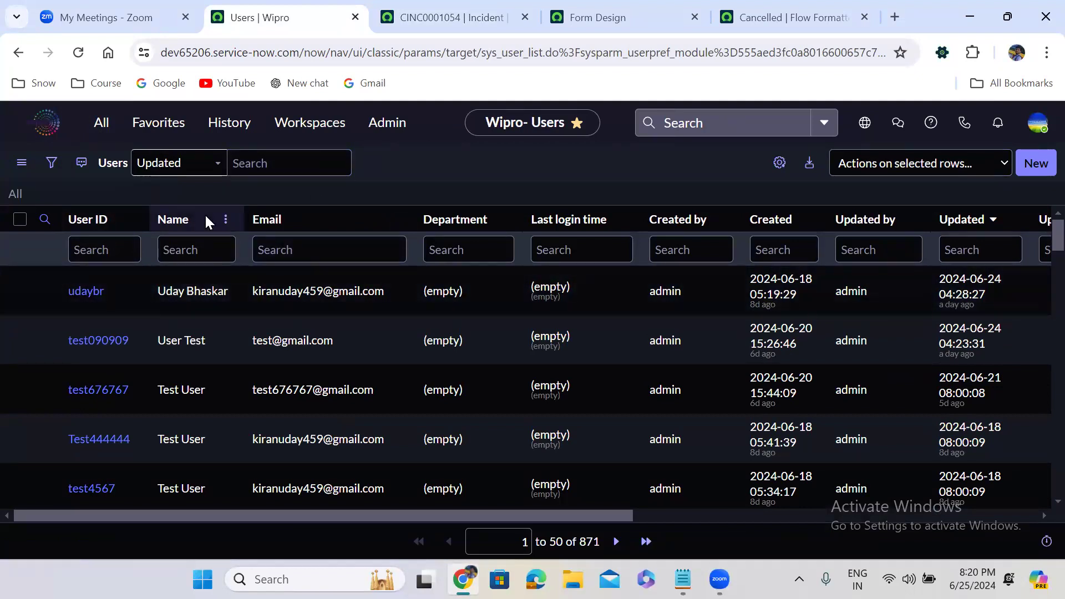
Step: Open the users table directly with sys_user.LIST in a new tab
click(101, 123)
text(sys_)
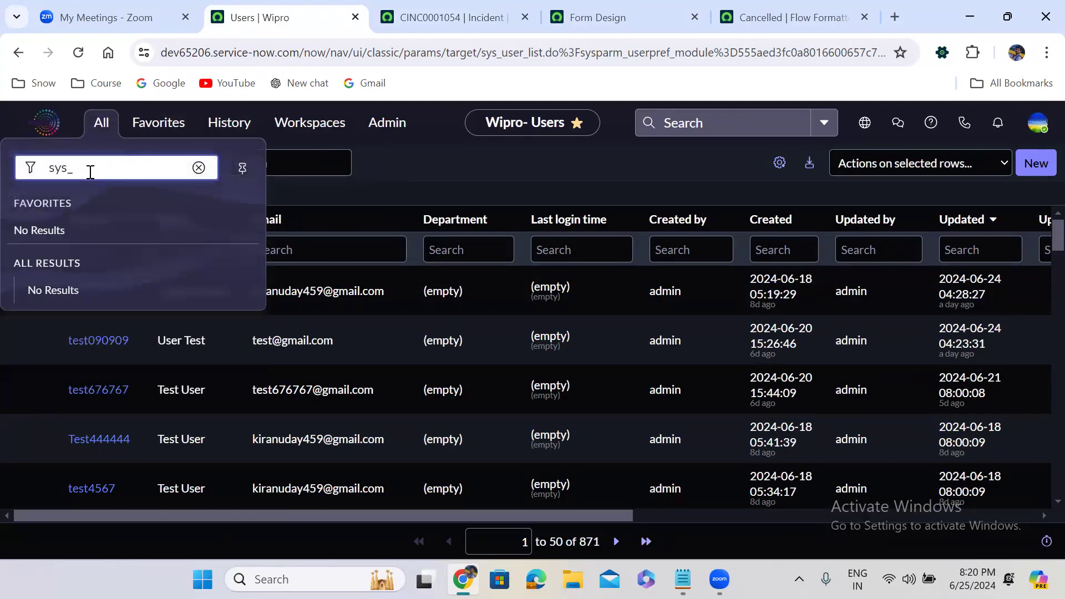
text(user.LIST)
key(Return)
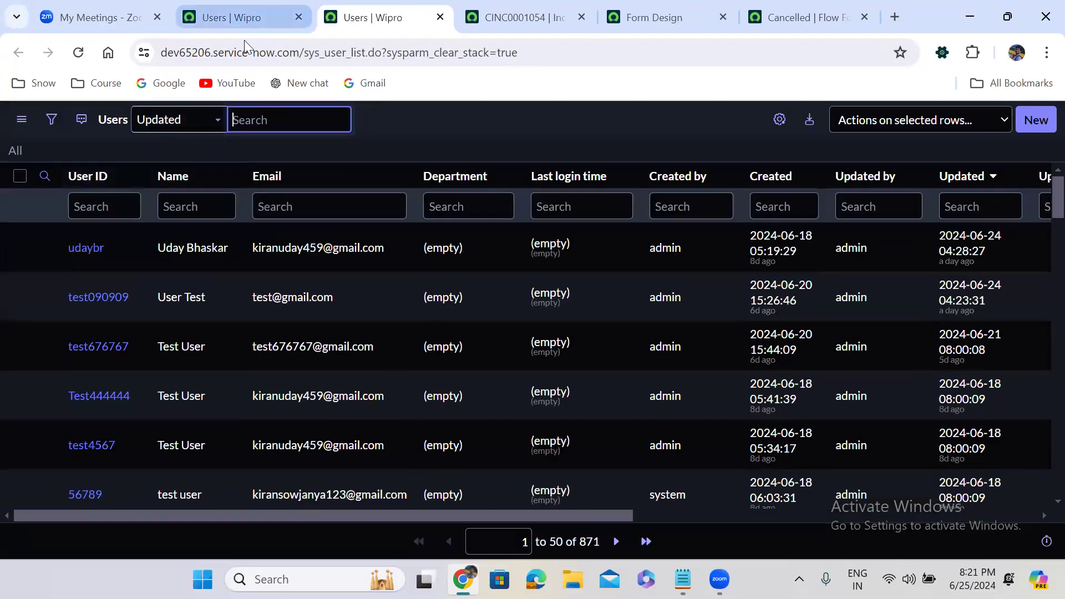
Step: Open another Users list tab with sys_user.list
click(233, 14)
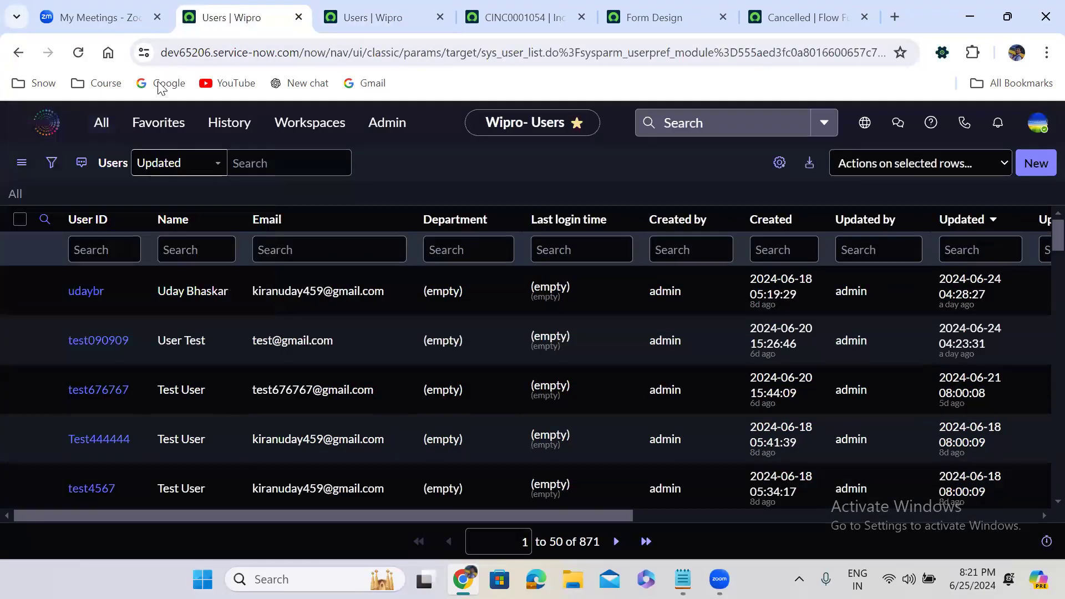
click(102, 122)
text(sys)
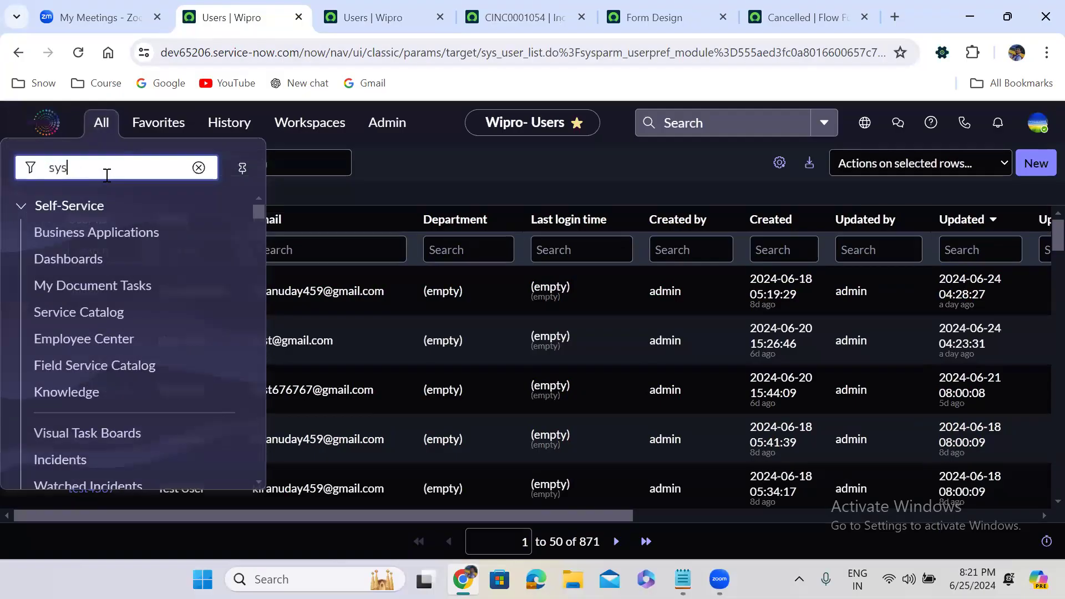
text(_user.list)
key(Return)
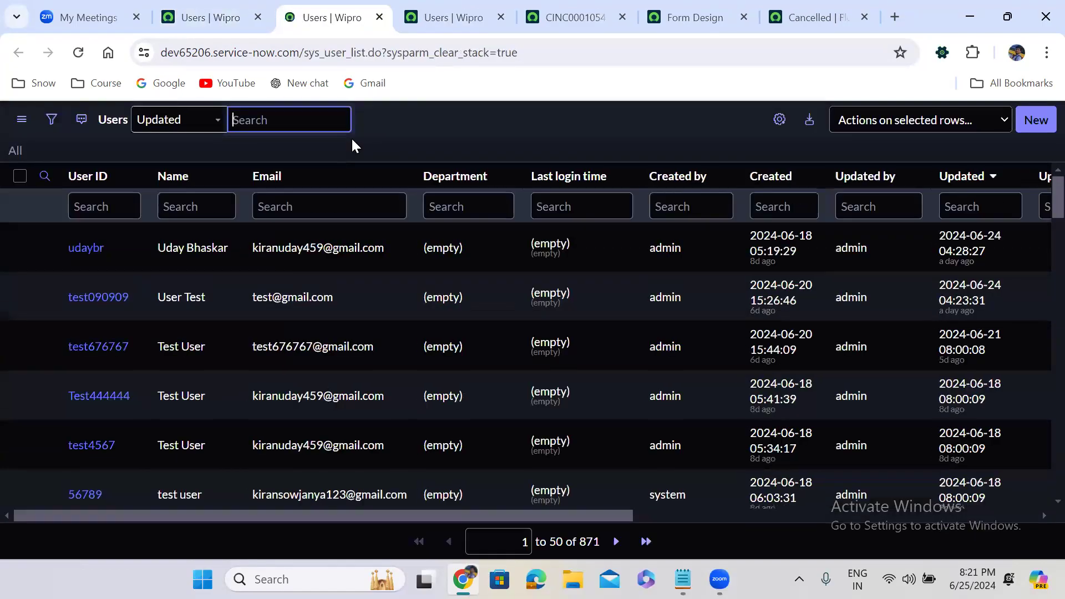
Step: Filter users where Name starts with a user's first name and run it
click(52, 122)
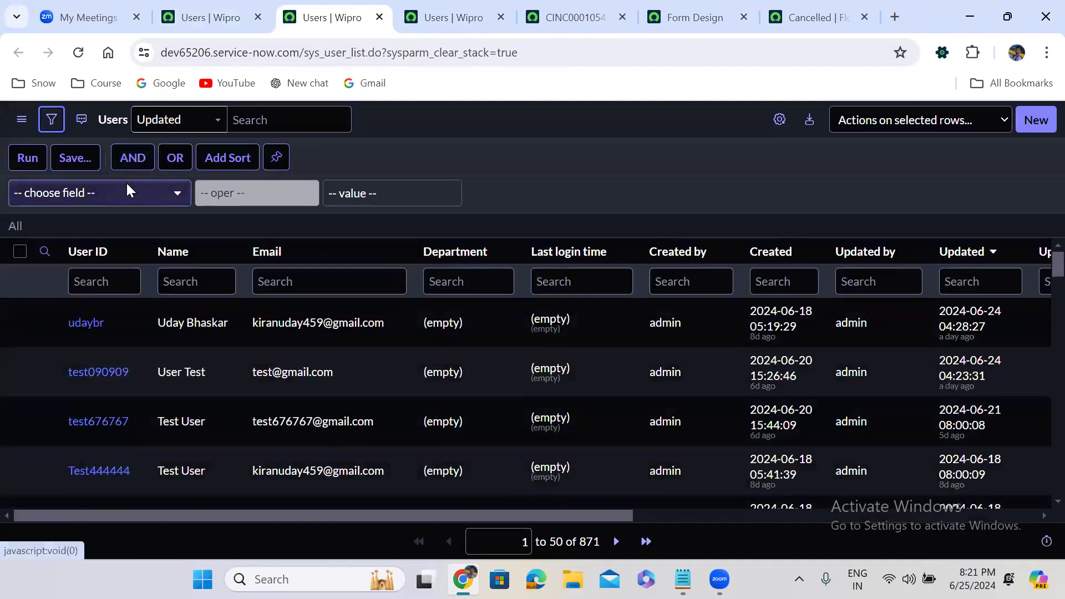
click(126, 187)
text(name)
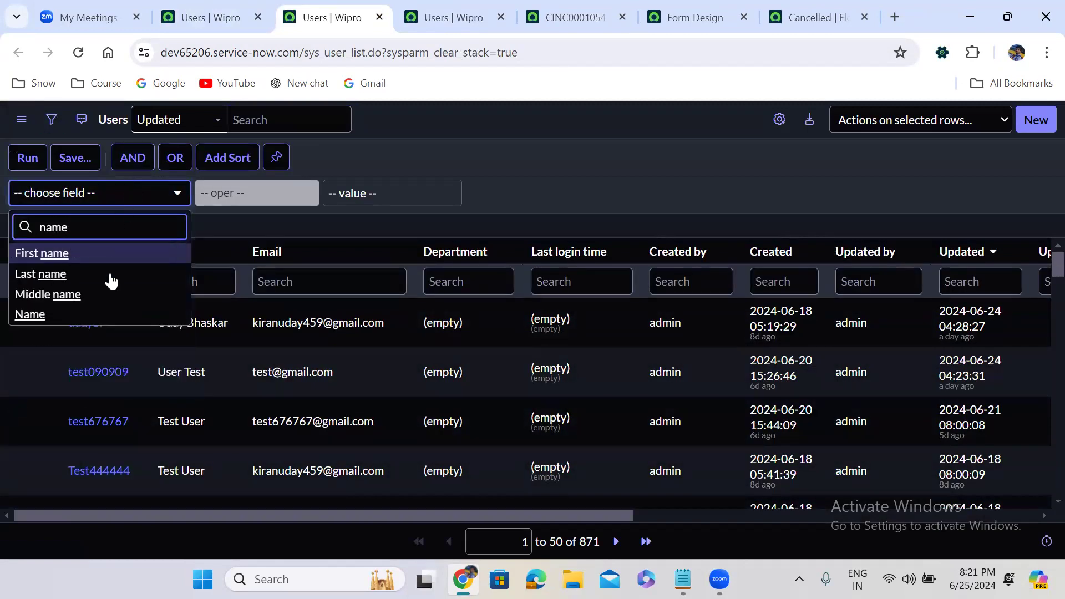
click(101, 314)
click(366, 189)
text(Uday)
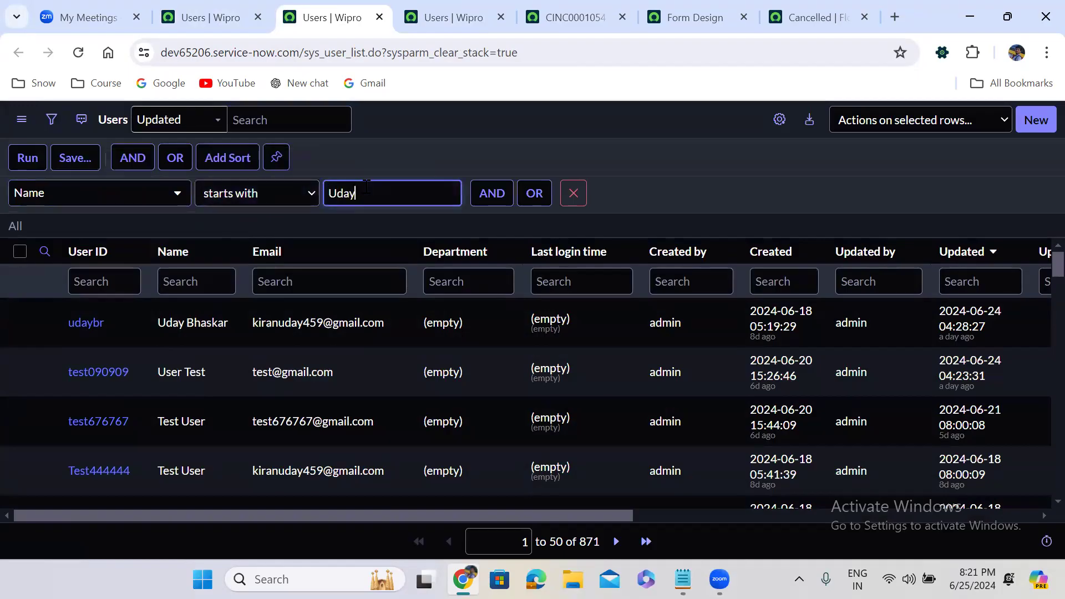
click(31, 160)
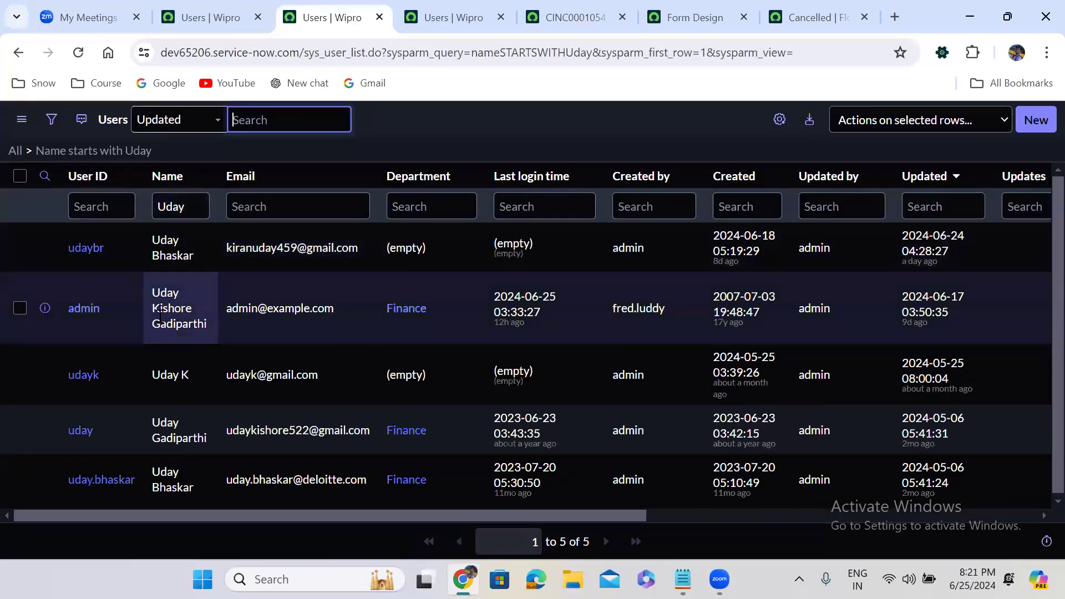
Step: Open the System Administrator user record in a new tab
right_click(44, 310)
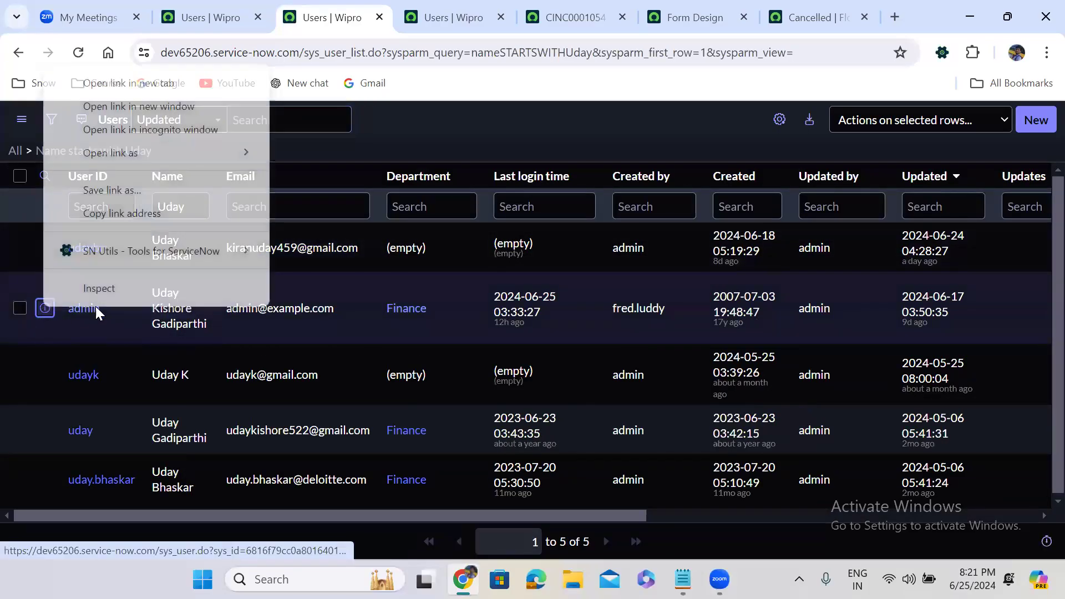
click(126, 88)
click(381, 7)
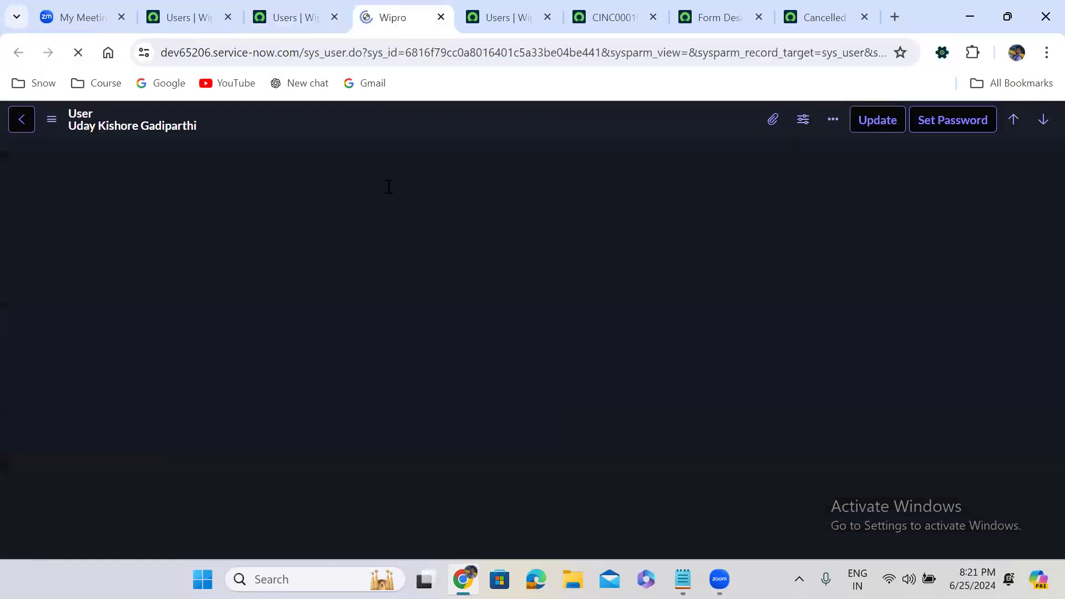
Step: Review the administrator's 249 roles and 13 groups in the related lists
scroll(449, 216, down, 15)
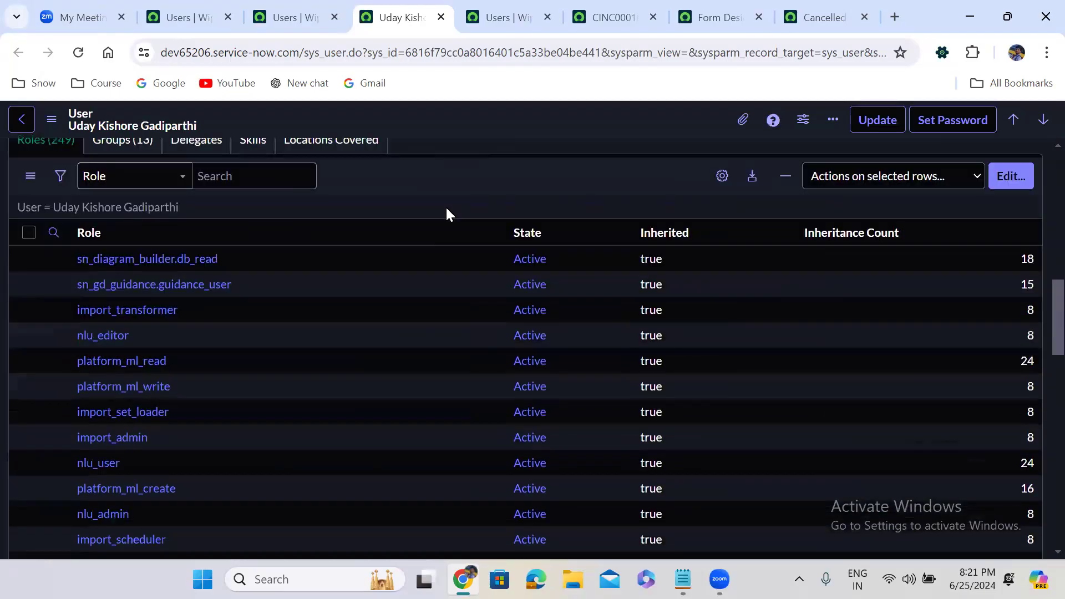
scroll(448, 215, down, 4)
scroll(449, 215, up, 6)
scroll(449, 215, up, 1)
click(55, 360)
click(122, 352)
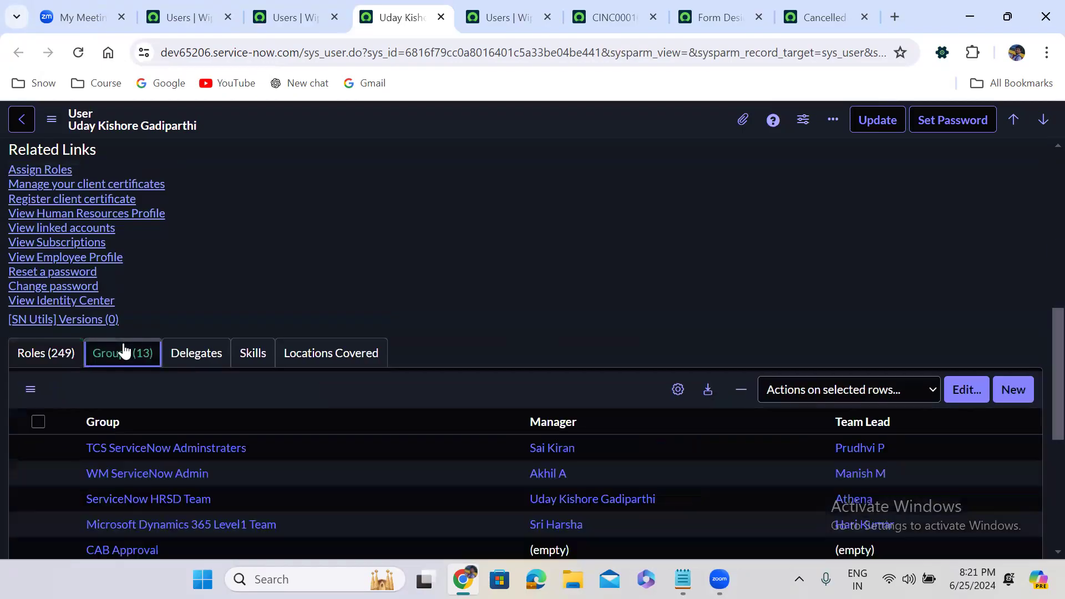
scroll(228, 300, down, 1)
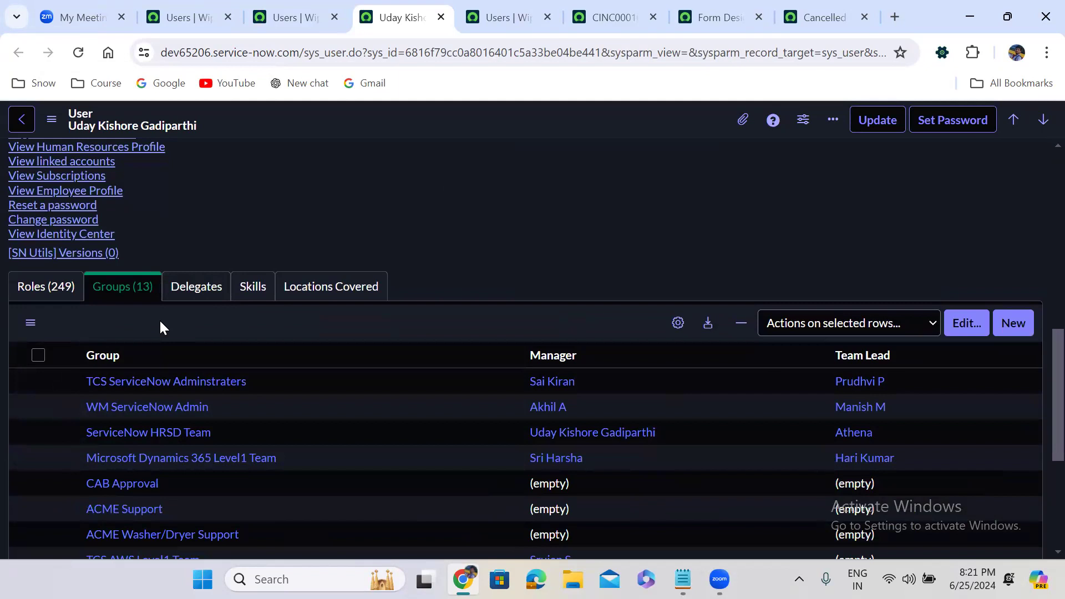
scroll(270, 233, up, 8)
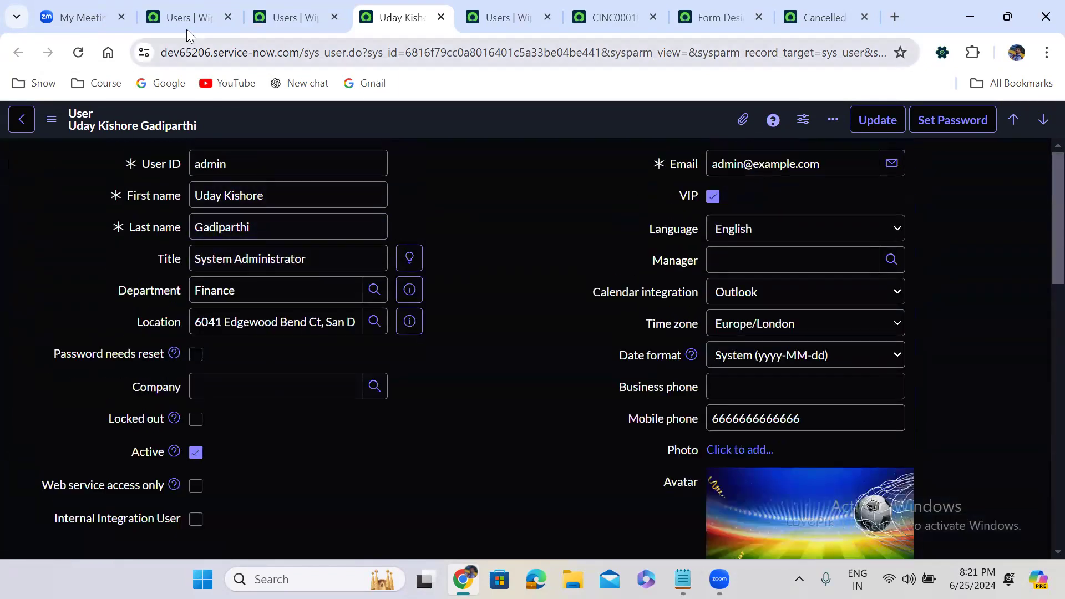
Step: Return to the first Users tab with all 871 records
click(185, 24)
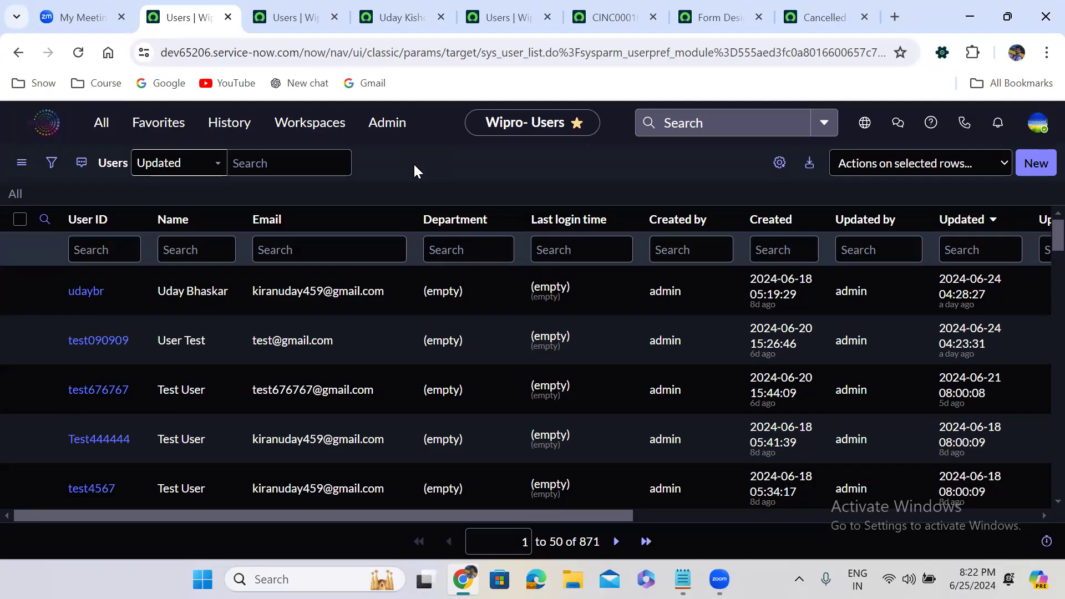
Step: Go to the instance home page showing App Engine Studio
click(44, 125)
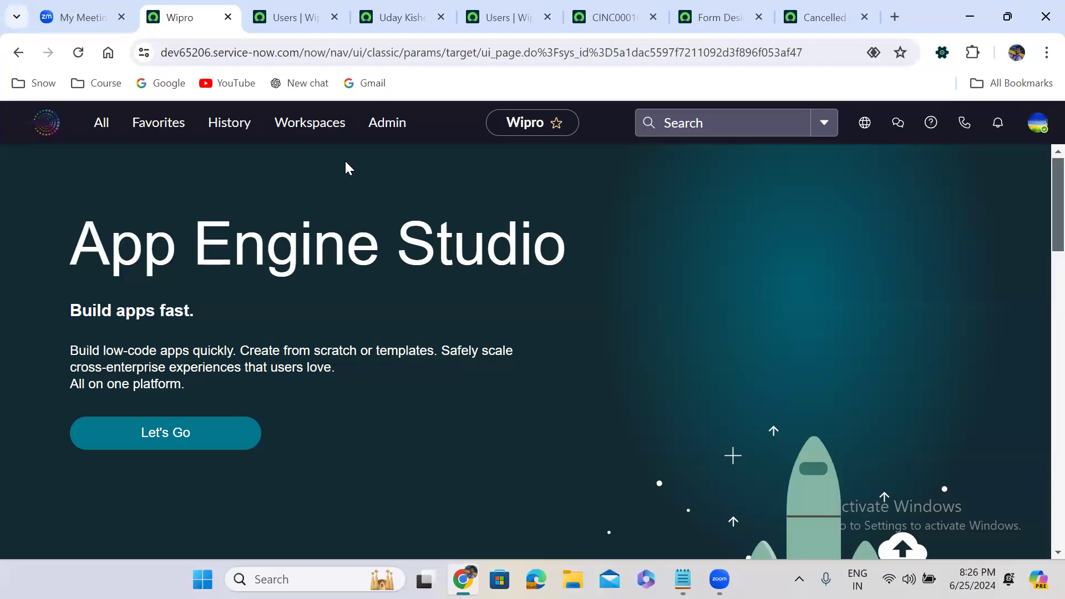
Step: Reopen the In Progress flow formatter record from History
click(227, 125)
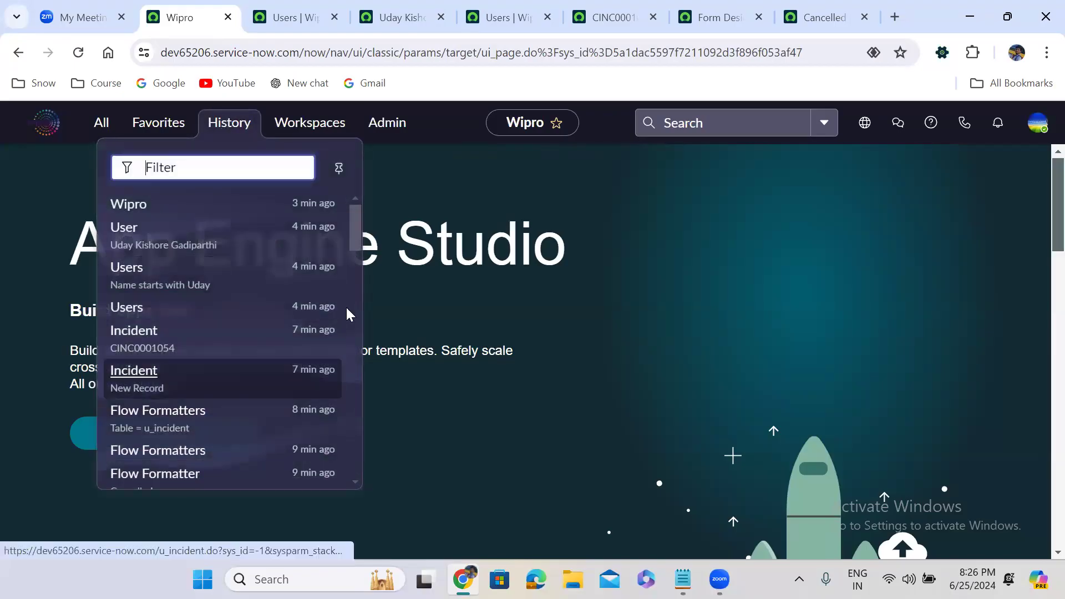
scroll(355, 314, down, 5)
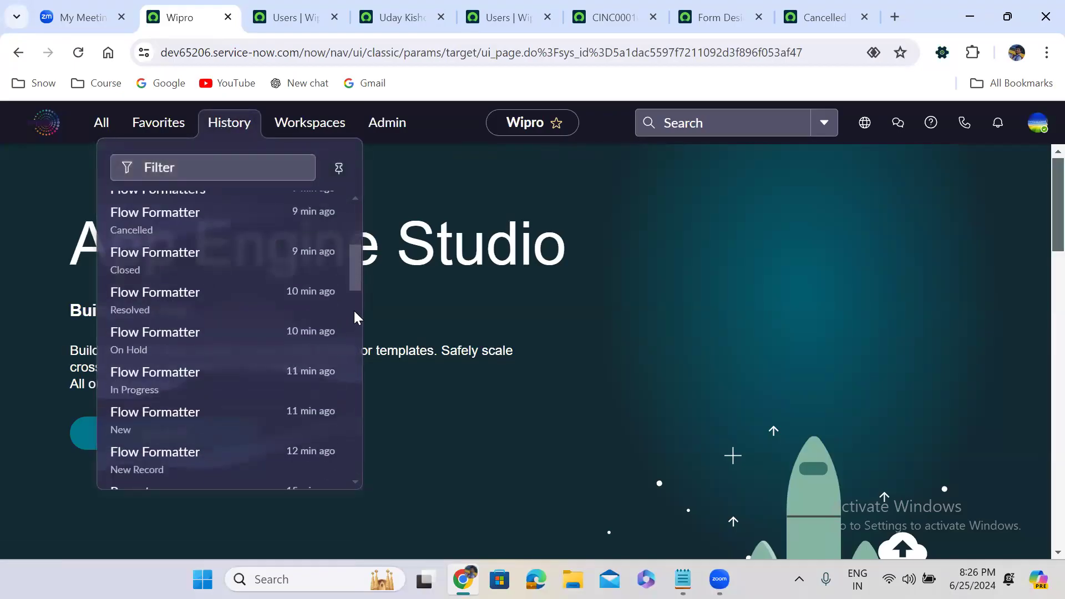
click(202, 386)
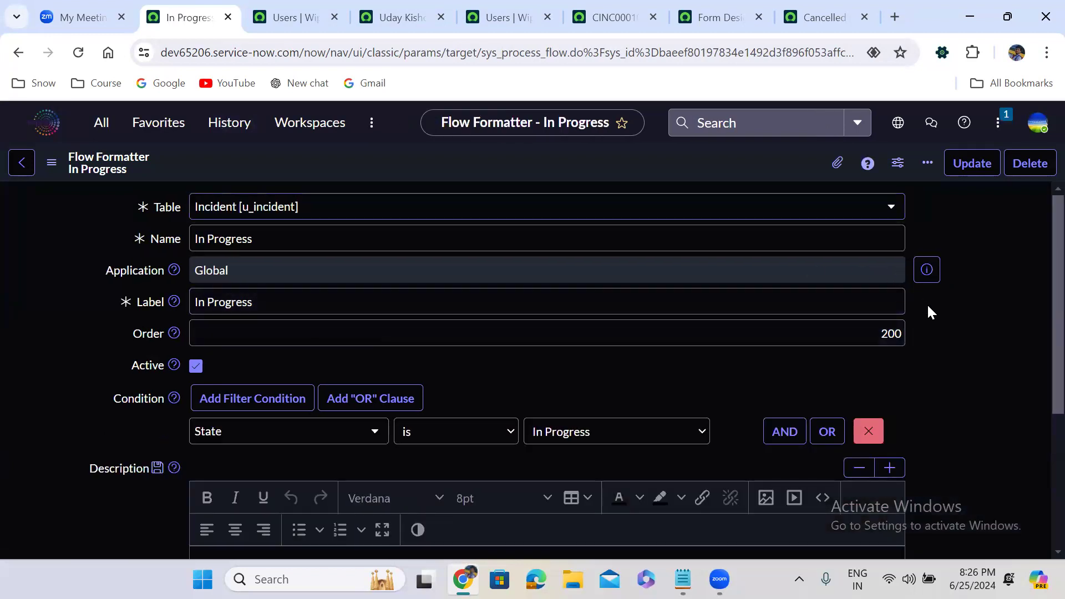
scroll(928, 306, down, 4)
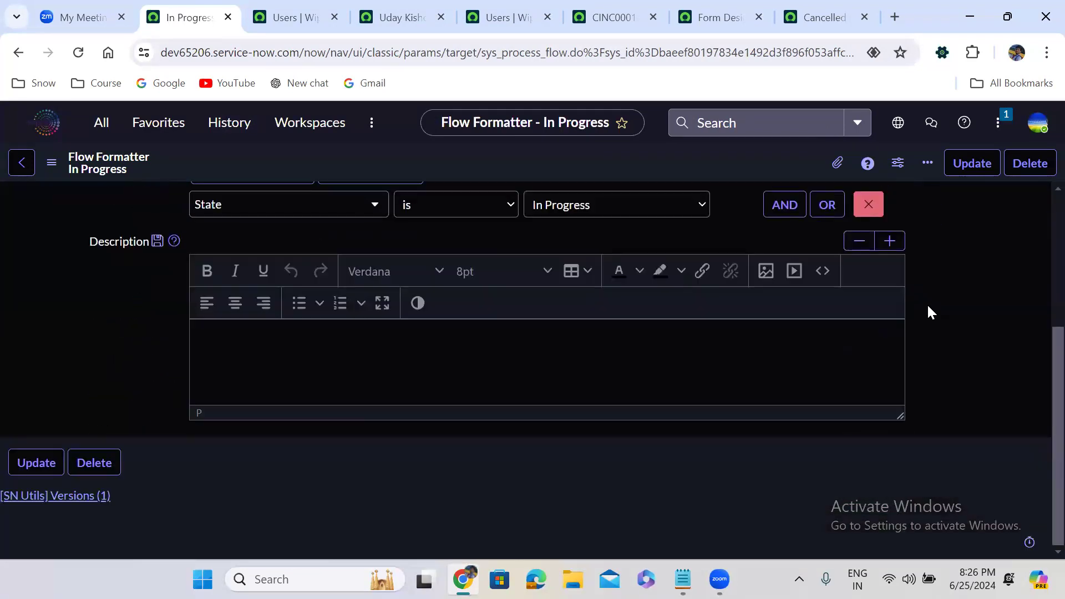
scroll(927, 303, up, 4)
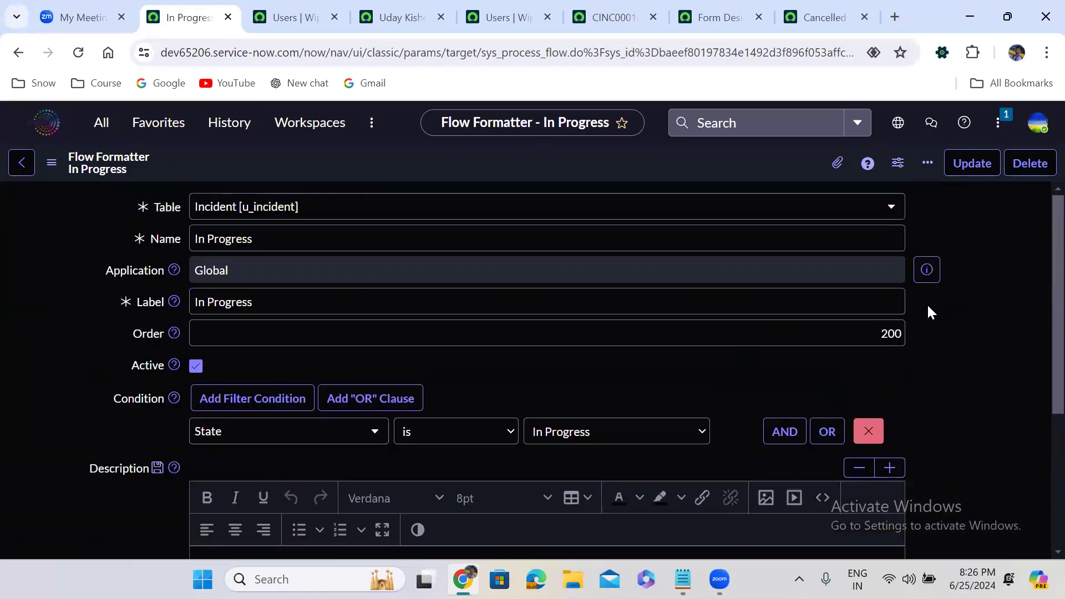
Step: Browse the History list down to the Module entries
click(232, 123)
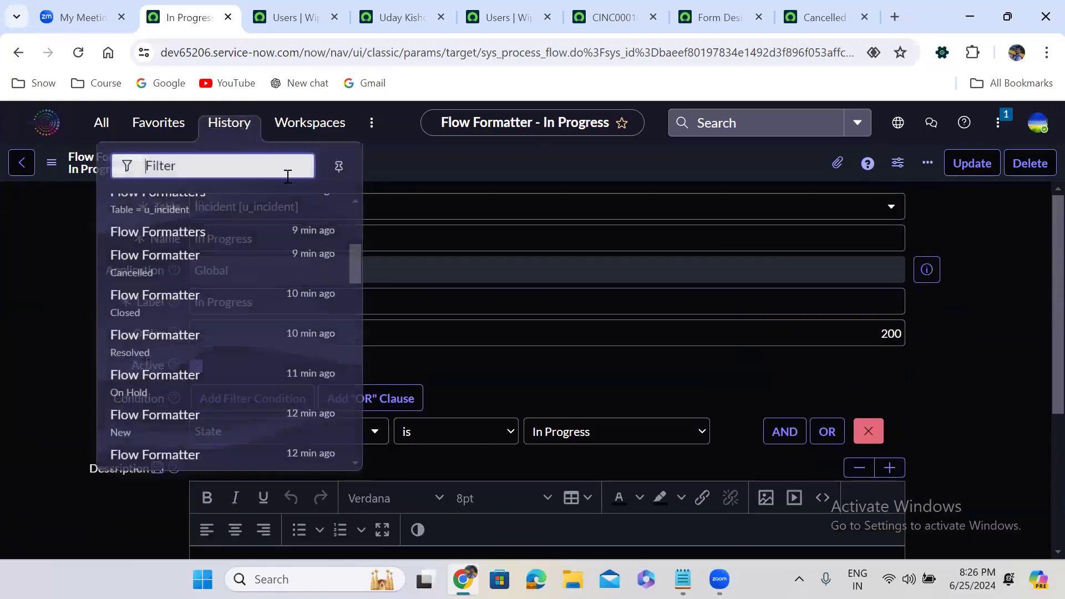
scroll(346, 265, down, 1)
drag(356, 261, 357, 315)
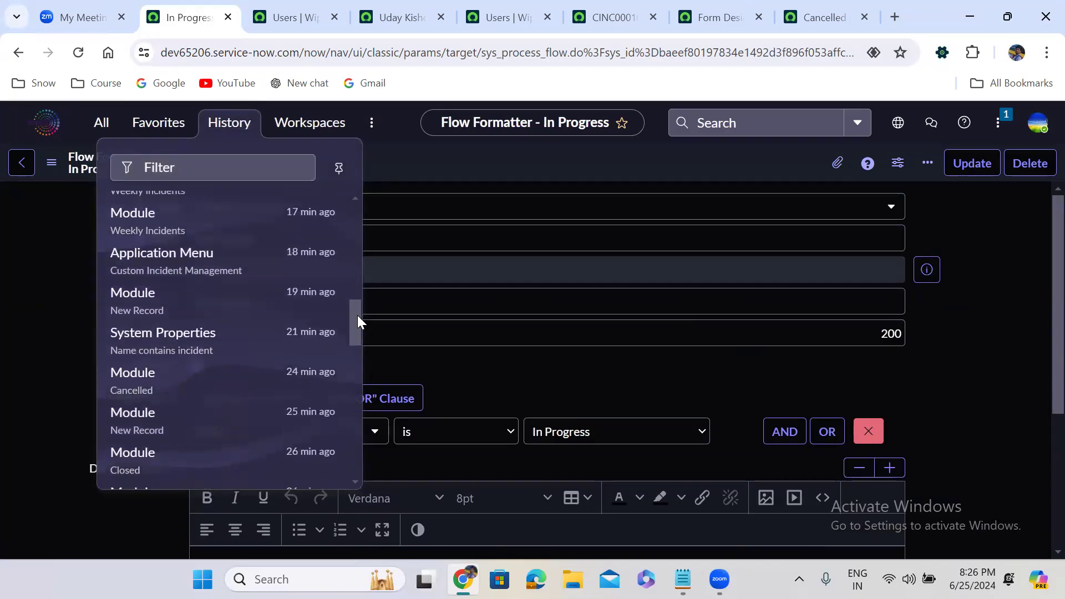
drag(358, 315, 357, 375)
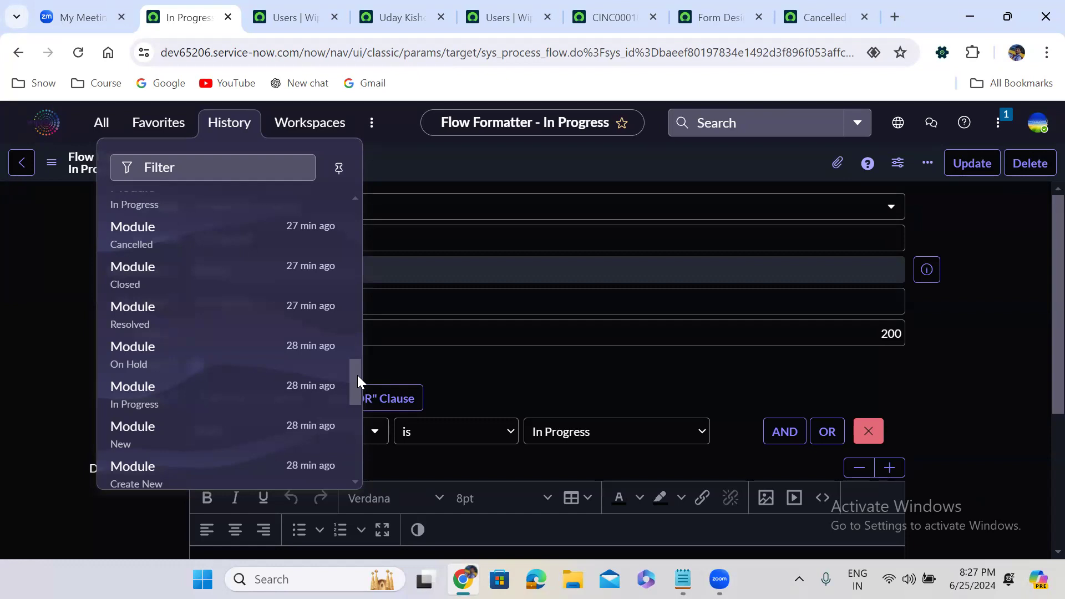
Step: Filter the navigator for 'incident' and edit the Incident application menu record
click(101, 128)
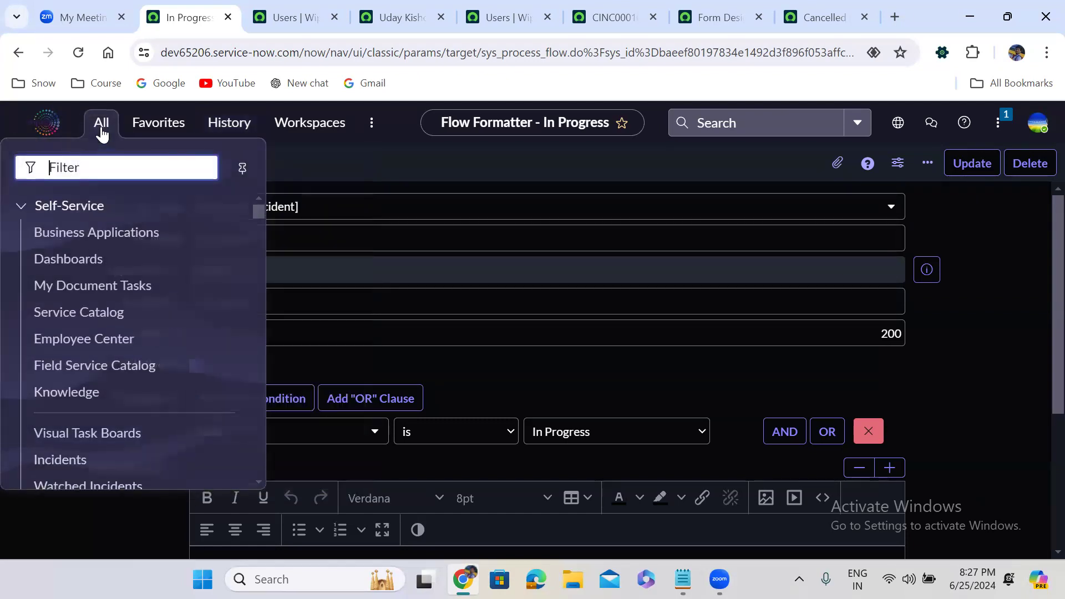
text(incide)
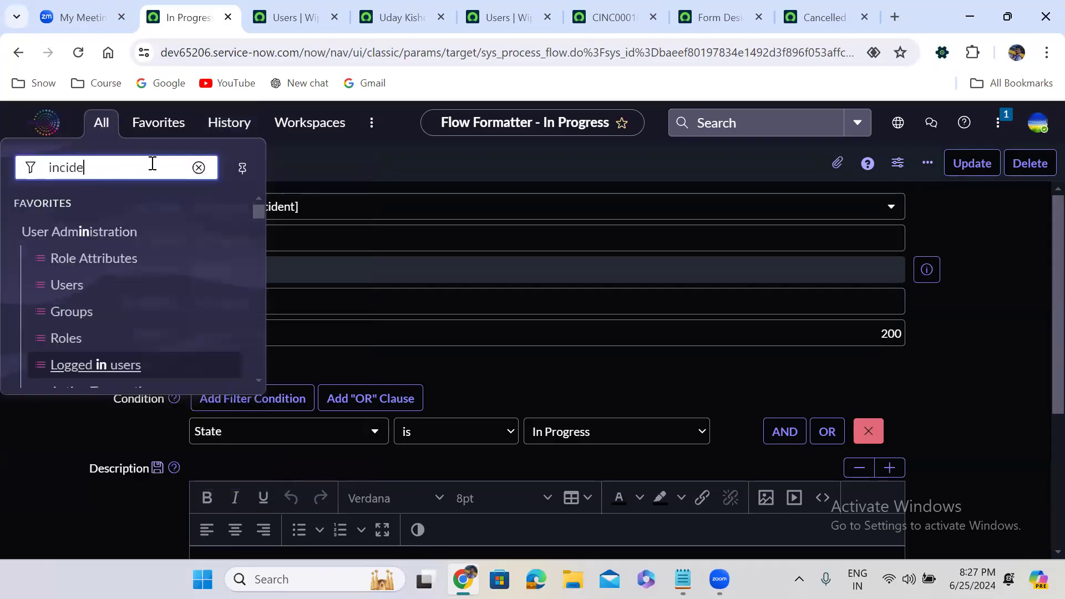
text(nt)
drag(257, 208, 259, 331)
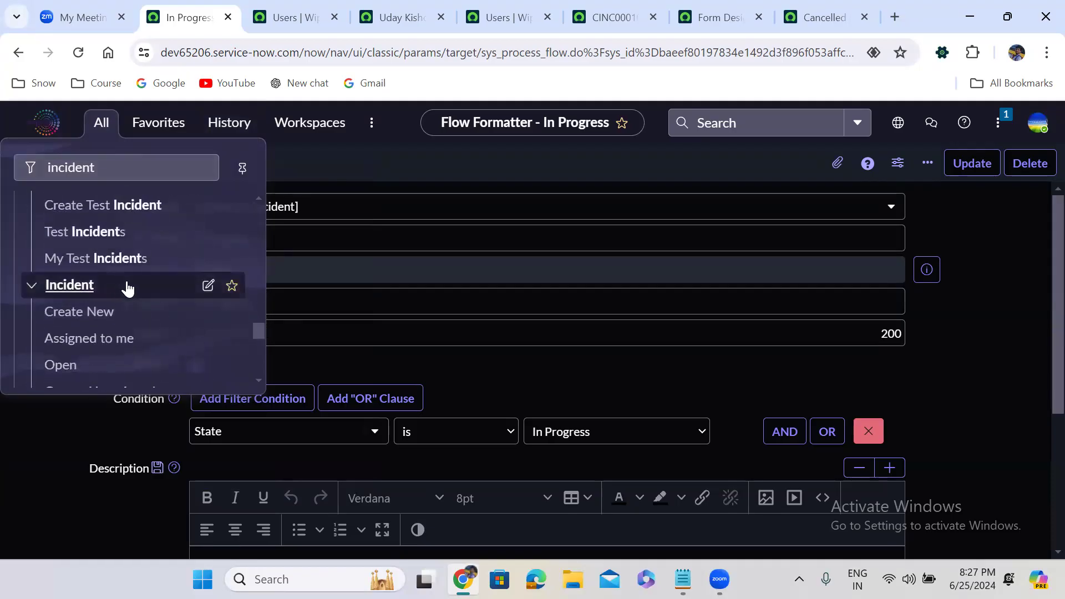
click(209, 287)
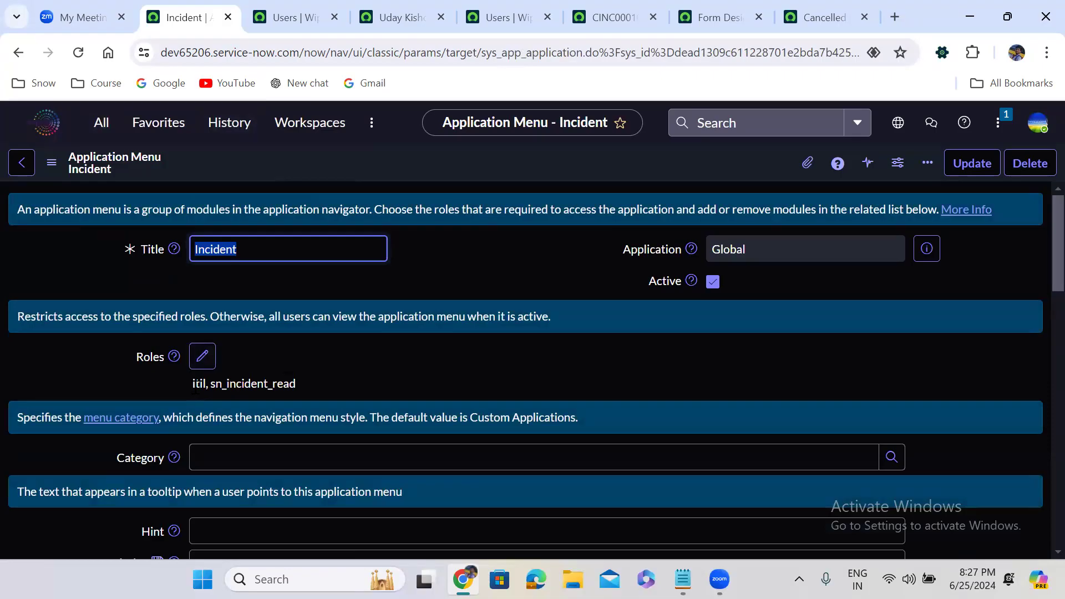
Step: Review the menu's roles, itil and sn_incident_read
double_click(197, 384)
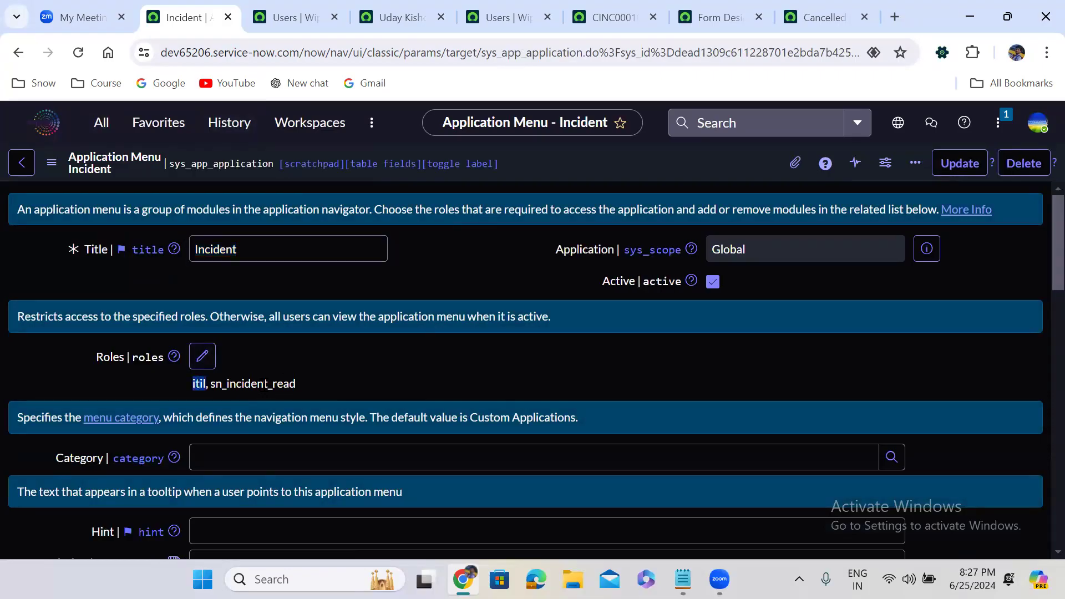
double_click(266, 384)
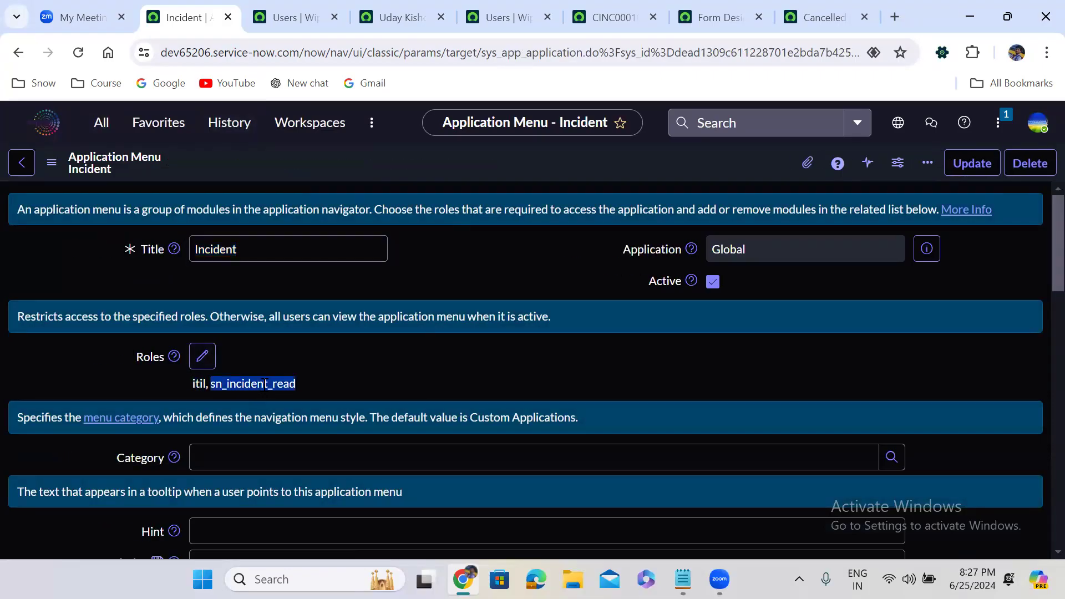
click(355, 379)
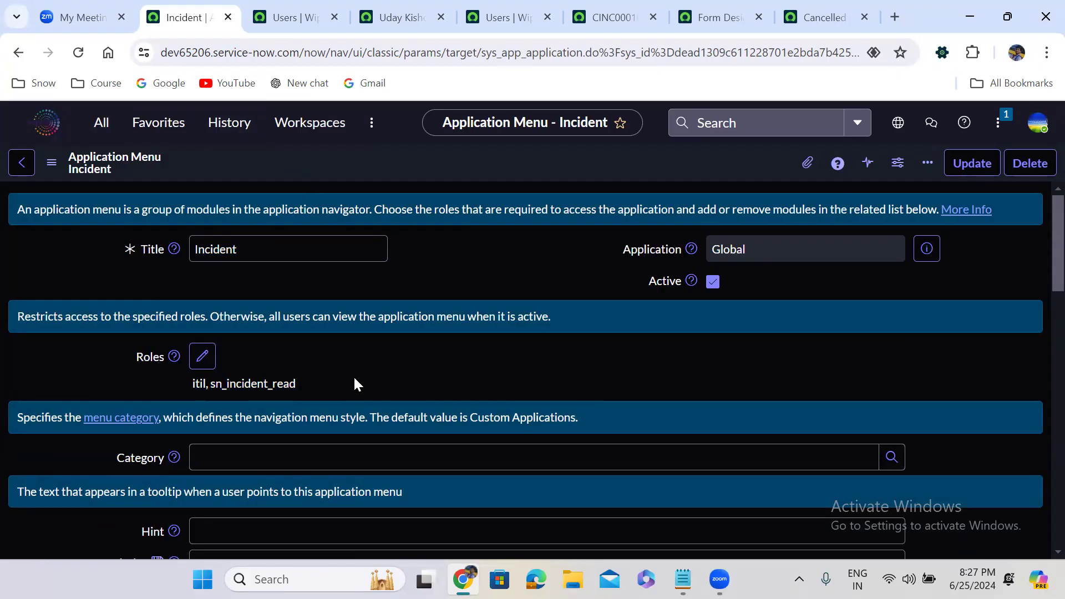
Step: Open the Create New module from the Modules list in a new tab
scroll(354, 383, down, 3)
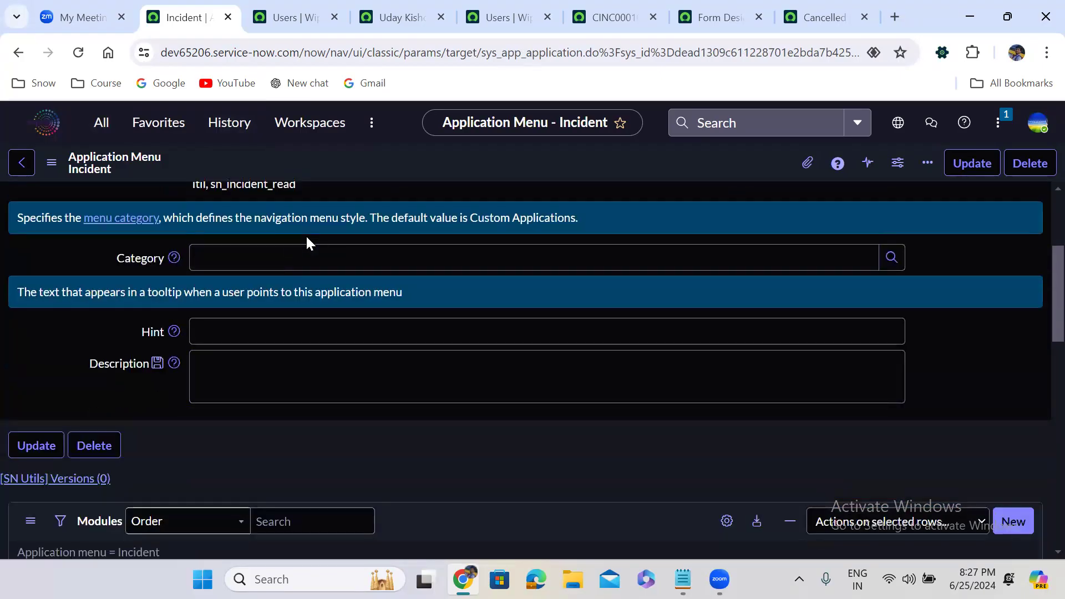
scroll(308, 242, down, 5)
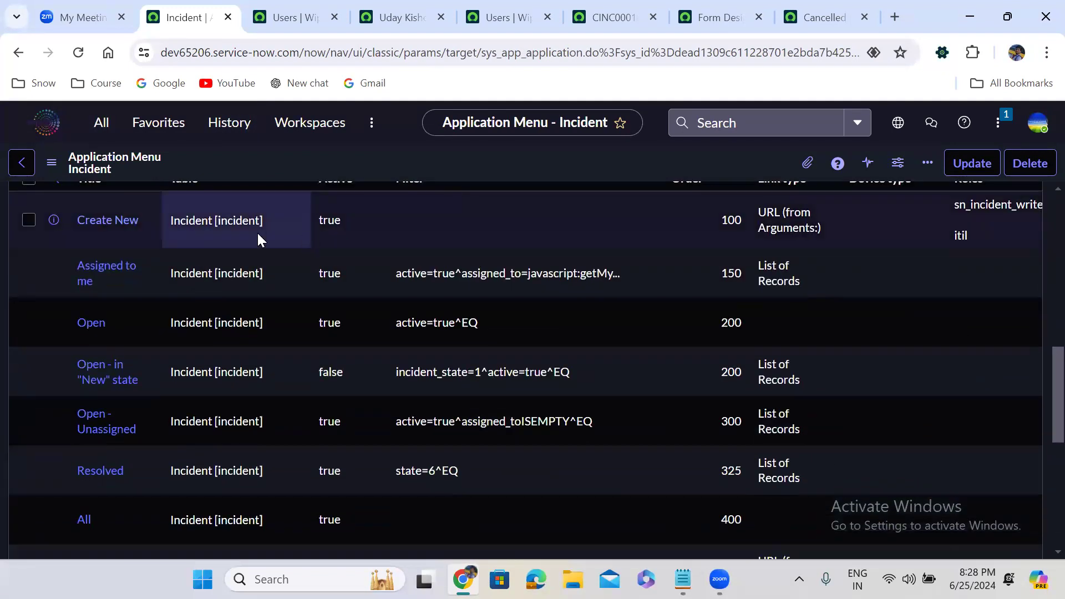
right_click(54, 221)
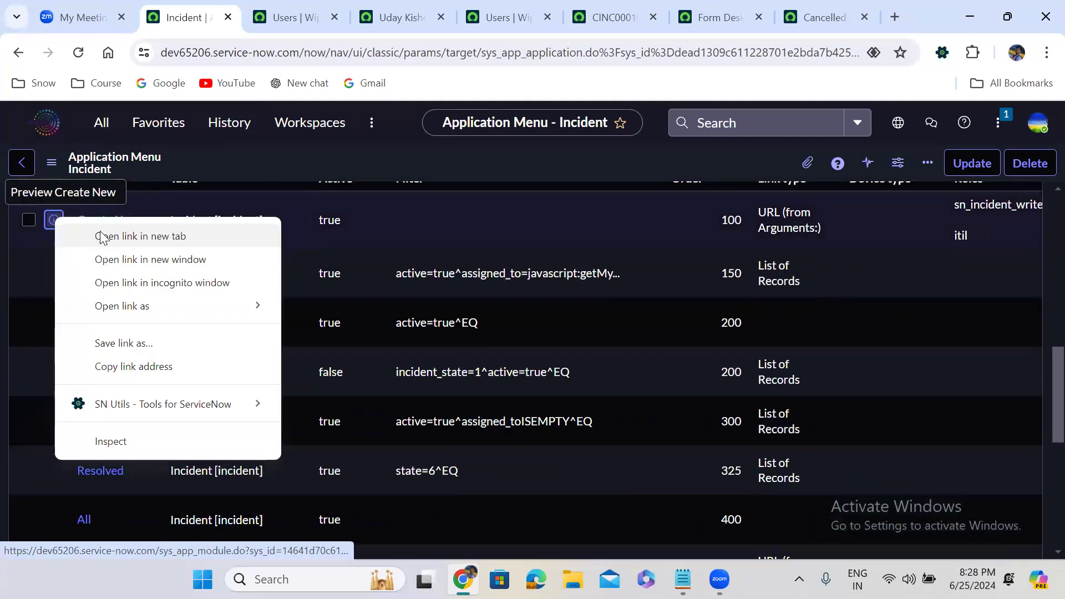
click(105, 236)
click(247, 6)
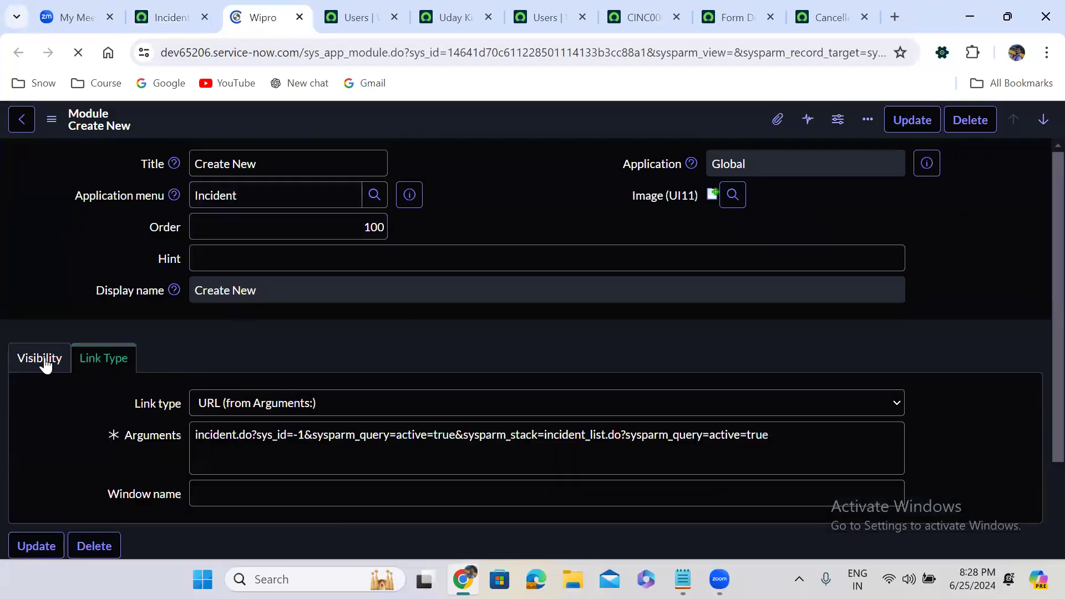
Step: Check the Create New module's visibility roles, sn_incident_write and itil
click(43, 362)
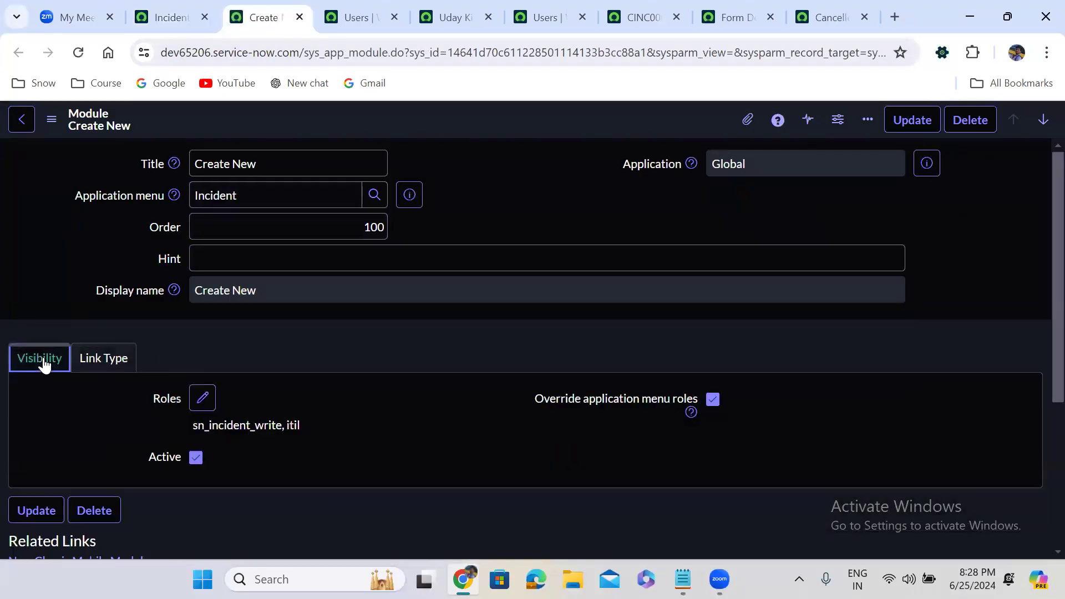
scroll(278, 358, down, 2)
scroll(279, 356, down, 1)
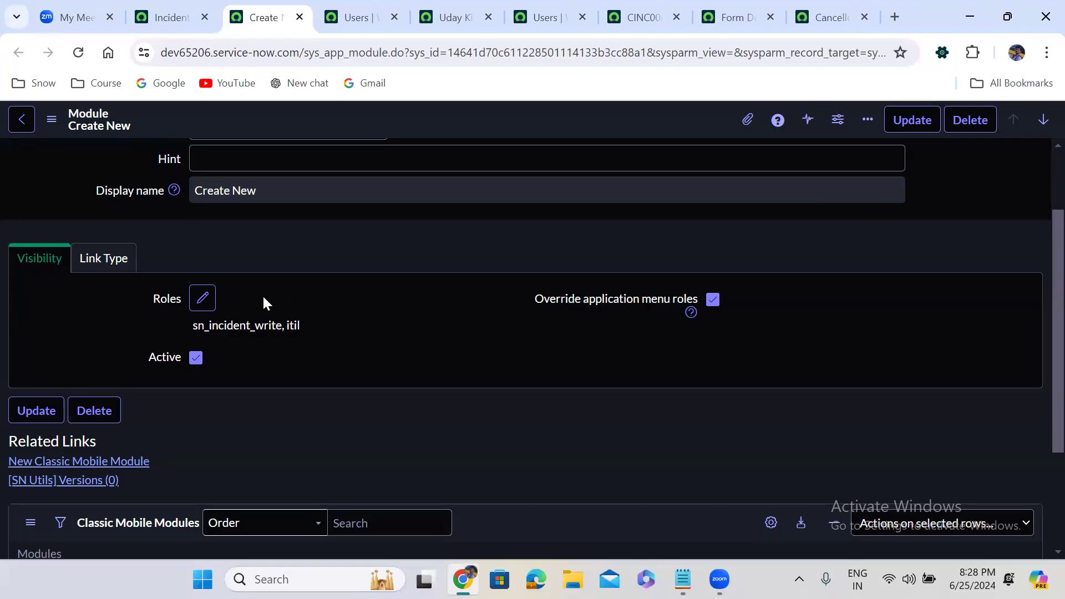
Step: Review the Create New URL arguments, then return to the Incident menu tab
click(104, 261)
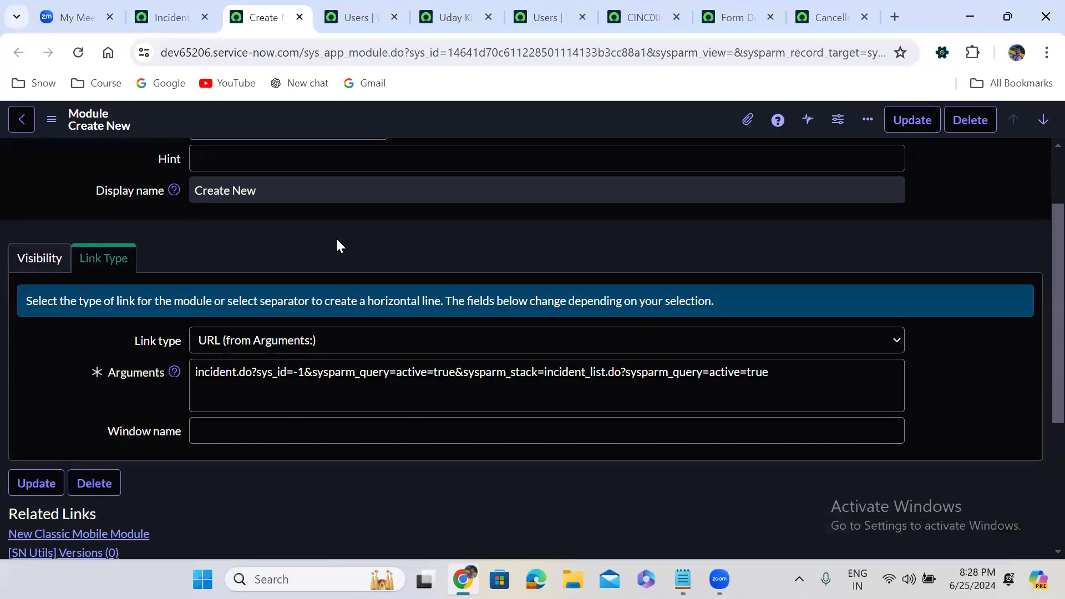
scroll(336, 244, up, 2)
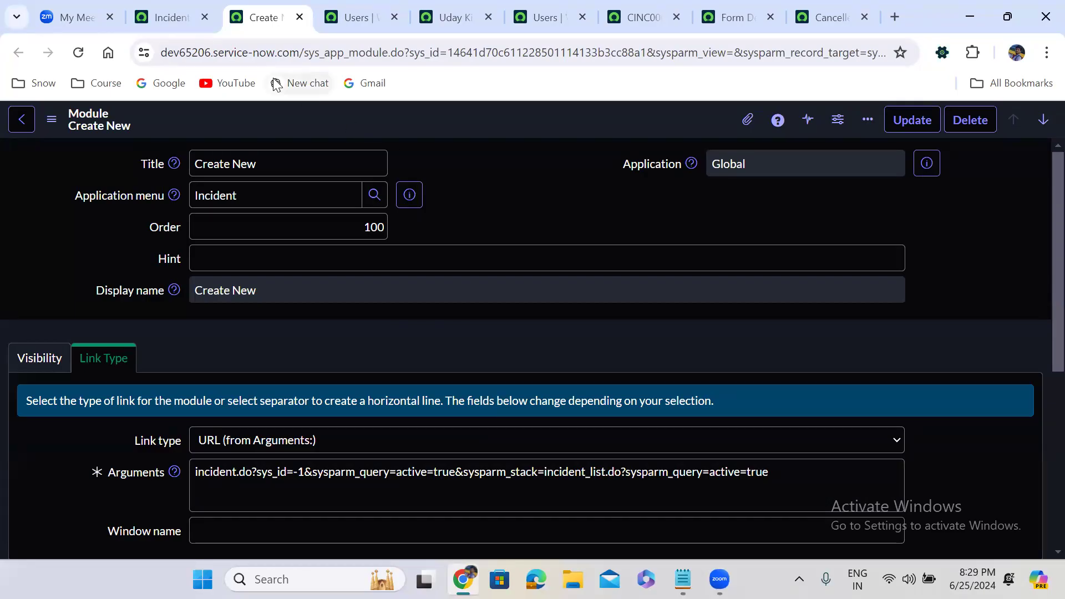
click(179, 19)
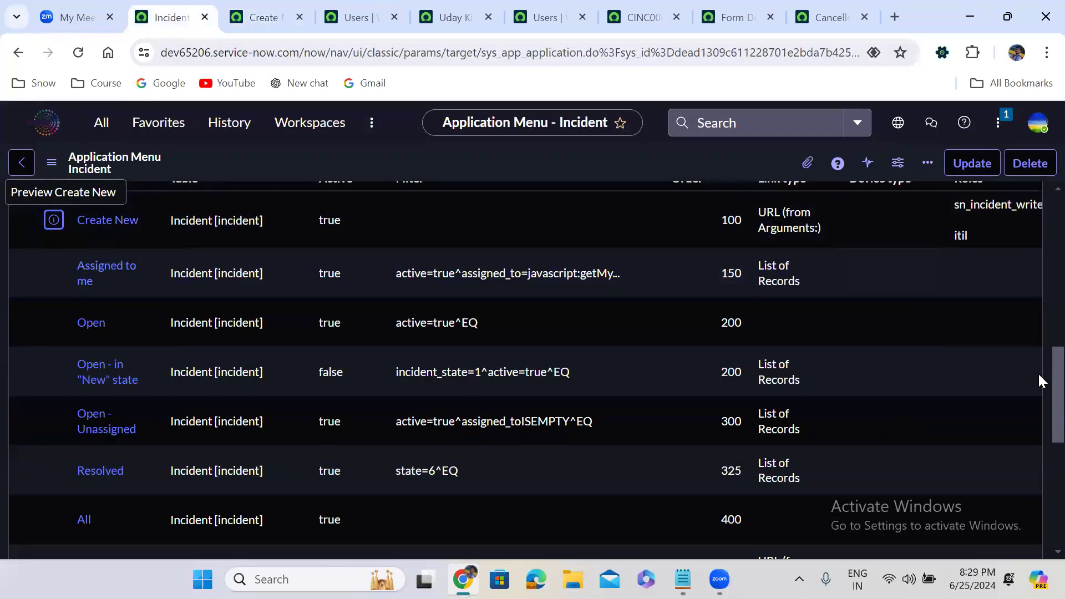
Step: Check the Incident modules, including Assigned to me at order 150, then go home
scroll(1038, 379, up, 2)
scroll(1037, 353, down, 1)
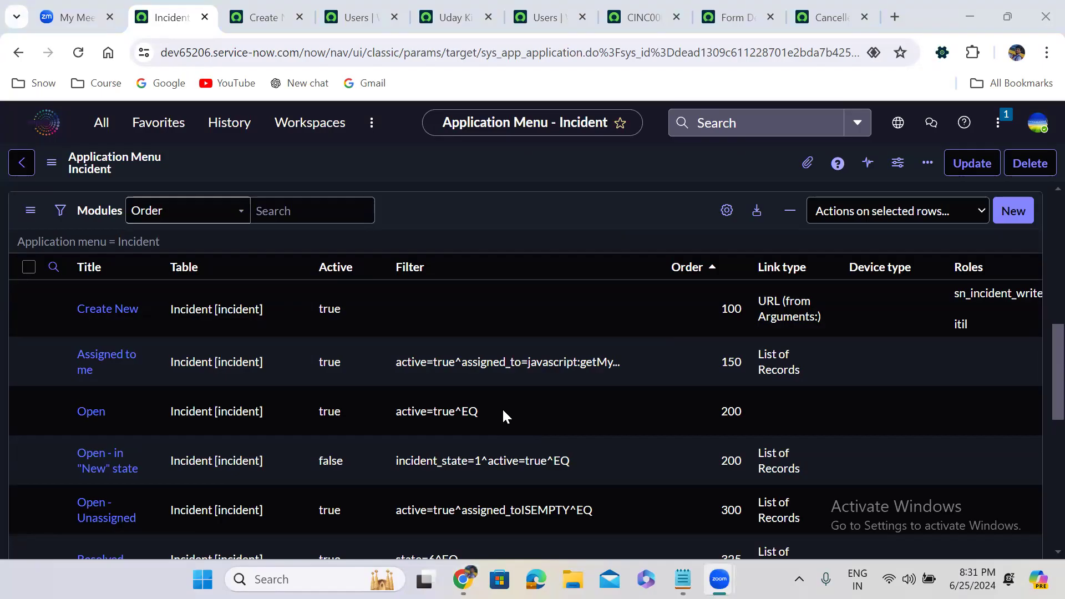
click(274, 22)
click(193, 23)
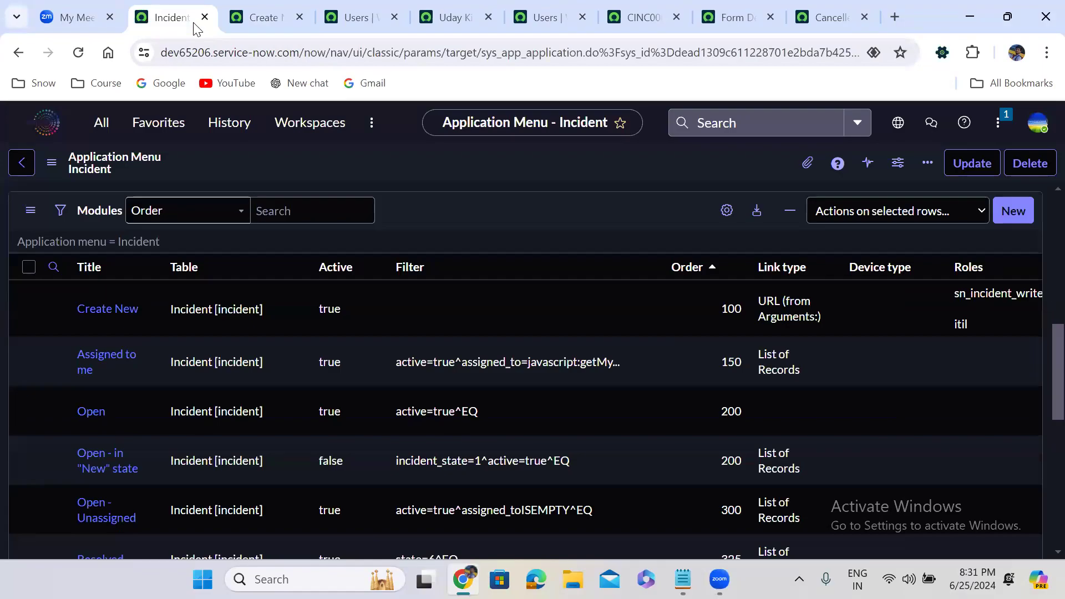
click(53, 128)
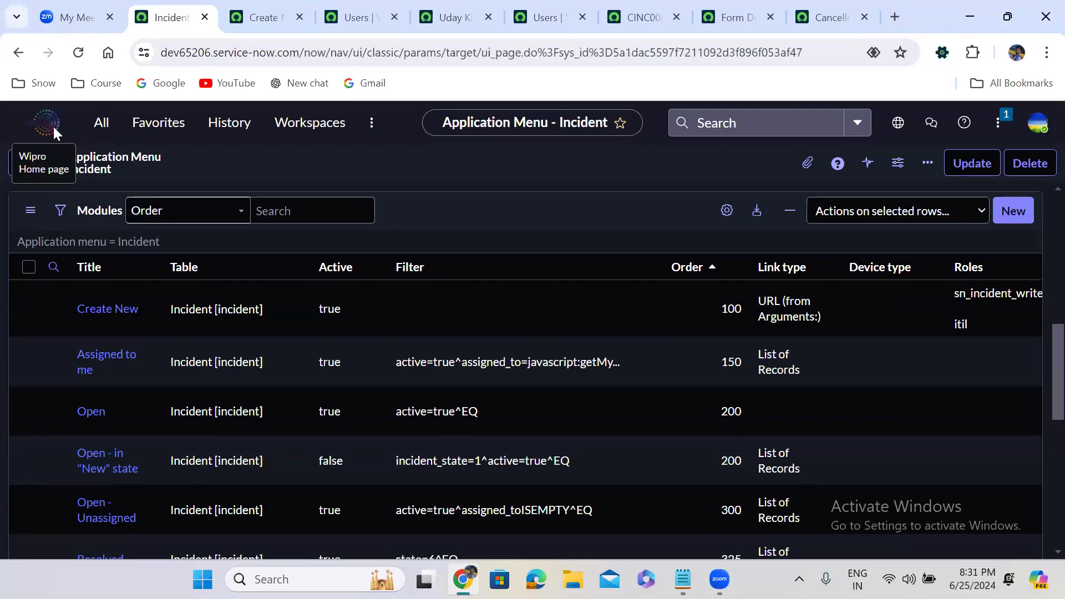